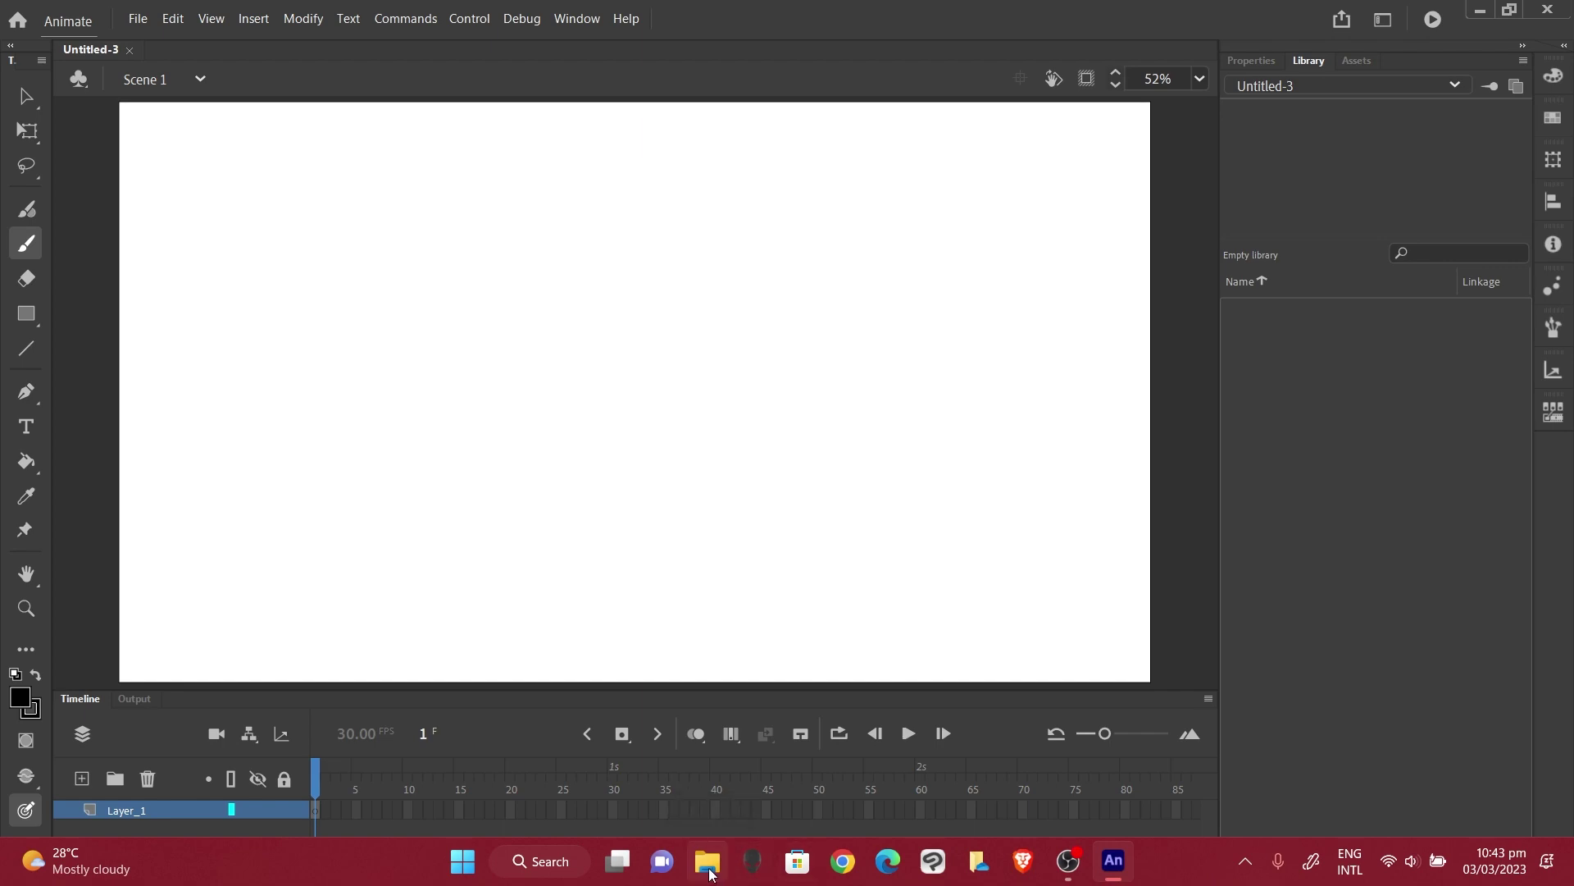
Import cari cature.jpg and Caricature Ref.jfif from the Desktop's Animate folder, keeping them in the library and clearing them off the stage
click(708, 861)
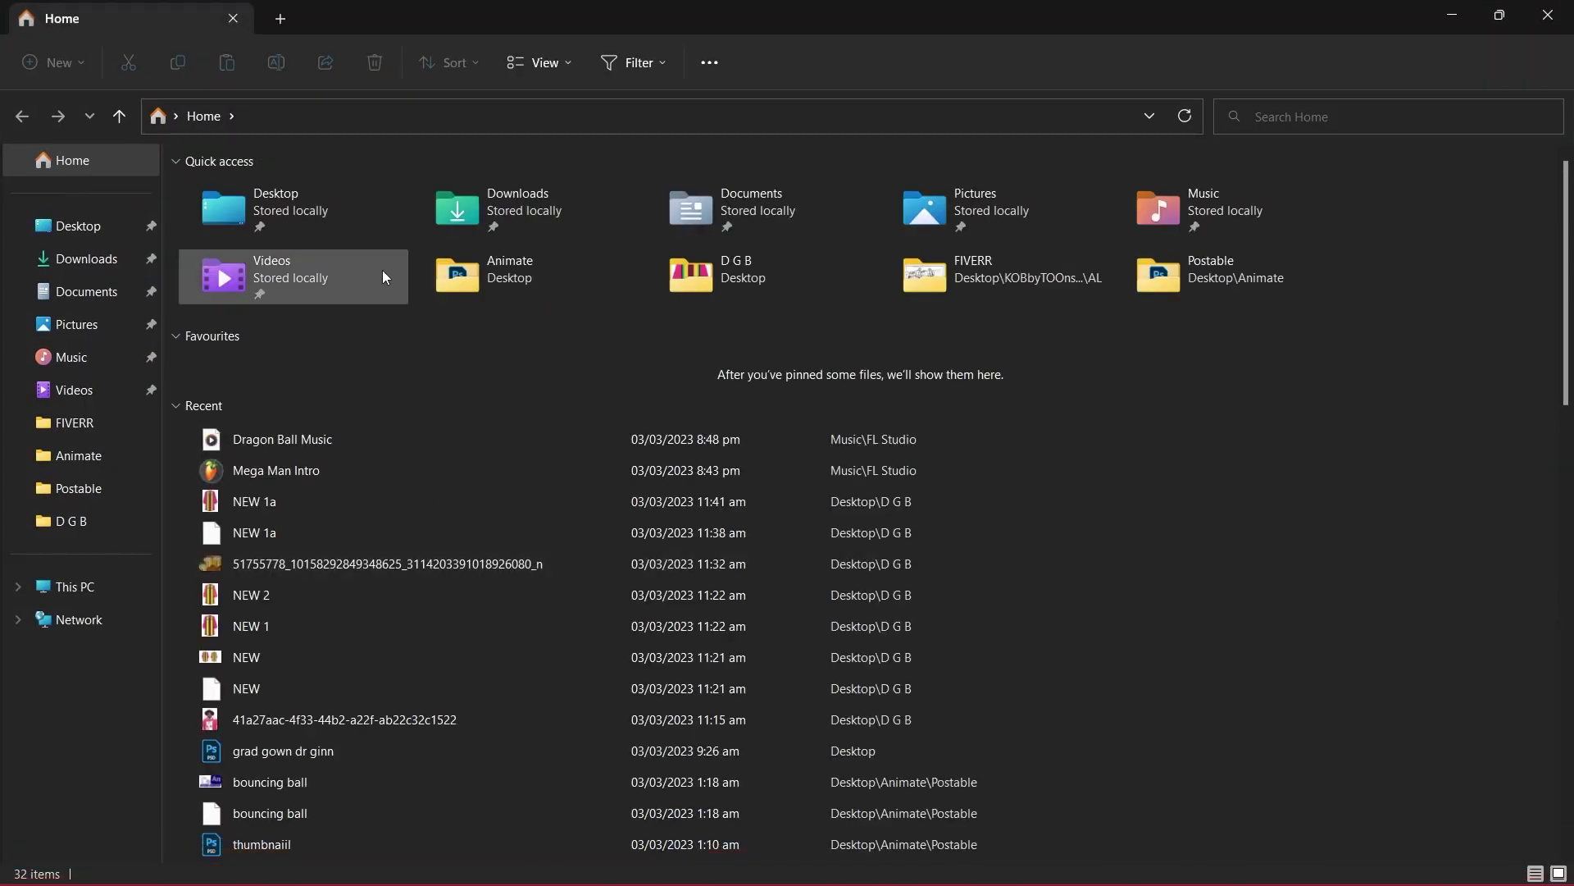
double_click(555, 262)
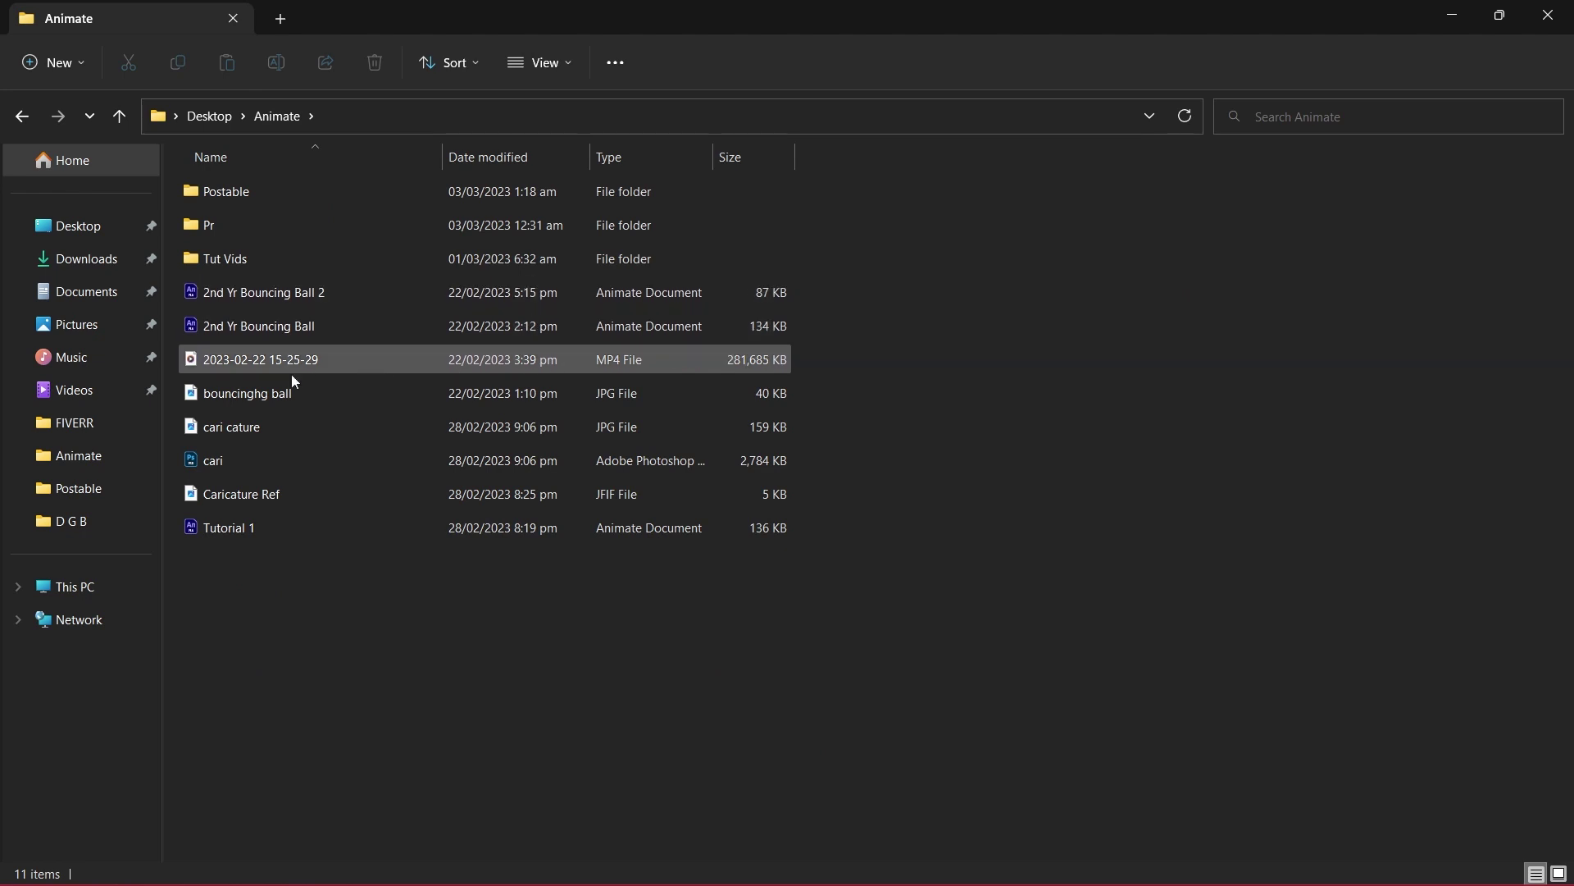
click(287, 426)
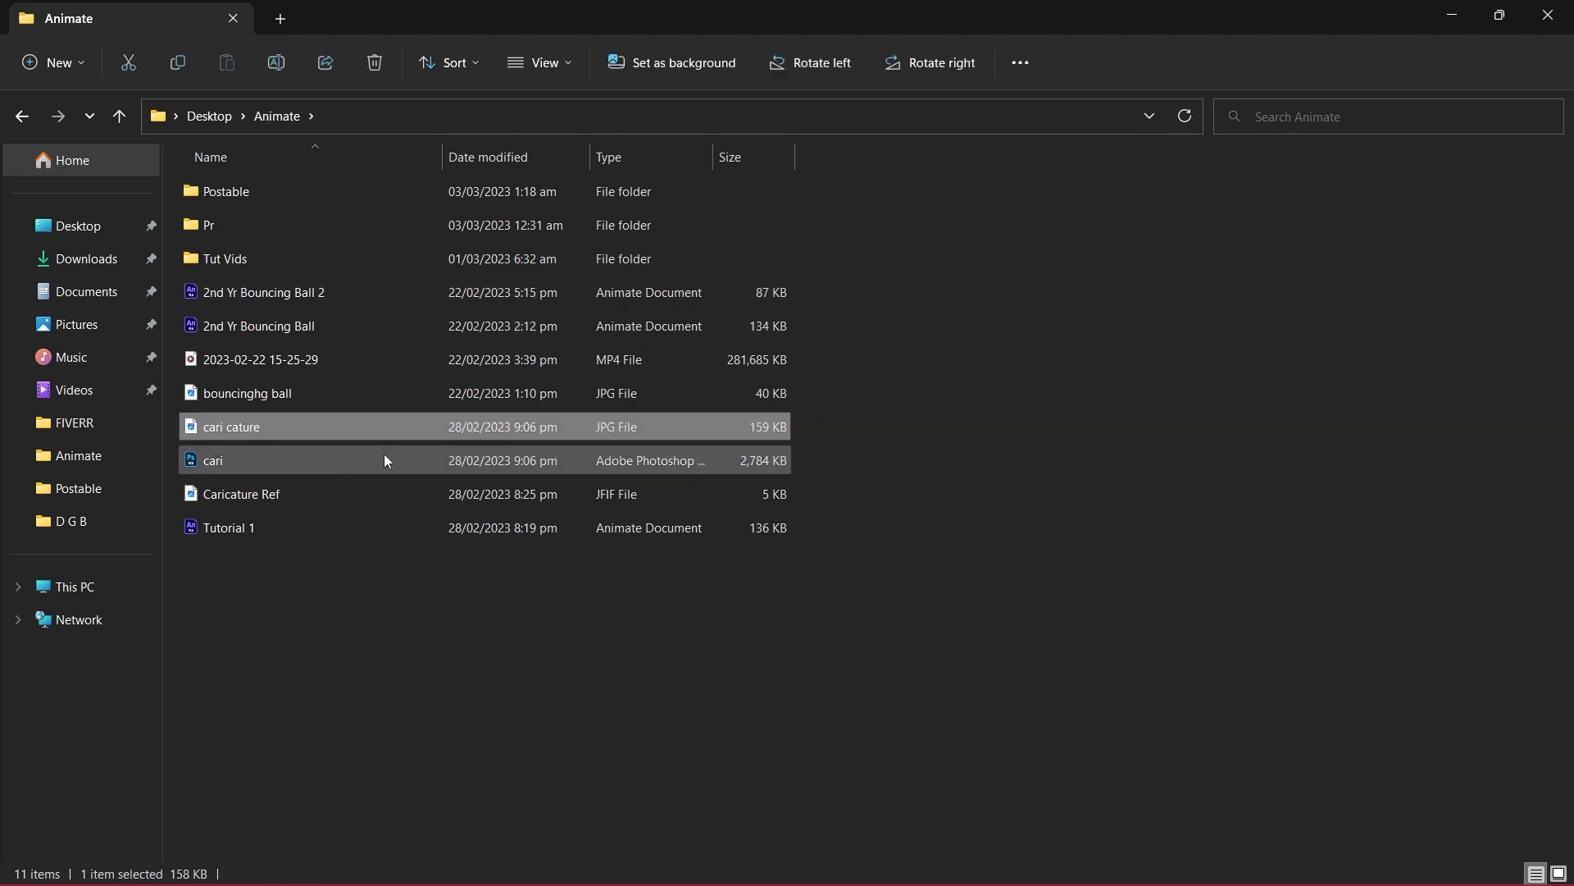
ctrl+click(292, 492)
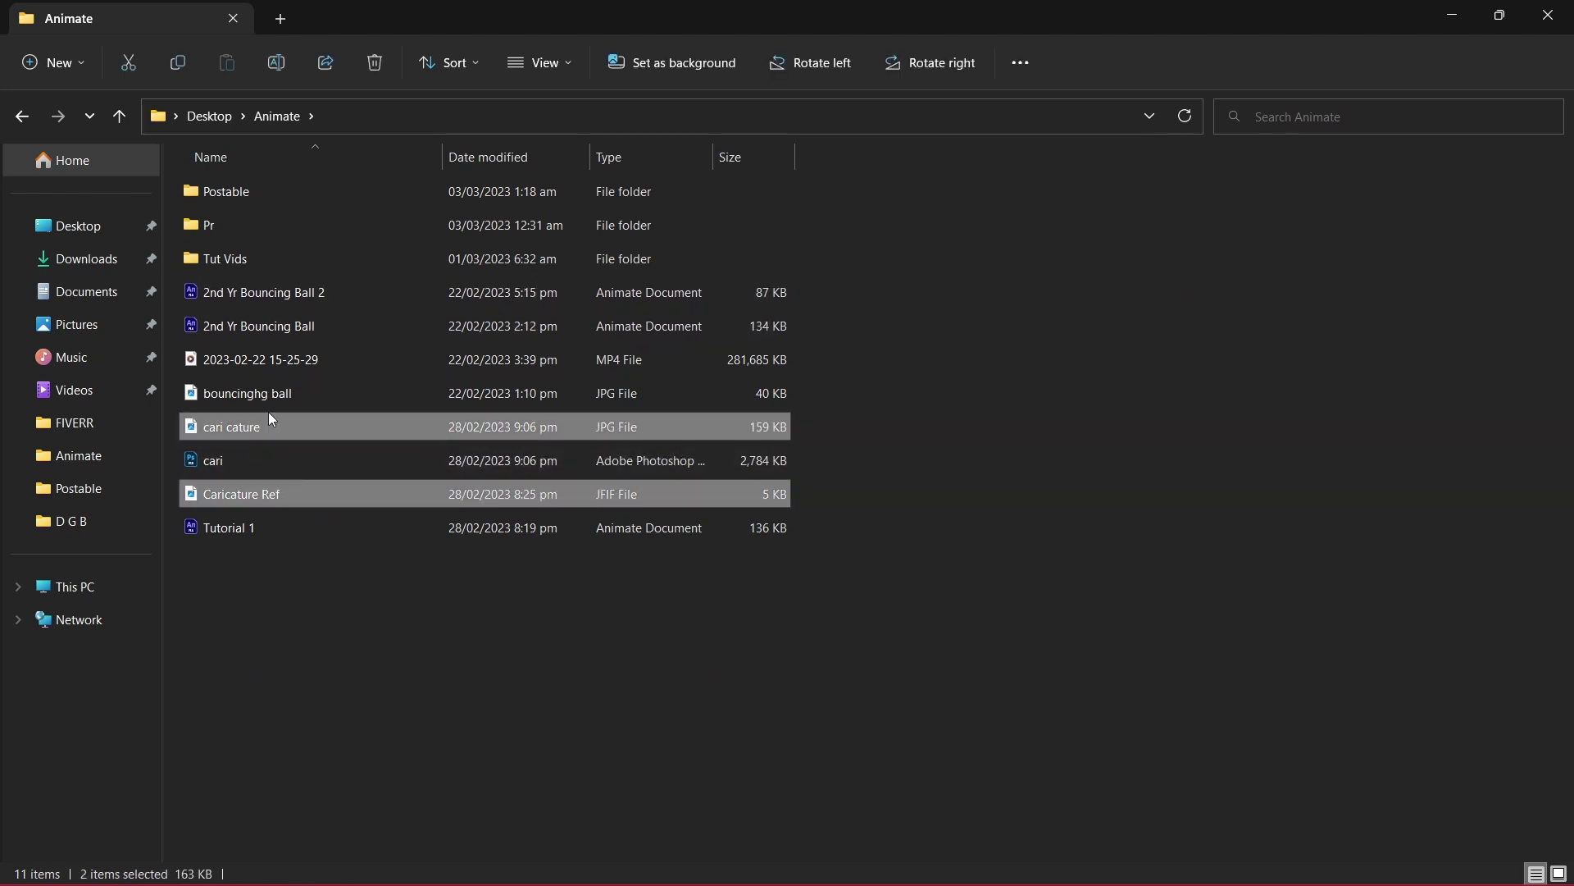
drag(268, 420, 608, 372)
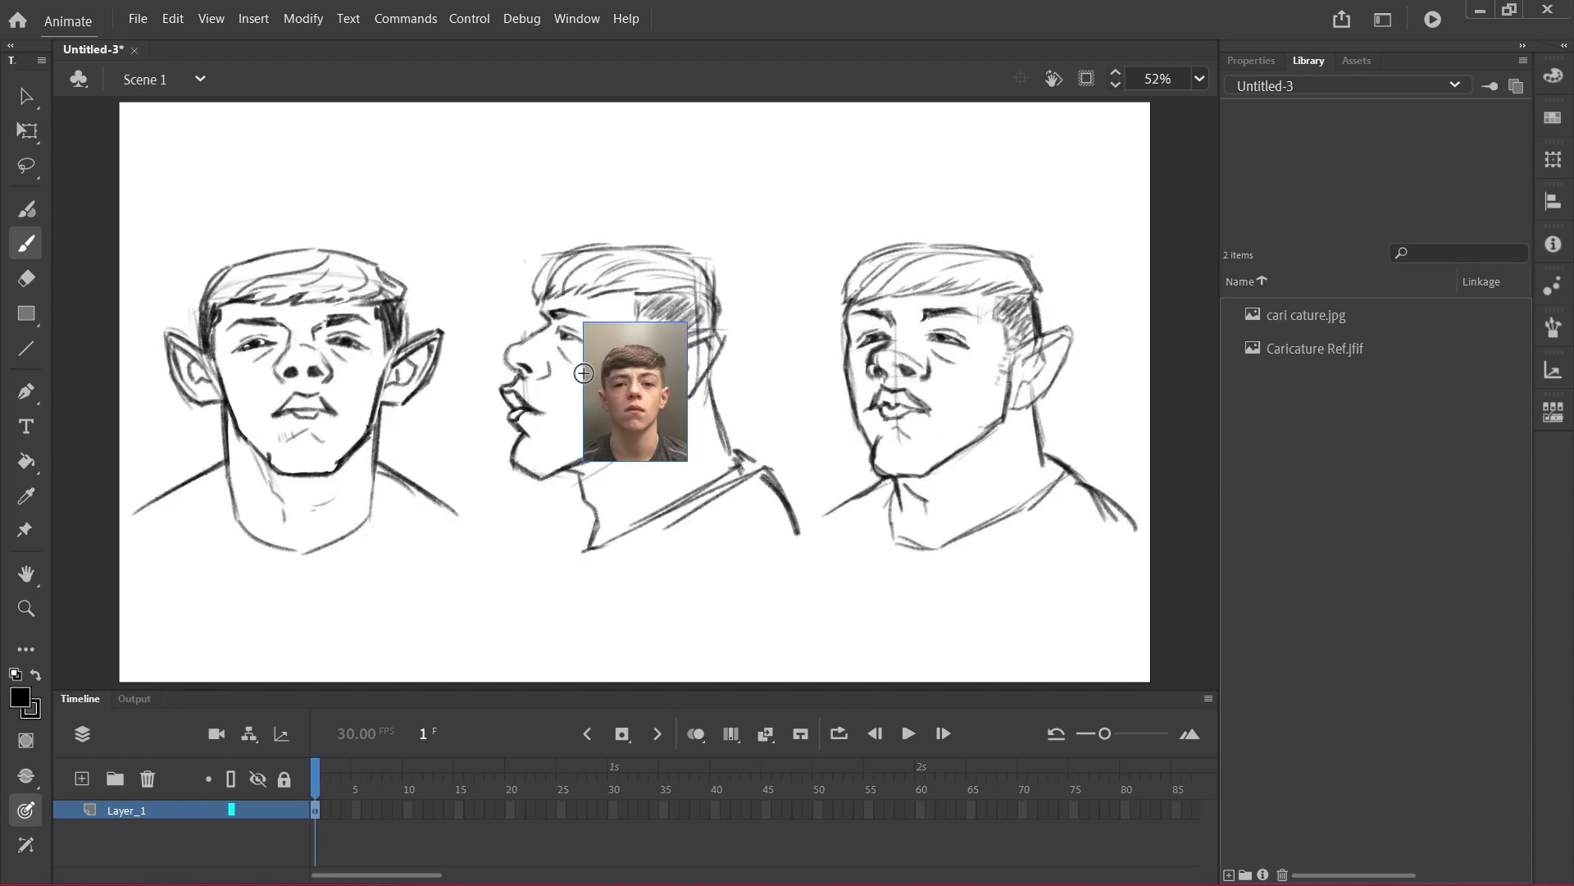
click(33, 102)
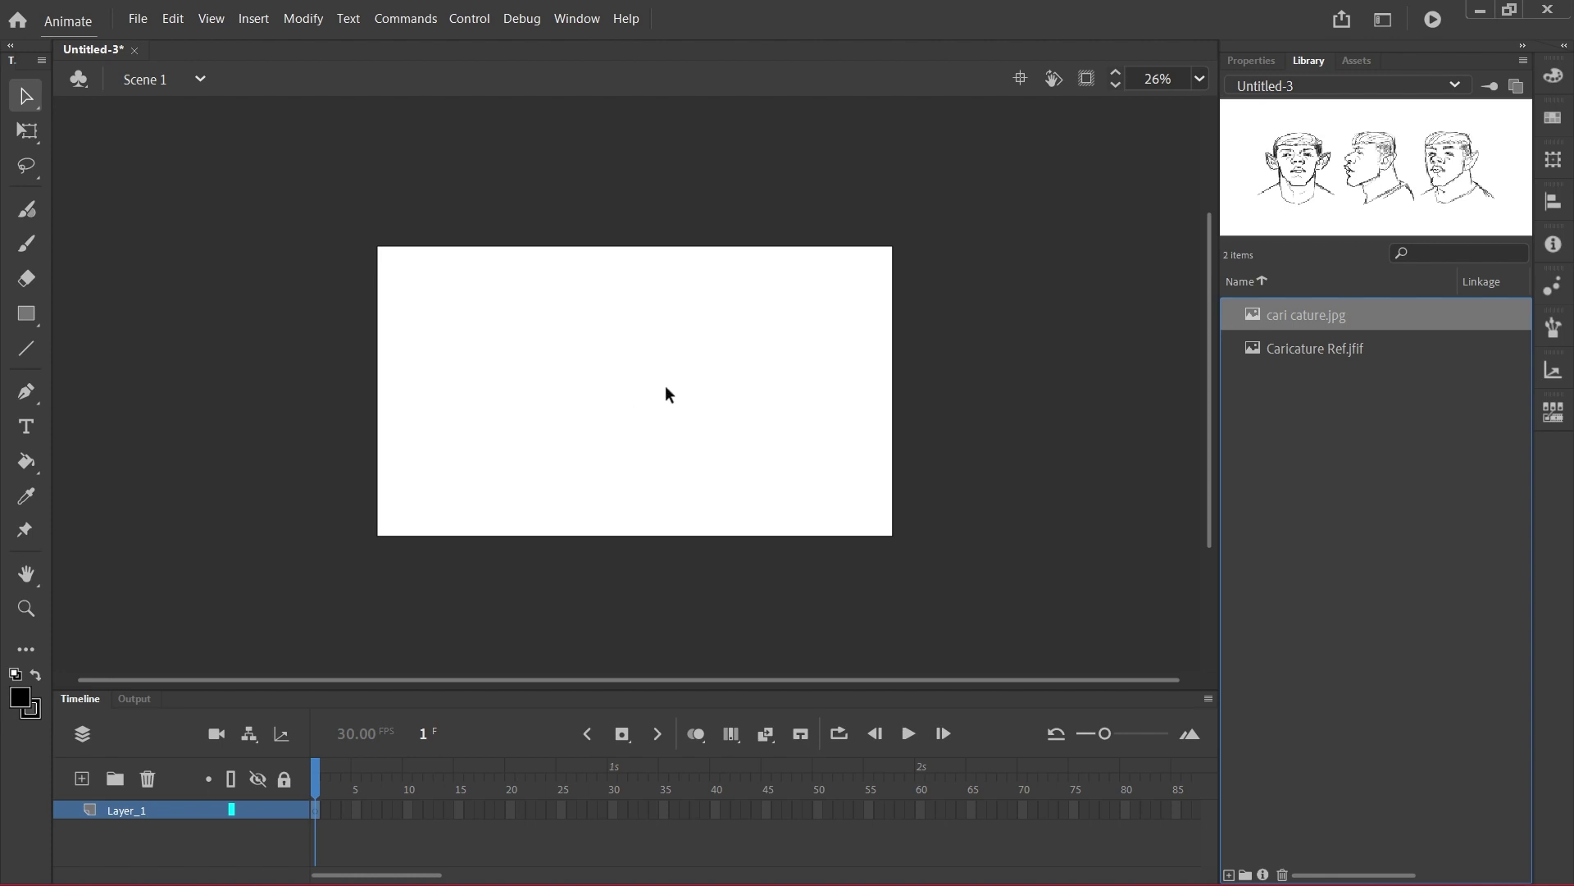
Sketch a front-view head outline with the Brush tool, with a flat crown, straight sides and a jaw tapering to a narrow chin
key(ctrl+equal)
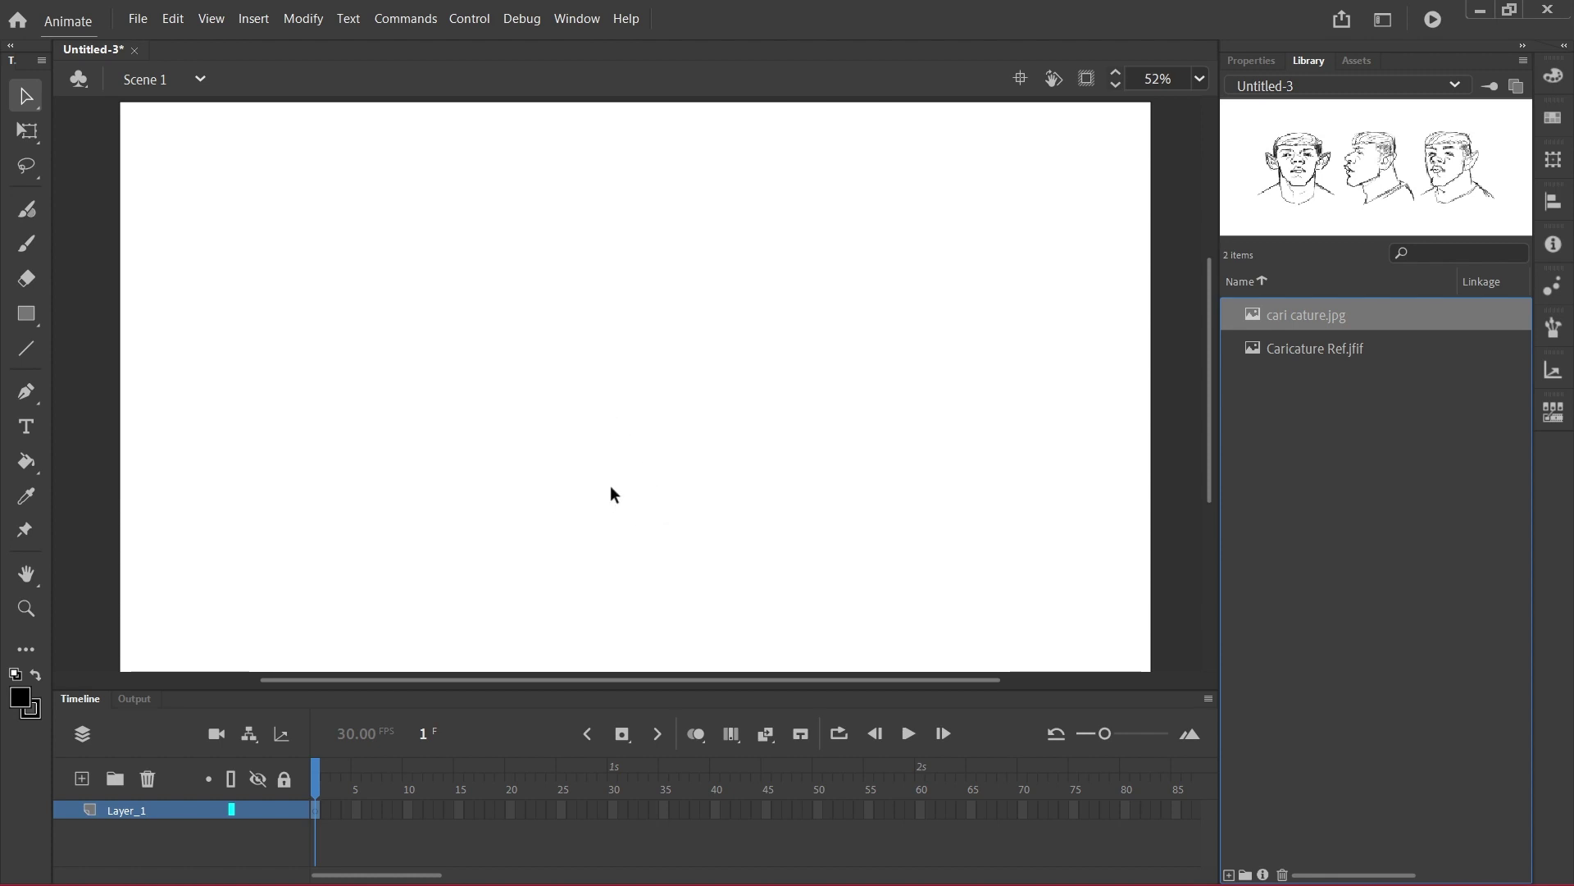
click(25, 243)
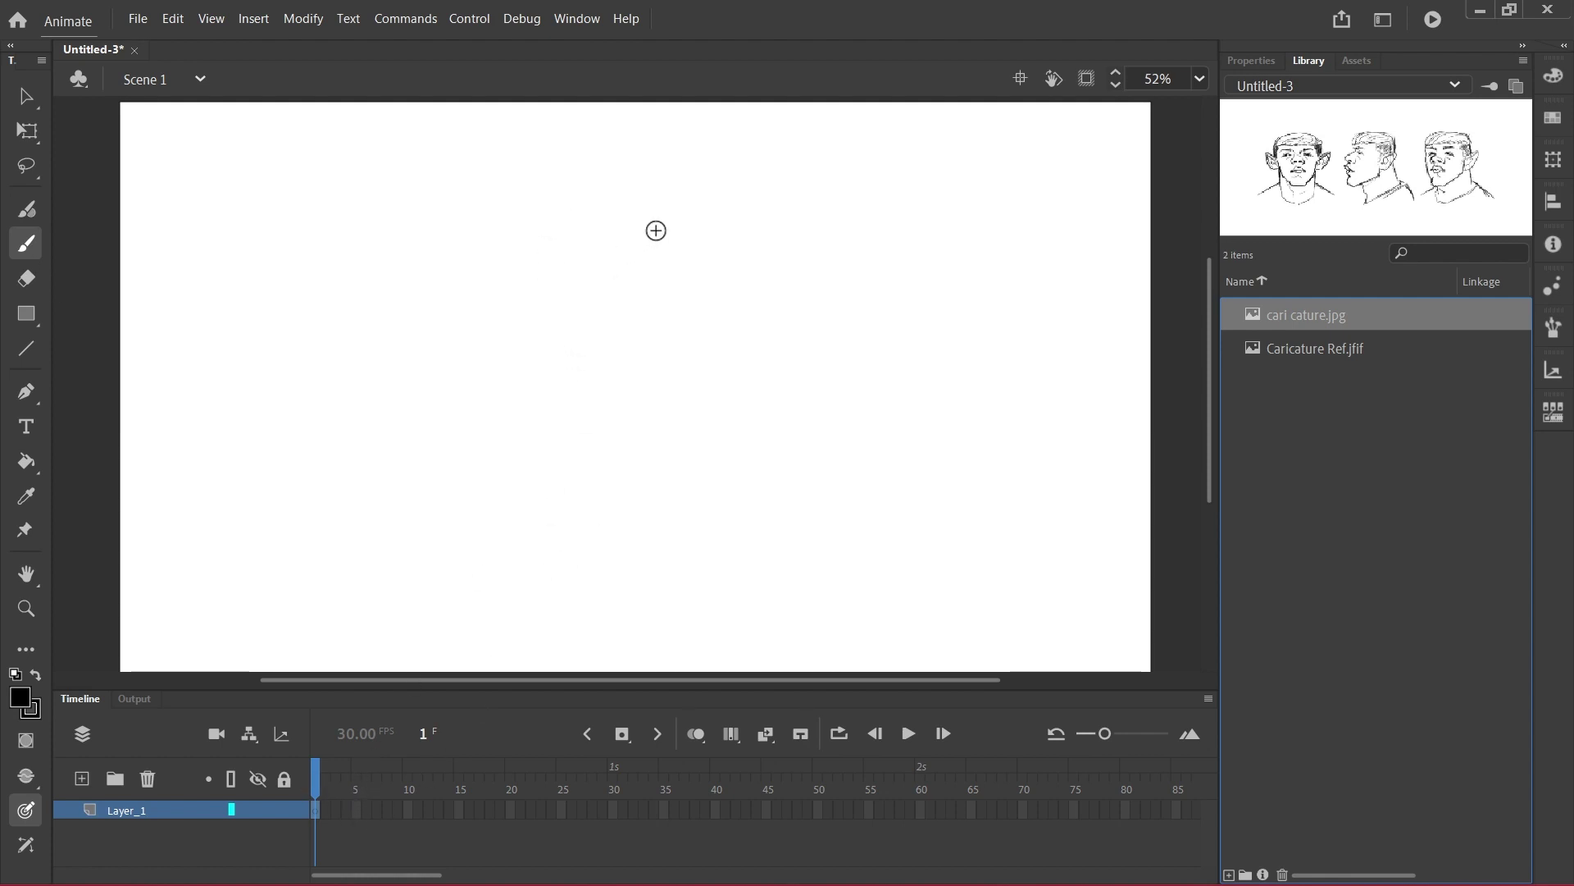
drag(631, 184, 635, 558)
key(ctrl+z)
key(ctrl+minus)
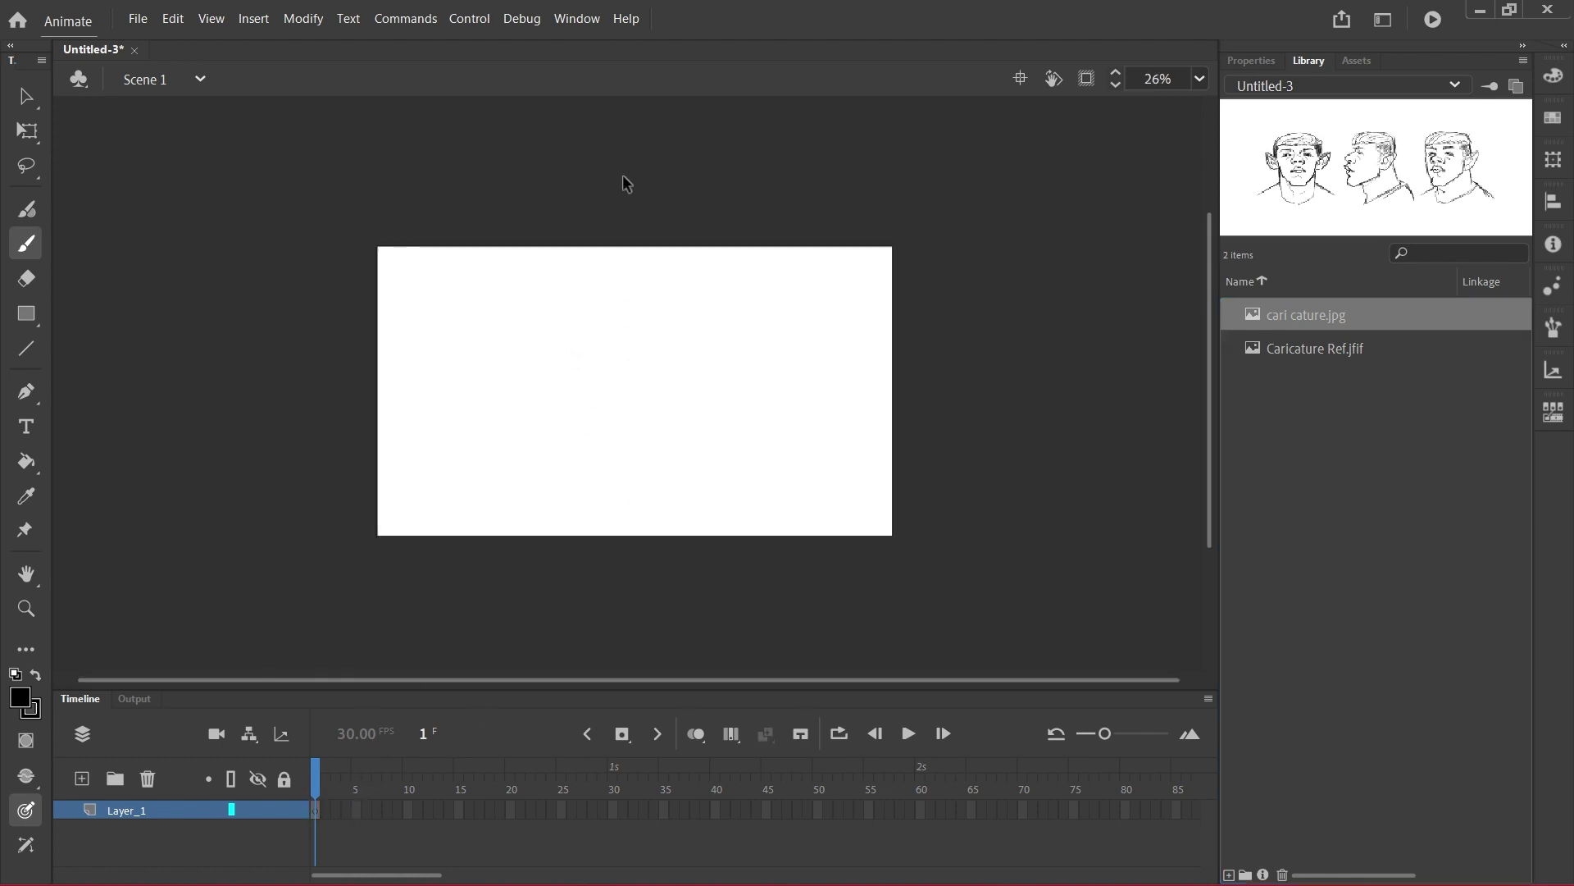
key(ctrl+equal)
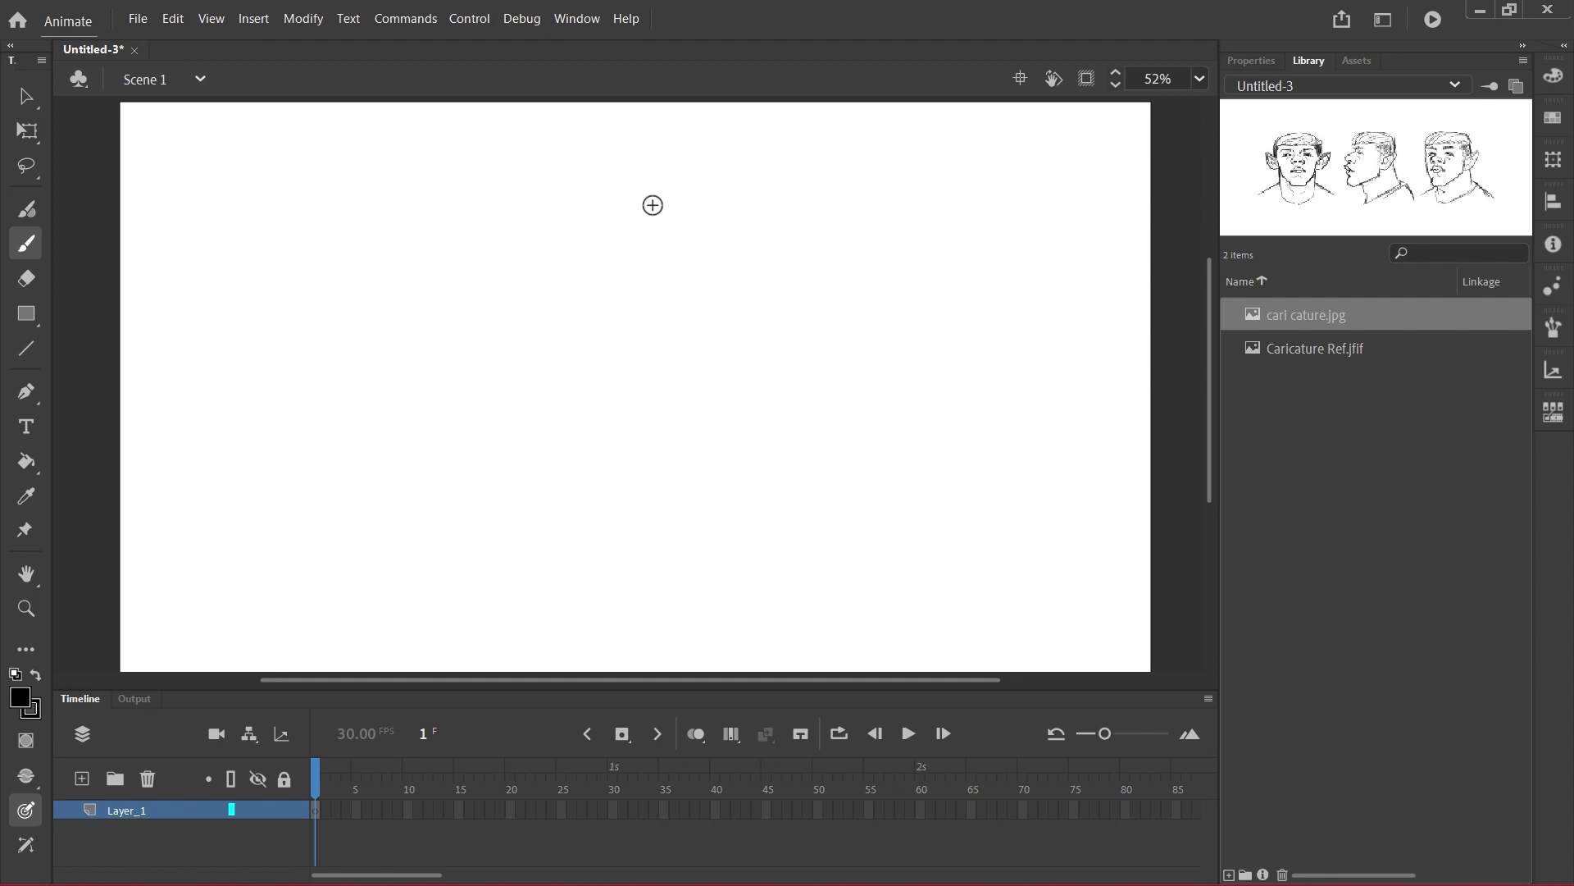
mouse_move(612, 231)
mouse_down()
mouse_move(630, 230)
mouse_move(562, 310)
mouse_move(578, 370)
mouse_up()
drag(561, 281, 603, 448)
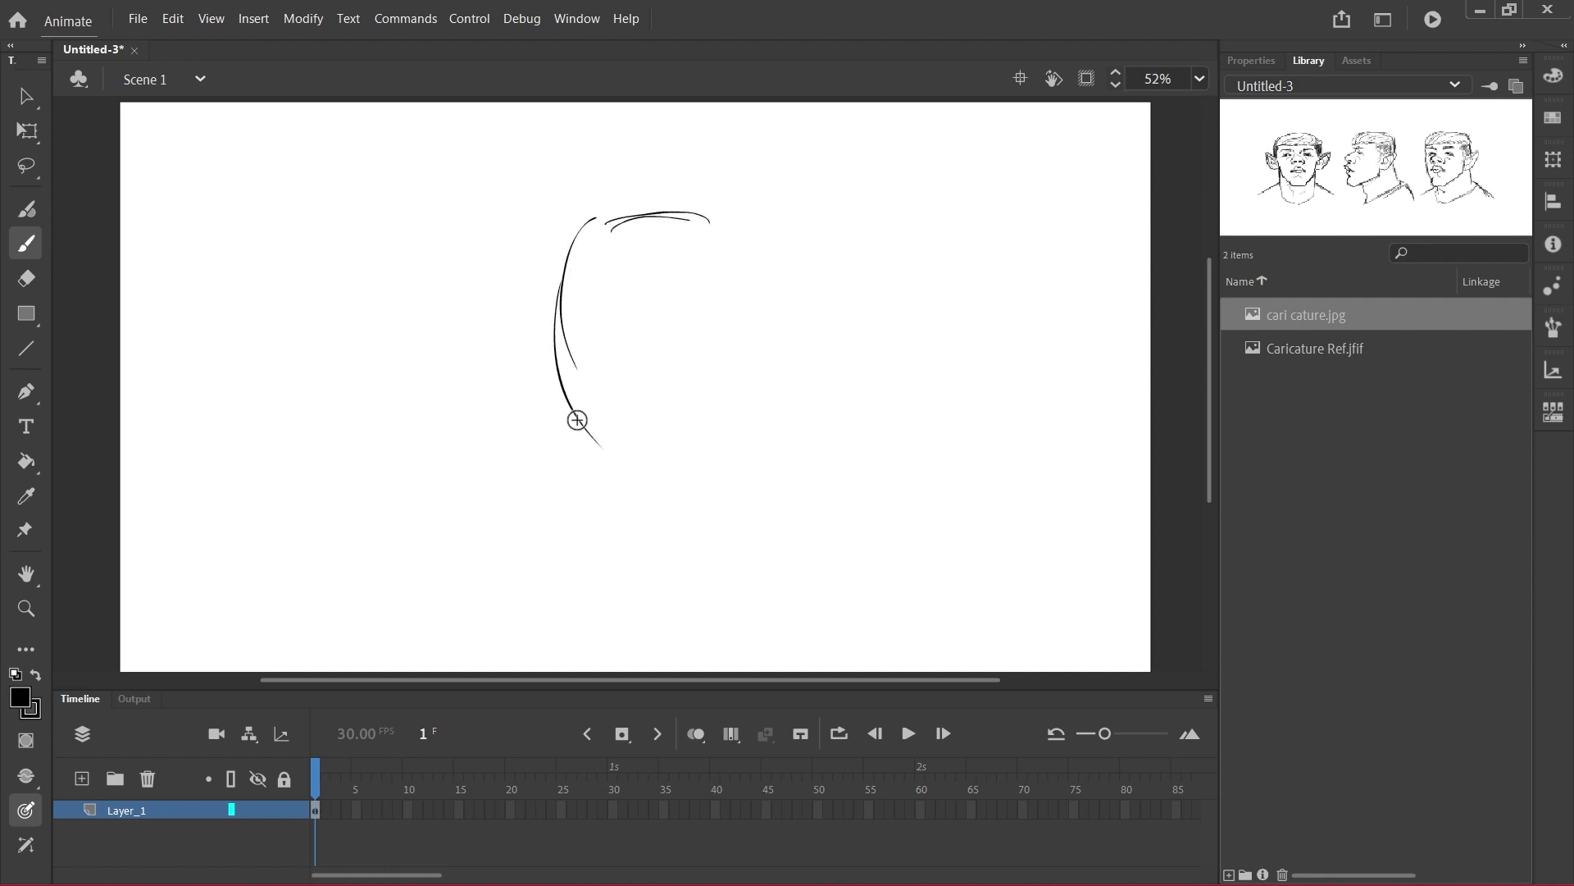
mouse_move(569, 232)
mouse_down()
mouse_move(725, 211)
mouse_move(754, 232)
mouse_move(740, 382)
mouse_up()
mouse_move(756, 251)
mouse_down()
mouse_move(752, 389)
mouse_move(766, 387)
mouse_move(673, 475)
mouse_up()
mouse_move(534, 374)
mouse_down()
mouse_move(632, 492)
mouse_move(694, 477)
mouse_up()
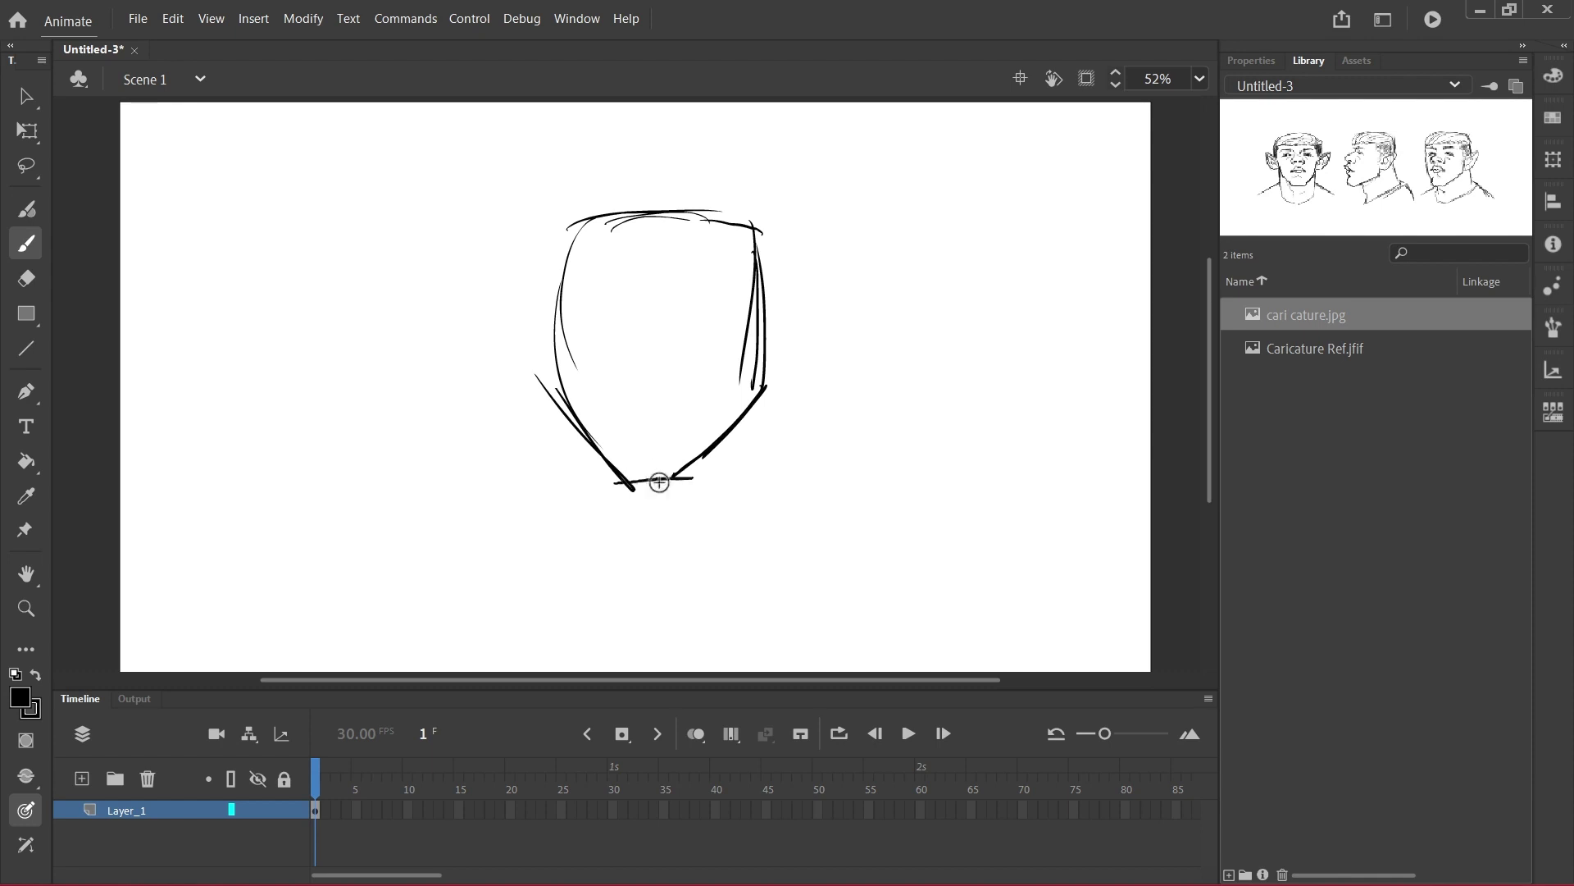
drag(553, 236, 538, 379)
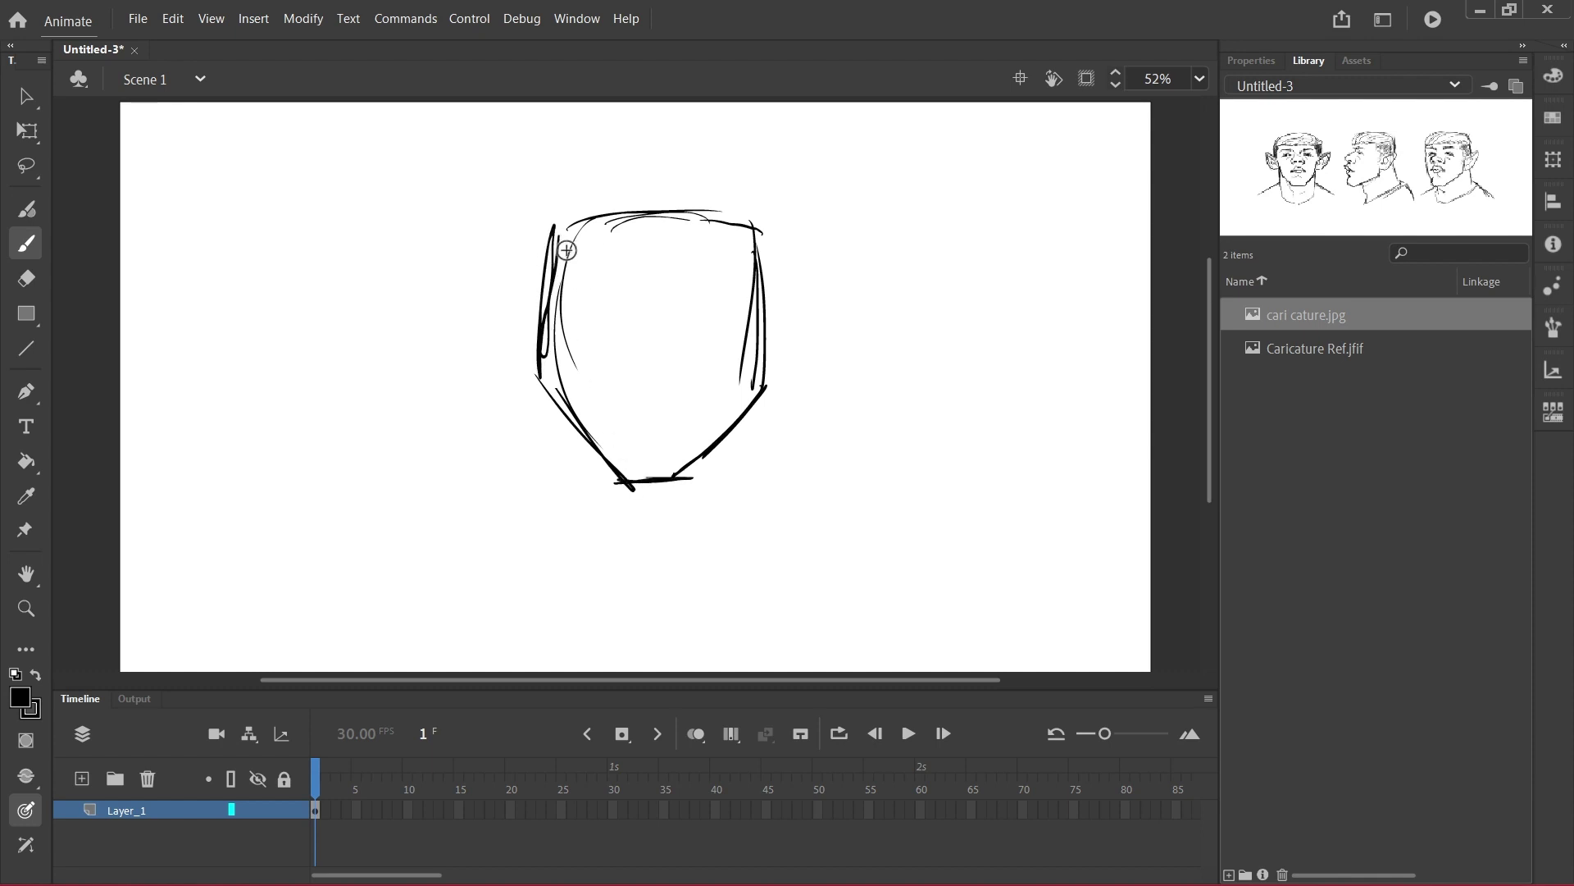
mouse_move(552, 230)
mouse_down()
mouse_move(661, 216)
mouse_move(765, 228)
mouse_move(759, 351)
mouse_up()
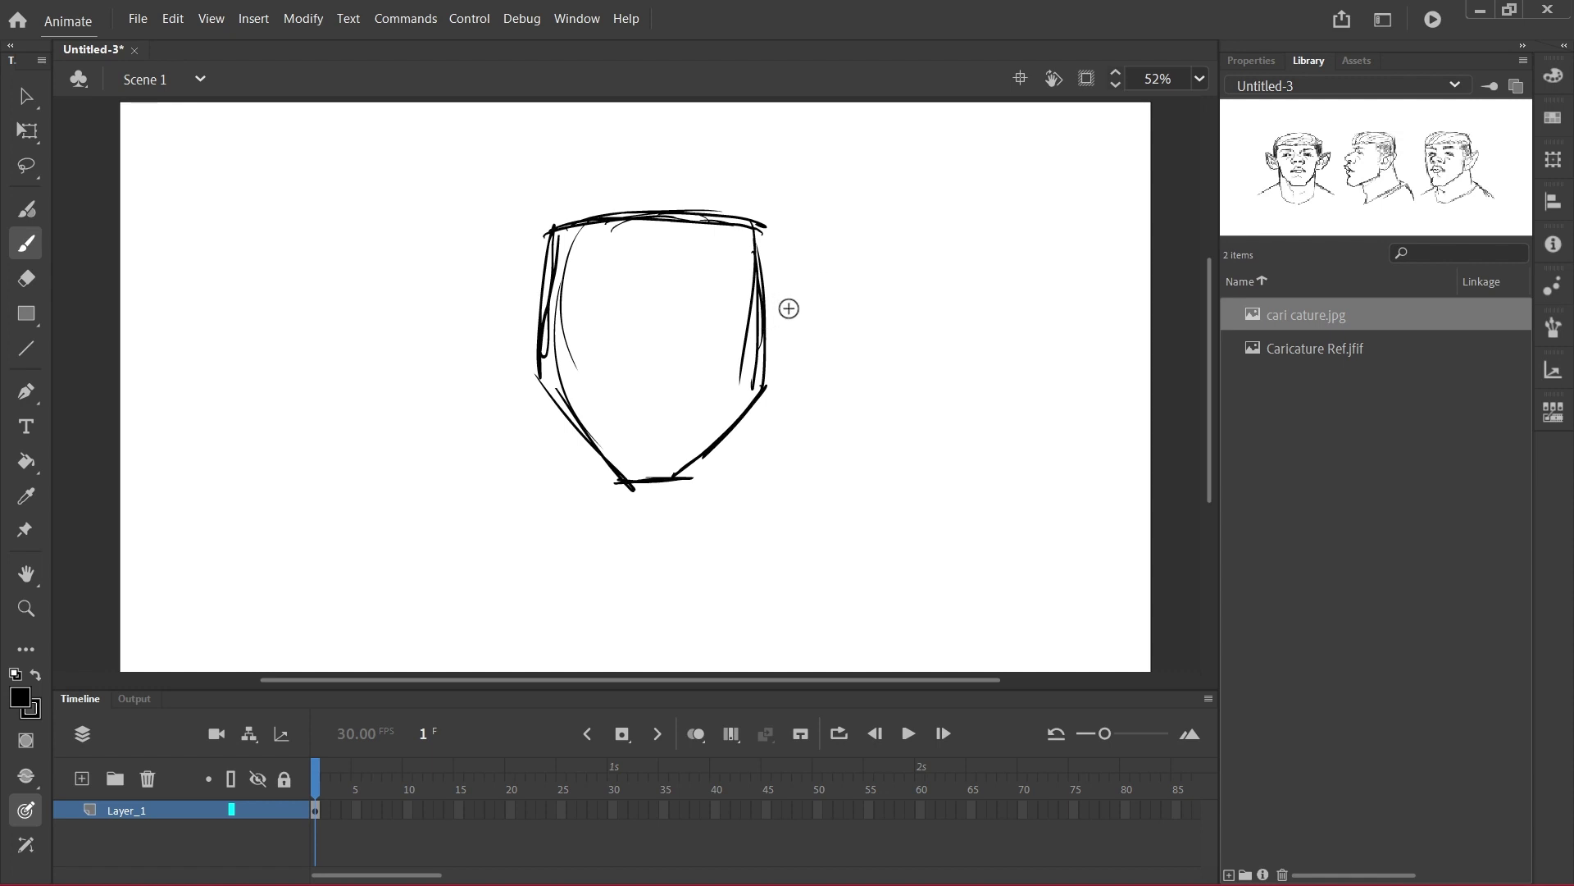
Sketch a pointed, protruding ear on each side of the front-view head
drag(779, 371, 778, 373)
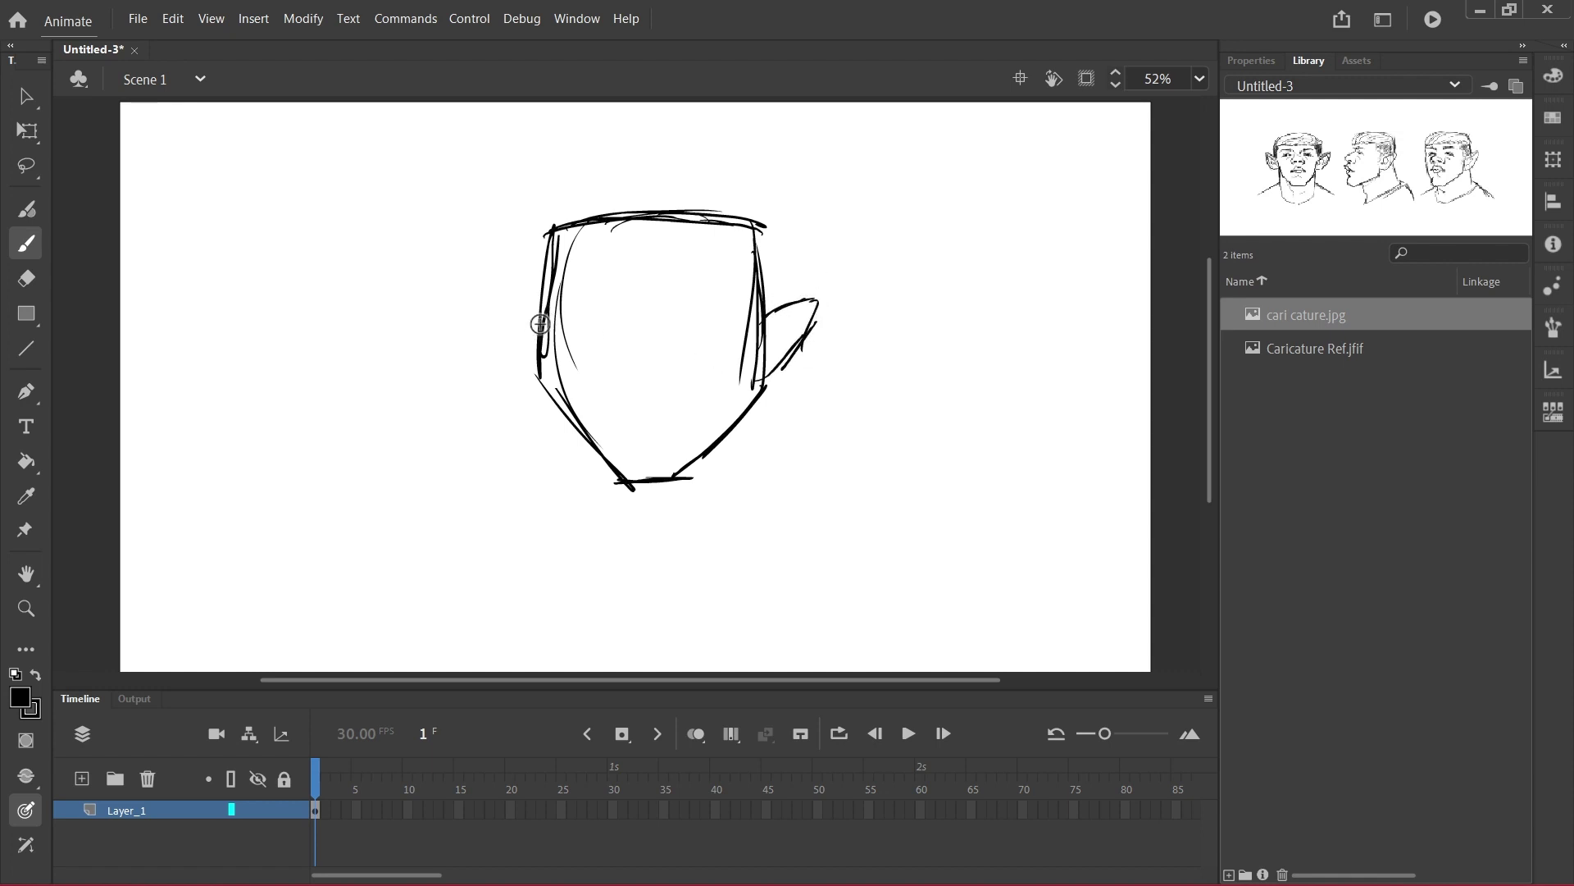
drag(506, 308, 535, 379)
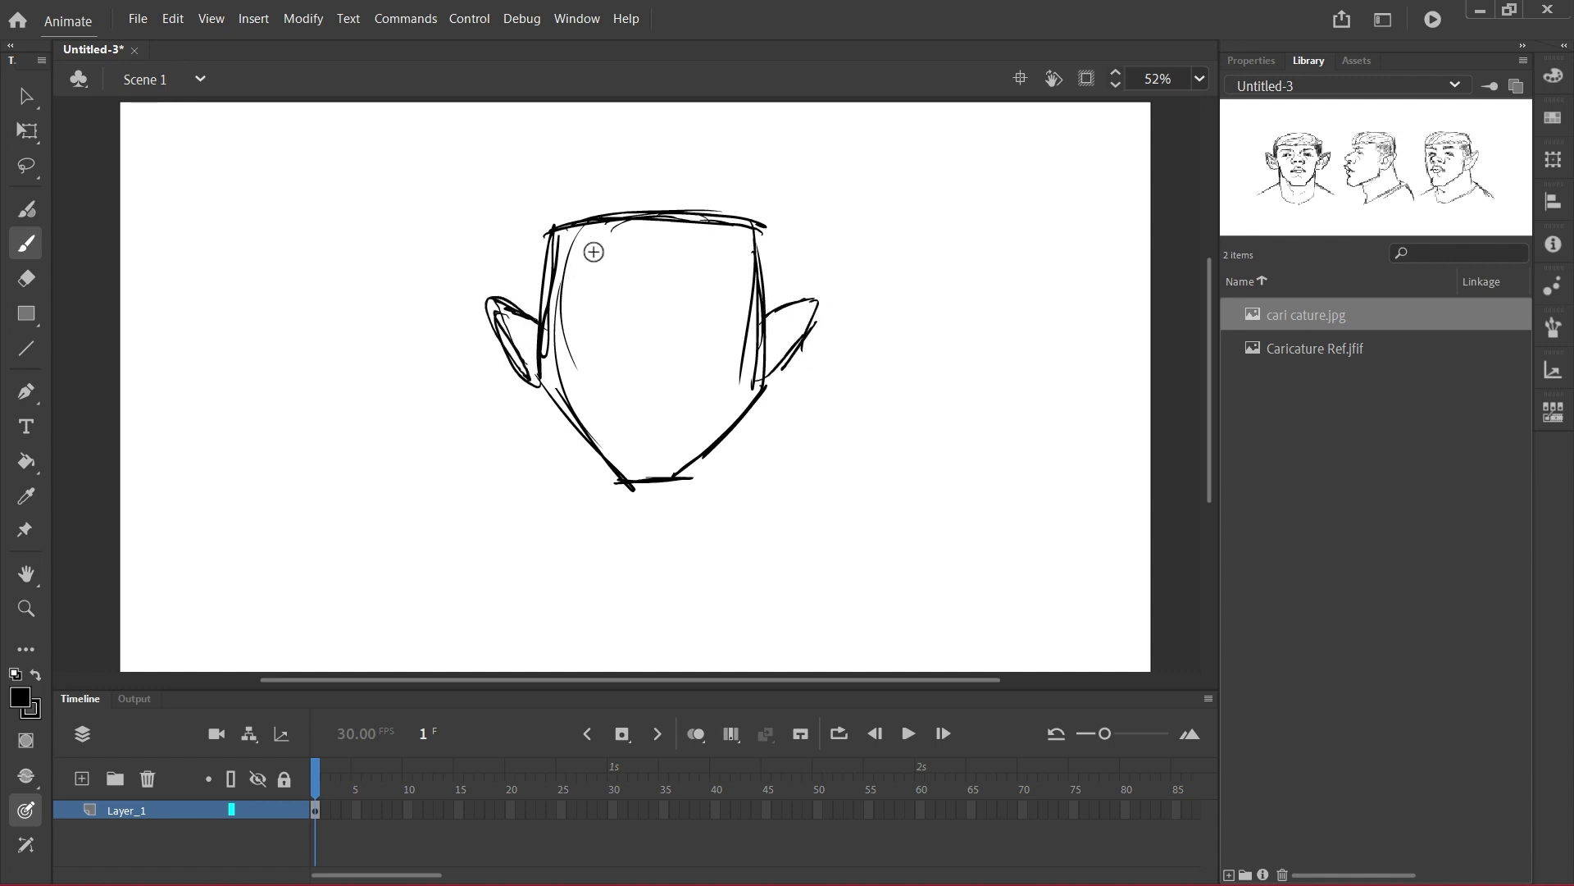
mouse_move(494, 306)
mouse_down()
mouse_move(548, 380)
mouse_move(538, 345)
mouse_up()
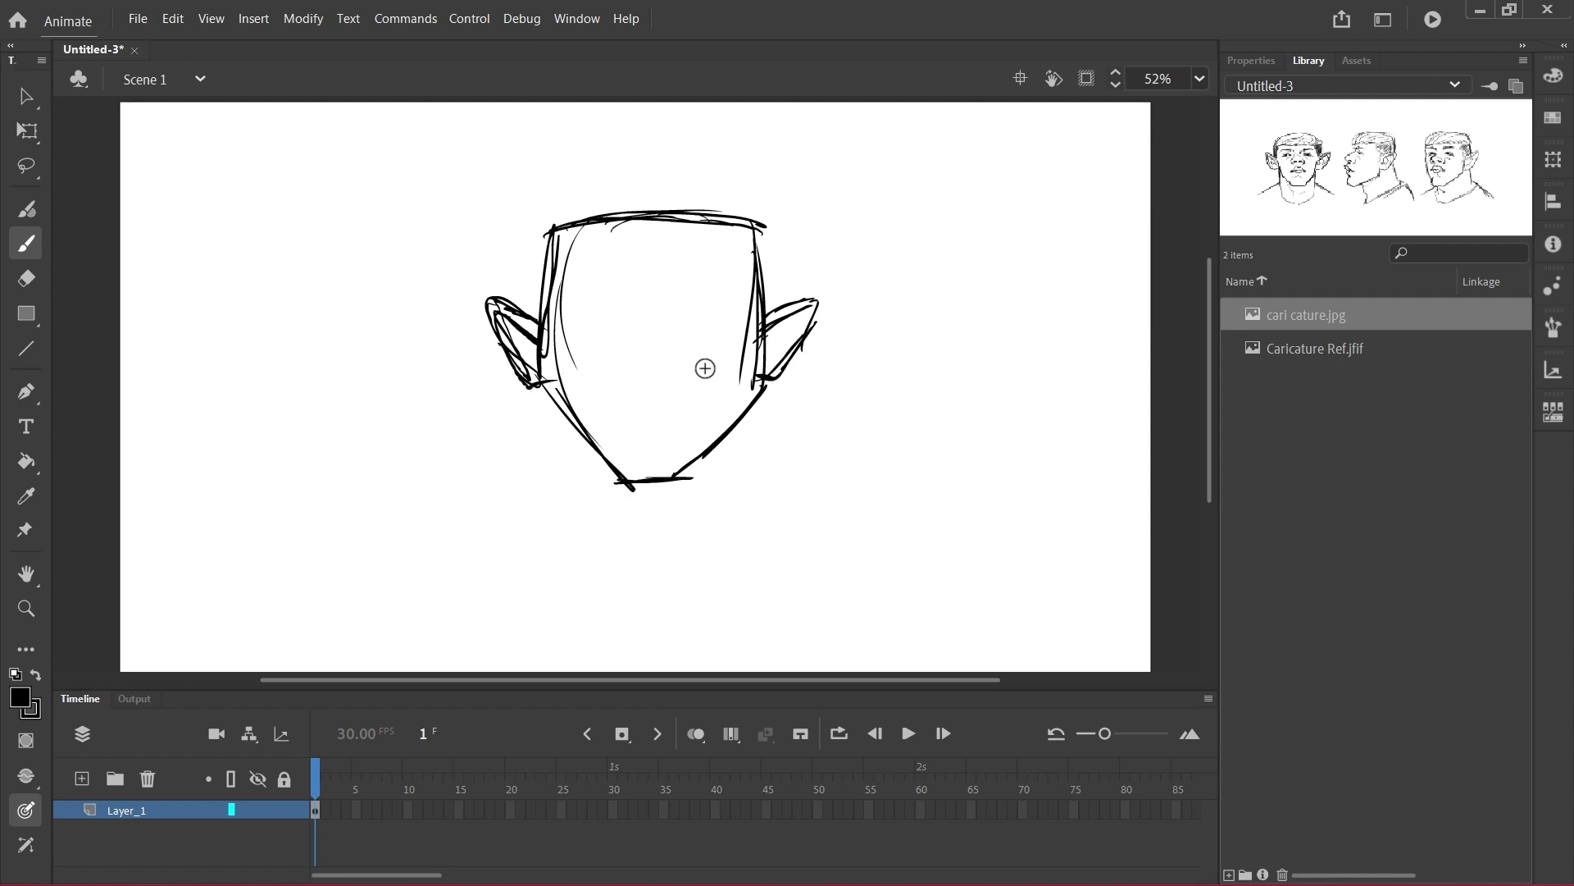
Draw both sides of the neck below the jaw and a sloping shoulder line on each side
drag(747, 416, 735, 518)
drag(564, 404, 573, 515)
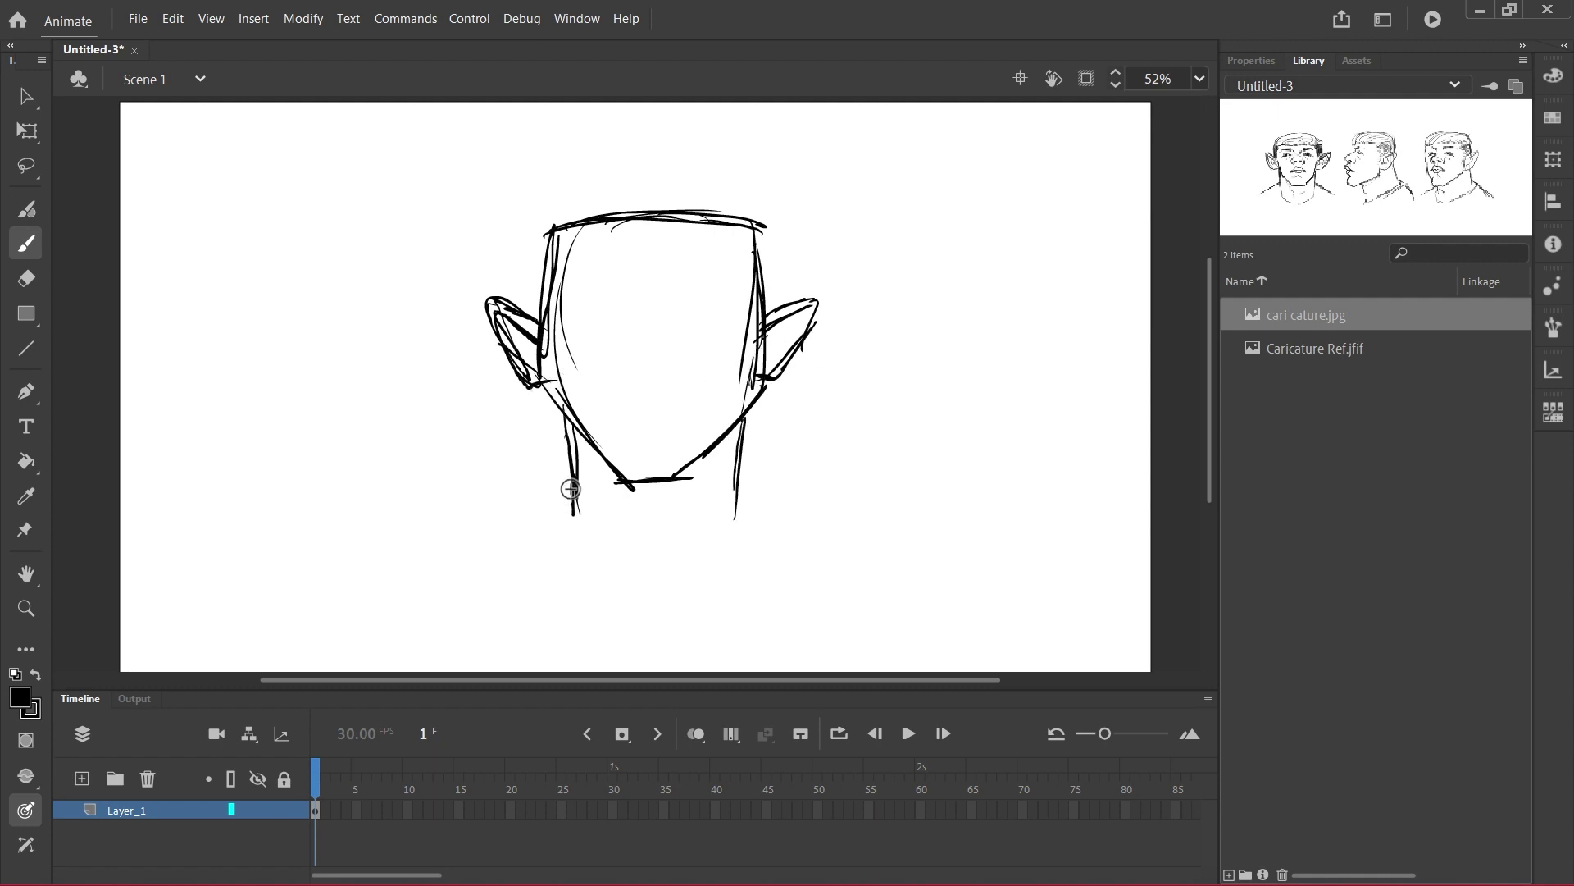
drag(572, 437, 570, 504)
mouse_move(566, 433)
mouse_down()
mouse_move(569, 518)
mouse_move(472, 522)
mouse_up()
drag(568, 476, 429, 539)
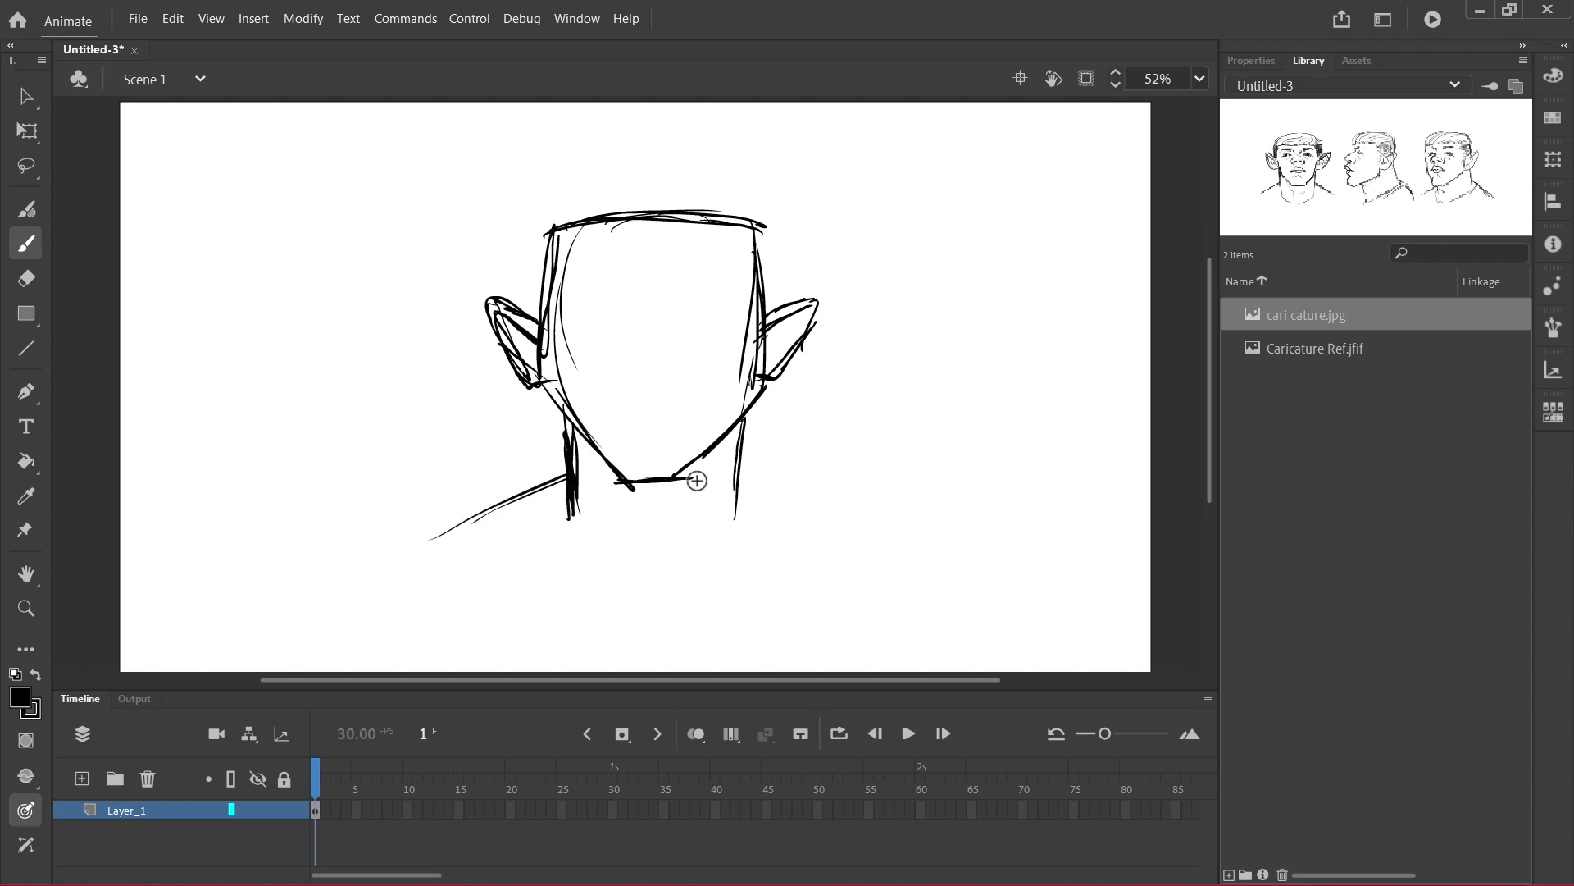
drag(738, 474, 870, 561)
Brush a curved neckline below the chin, joining the two sides of the neck
drag(573, 514, 642, 555)
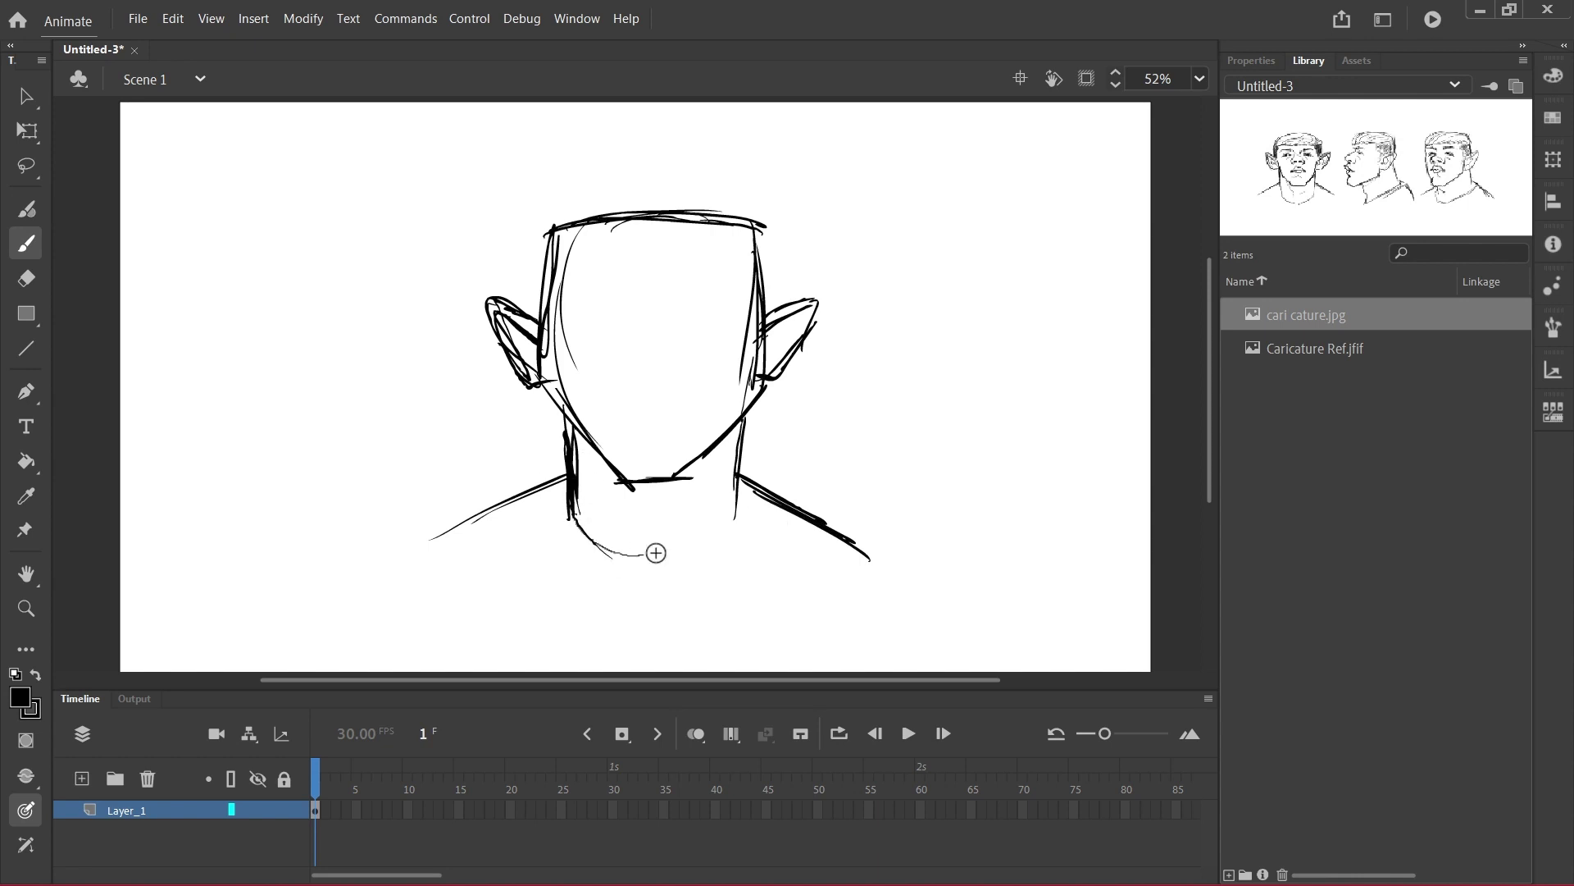
drag(733, 502, 688, 561)
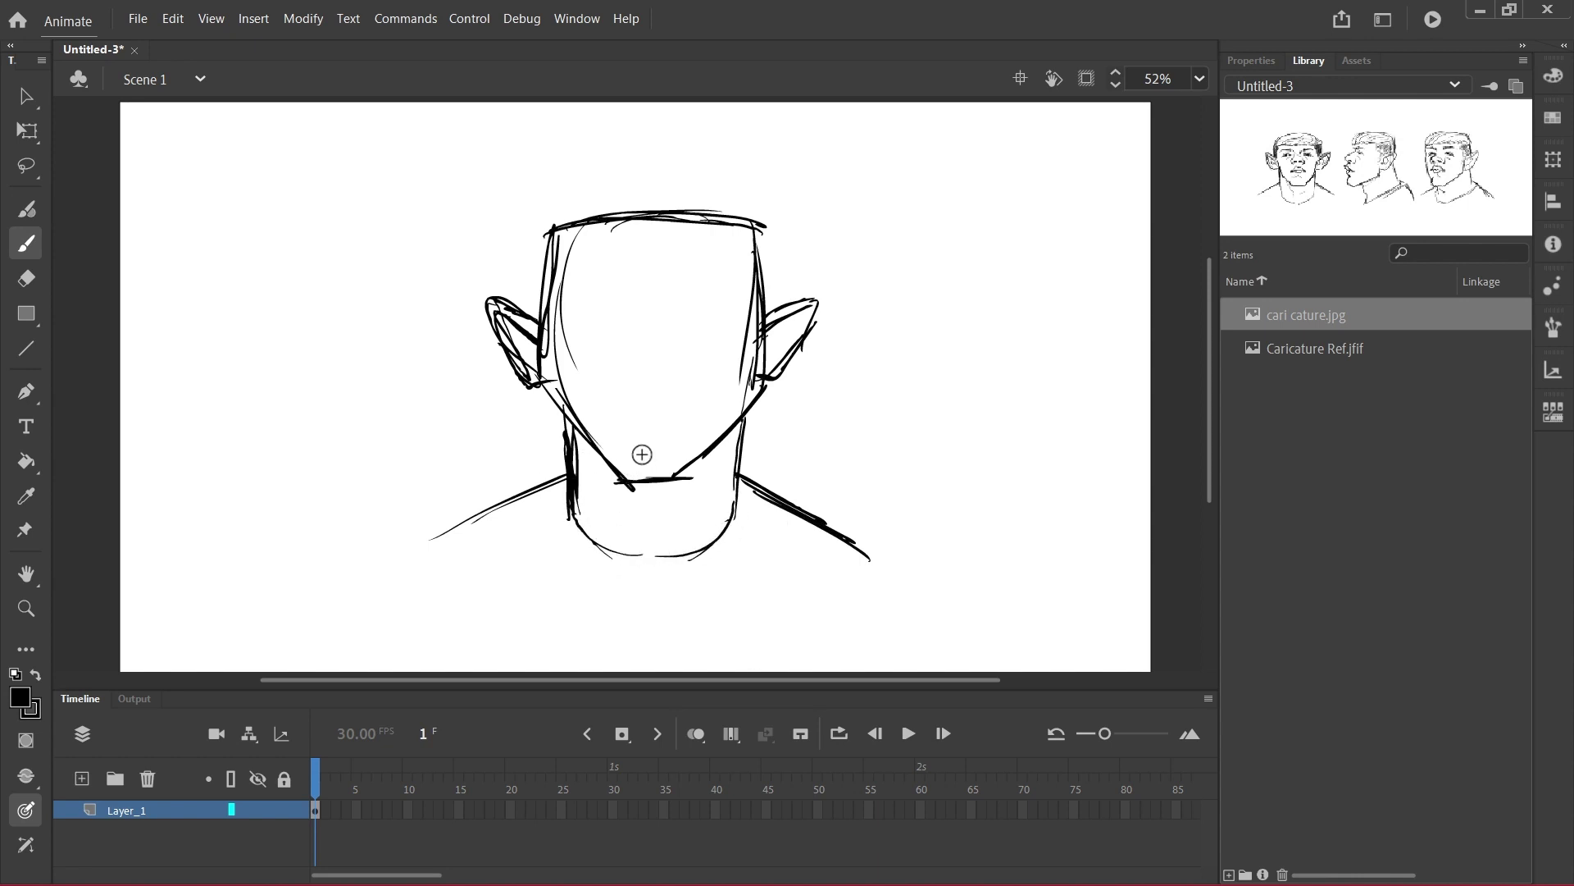
drag(573, 530, 666, 576)
drag(604, 537, 733, 503)
drag(658, 565, 707, 547)
Add a vertical centre guide to the face and horizontal guides for the eyes, nose and mouth
drag(645, 234, 651, 447)
drag(648, 371, 651, 483)
drag(553, 326, 697, 324)
key(ctrl+z)
drag(551, 297, 704, 300)
drag(593, 295, 744, 296)
drag(611, 410, 693, 409)
drag(635, 410, 705, 412)
drag(627, 372, 674, 373)
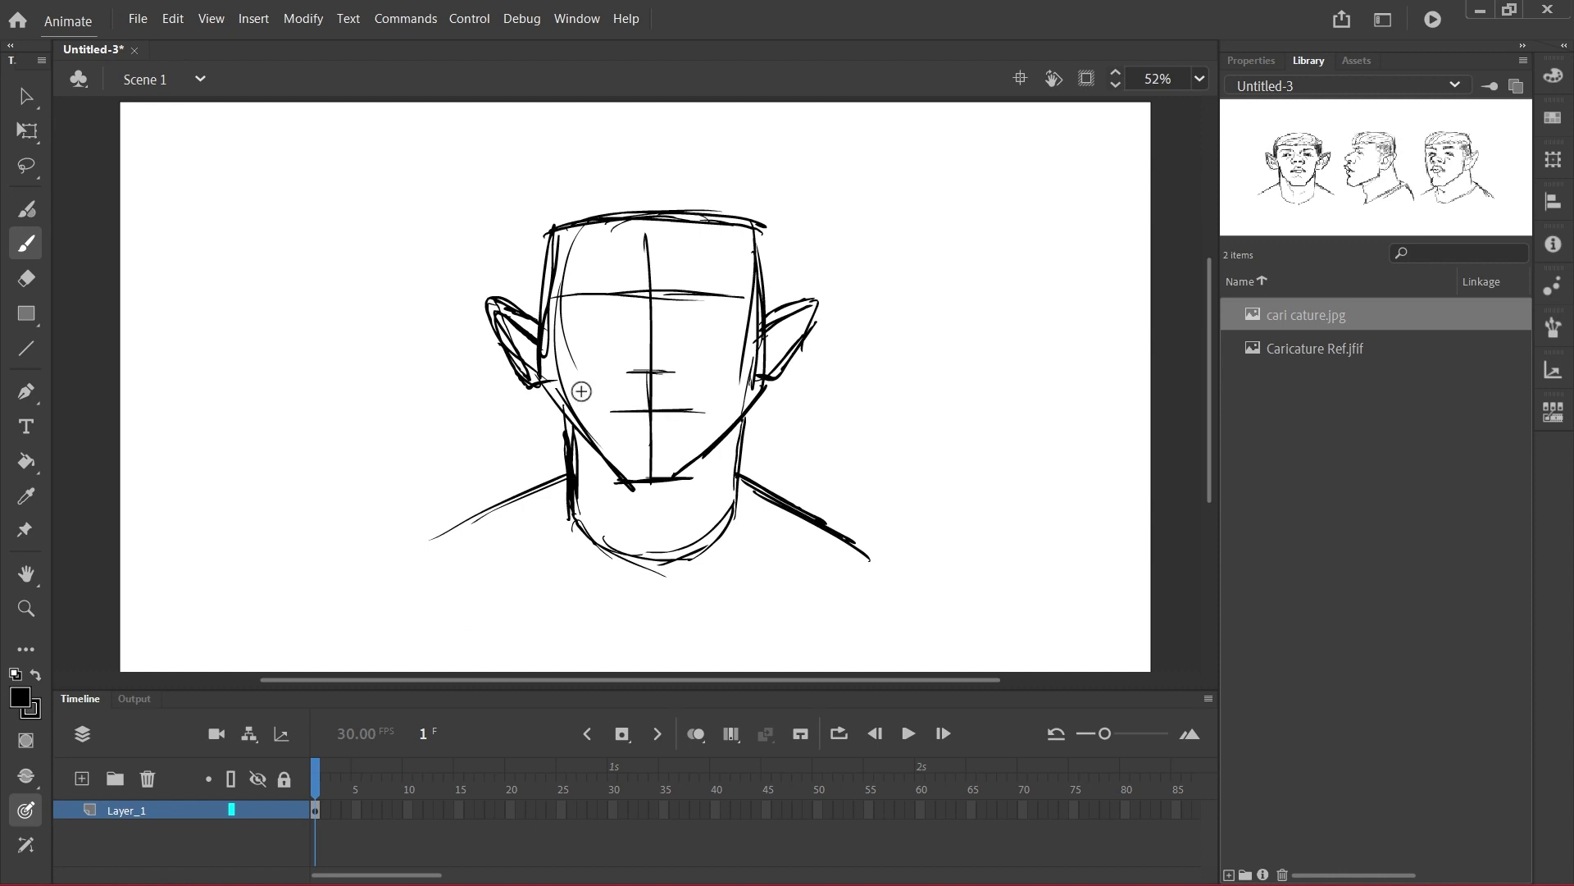
Insert a blank keyframe at frame 2 of Layer_1 and extend the layer to frame 18
key(alt)
key(F7)
key(F5)
key(F5)
key(F5)
key(F5)
key(F5)
key(F5)
key(F5)
key(F5)
key(F5)
key(F5)
key(F5)
key(F5)
key(F5)
key(F5)
key(F5)
key(F5)
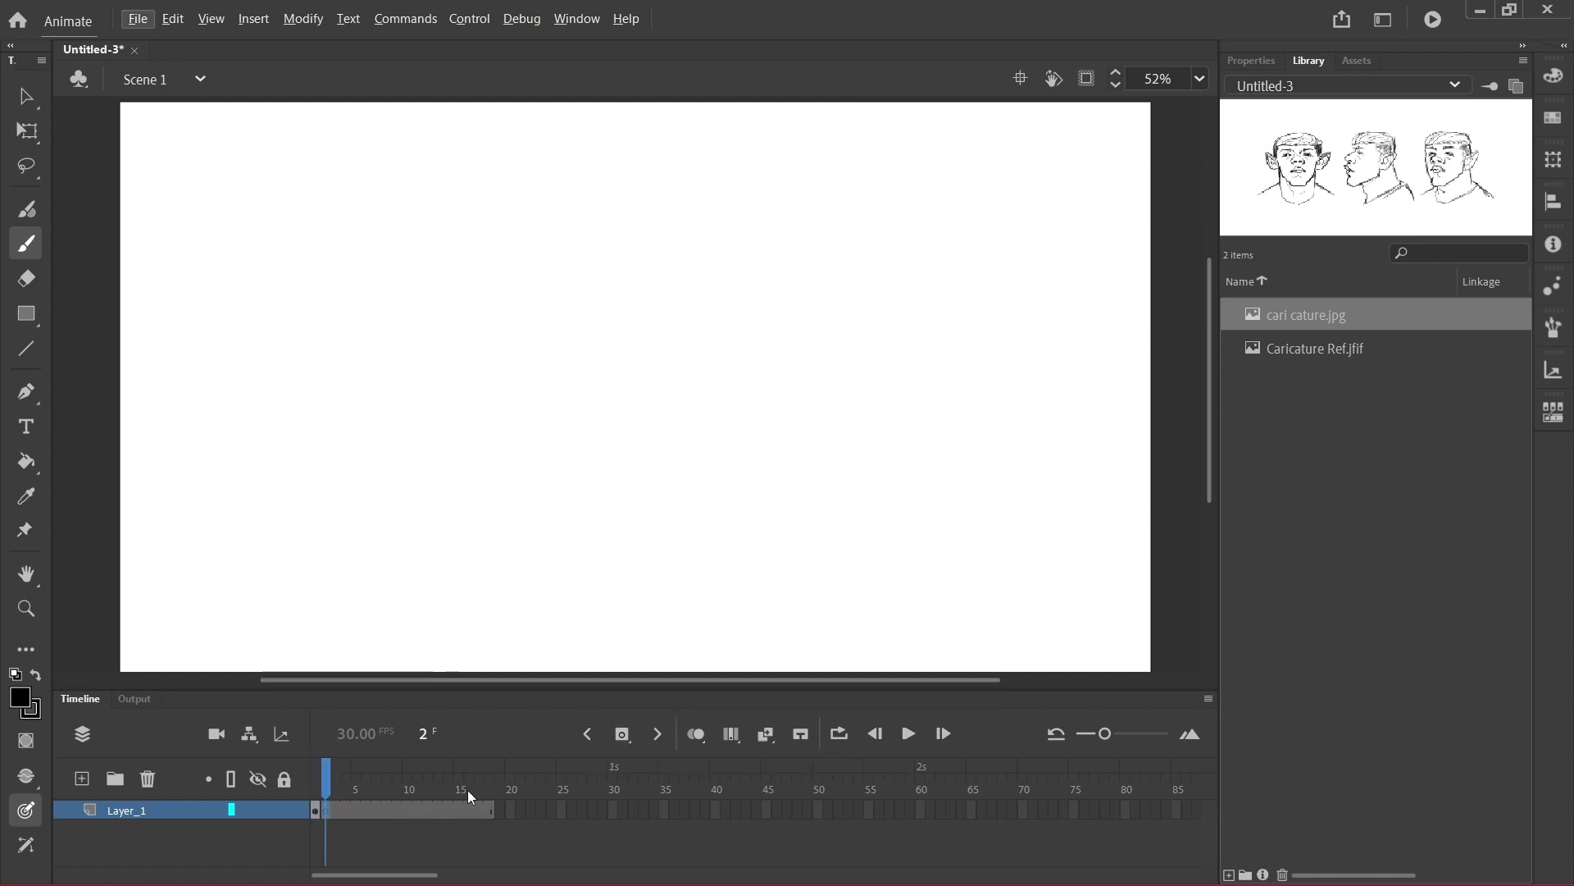
Turn on onion skinning so the front-view sketch on frame 1 shows beneath frame 2
click(697, 734)
click(388, 787)
drag(354, 808, 326, 789)
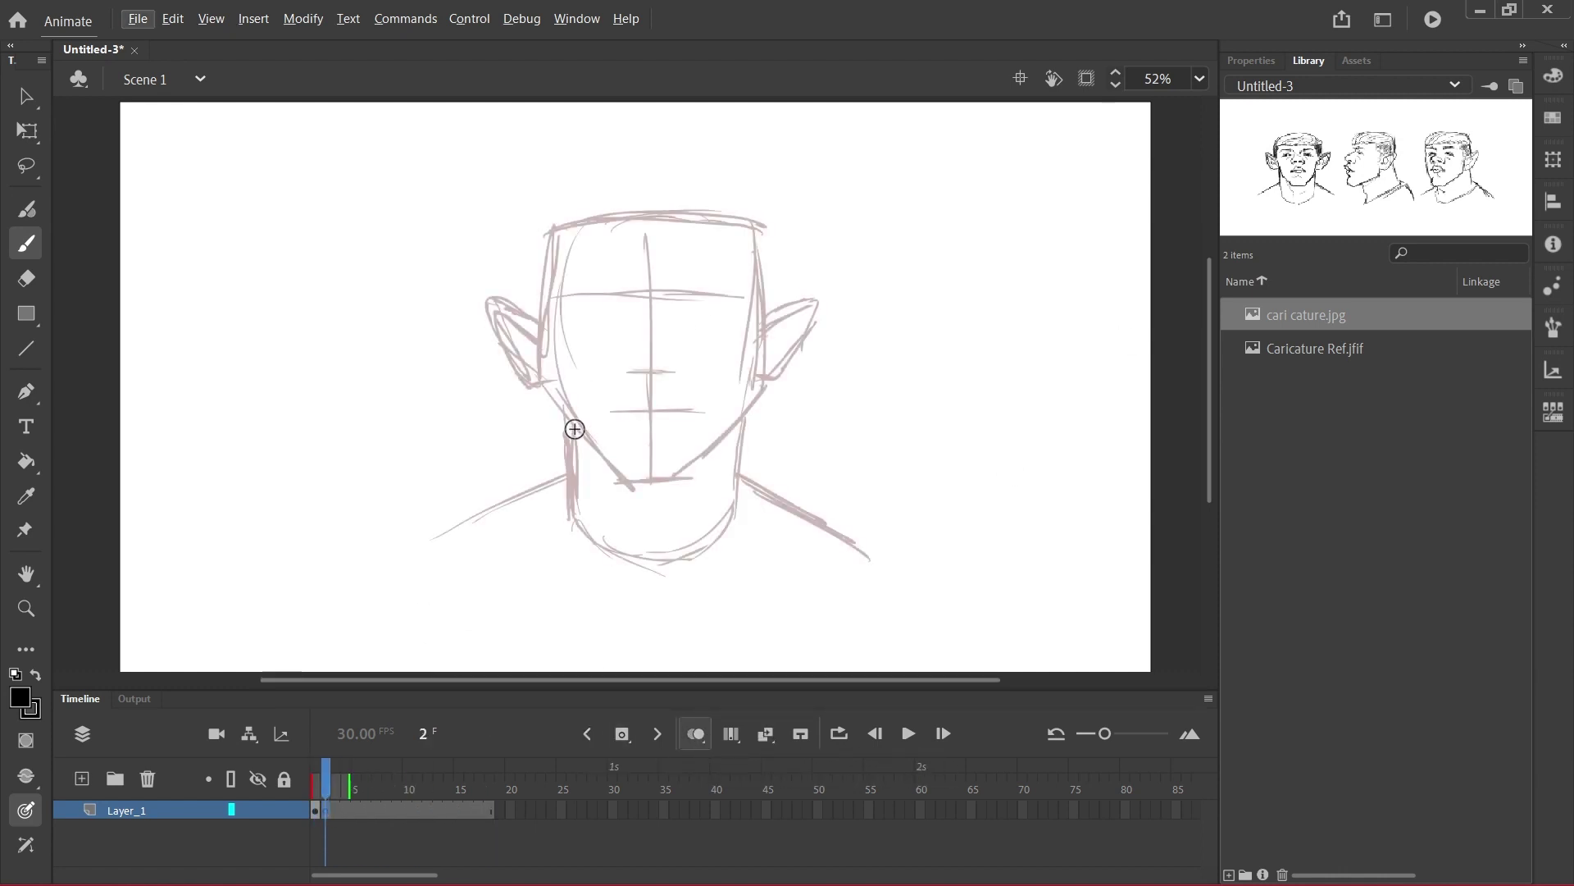
Outline a head turned in profile with its neck on frame 2, and enlarge the library preview of the caricature reference
drag(570, 421, 565, 519)
drag(559, 220, 527, 335)
drag(535, 266, 551, 378)
key(ctrl+z)
key(ctrl+z)
drag(1378, 237, 1377, 353)
drag(1219, 243, 1110, 243)
drag(554, 240, 769, 232)
drag(772, 256, 767, 472)
drag(556, 240, 554, 510)
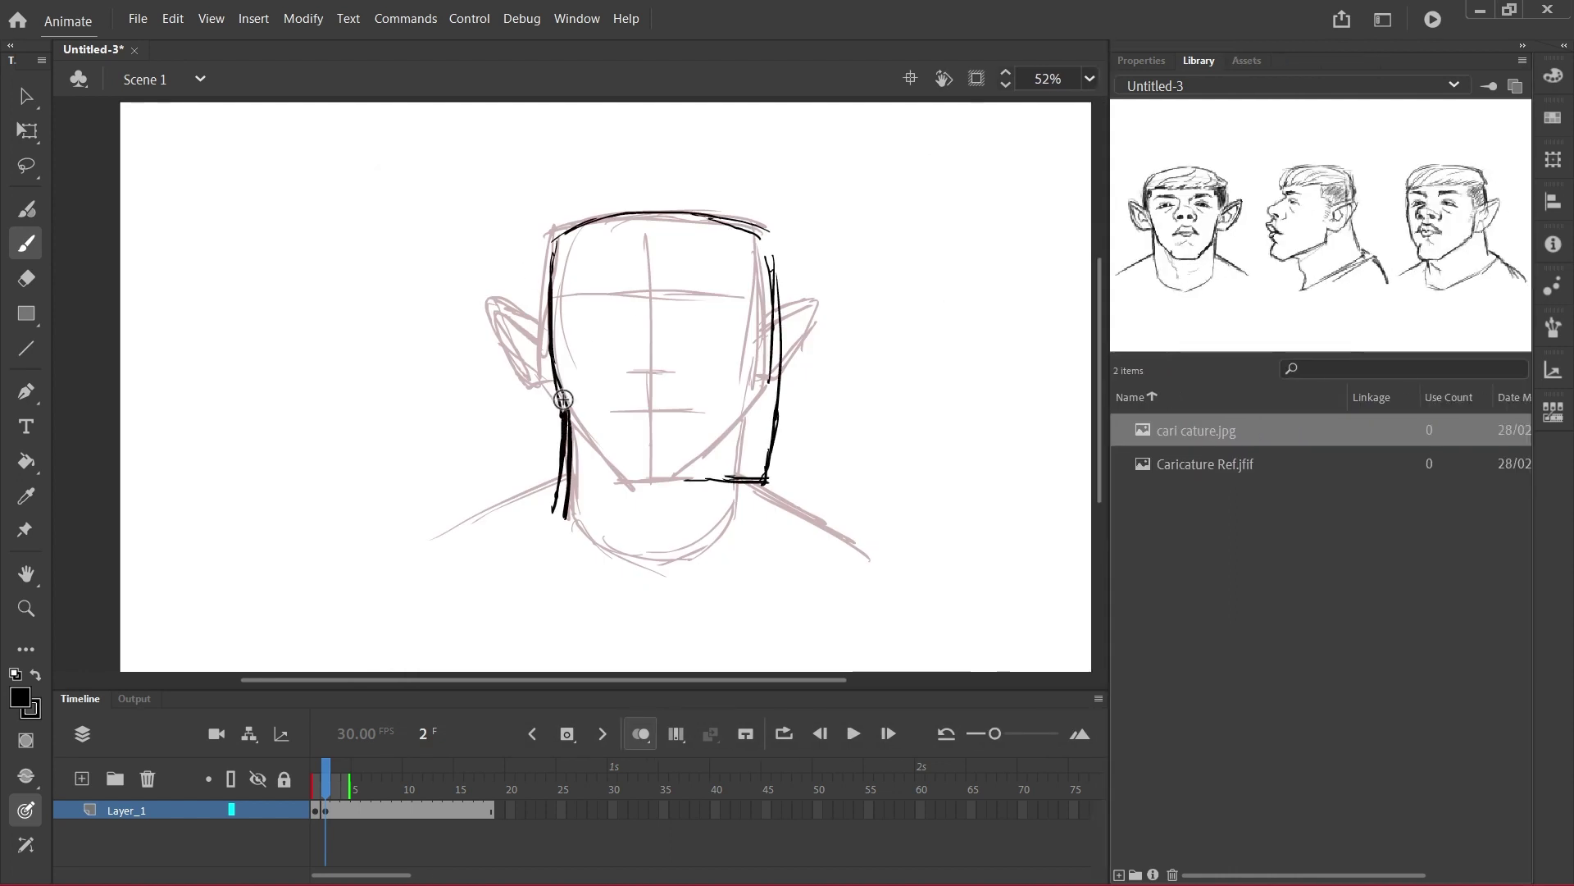
Lasso the profile head outline and shift it slightly to the right of the neck
key(l)
mouse_move(805, 447)
mouse_down()
mouse_move(496, 350)
mouse_move(802, 443)
mouse_up()
key(q)
key(shift+Right)
key(shift+Right)
key(shift+Right)
key(shift+Right)
key(b)
Trace the shoulder lines and the curved neckline for the profile view over the onion-skinned sketch
drag(565, 468, 430, 532)
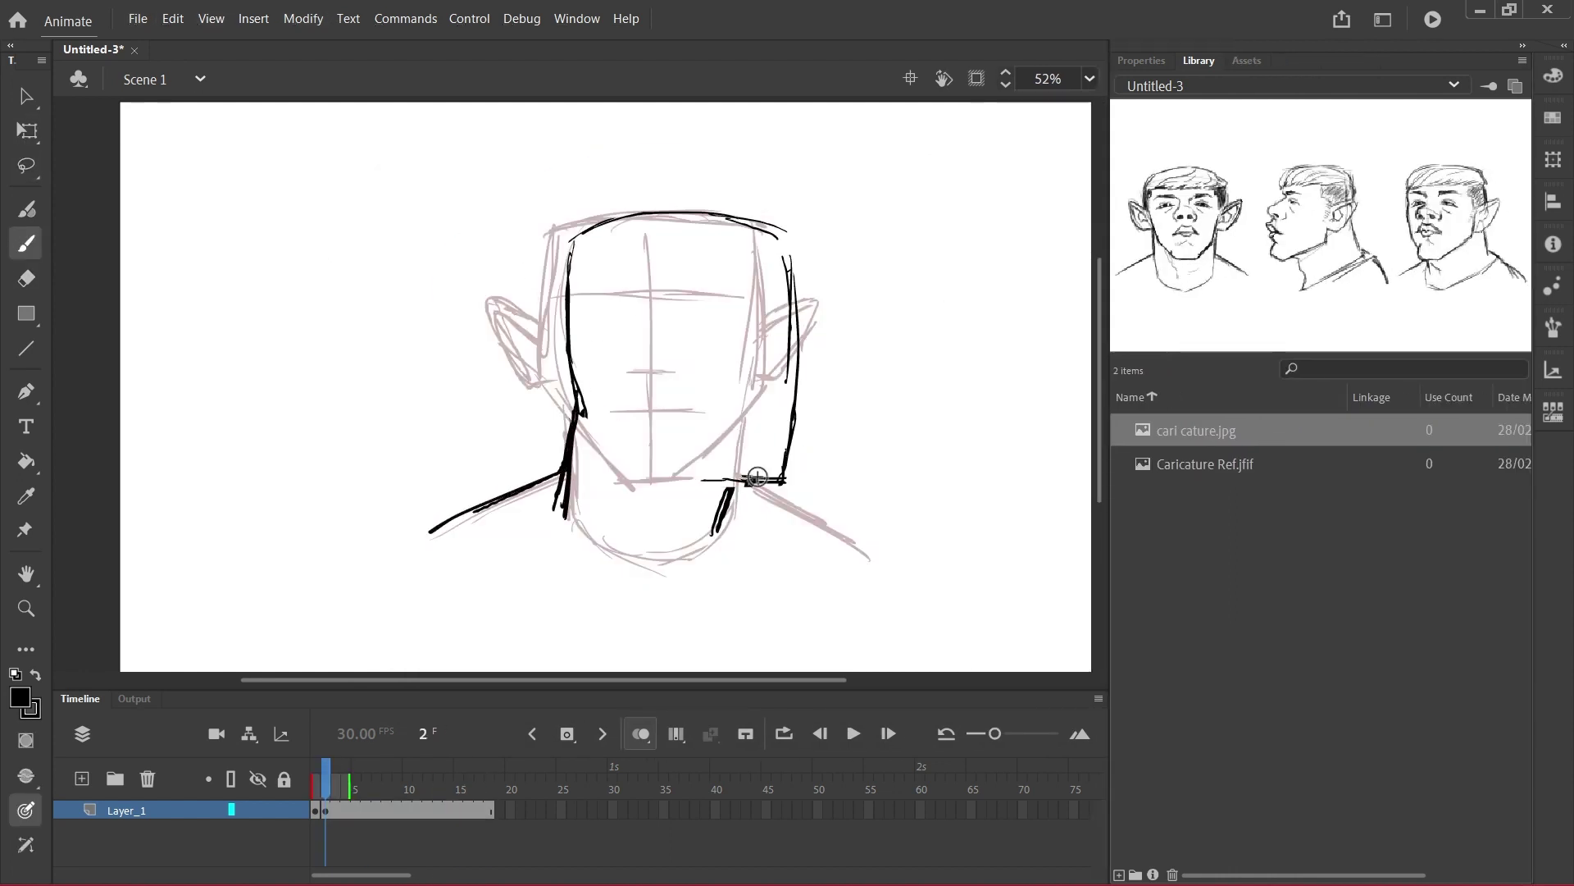
drag(743, 480, 867, 557)
drag(567, 516, 664, 571)
drag(582, 520, 732, 492)
Add the jawline, the ear and horizontal guides for the eyes, nose and mouth to the profile head
drag(605, 400, 736, 484)
drag(638, 352, 636, 427)
mouse_move(582, 290)
mouse_down()
mouse_move(642, 332)
mouse_move(621, 395)
mouse_up()
drag(644, 301, 802, 307)
mouse_move(731, 375)
mouse_down()
mouse_move(803, 376)
mouse_move(817, 405)
mouse_up()
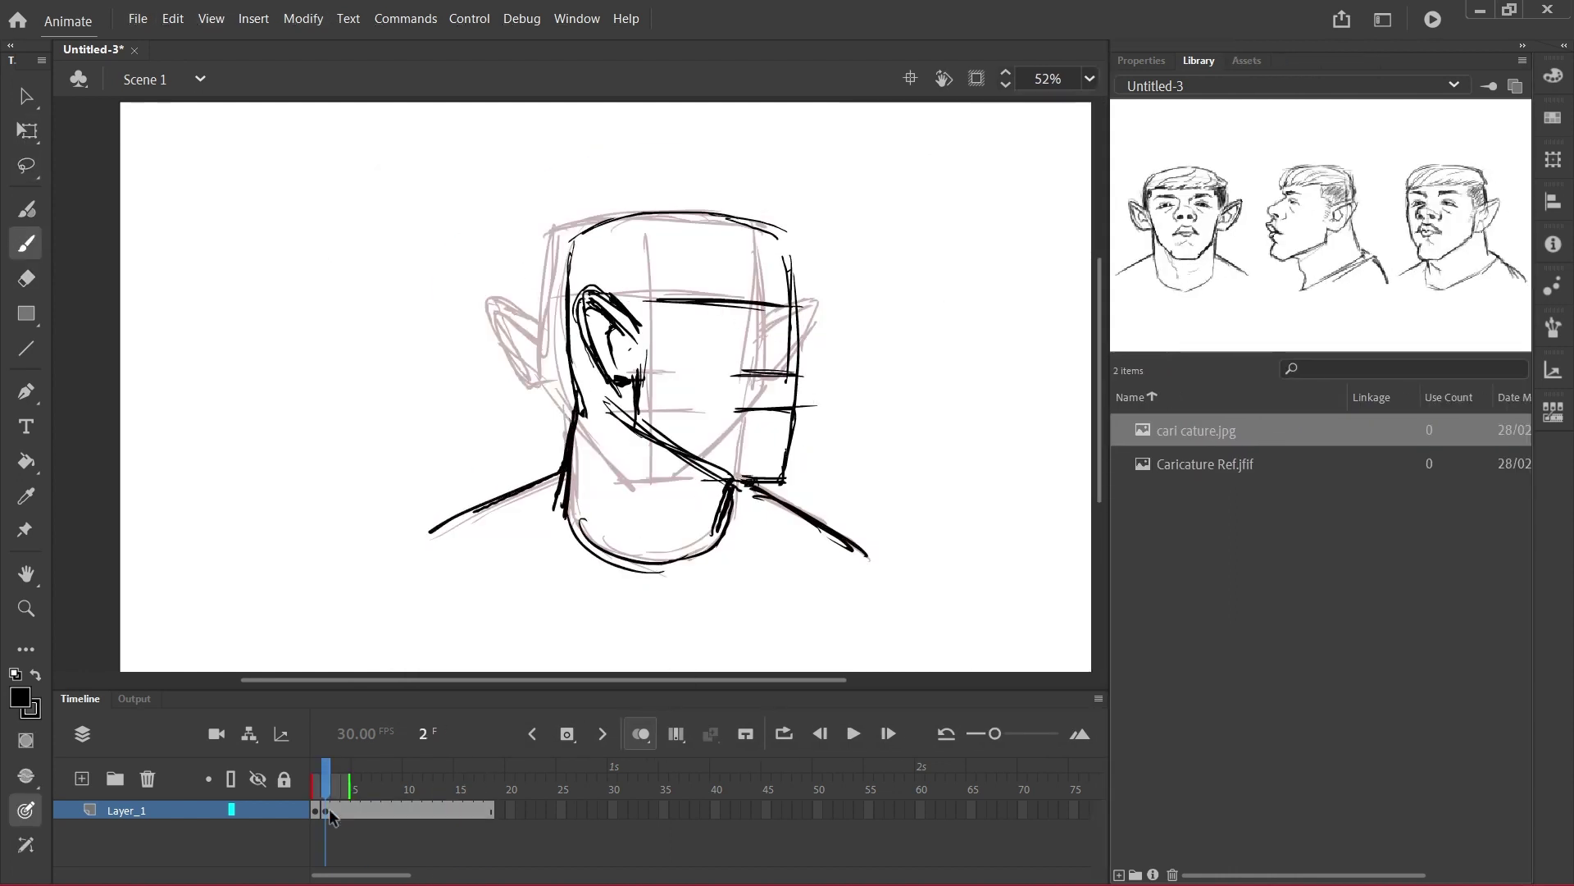
Move the profile drawing's keyframe to frame 5 and insert a blank keyframe at frame 3 for the in-between
mouse_move(327, 810)
mouse_down()
mouse_move(357, 811)
mouse_move(313, 783)
mouse_up()
click(337, 811)
key(F7)
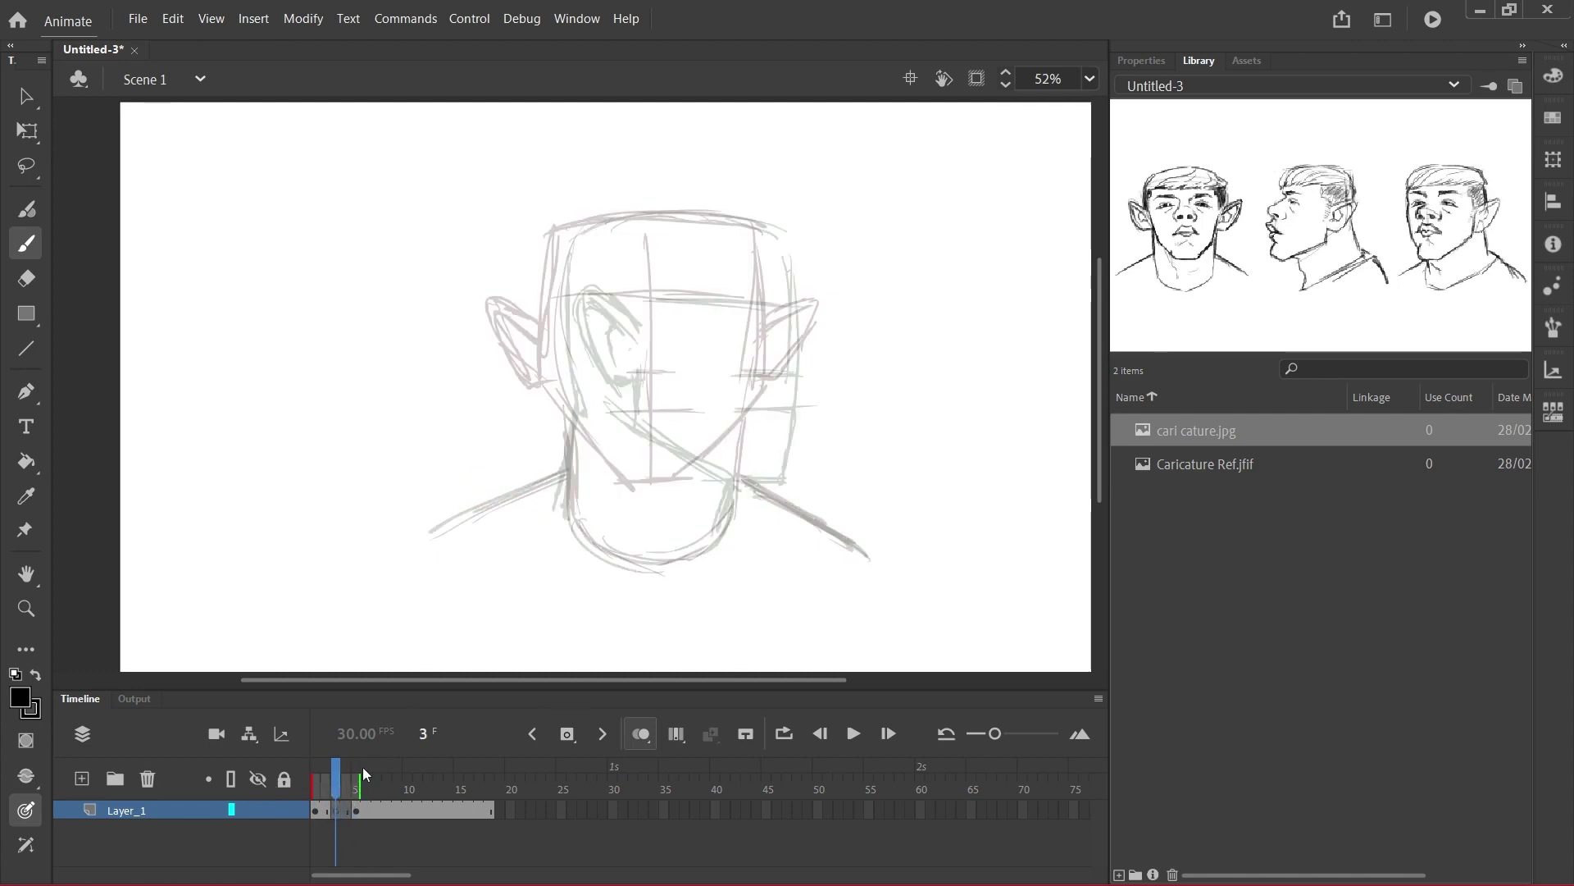
click(640, 734)
Trace the neck, shoulders and curved neckline on frame 3
mouse_move(569, 420)
mouse_down()
mouse_move(564, 490)
mouse_move(432, 534)
mouse_up()
drag(742, 480, 865, 553)
drag(566, 484, 733, 487)
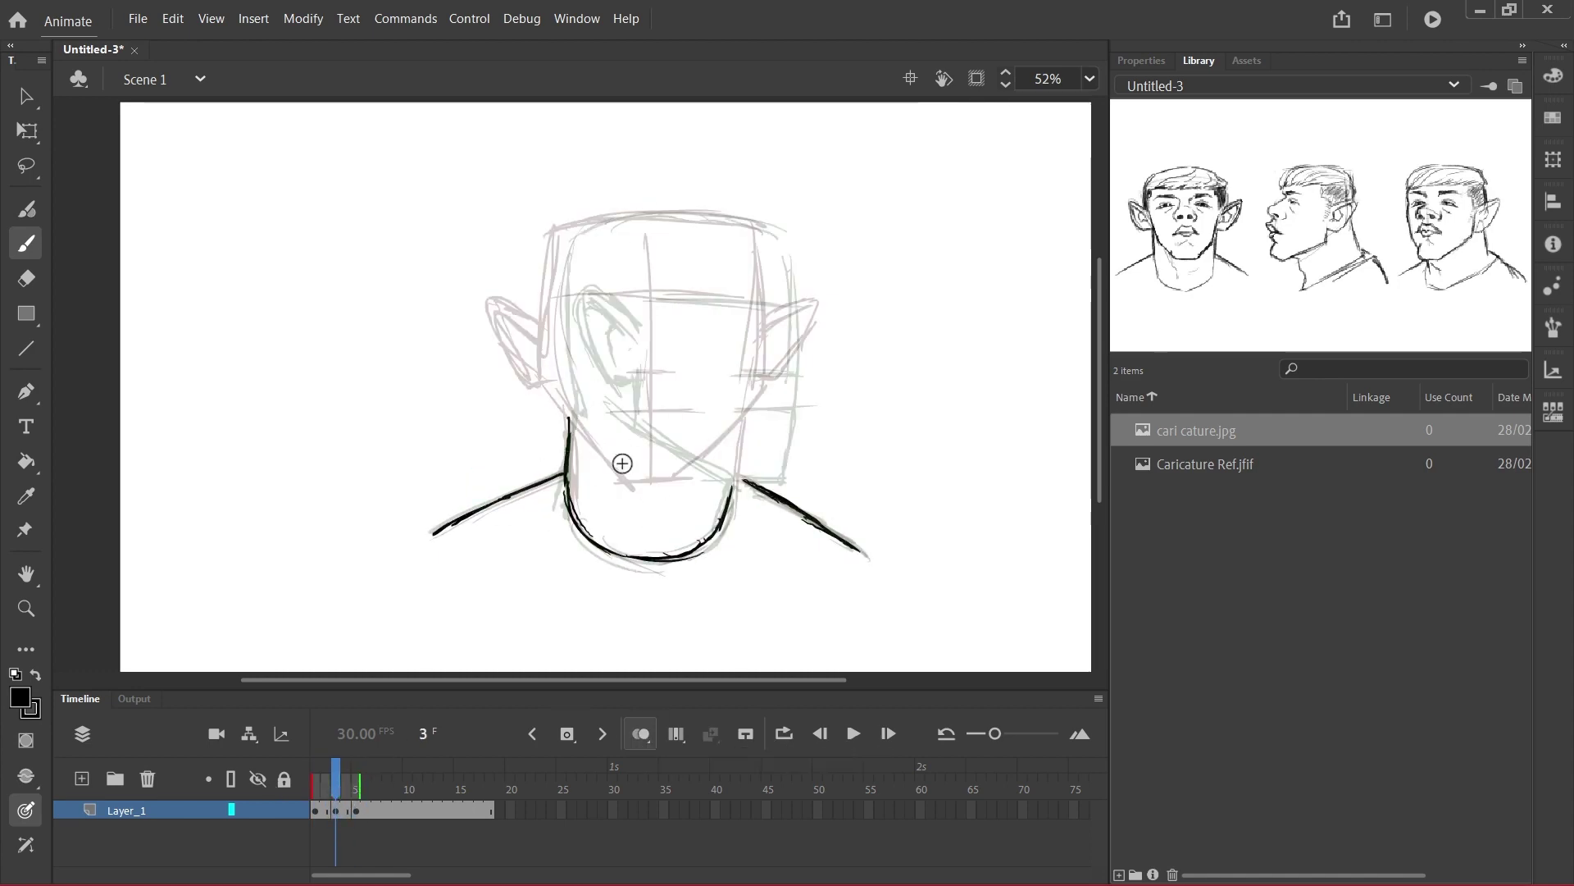
Sketch the three-quarter head on frame 3 between the onion skins, with jaw, ear, vertical face guide, far face edge and chin
drag(582, 414, 685, 483)
drag(729, 254, 723, 480)
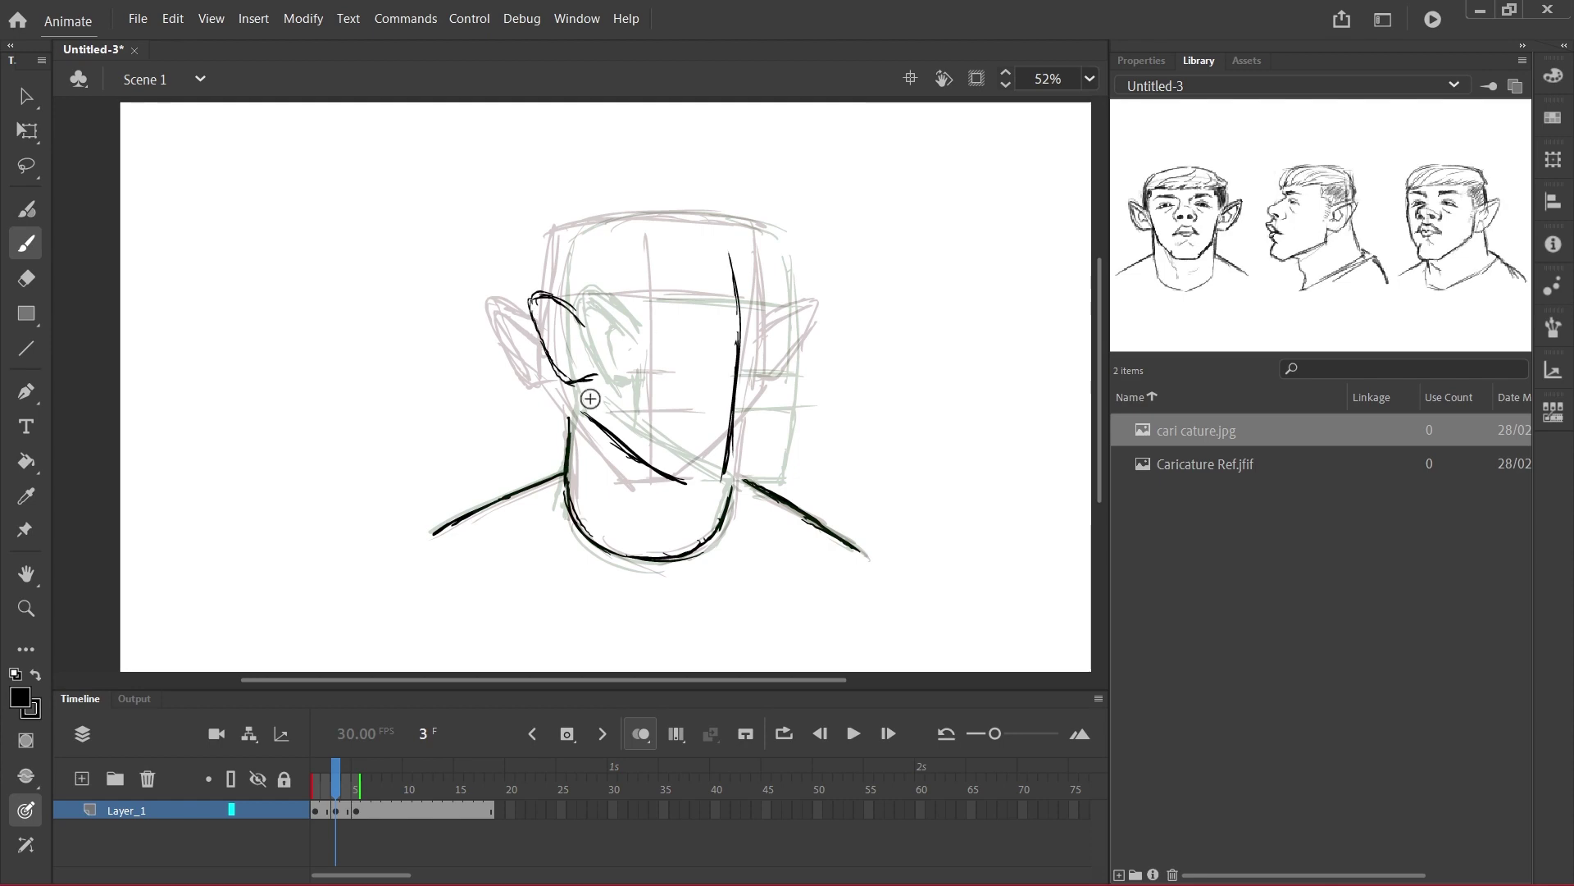
drag(762, 265, 742, 482)
drag(696, 486, 738, 484)
mouse_move(775, 275)
mouse_down()
mouse_move(558, 295)
mouse_move(780, 309)
mouse_up()
Copy the three-quarter keyframe from frame 3 to frame 10 and the front-view keyframe from frame 1 to frame 12
mouse_move(335, 779)
mouse_down()
mouse_move(356, 779)
mouse_move(315, 779)
mouse_move(407, 812)
mouse_up()
click(640, 734)
click(318, 811)
drag(408, 777, 428, 811)
click(316, 812)
mouse_move(428, 775)
mouse_down()
mouse_move(351, 769)
mouse_move(431, 768)
mouse_up()
drag(468, 262, 486, 309)
key(ctrl+z)
Copy the three-quarter keyframe from frame 3 to frame 14 and flip its drawing horizontally
click(335, 812)
drag(336, 811, 448, 812)
right_click(590, 537)
mouse_move(697, 463)
click(913, 670)
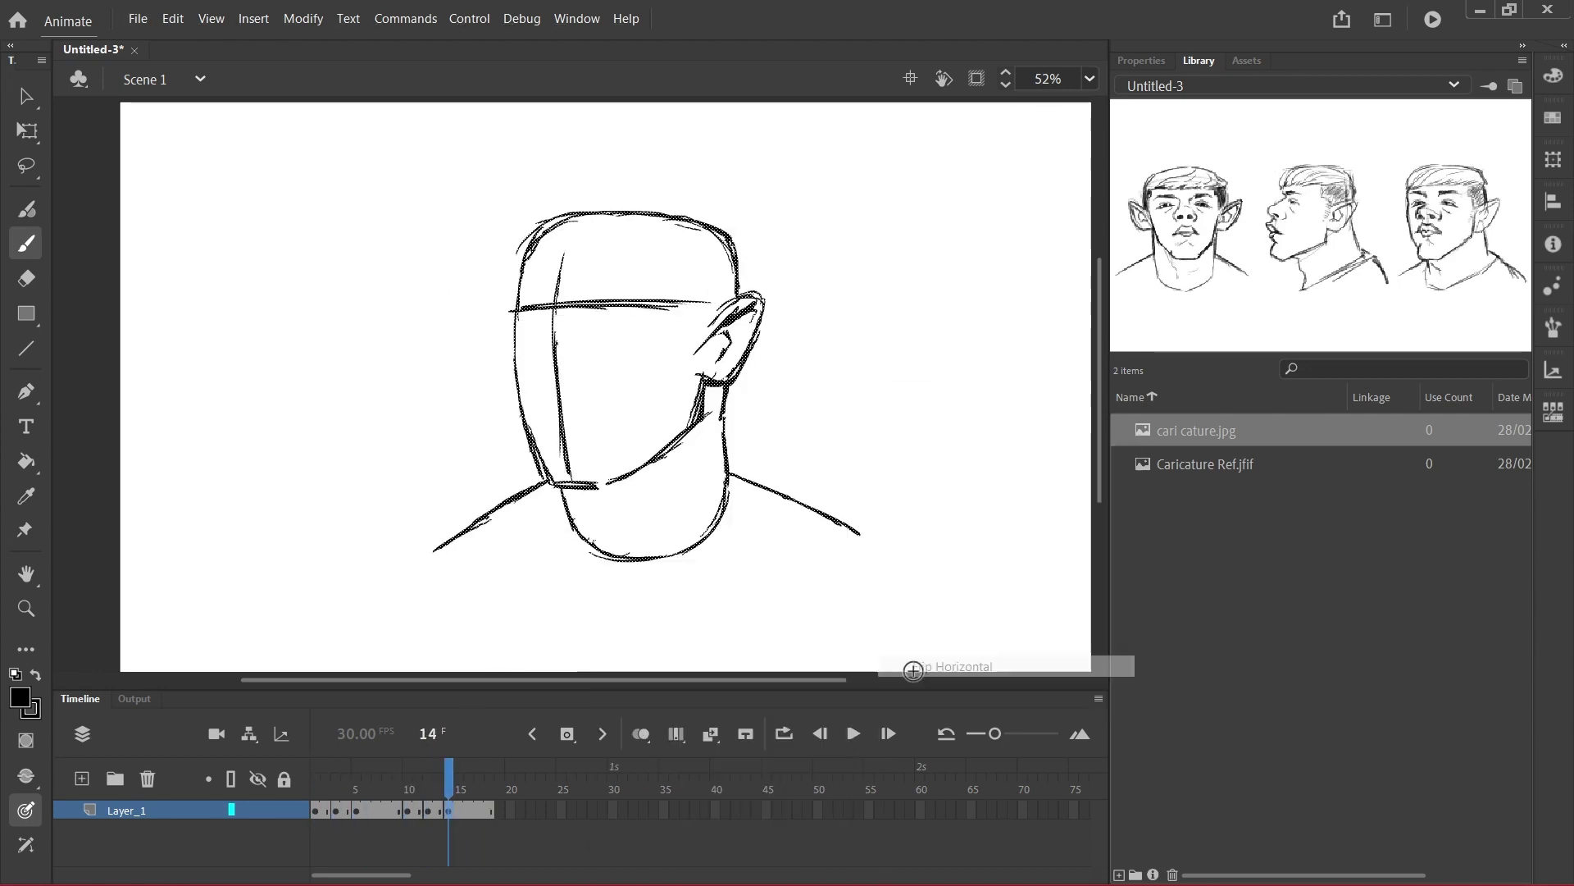
Move the flipped three-quarter head on frame 14 slightly to the right, using onion skinning for alignment
click(640, 734)
key(q)
drag(739, 468, 749, 468)
key(l)
Copy the profile keyframe from frame 5 to frame 16 and scrub back through the head turn
mouse_move(450, 768)
mouse_down()
mouse_move(464, 763)
mouse_move(378, 766)
mouse_move(459, 769)
mouse_up()
drag(356, 812, 469, 812)
drag(469, 775, 315, 775)
click(336, 811)
right_click(337, 811)
click(398, 514)
right_click(541, 813)
click(497, 772)
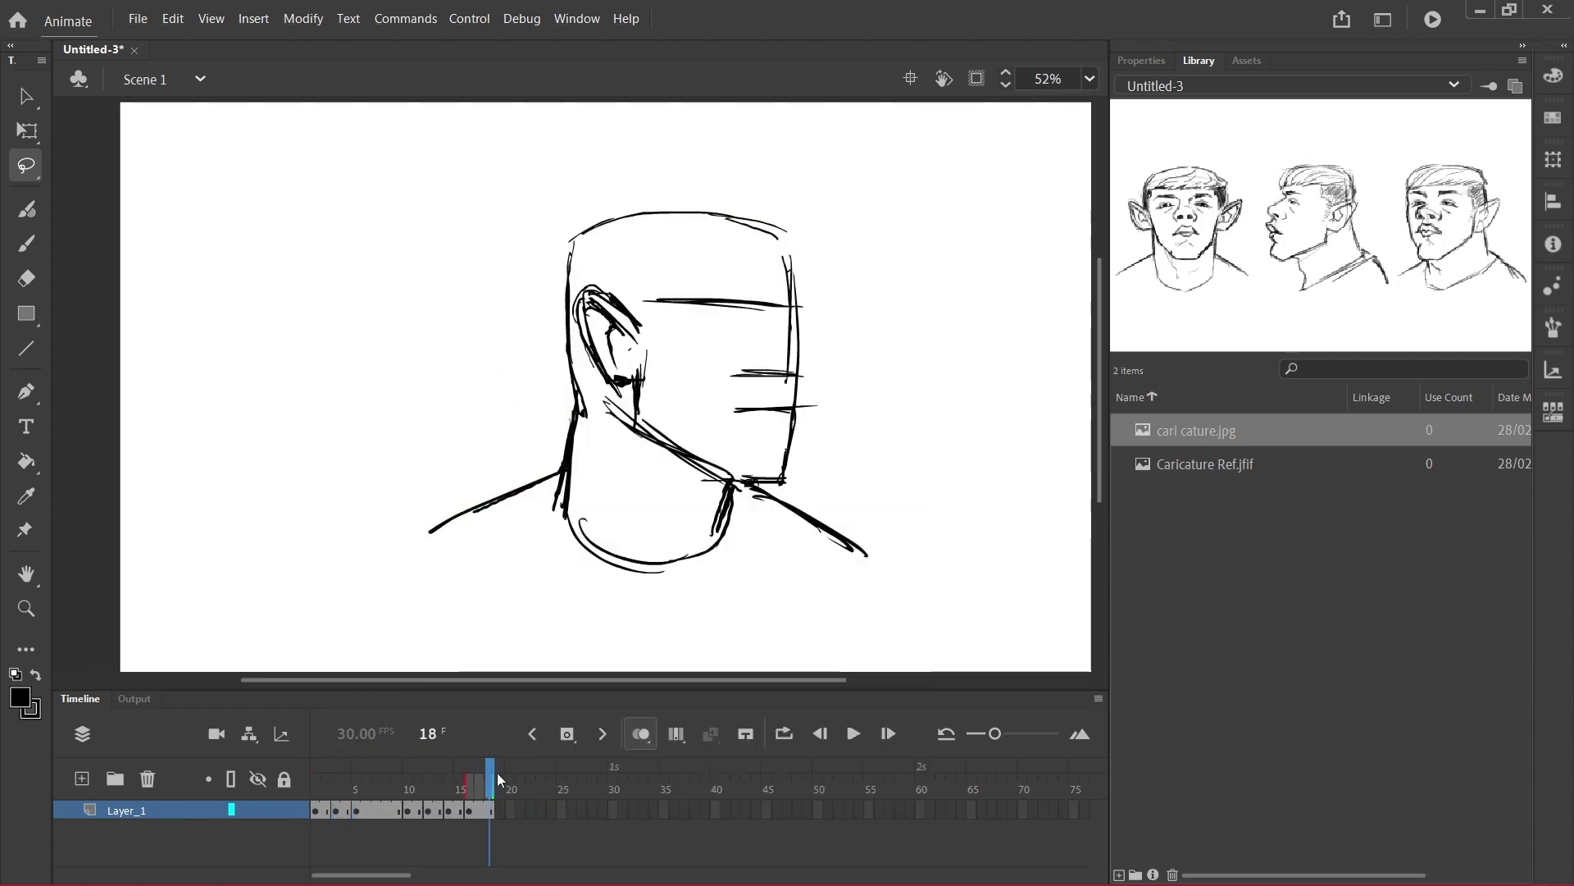
mouse_move(497, 772)
mouse_down()
mouse_move(318, 772)
mouse_move(489, 772)
mouse_up()
Flip the profile drawing on frame 16 horizontally
click(469, 812)
right_click(729, 488)
mouse_move(824, 594)
click(1124, 800)
click(27, 130)
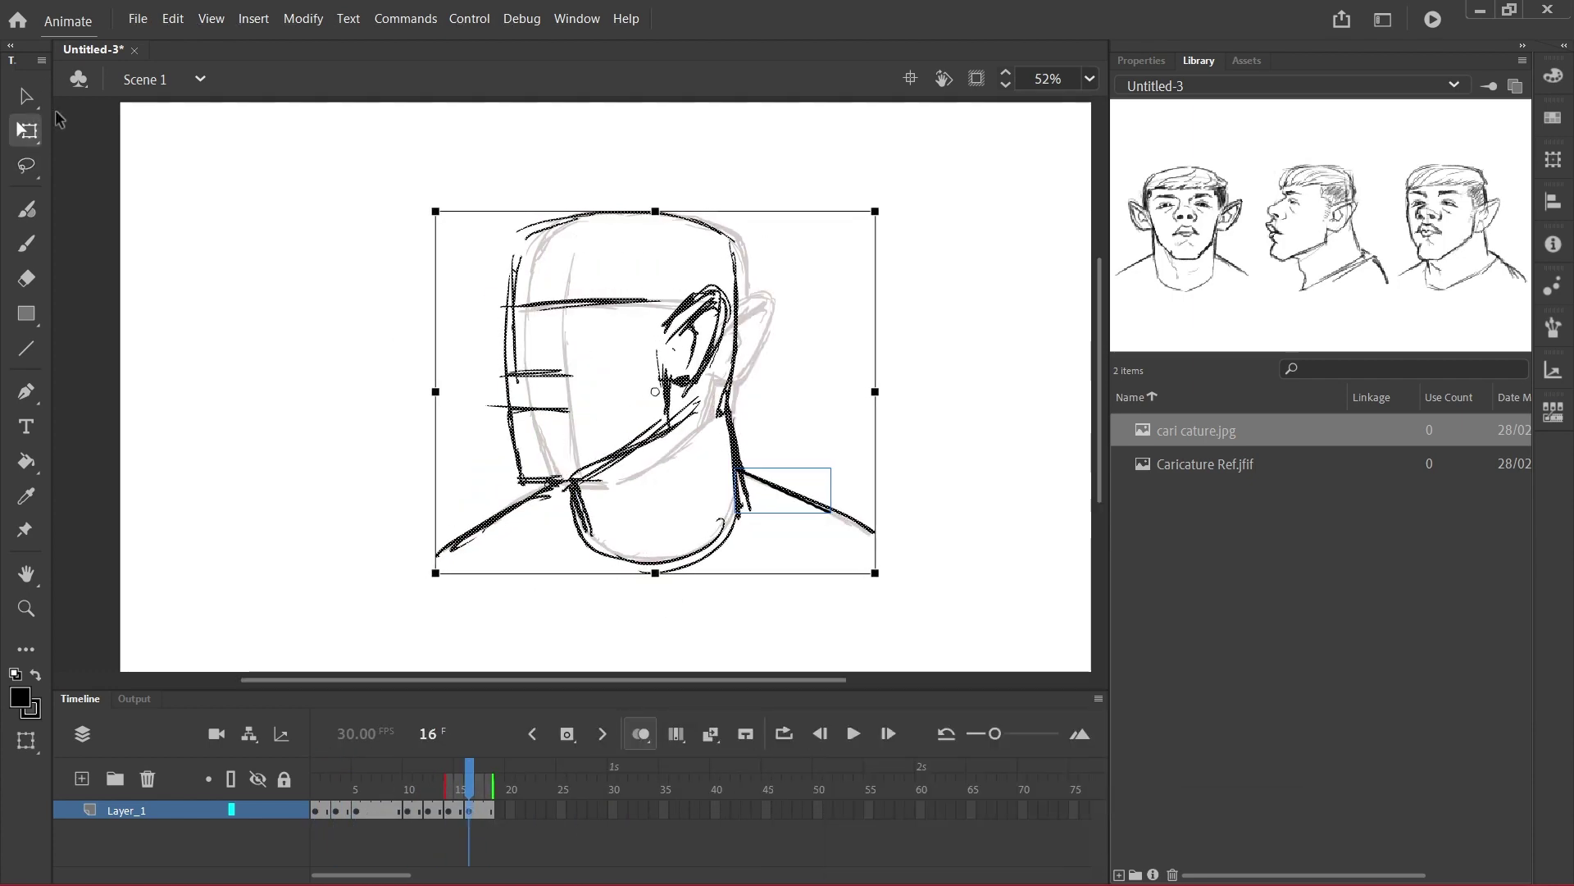
Play back the head turn and insert frames after the last keyframe to lengthen the flipped profile's hold
key(Return)
key(Return)
key(F5)
key(F5)
key(F5)
key(F5)
key(F5)
key(F5)
key(F5)
key(F5)
key(F5)
key(F5)
key(F5)
key(F5)
key(F5)
key(F5)
key(F5)
key(F5)
key(F5)
key(F5)
key(F5)
Copy the flipped three-quarter keyframe to frame 50 and the front-view keyframe to frame 52 for the return turn
click(538, 773)
click(448, 811)
drag(448, 812, 818, 811)
click(428, 812)
key(Return)
Extend the animation to frame 60 and shift the middle turn keyframes along the timeline for a longer first profile hold
click(683, 775)
key(F5)
key(F5)
key(F5)
key(F5)
key(F5)
key(F5)
key(F5)
key(F5)
key(F5)
key(F5)
key(F5)
key(F5)
key(F5)
key(F5)
key(F5)
key(F5)
key(F5)
key(F5)
key(F5)
key(F5)
drag(469, 812, 567, 815)
key(Return)
Move the first profile keyframe from frame 5 to frame 7 and the first three-quarter keyframe from frame 3 to frame 4
click(356, 811)
drag(356, 812, 376, 812)
click(336, 812)
drag(335, 811, 346, 812)
key(Return)
click(725, 772)
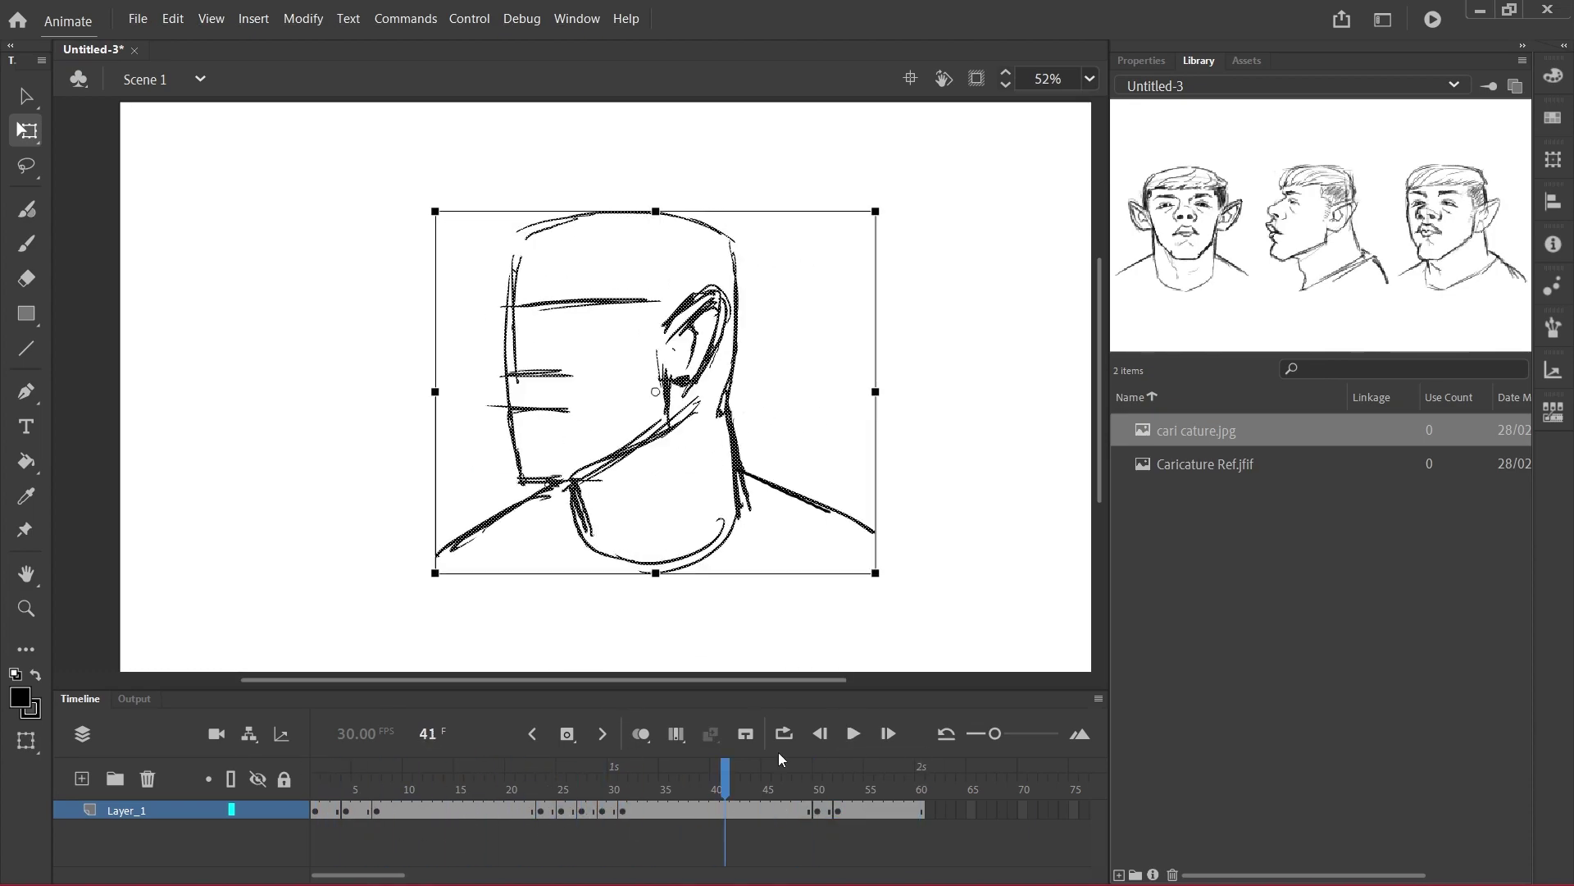
Move the final three-quarter keyframe from frame 48 to frame 46 and play the animation to check the timing
click(854, 734)
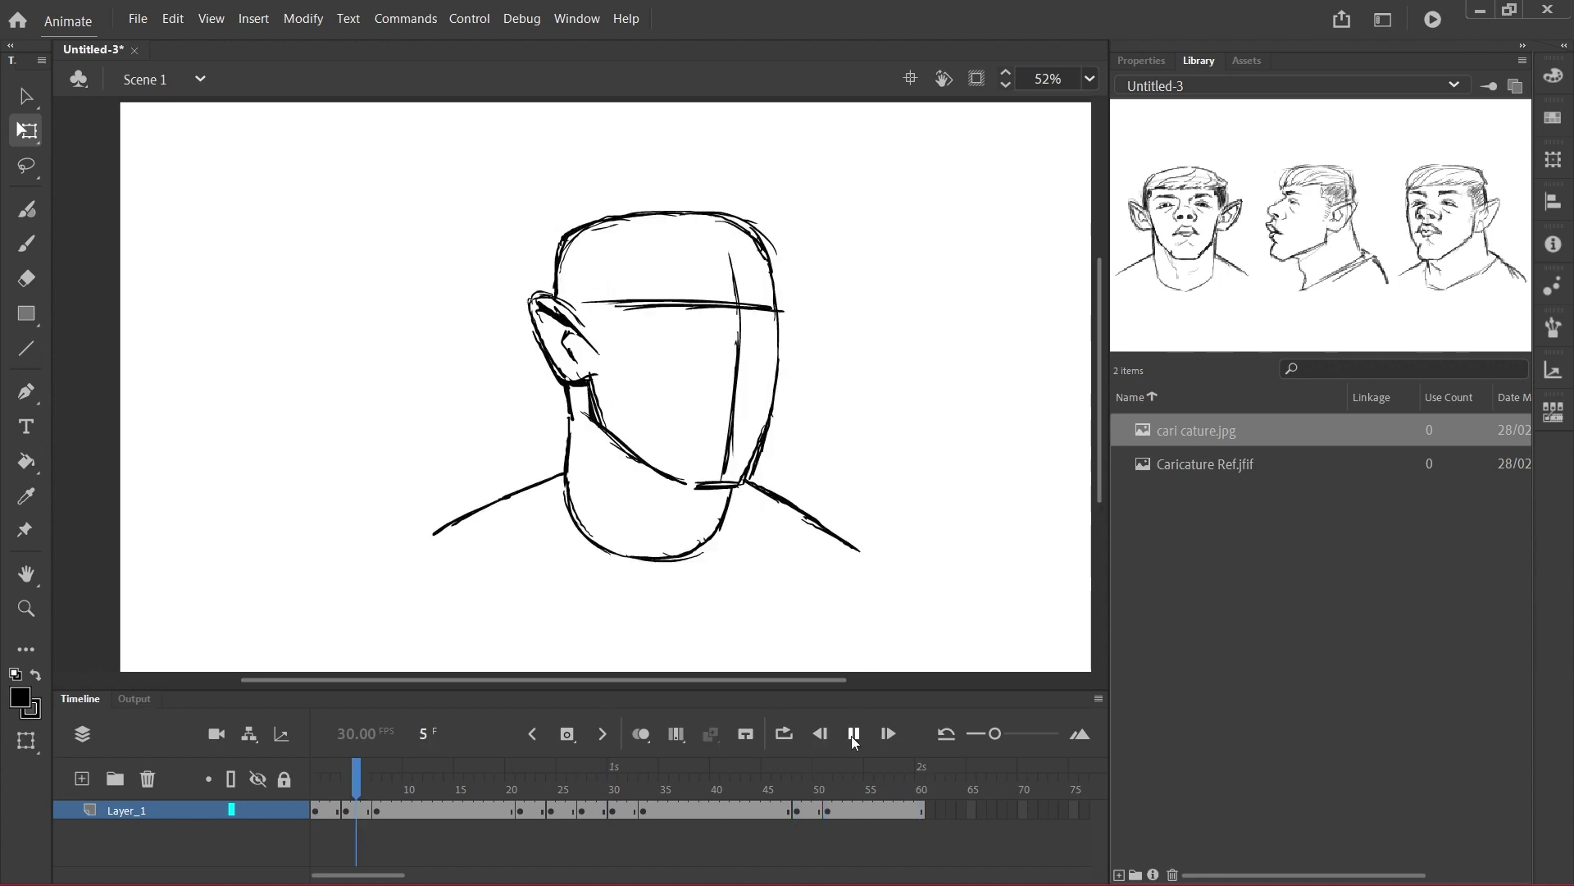
click(828, 812)
drag(796, 812, 775, 811)
click(854, 734)
click(316, 774)
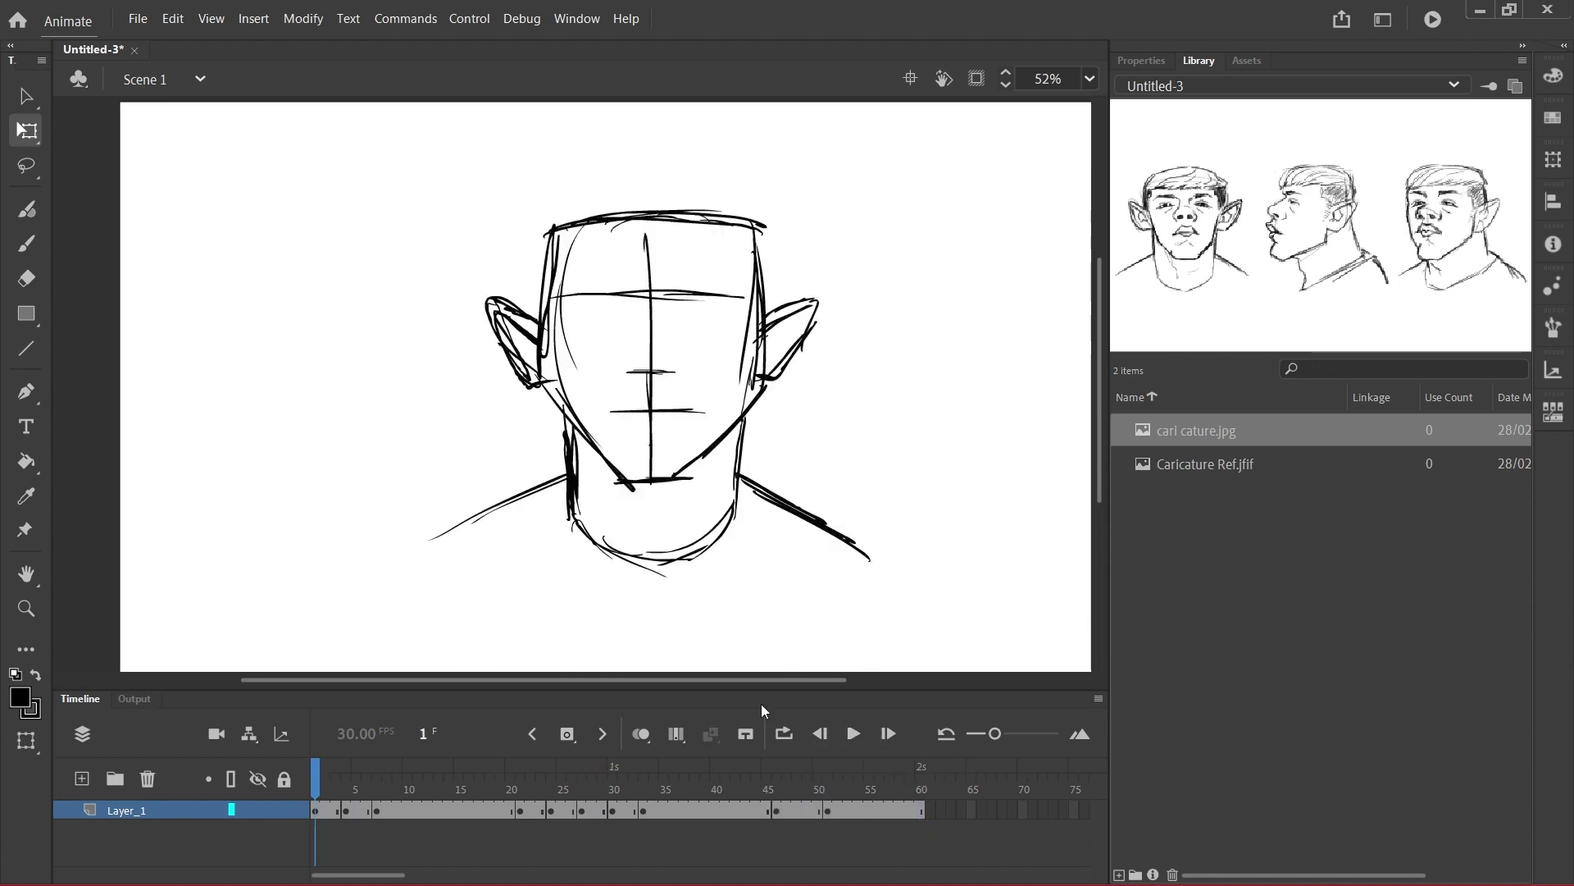
click(854, 734)
Save the document as Tutorial 2 in the Animate folder
key(ctrl+s)
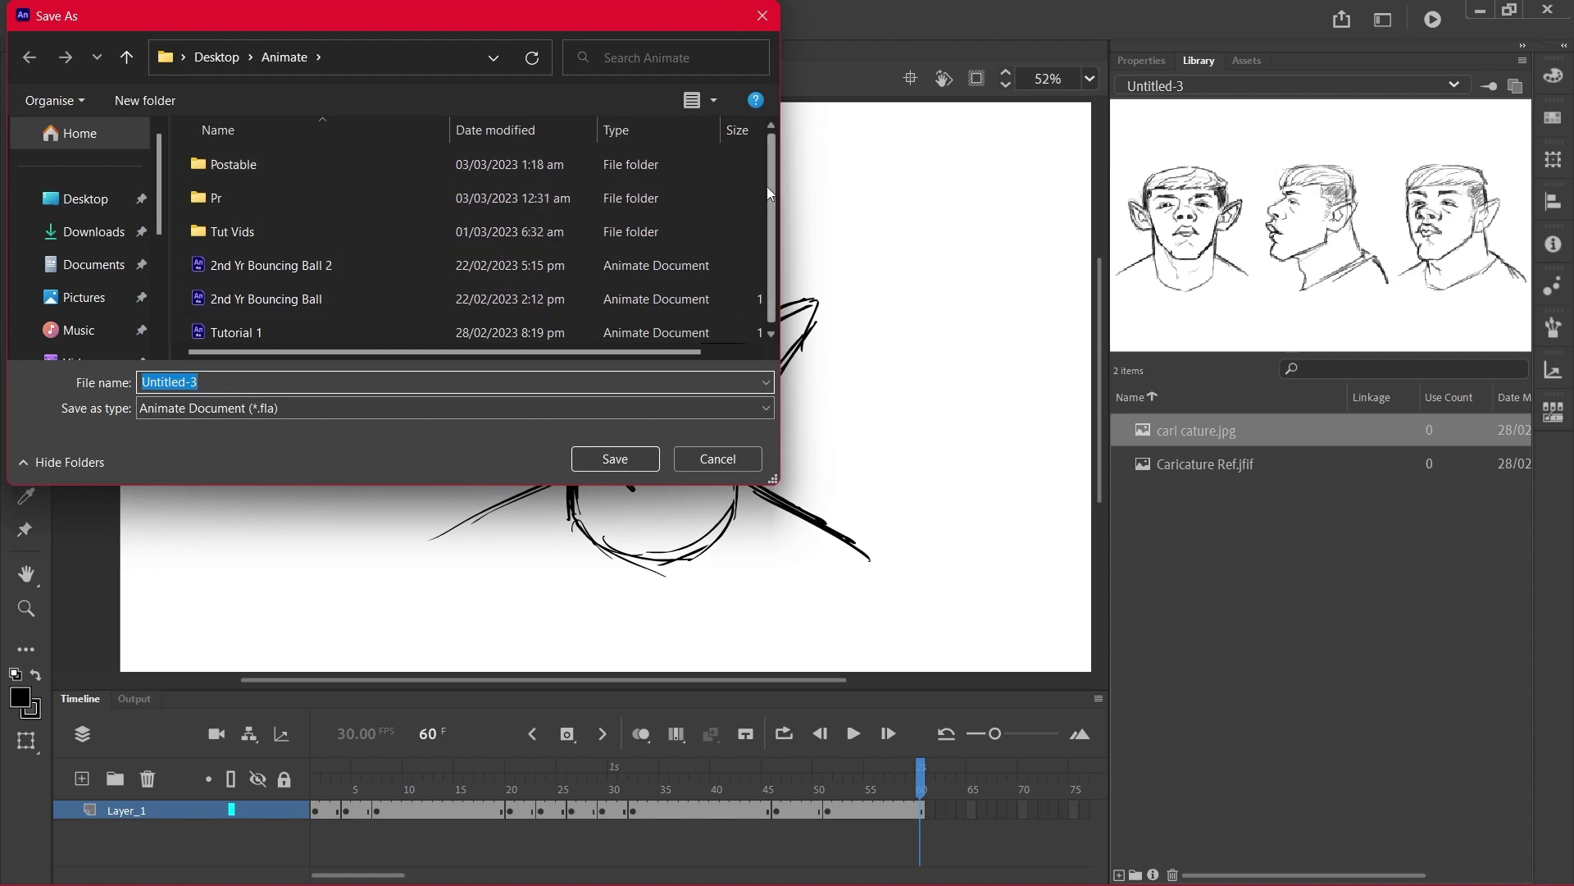
click(292, 333)
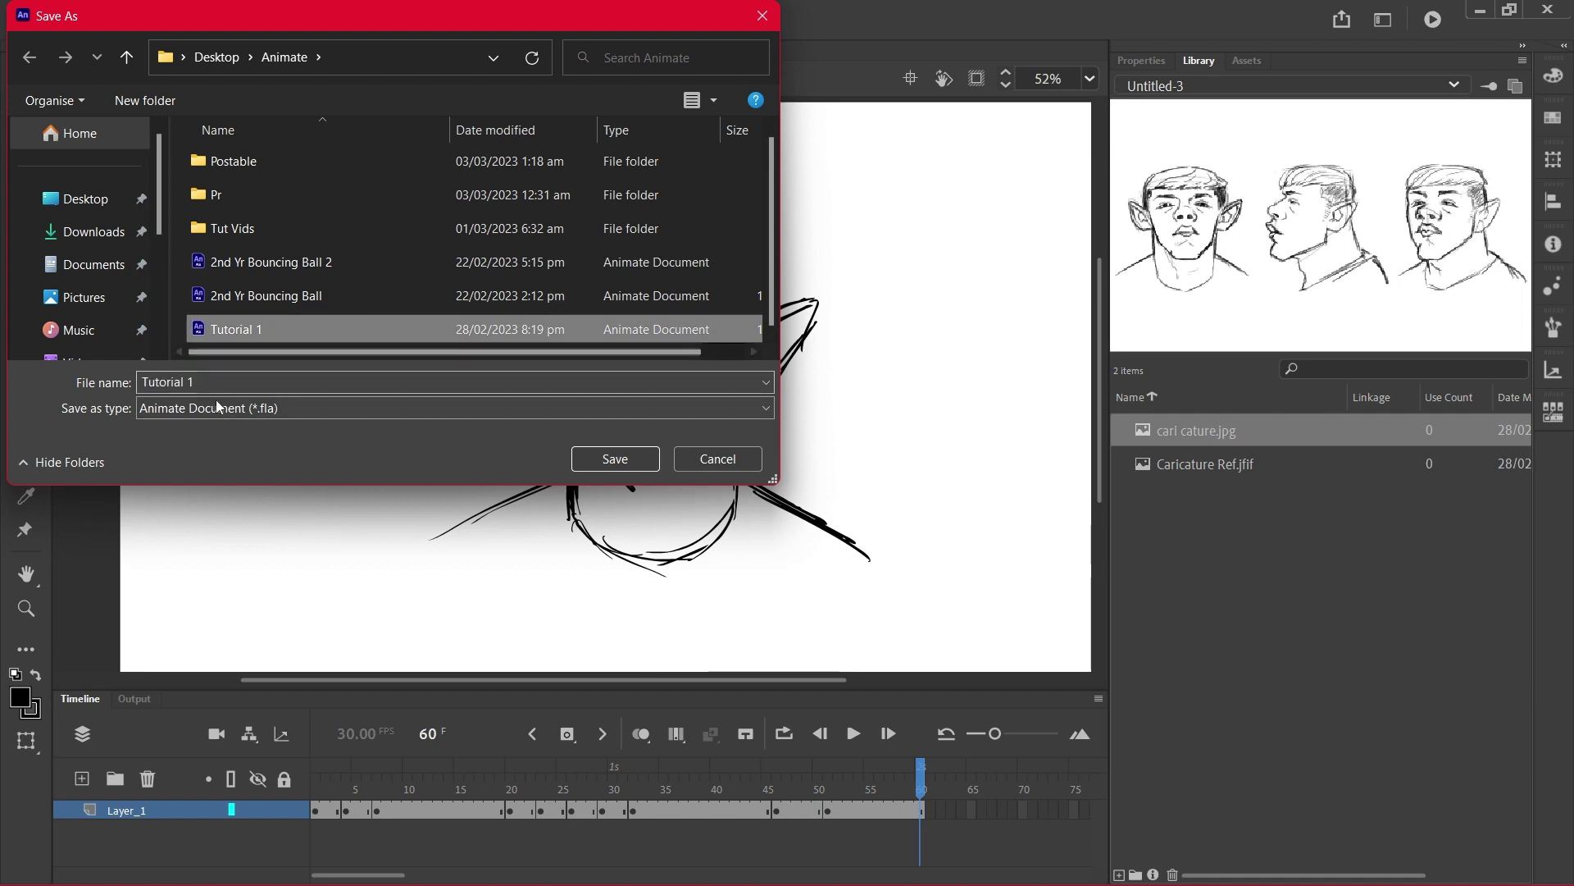
click(189, 384)
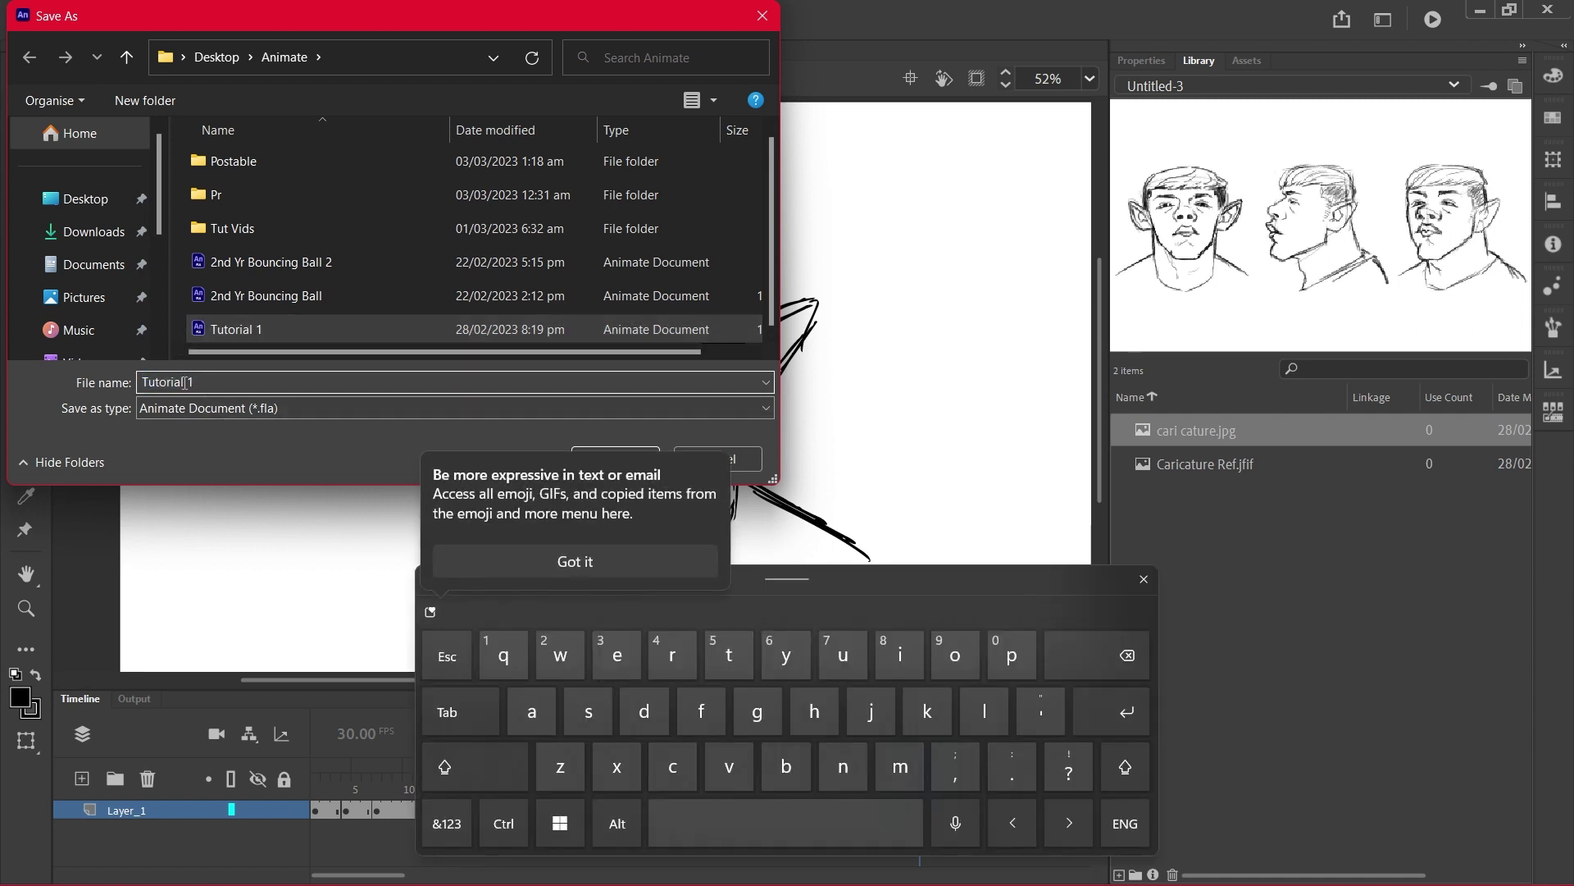
key(BackSpace)
text(2)
key(Return)
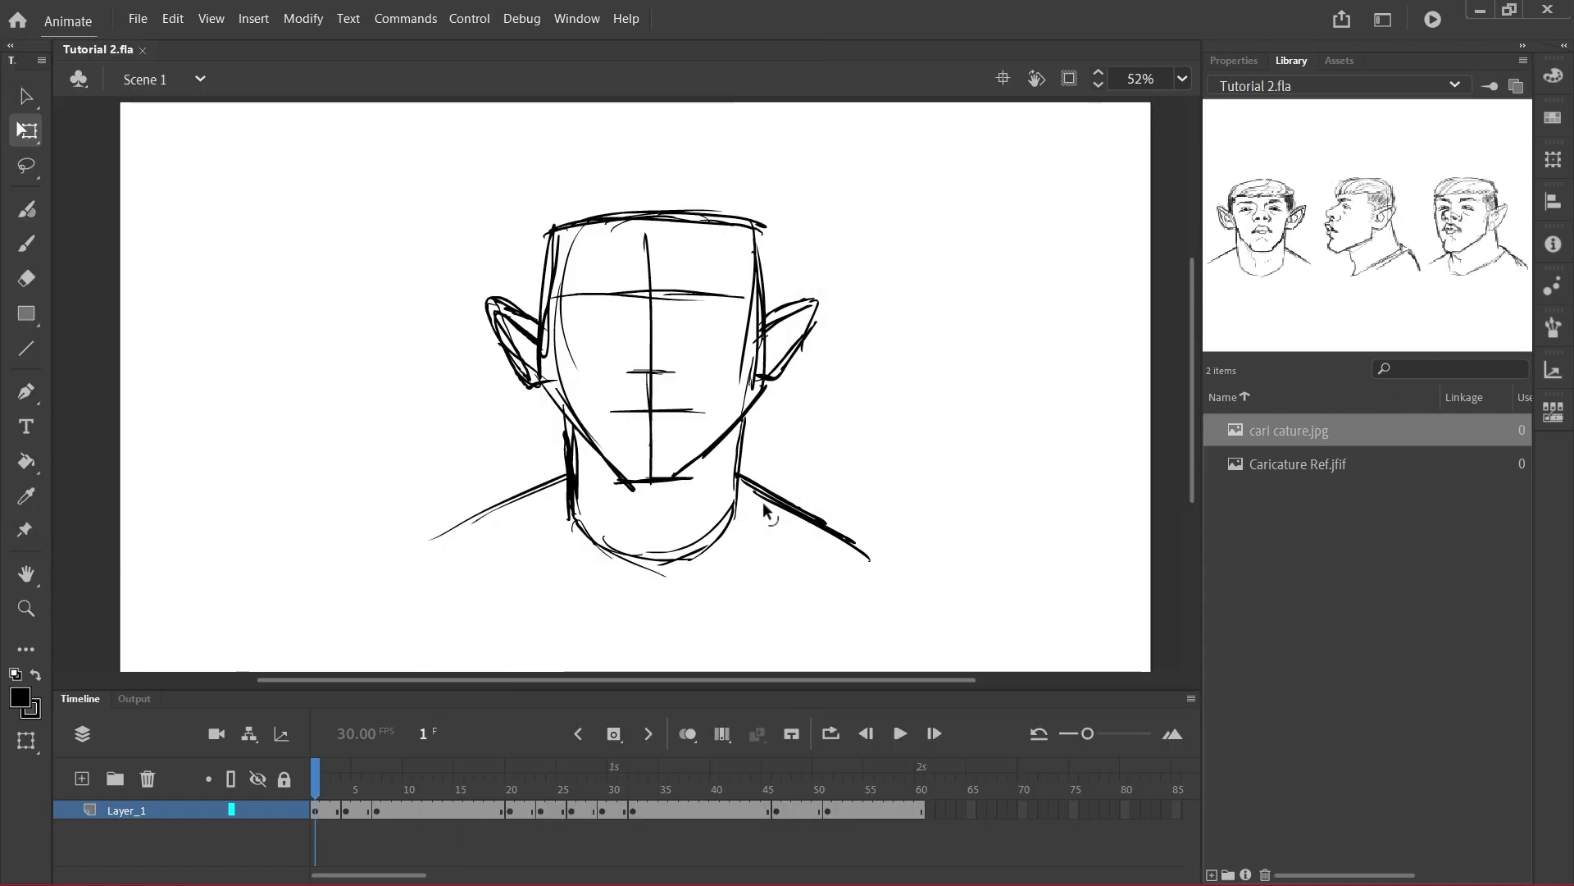
Add a new layer above the rough drawings and rename the original Layer_1 to sketch
mouse_move(328, 773)
mouse_down()
mouse_move(951, 775)
mouse_move(254, 795)
mouse_move(523, 773)
mouse_move(927, 775)
mouse_move(312, 775)
mouse_move(967, 787)
mouse_move(314, 775)
mouse_up()
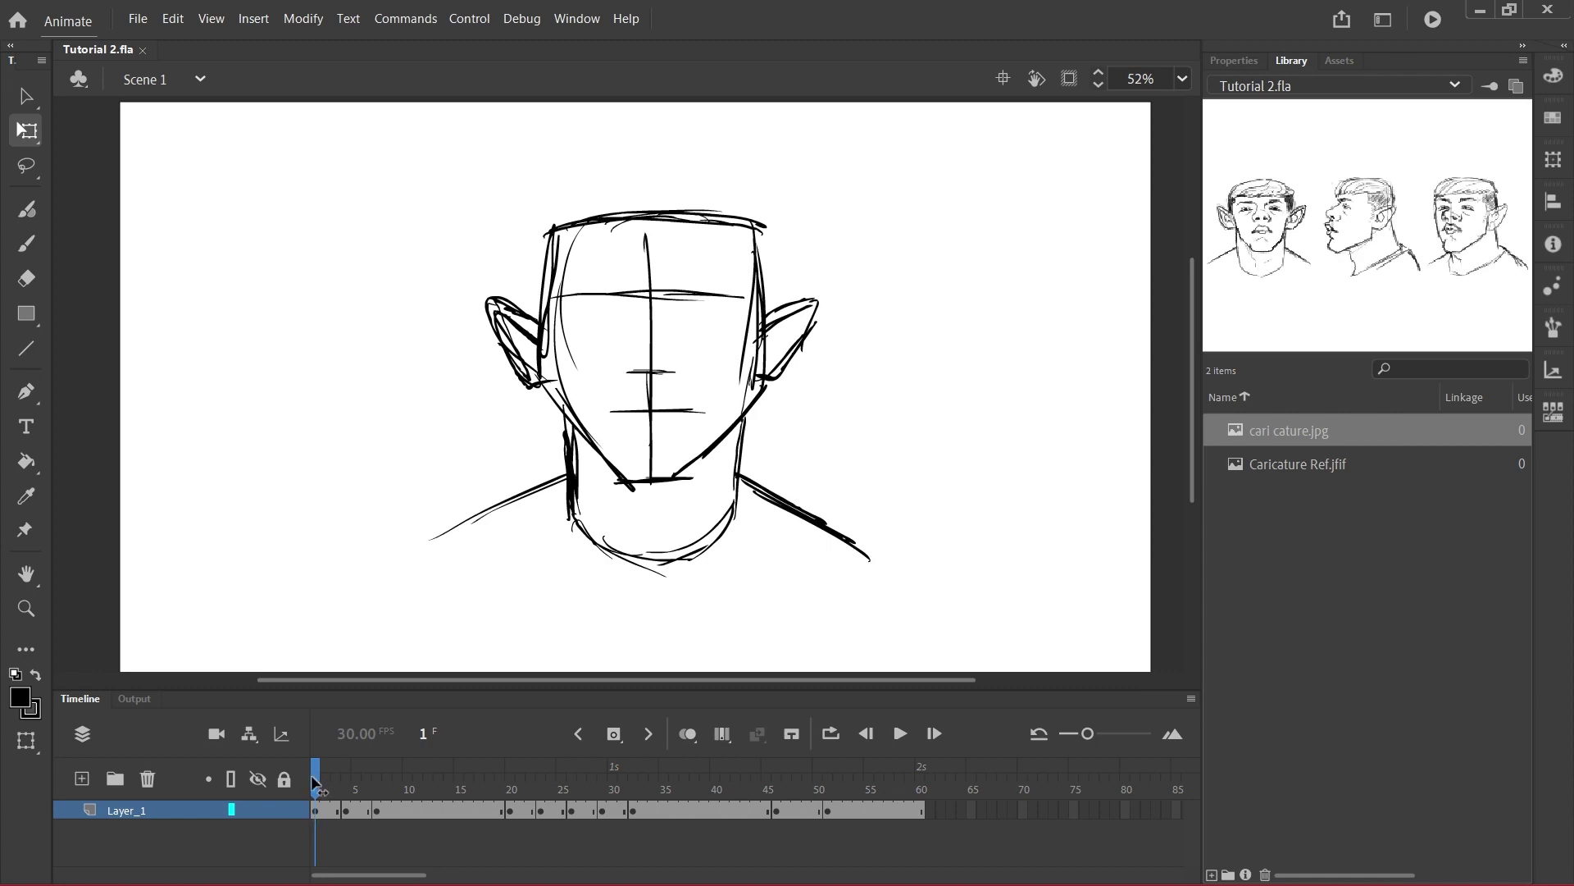
drag(314, 783, 362, 789)
mouse_move(379, 789)
mouse_down()
mouse_move(320, 779)
mouse_move(361, 772)
mouse_move(316, 779)
mouse_up()
click(82, 777)
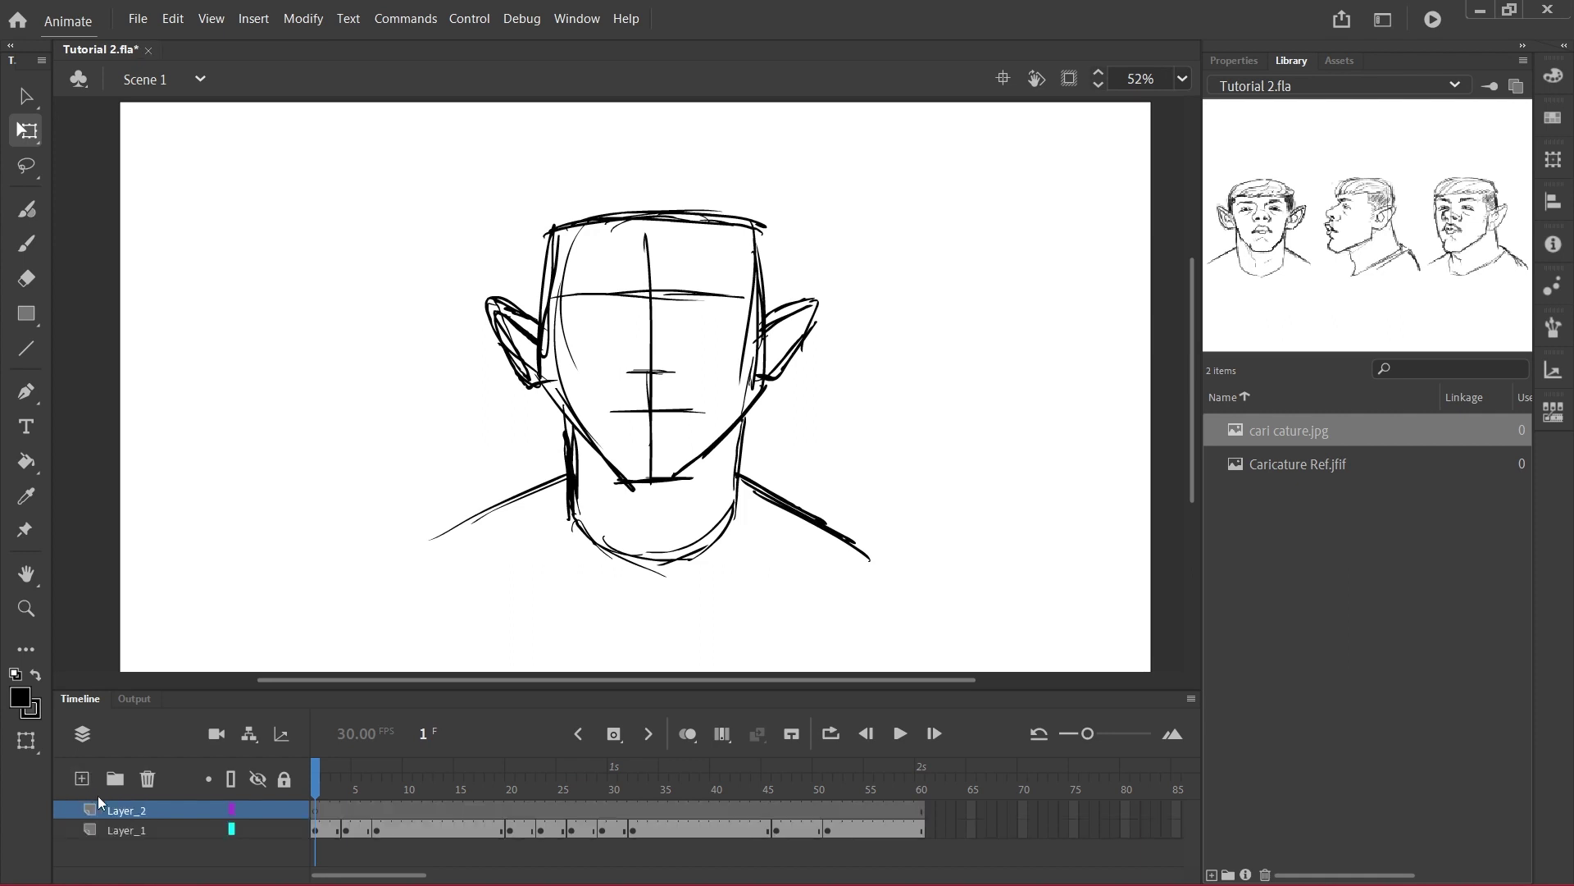
click(125, 830)
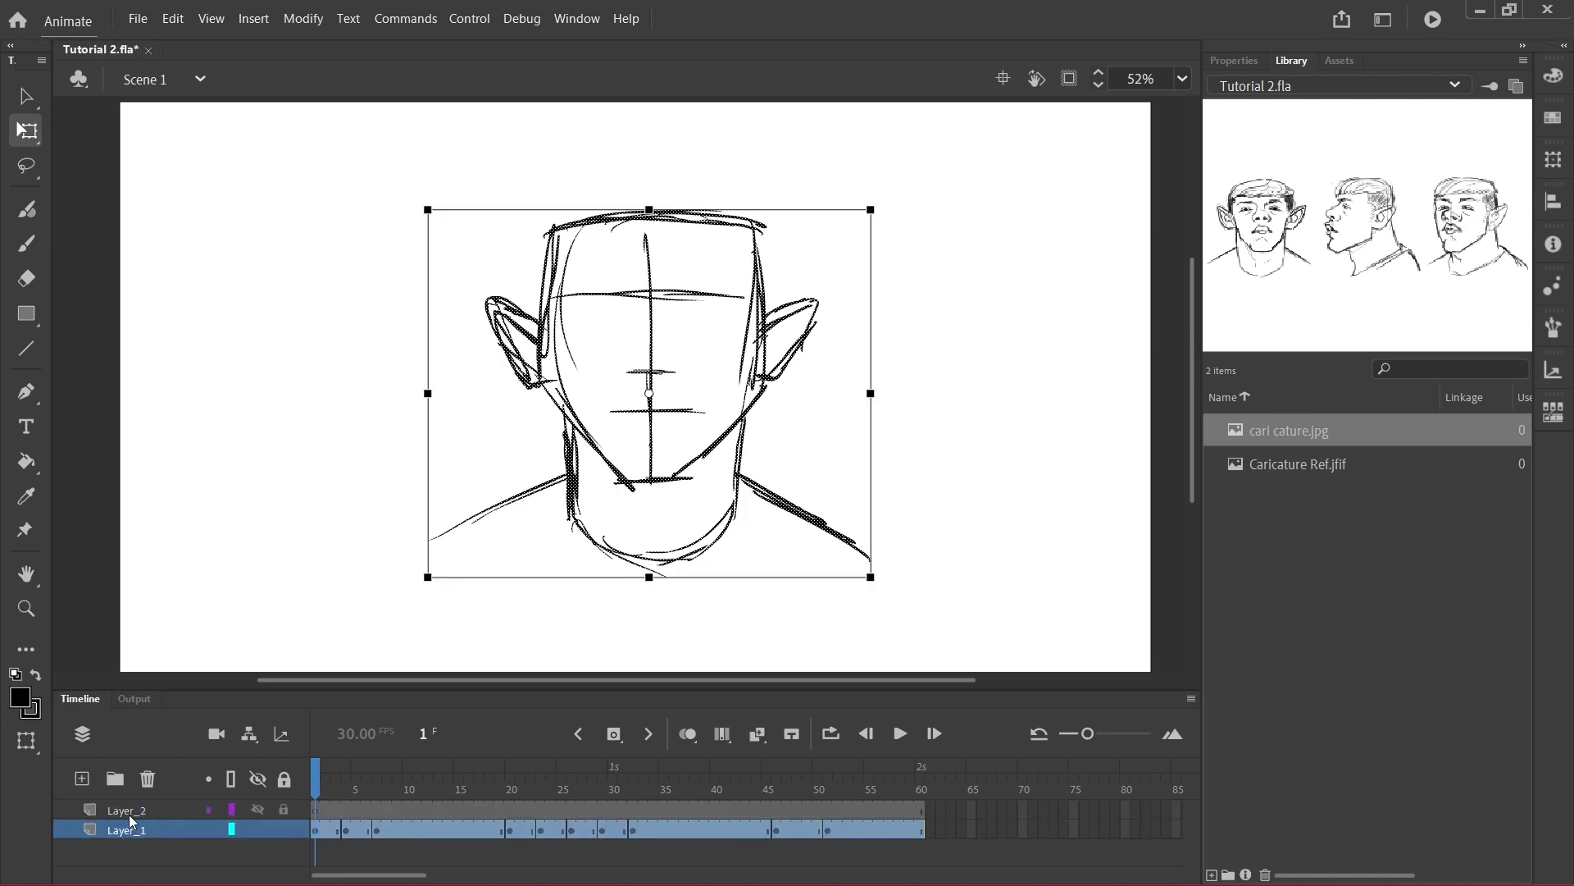
double_click(127, 830)
text(s)
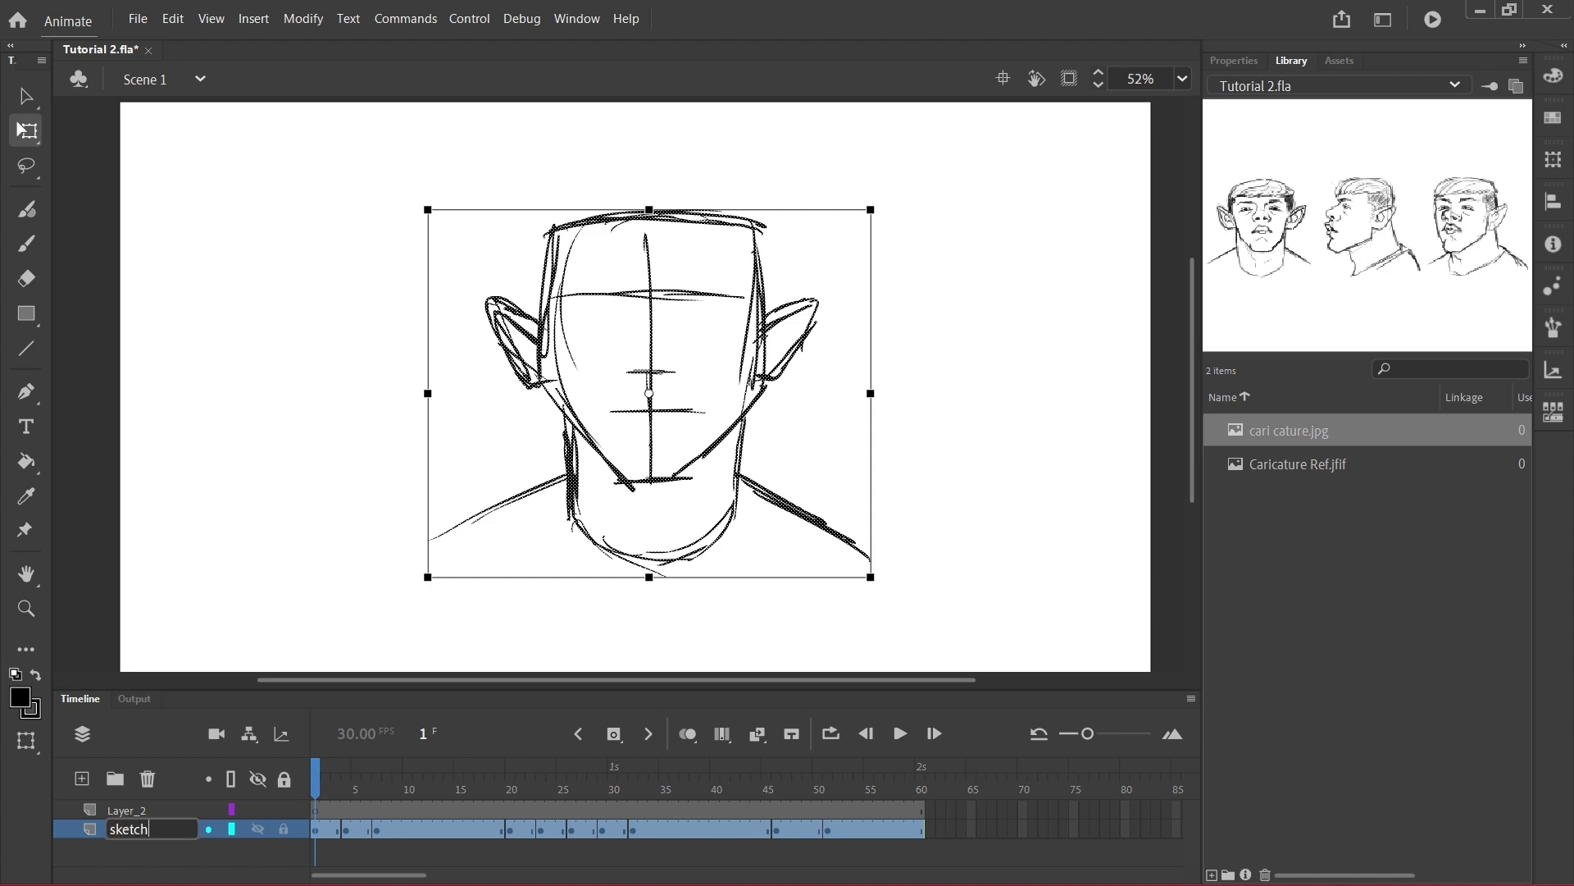
text(ketch)
key(Return)
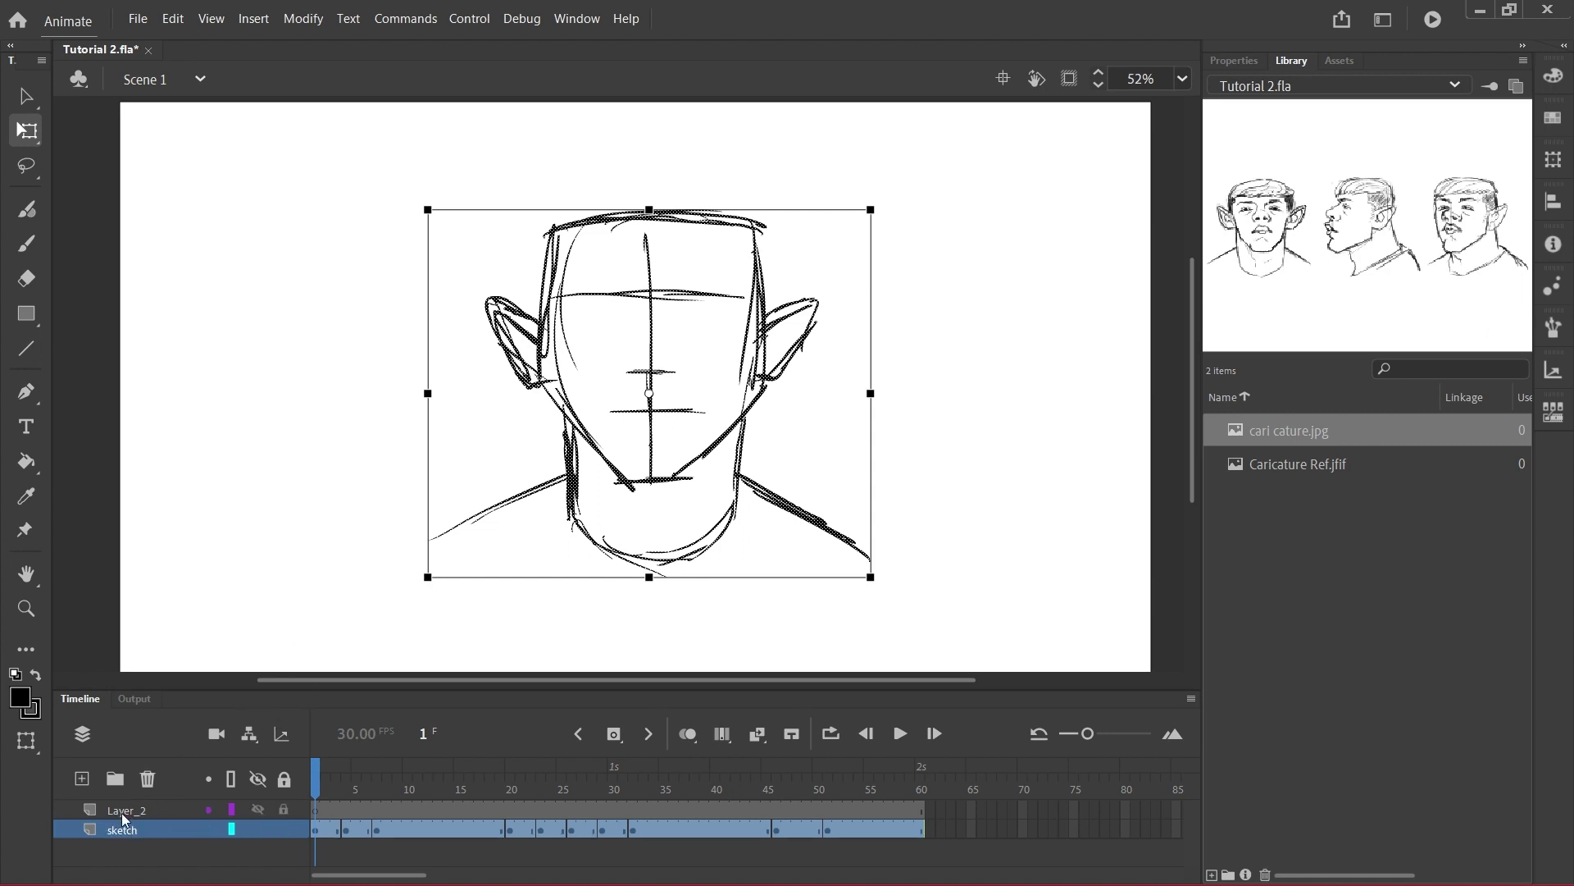
Rename Layer_2 to Line Art, accepting the adjusted name and disabling further layer-name warnings
double_click(121, 810)
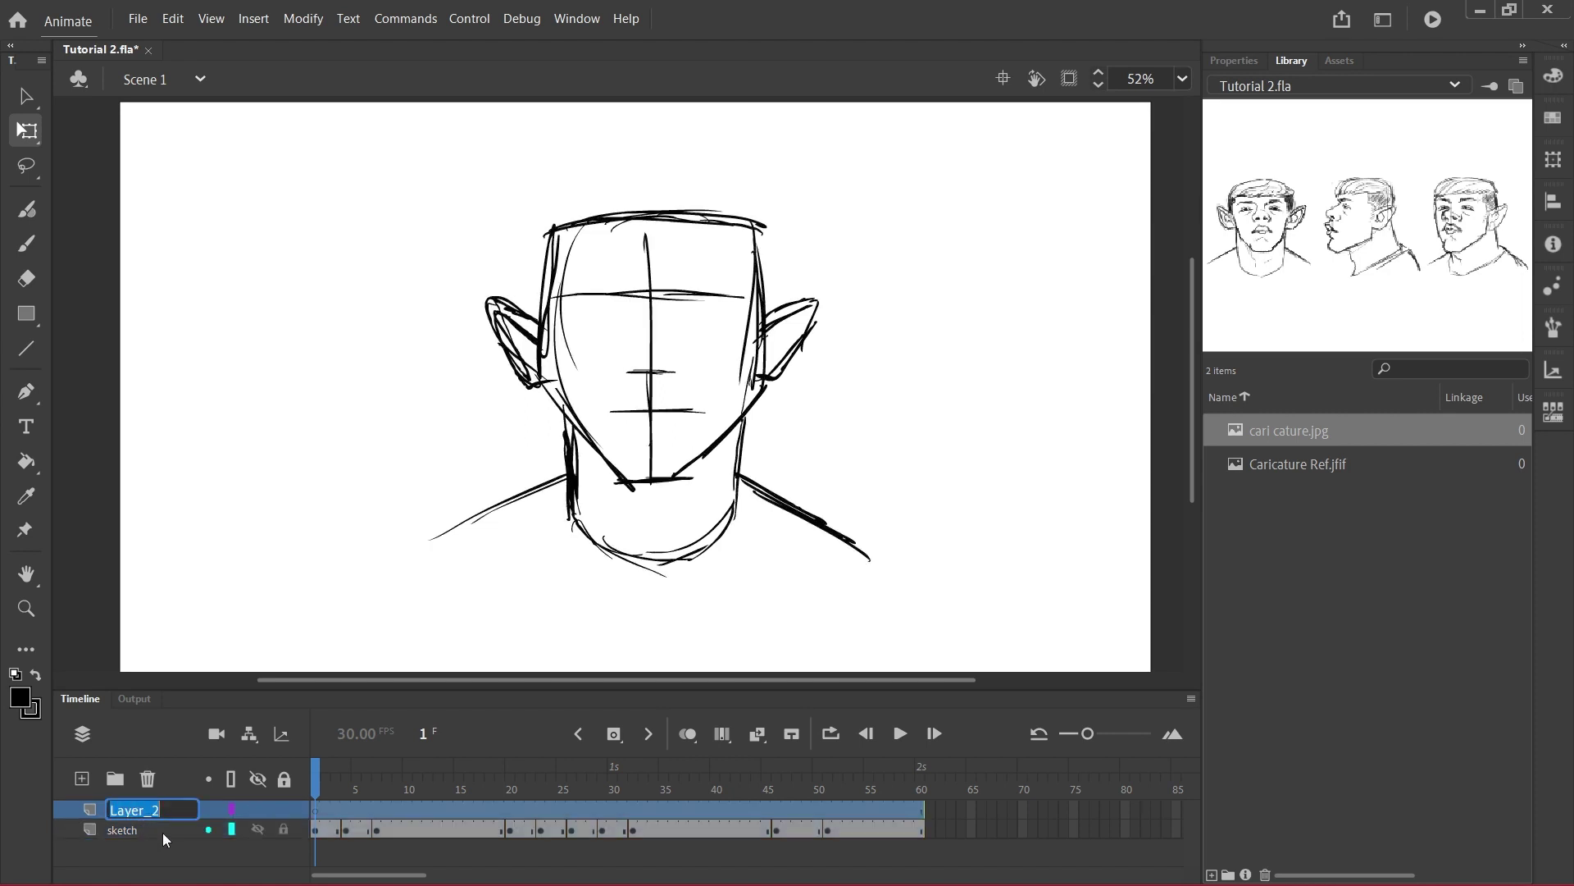
text(Line Art)
key(Return)
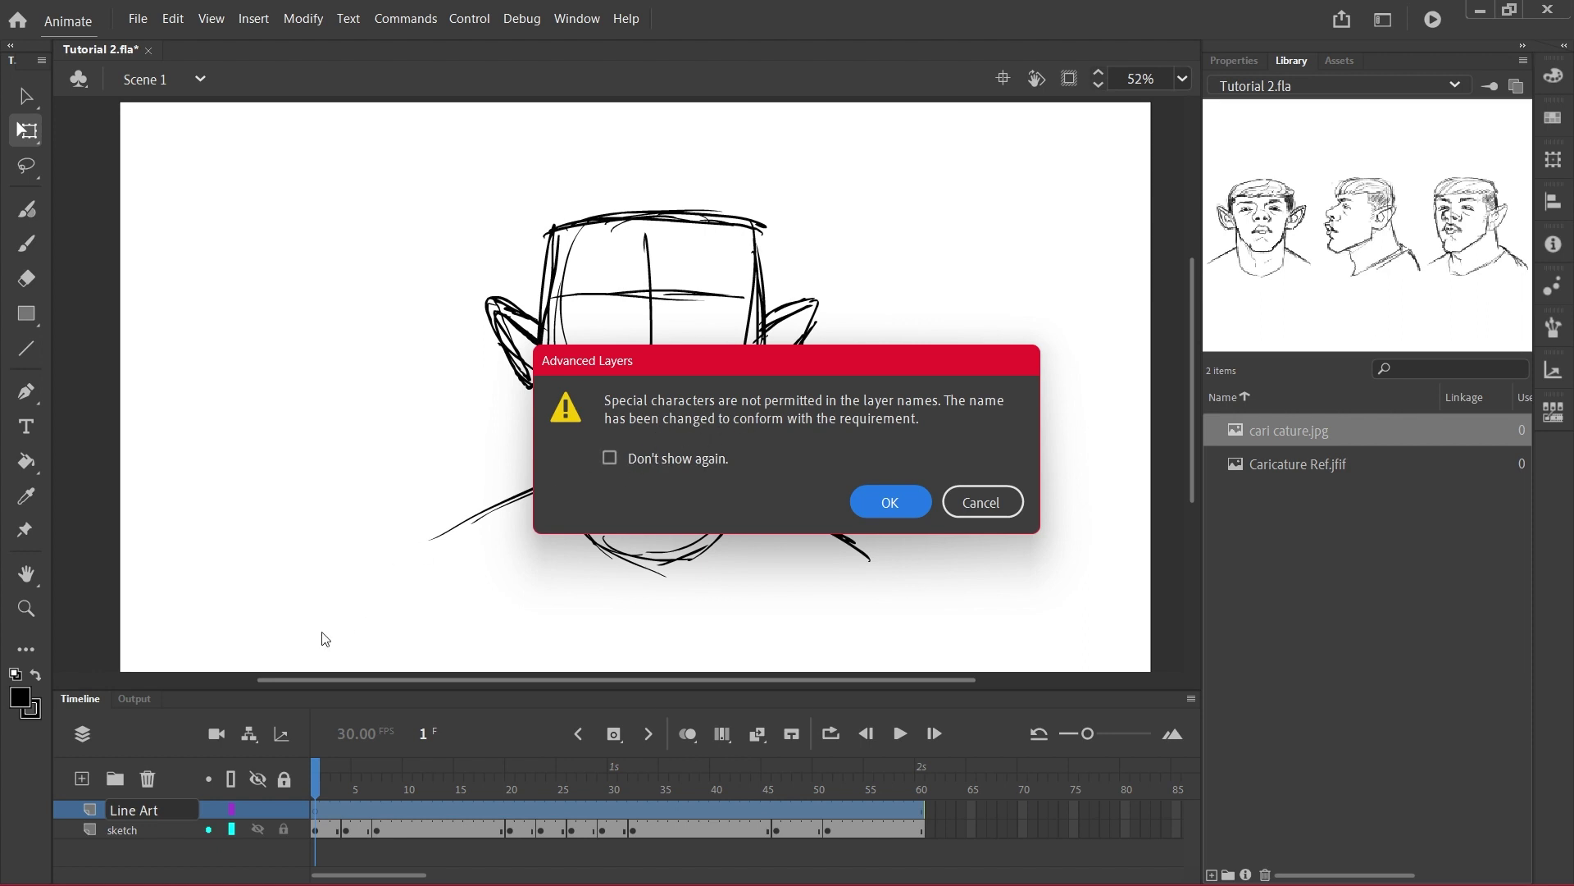
click(611, 457)
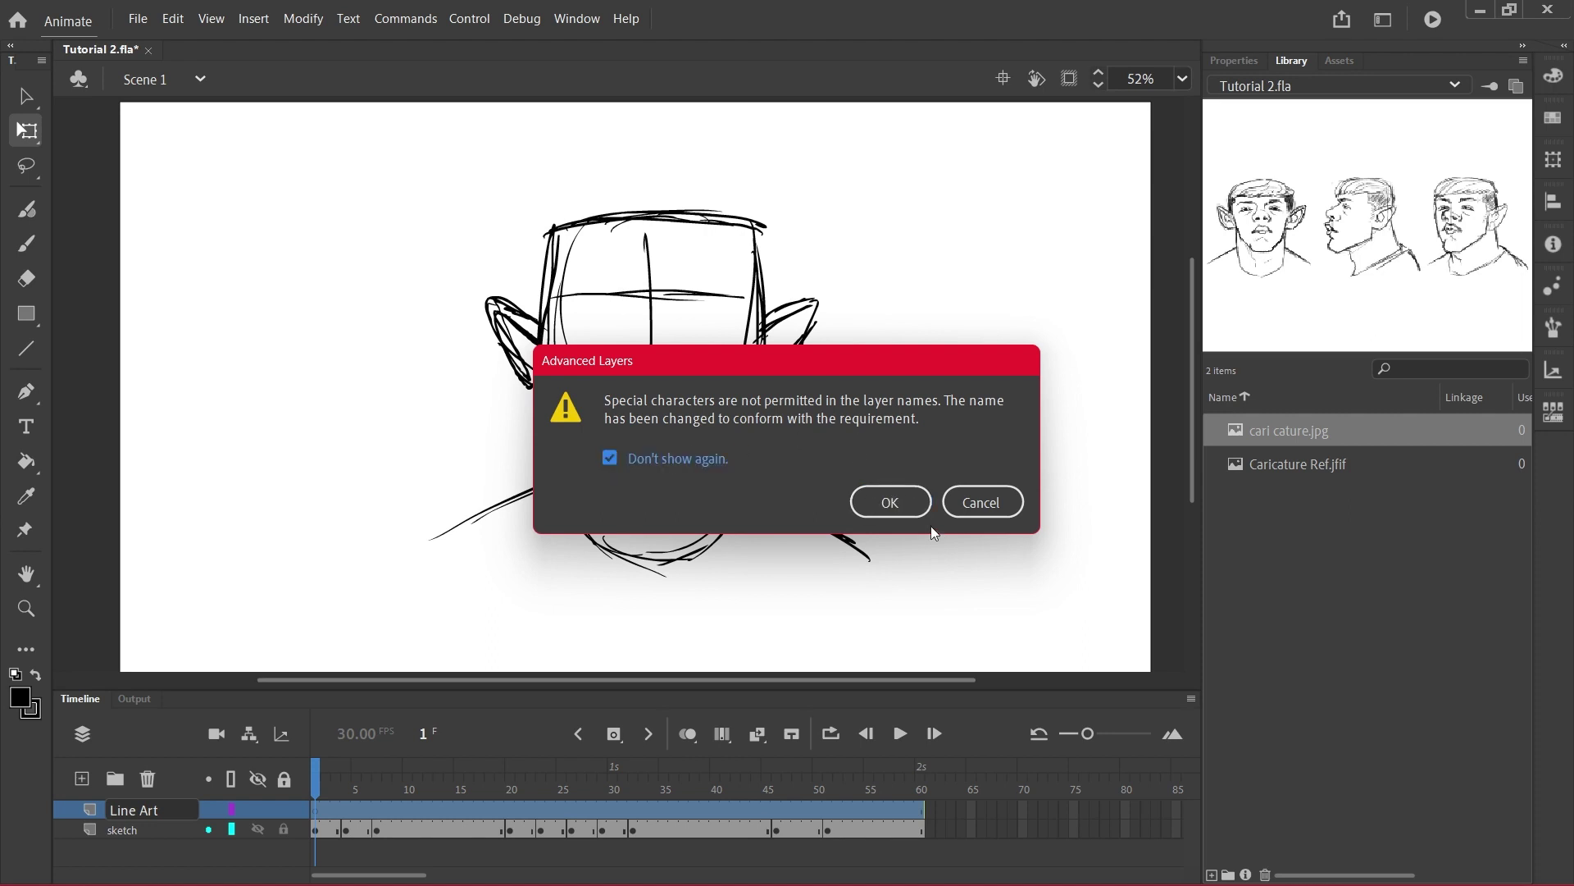
click(903, 512)
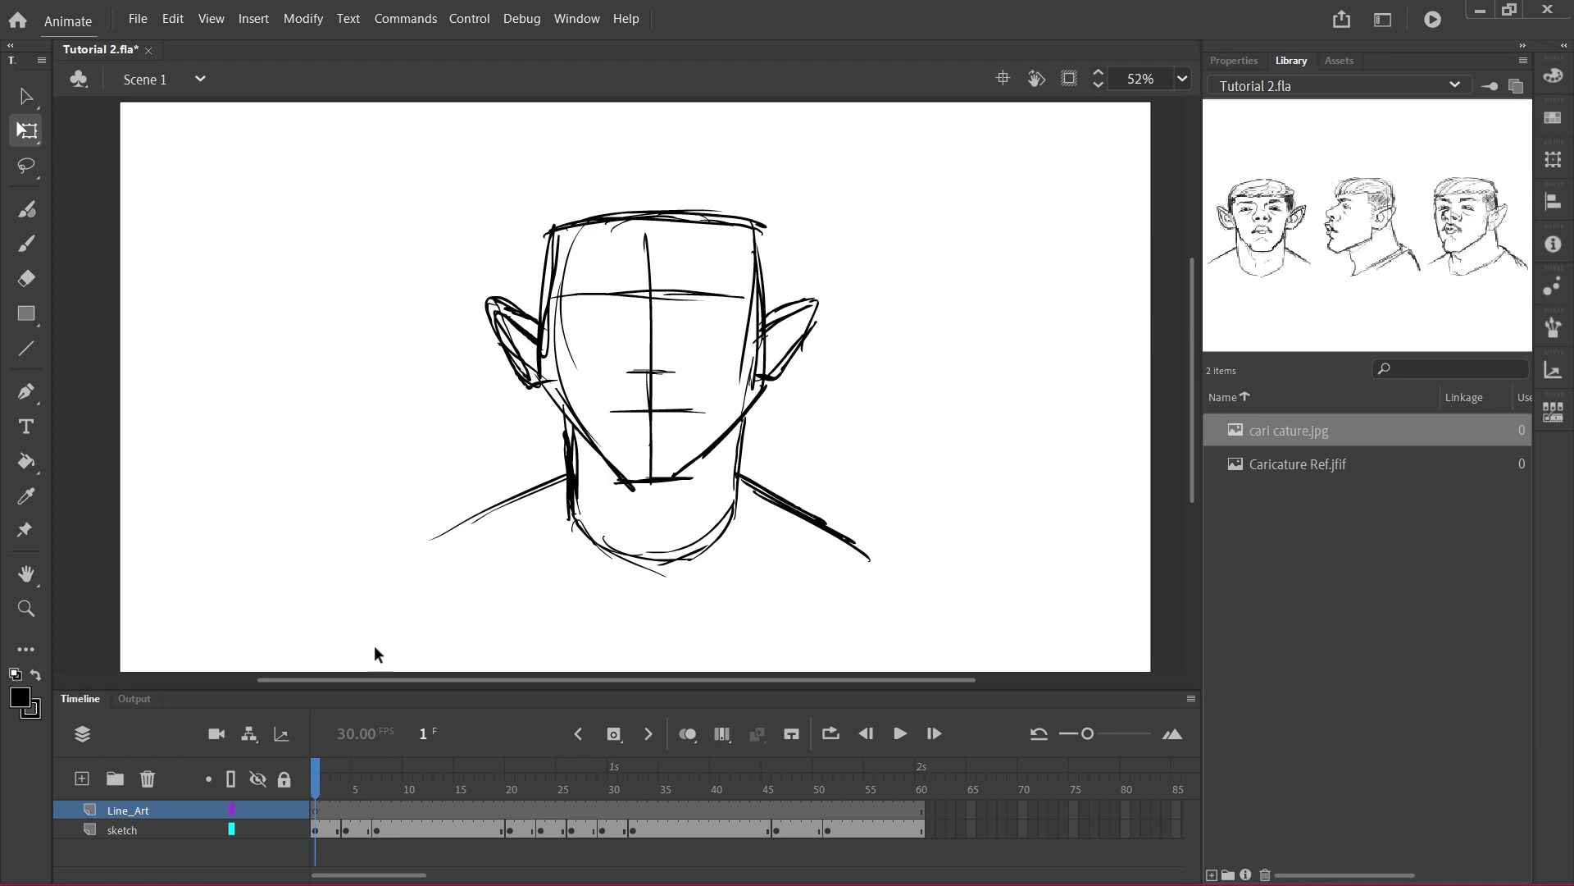
Lock the sketch layer, play the animation and return to frame 1
mouse_move(276, 814)
click(284, 830)
mouse_move(318, 777)
mouse_down()
mouse_move(851, 777)
mouse_move(212, 768)
mouse_up()
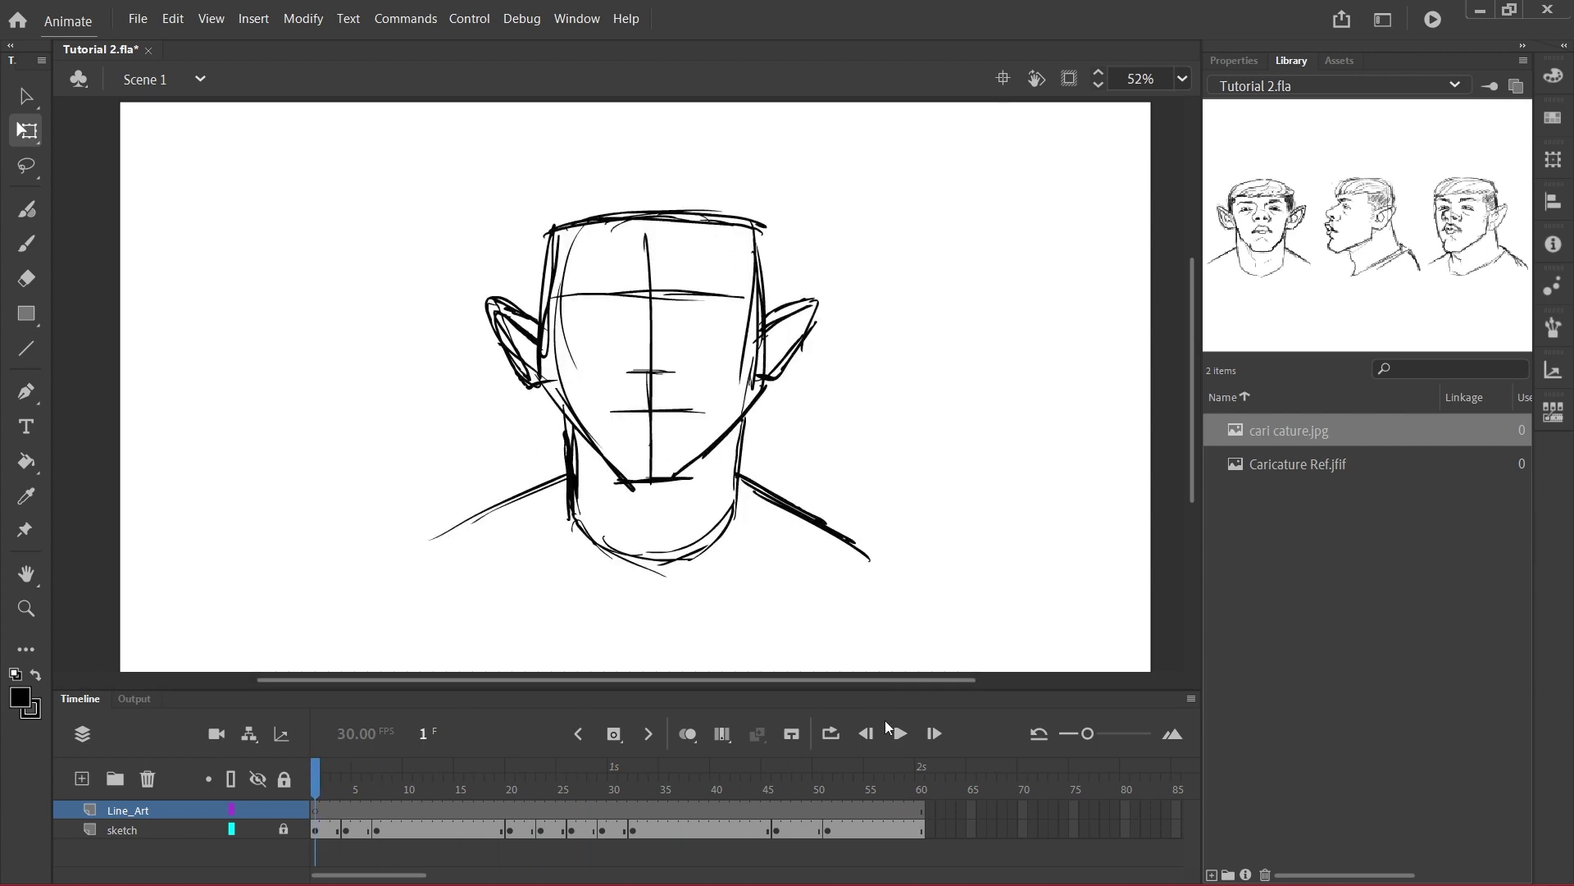
click(900, 733)
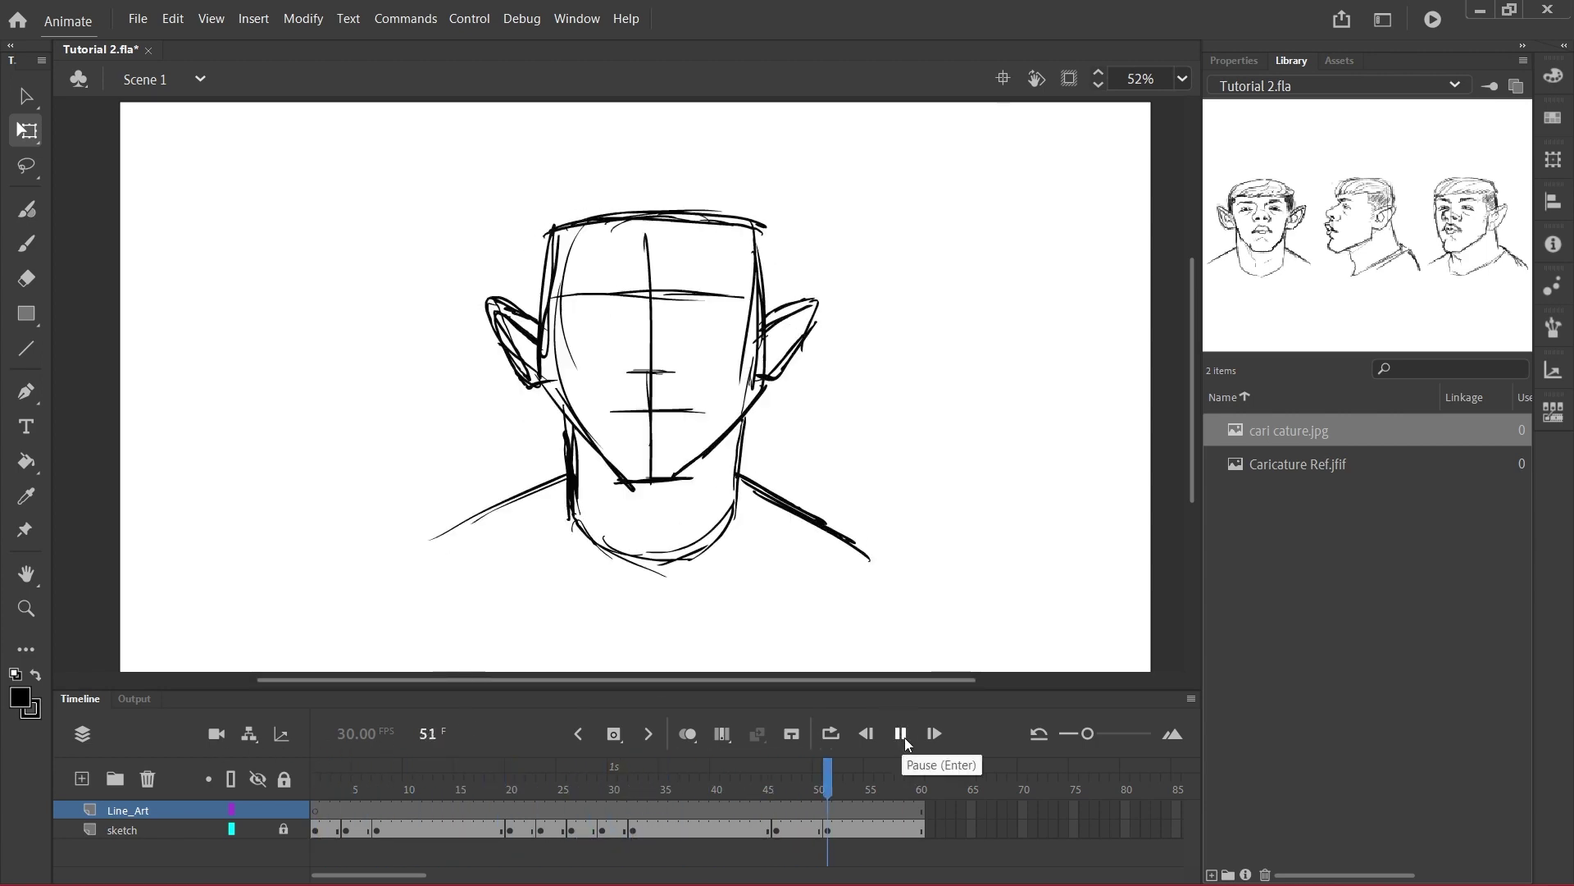
drag(413, 775, 261, 783)
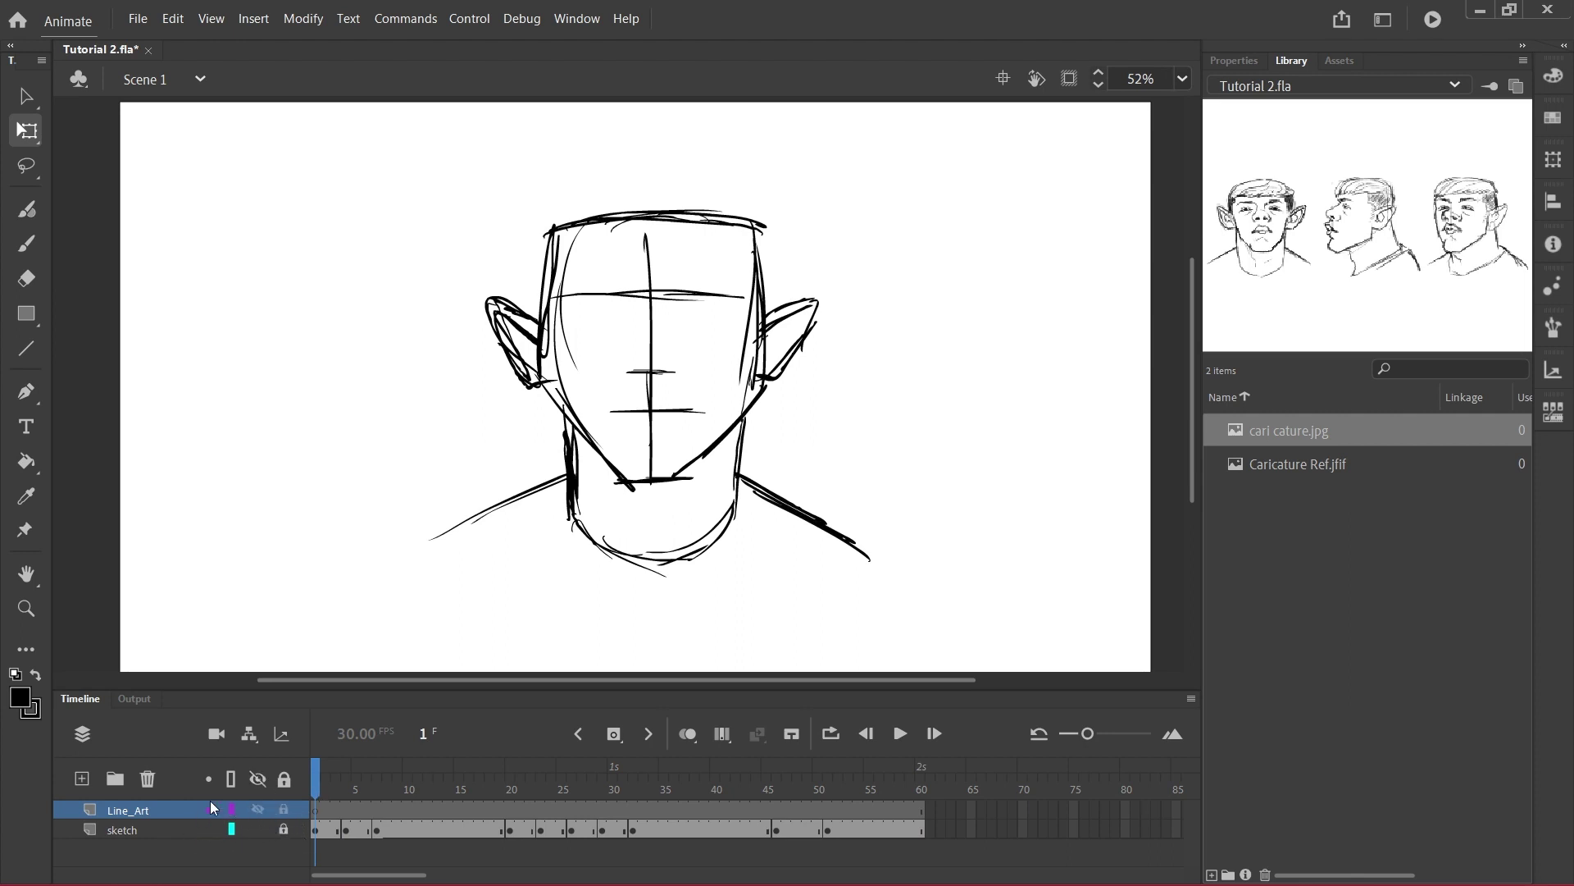
Lower the sketch layer's opacity below 50% in its layer properties and play the faded animation
right_click(125, 833)
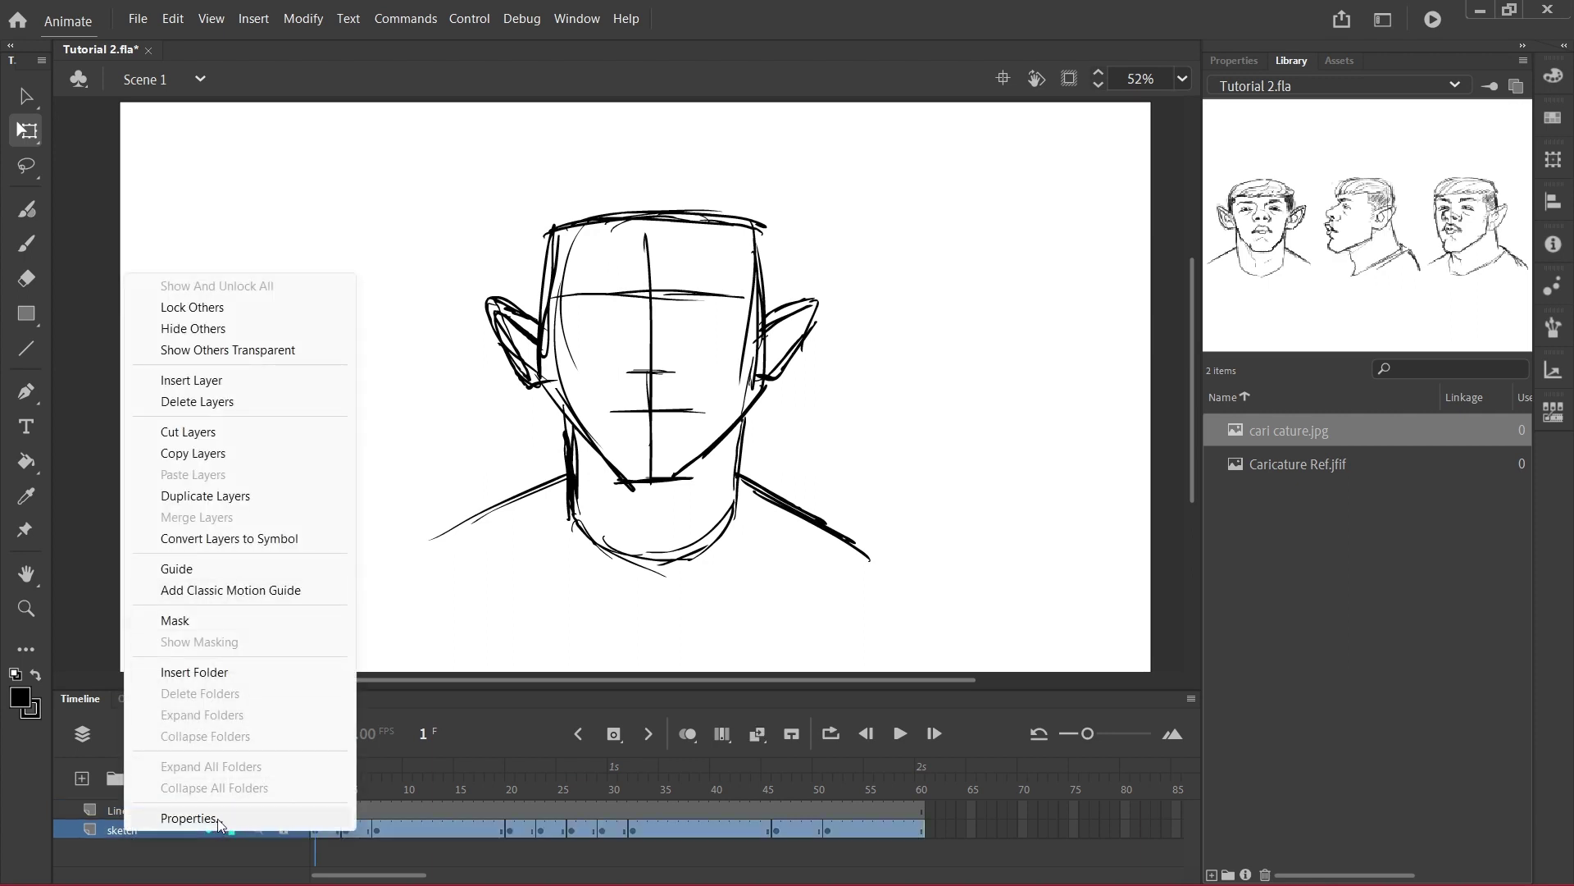
click(190, 819)
click(743, 377)
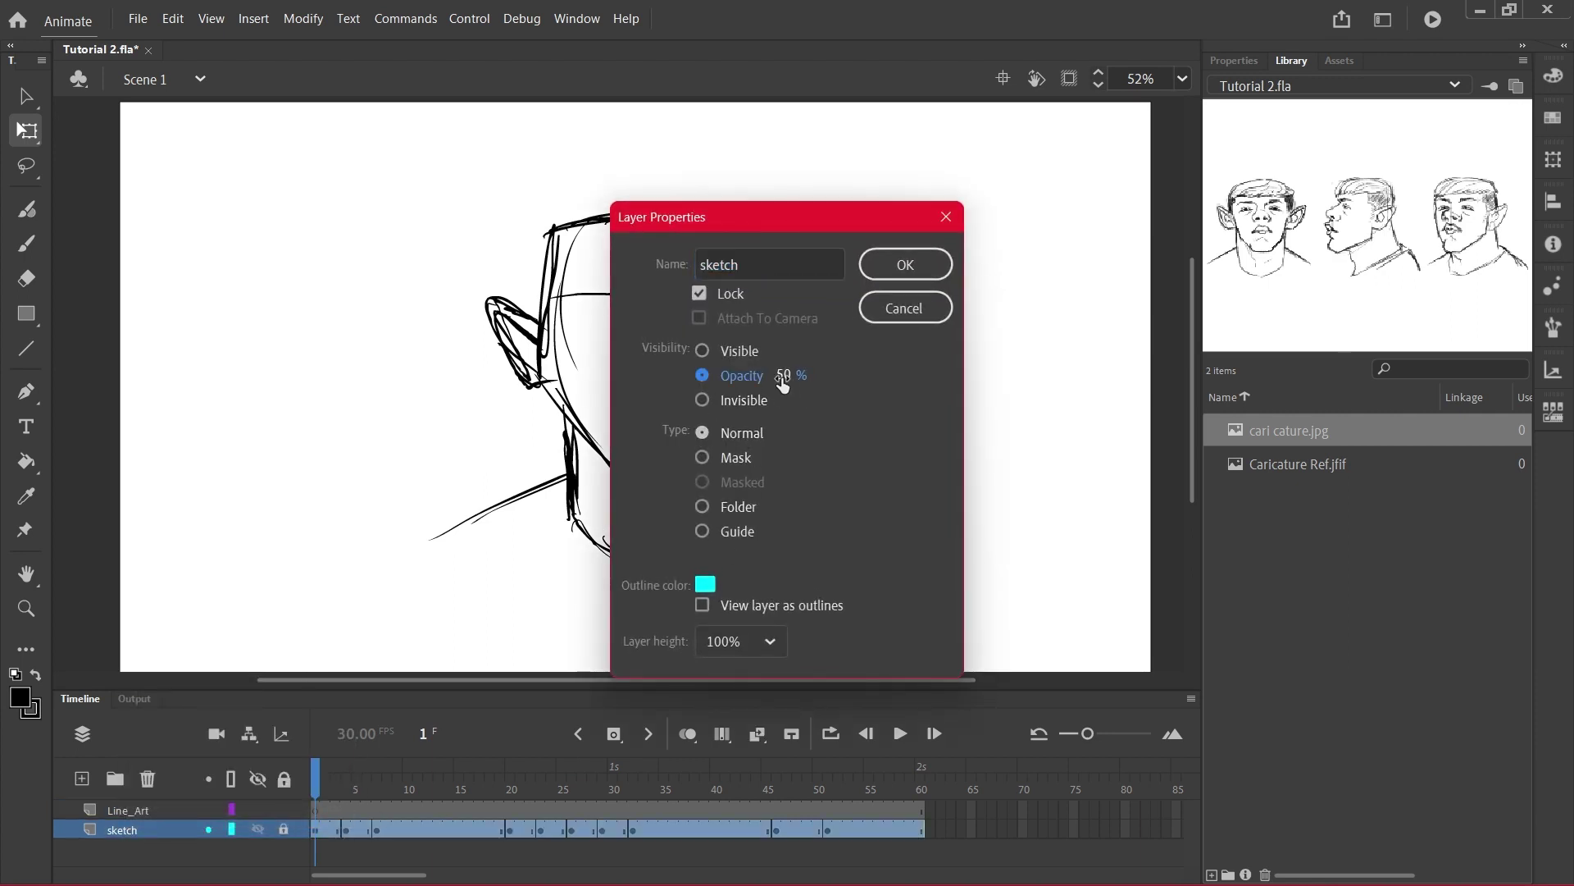
drag(783, 380, 759, 374)
click(883, 265)
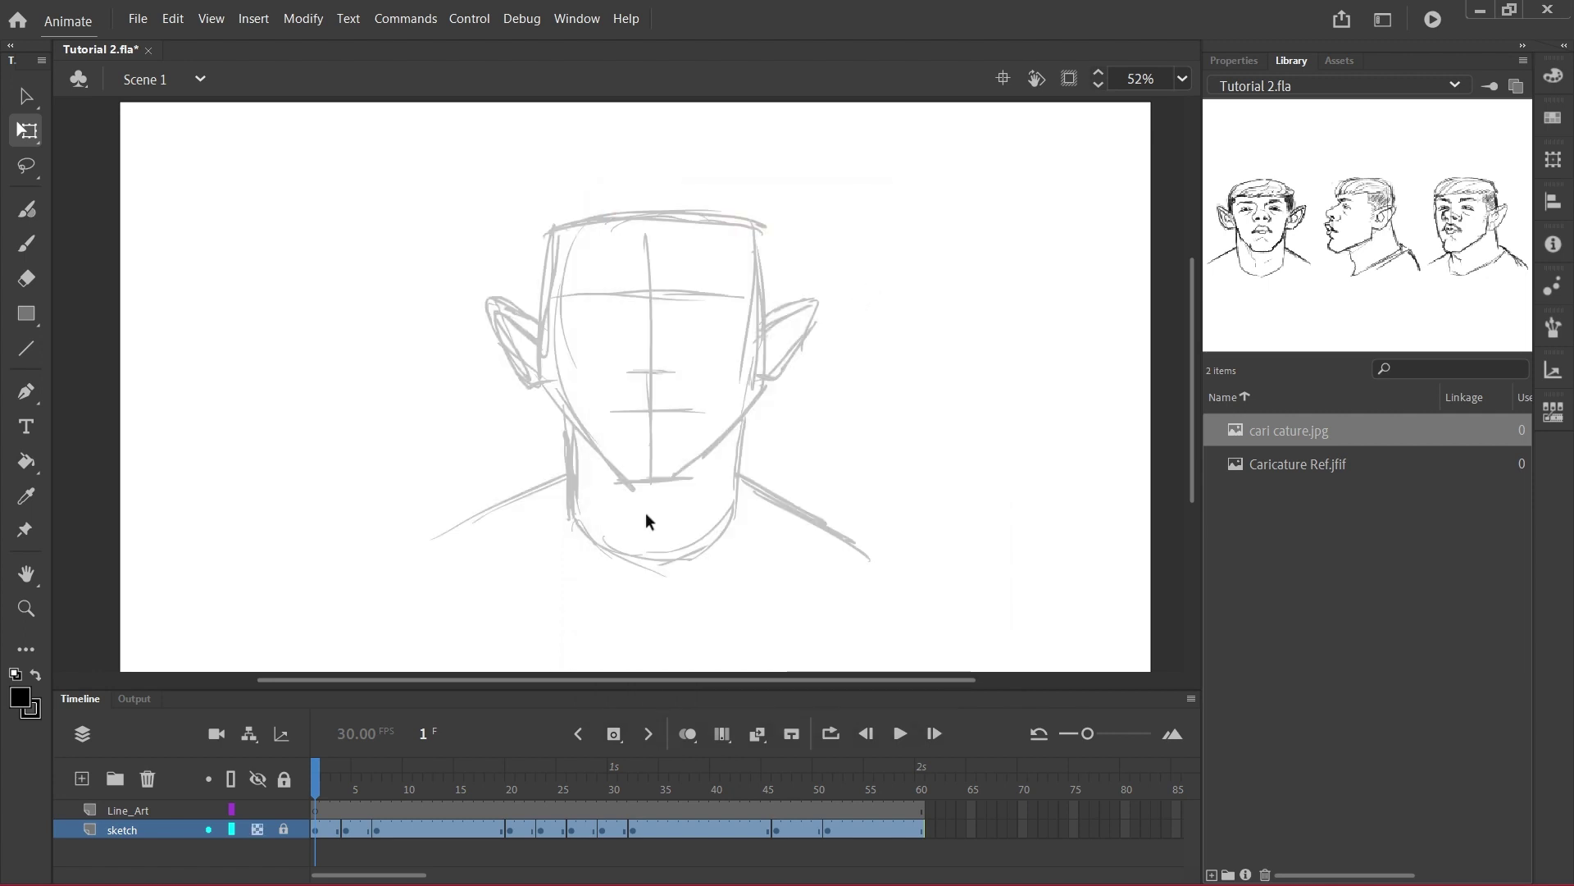
click(900, 733)
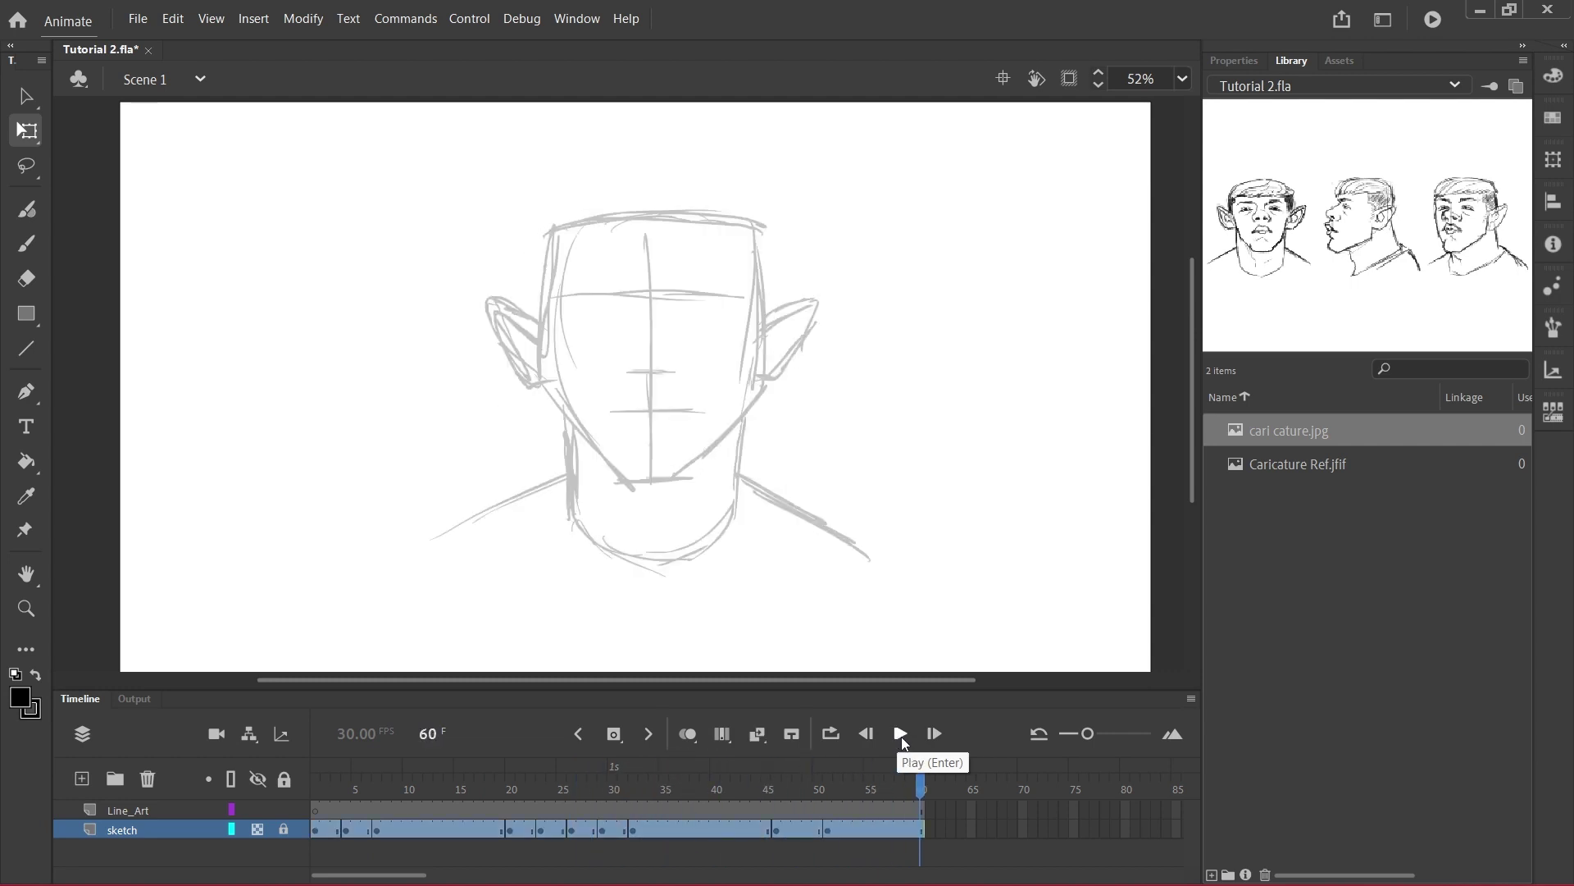
Activate the brush on frame 1 of the Line_Art layer and widen the library area to enlarge the reference preview
click(315, 812)
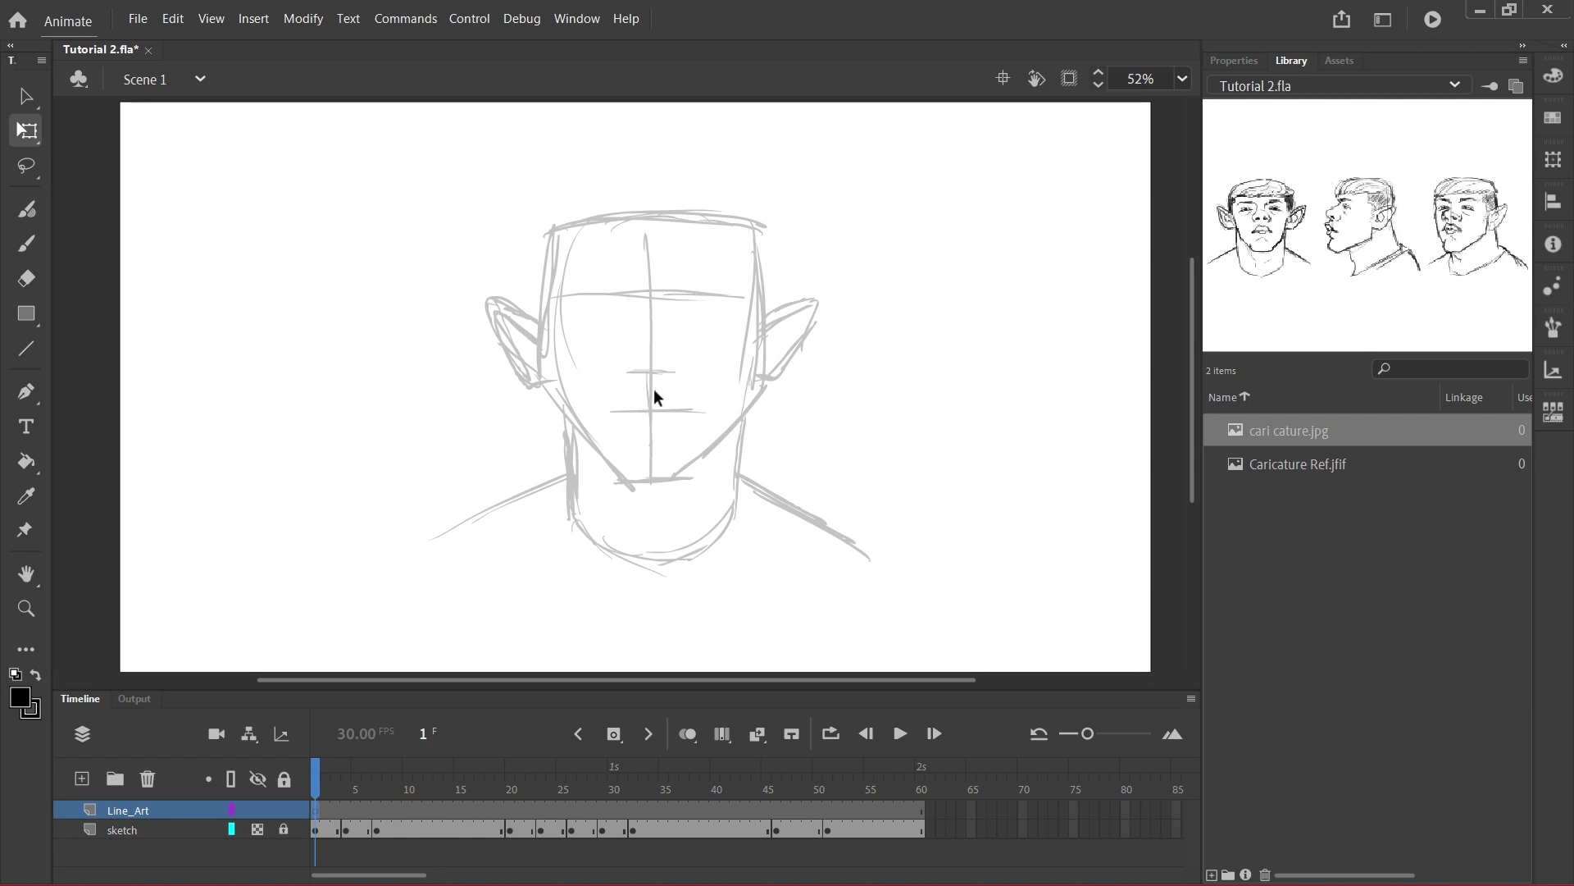
key(b)
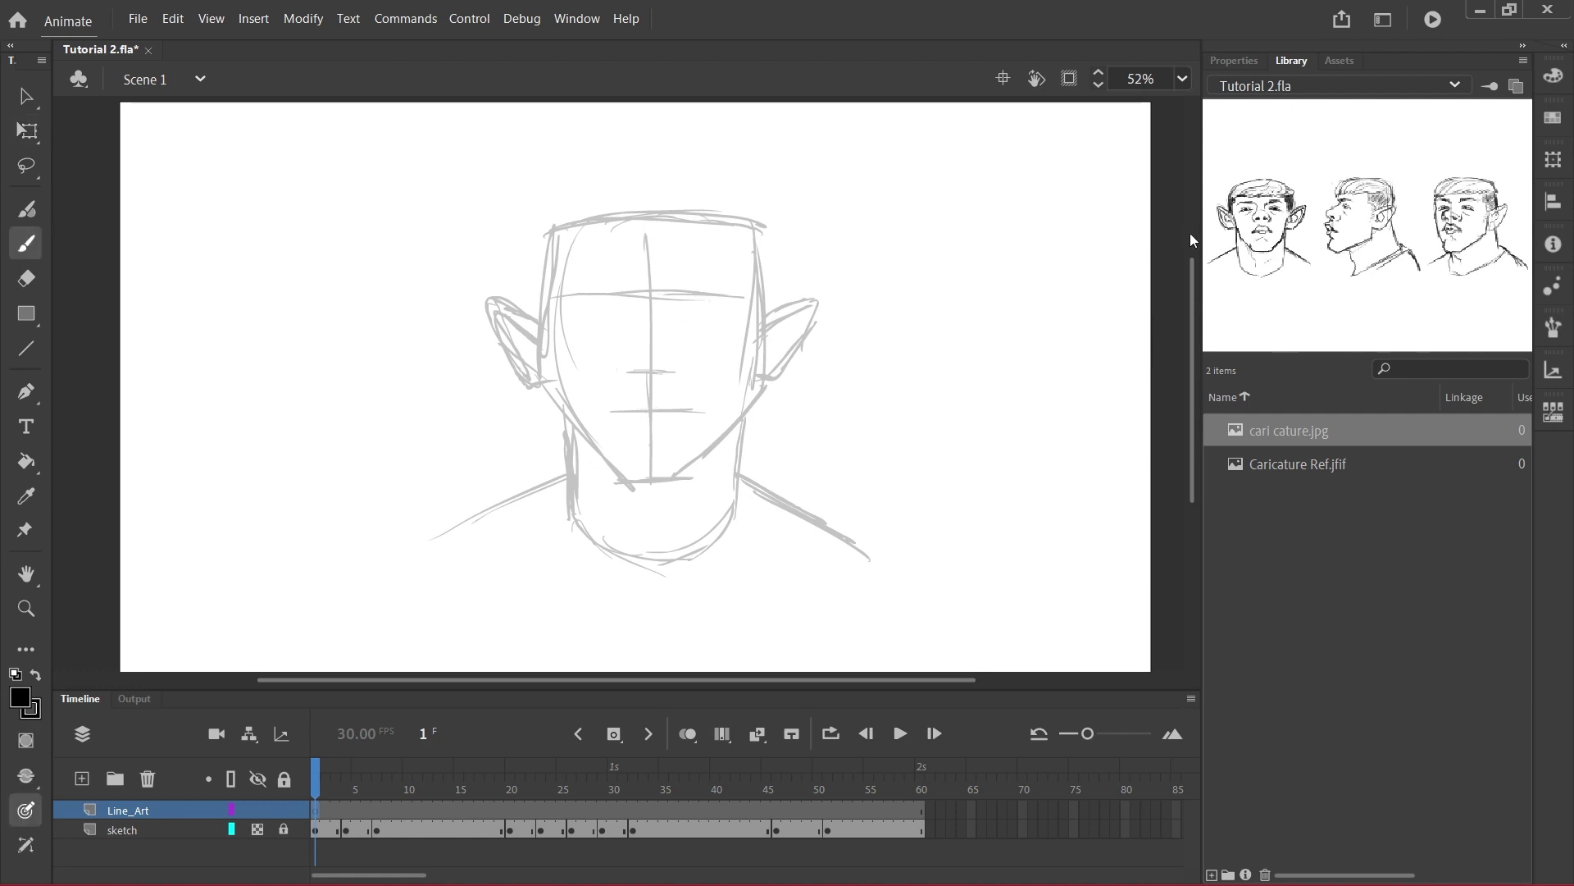
scroll(1191, 239, up, 5)
drag(1201, 261, 1203, 418)
drag(1202, 361, 1142, 282)
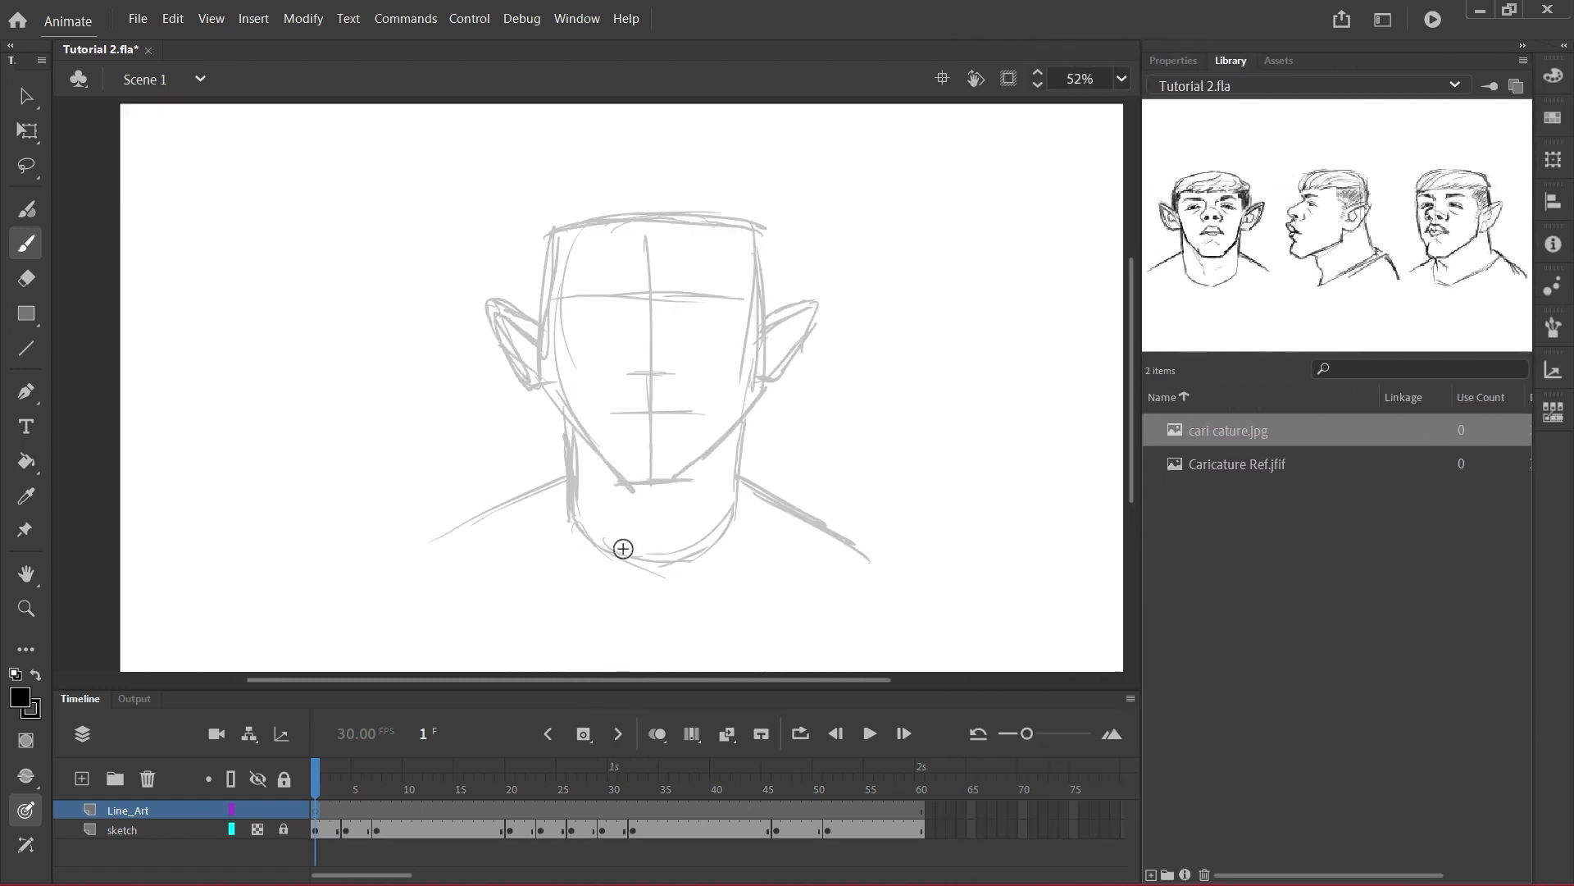
Add a layer named ref between sketch and Line_Art and place cari cature.jpg from the library on it
click(136, 833)
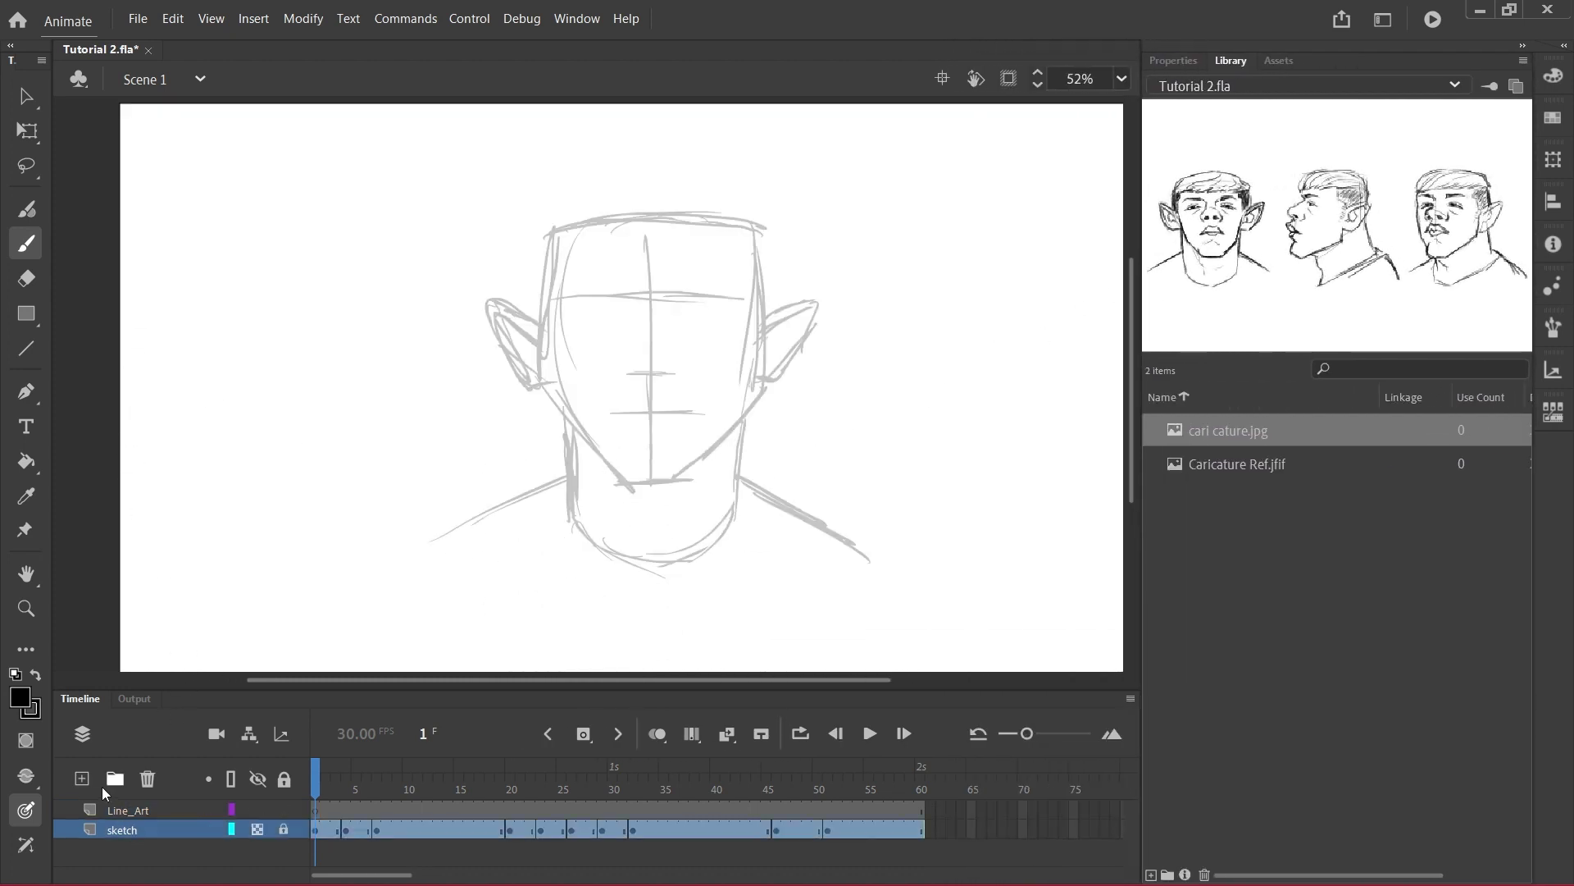
click(81, 778)
double_click(125, 830)
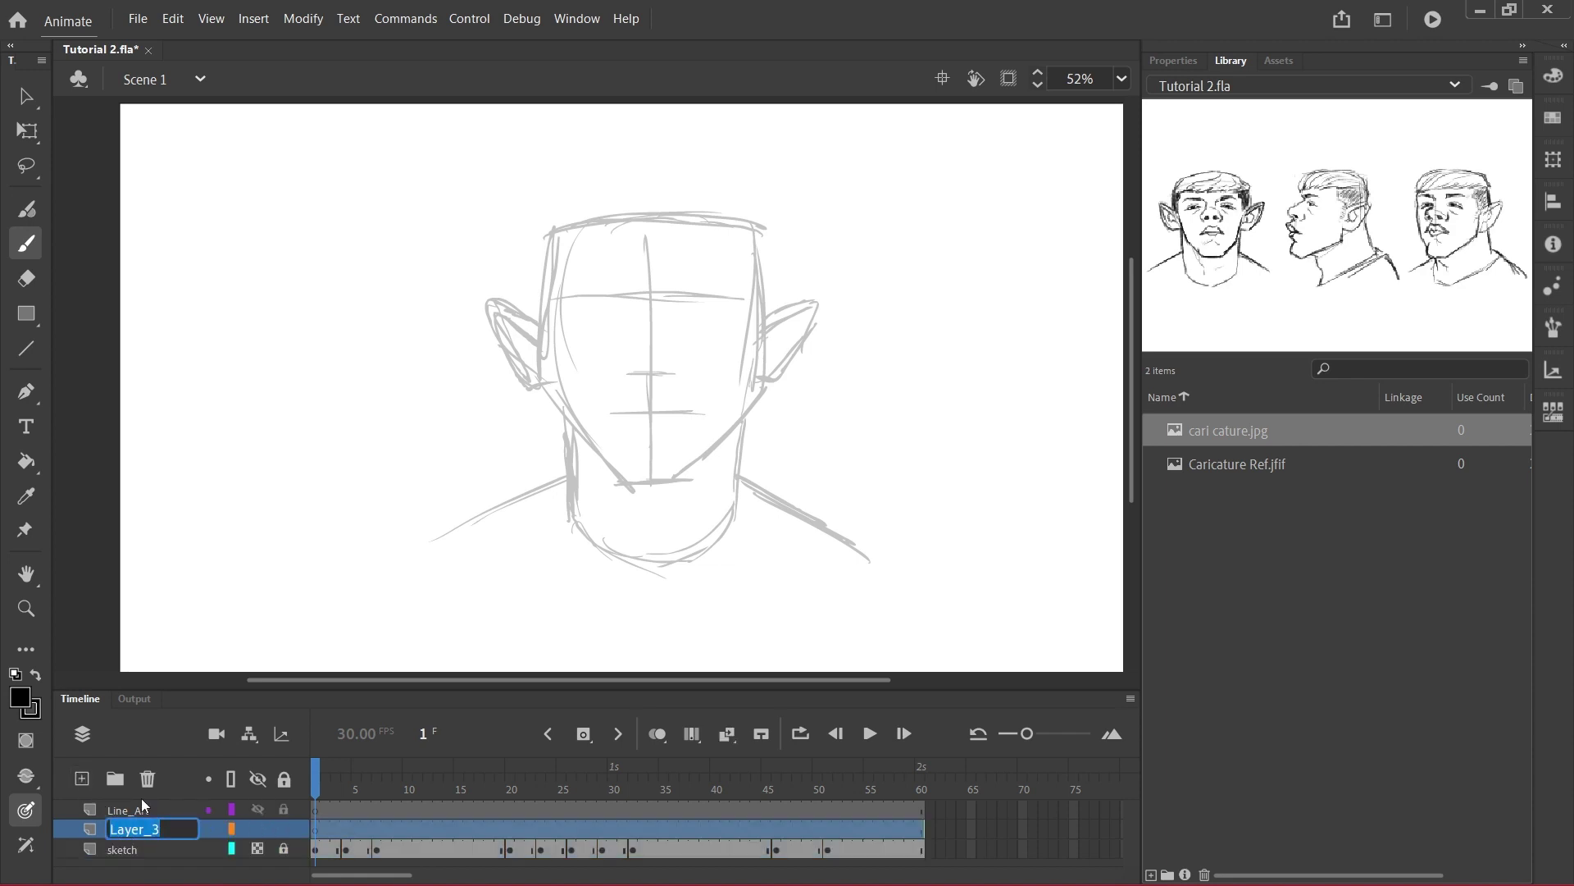
text(ref)
key(Return)
drag(1228, 430, 984, 453)
key(q)
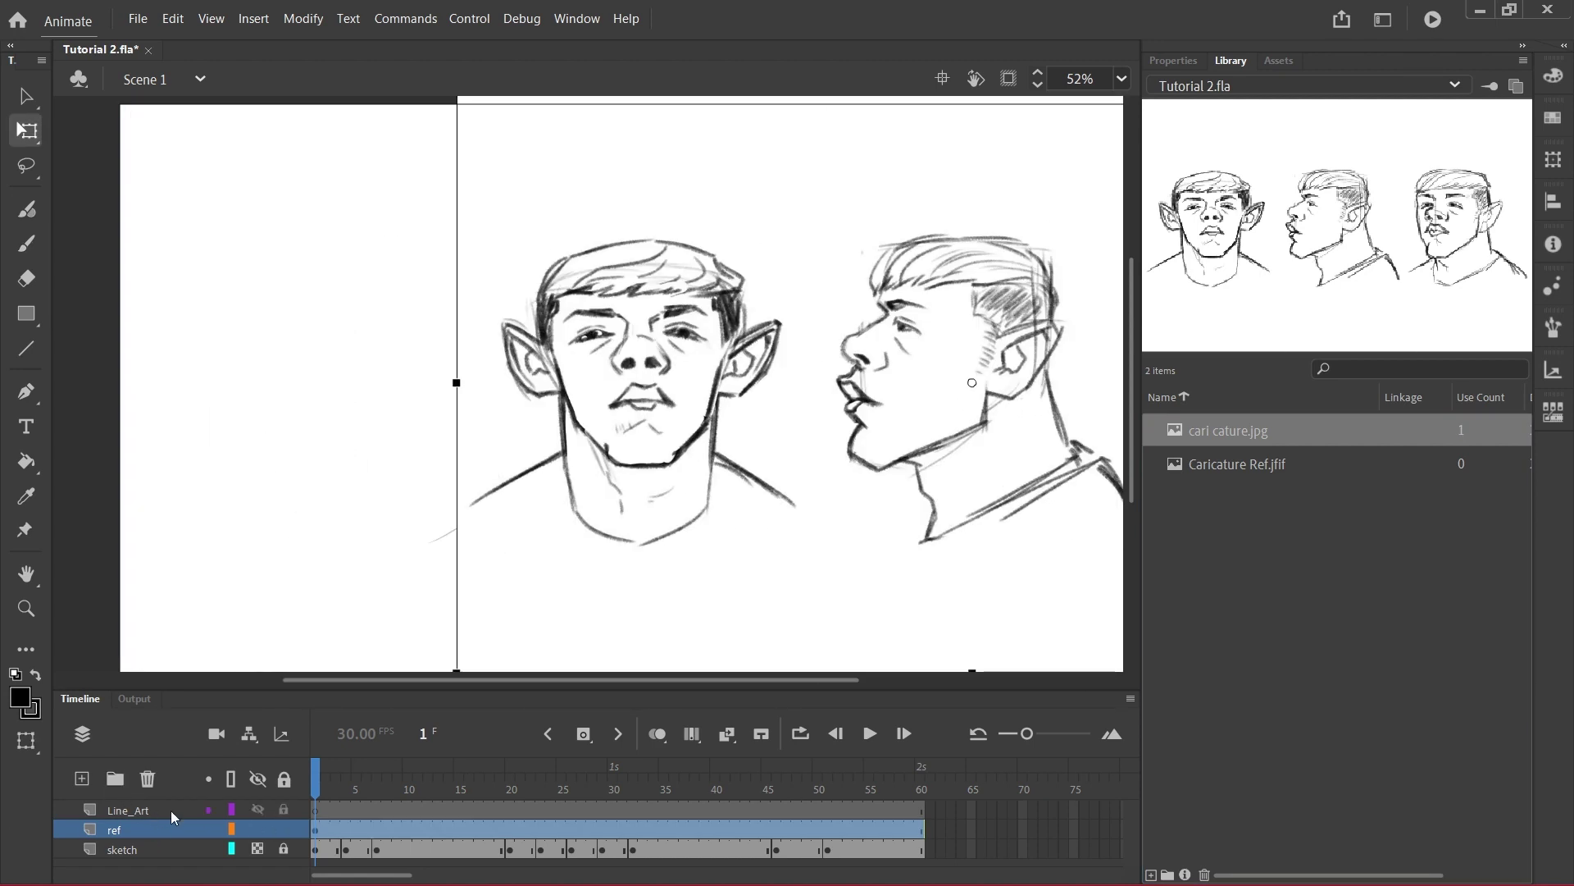
Lower the ref layer's opacity below 50% in its layer properties
right_click(139, 833)
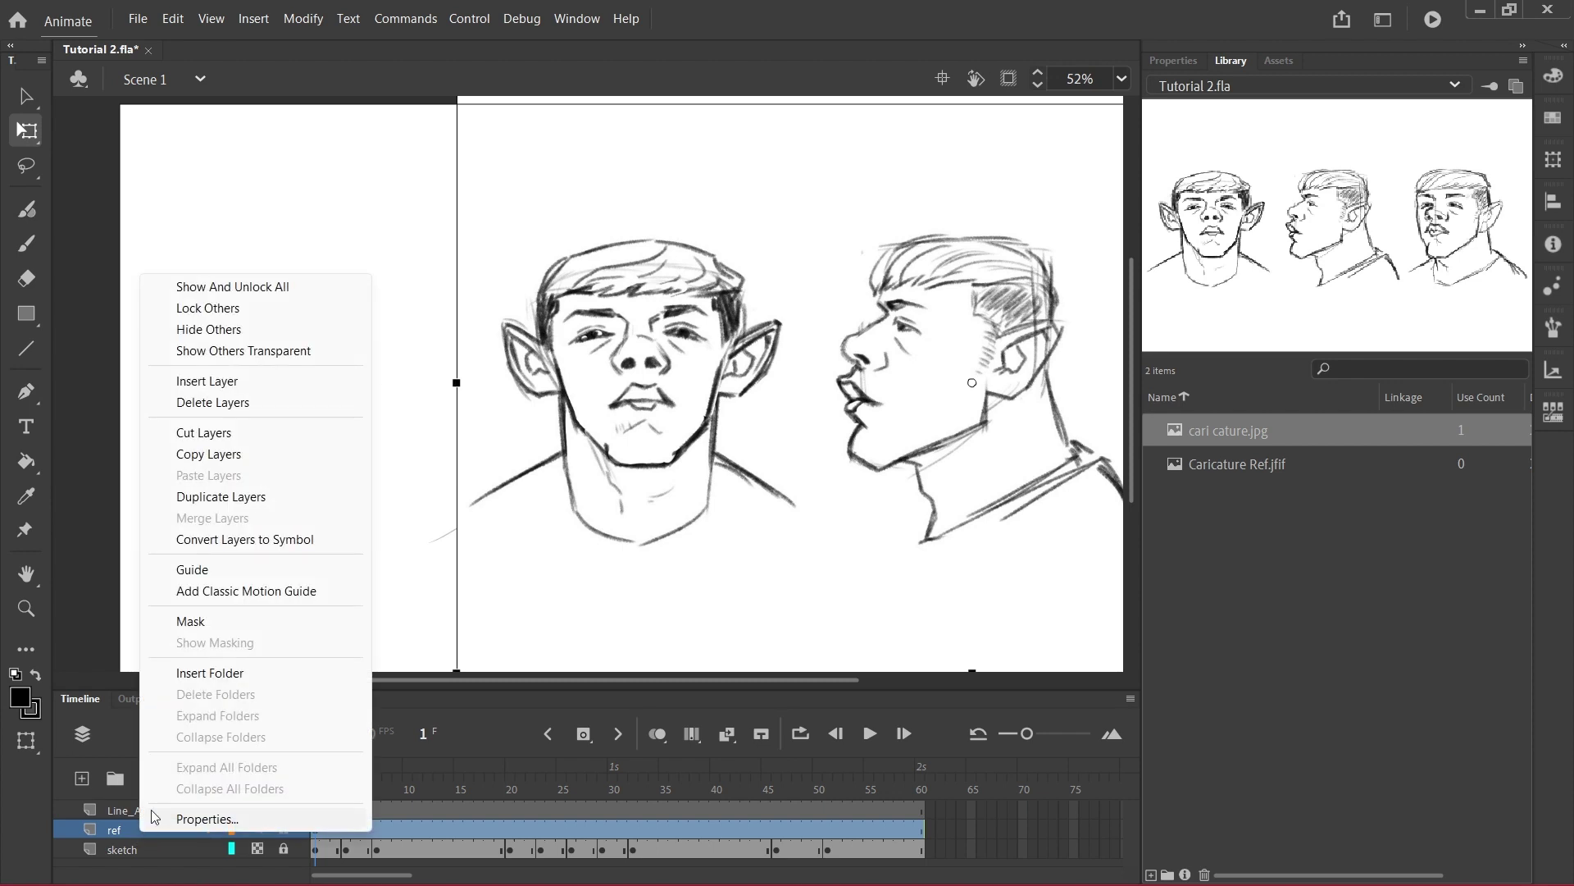
click(203, 818)
click(702, 375)
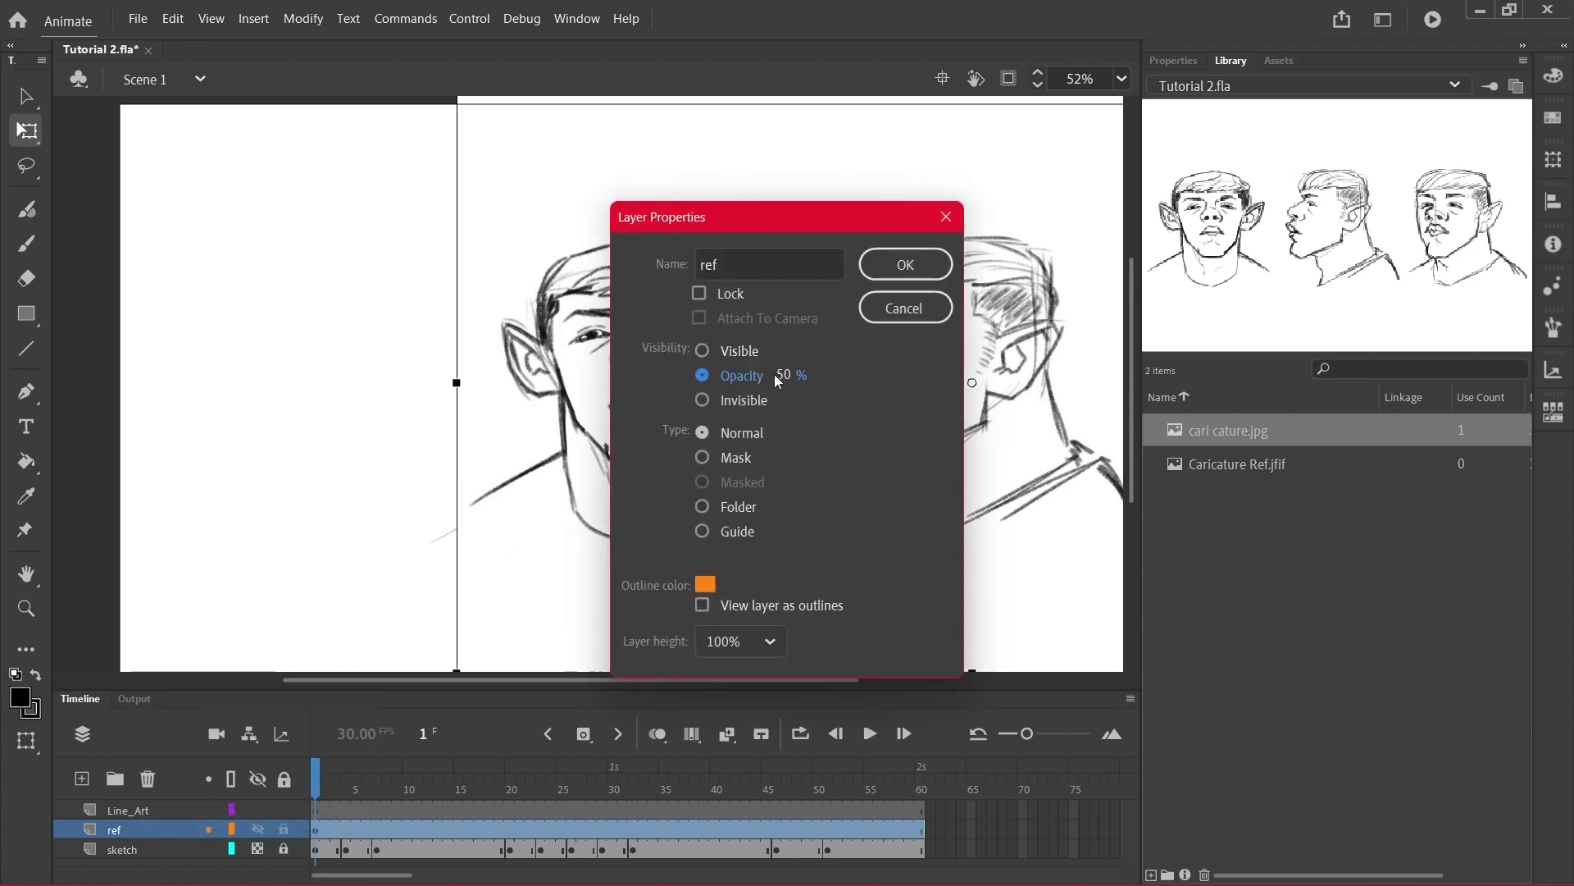
drag(781, 375, 763, 375)
click(876, 279)
Enlarge and reposition the reference image so its front-view head lines up with the sketched head on frame 1
drag(978, 415, 992, 415)
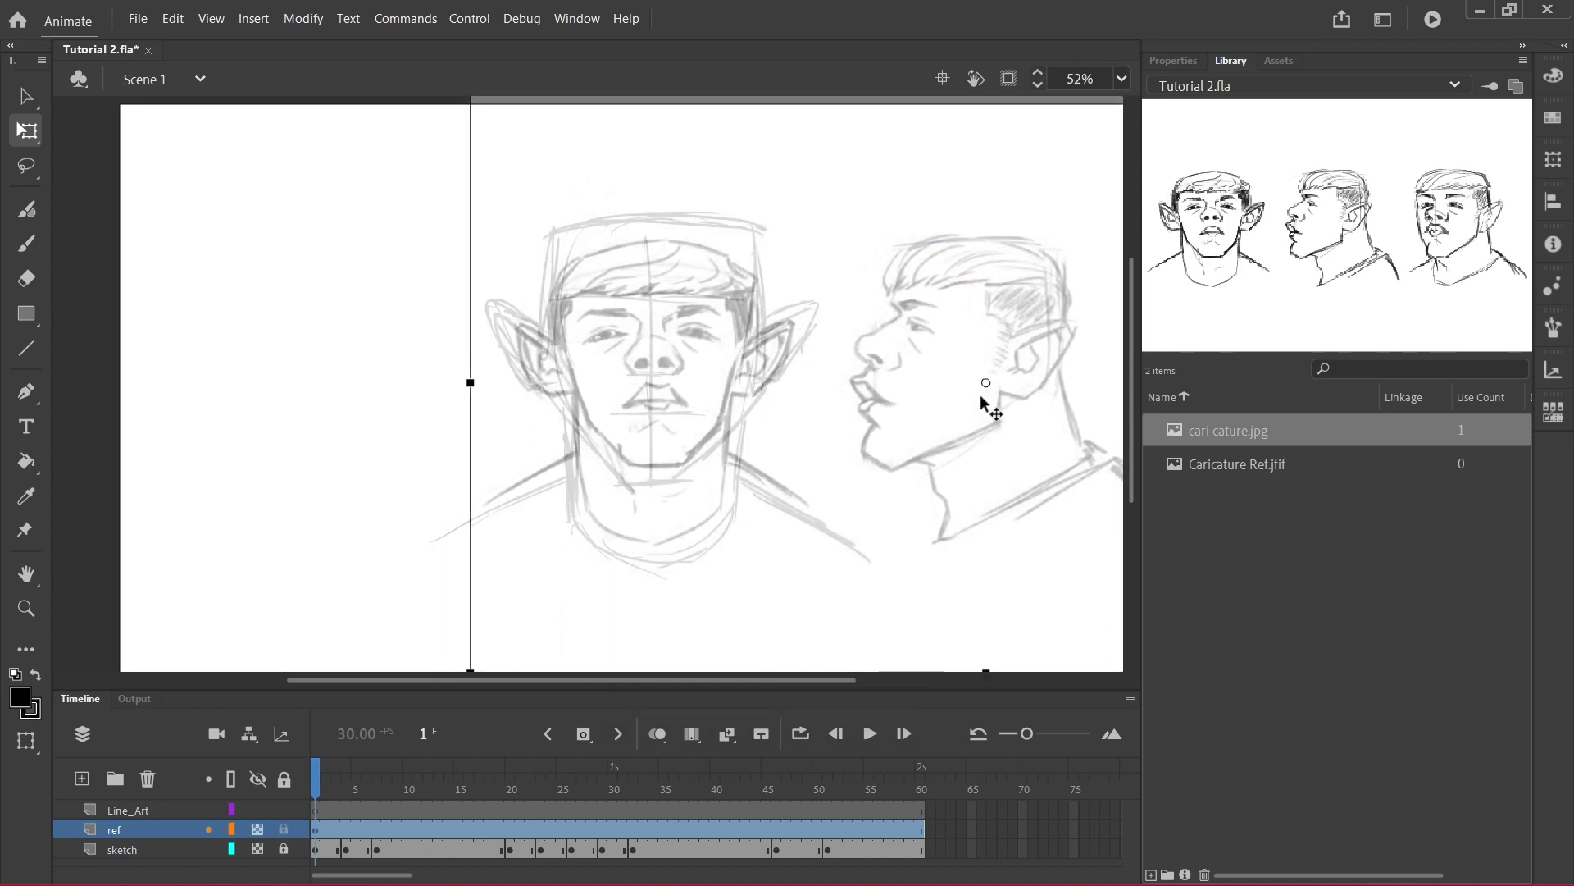
key(ctrl+minus)
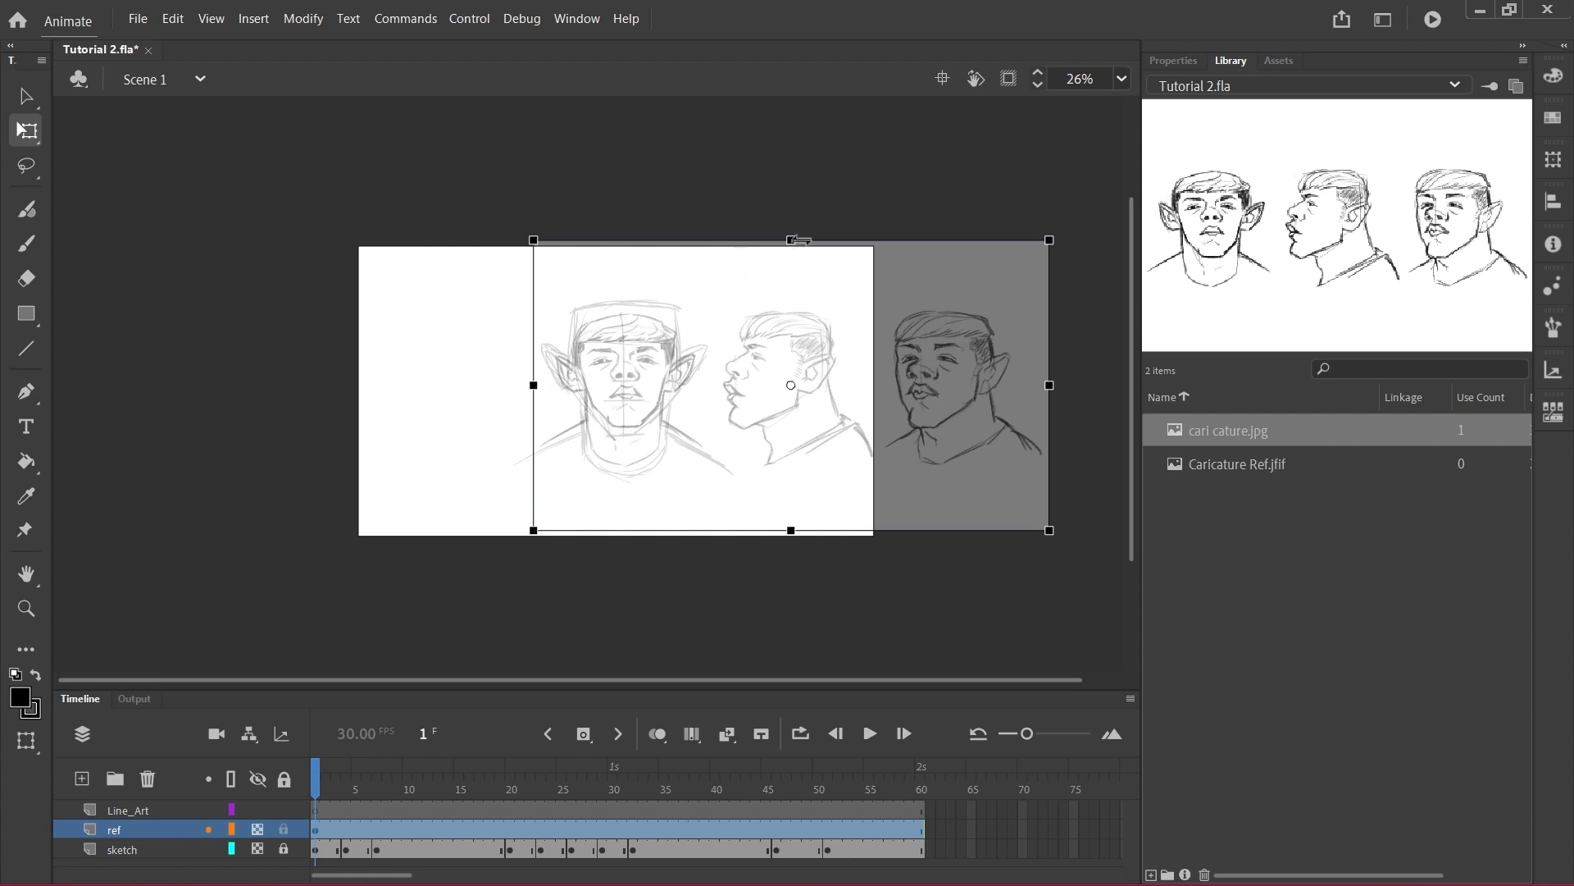
drag(795, 240, 798, 217)
key(ctrl+z)
drag(533, 239, 480, 210)
drag(753, 435, 783, 435)
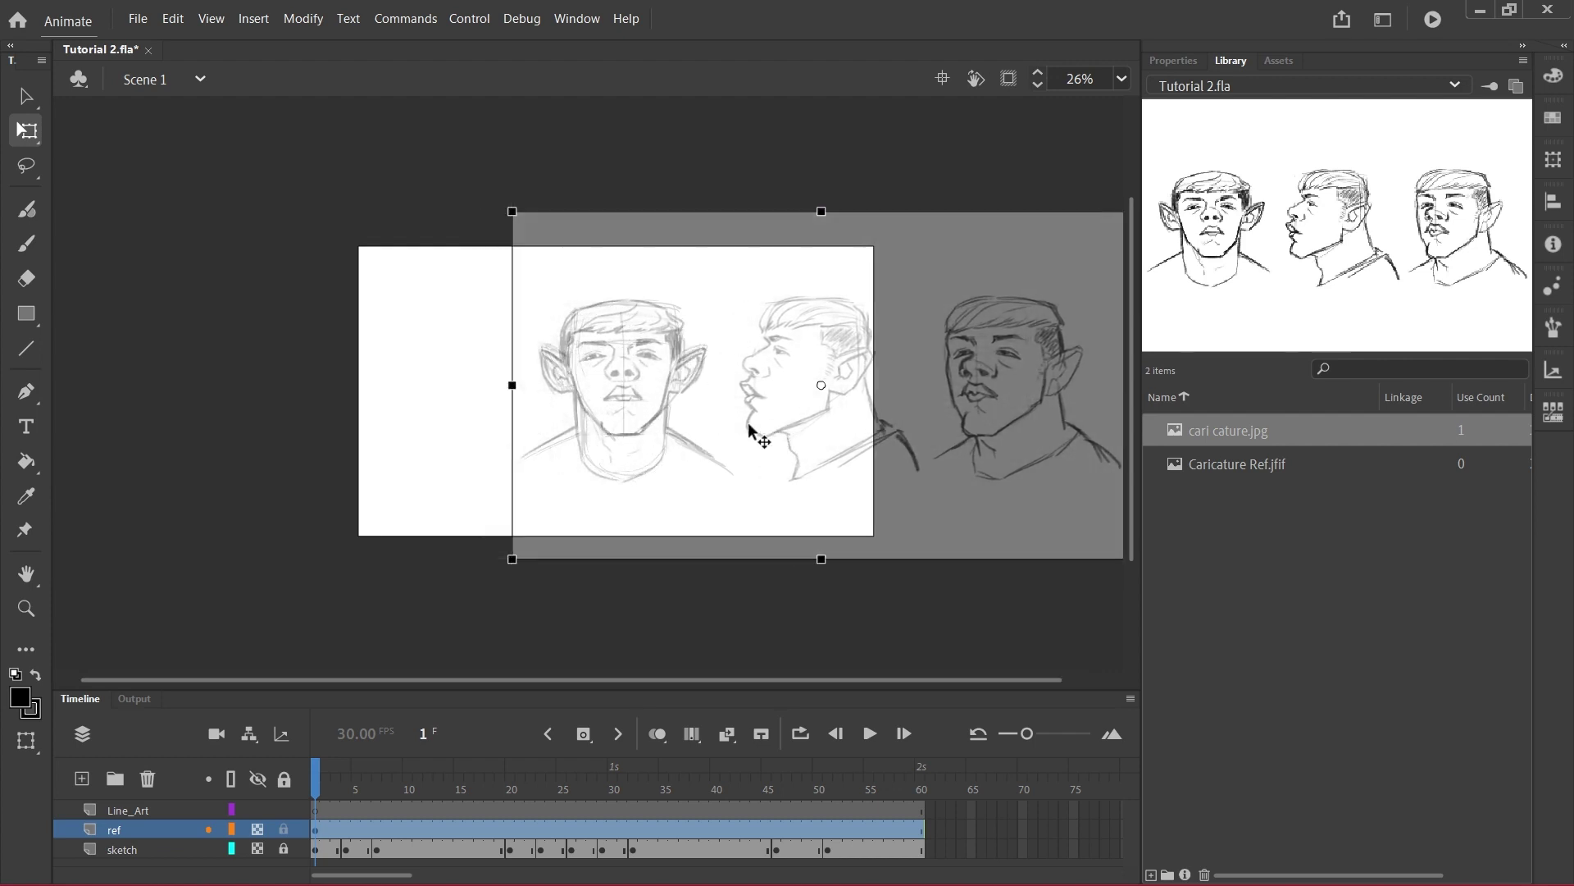
Lock the ref layer and ready the brush on frame 1 of the Line_Art layer
key(ctrl+equal)
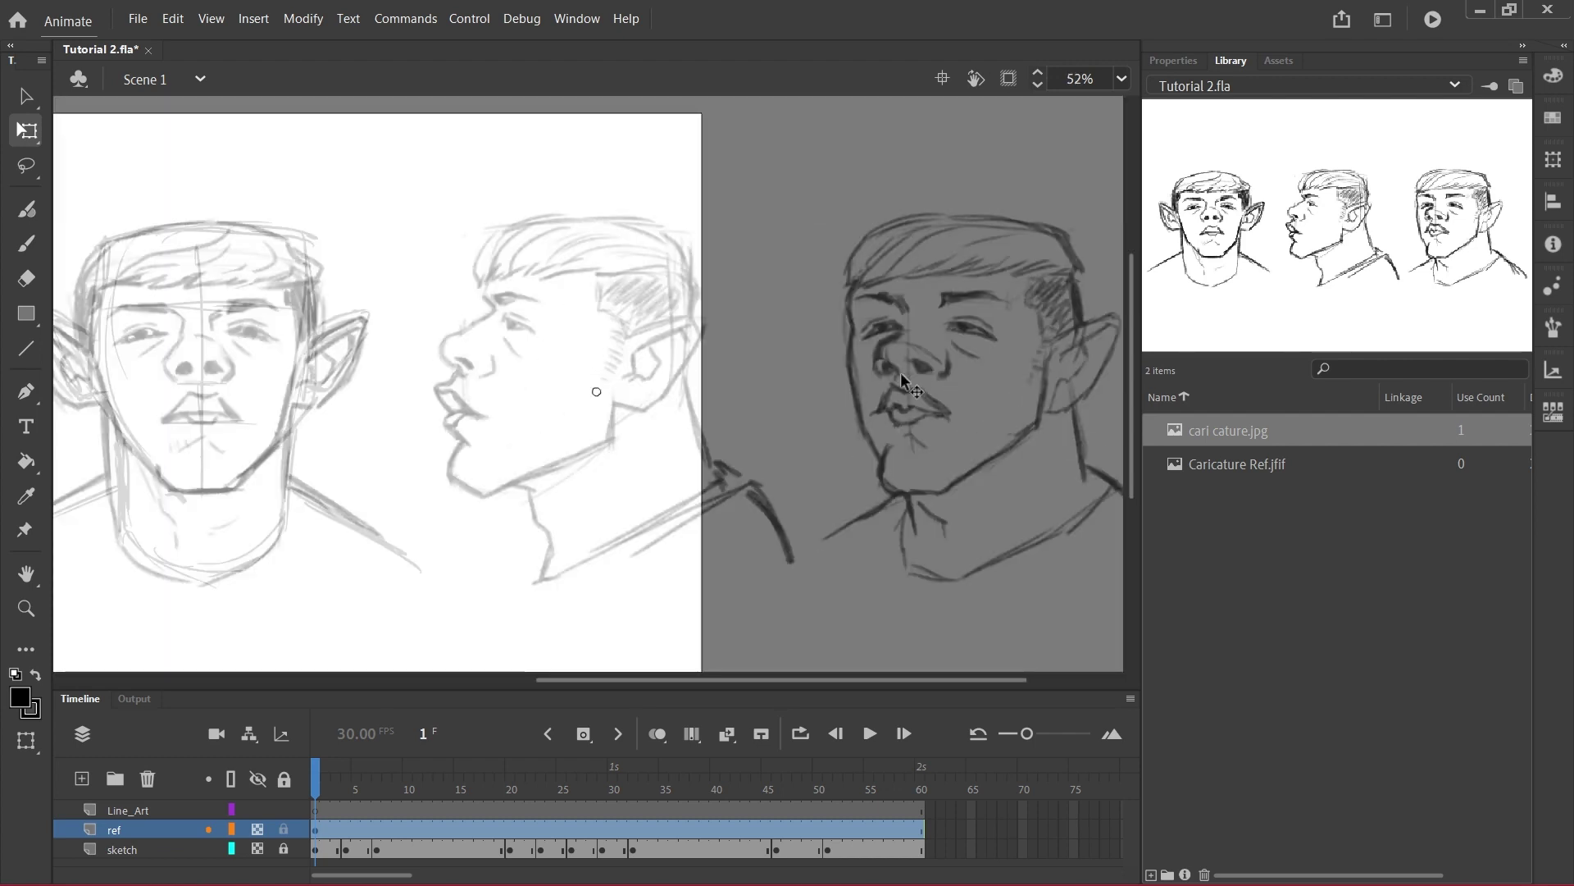
drag(298, 480, 656, 477)
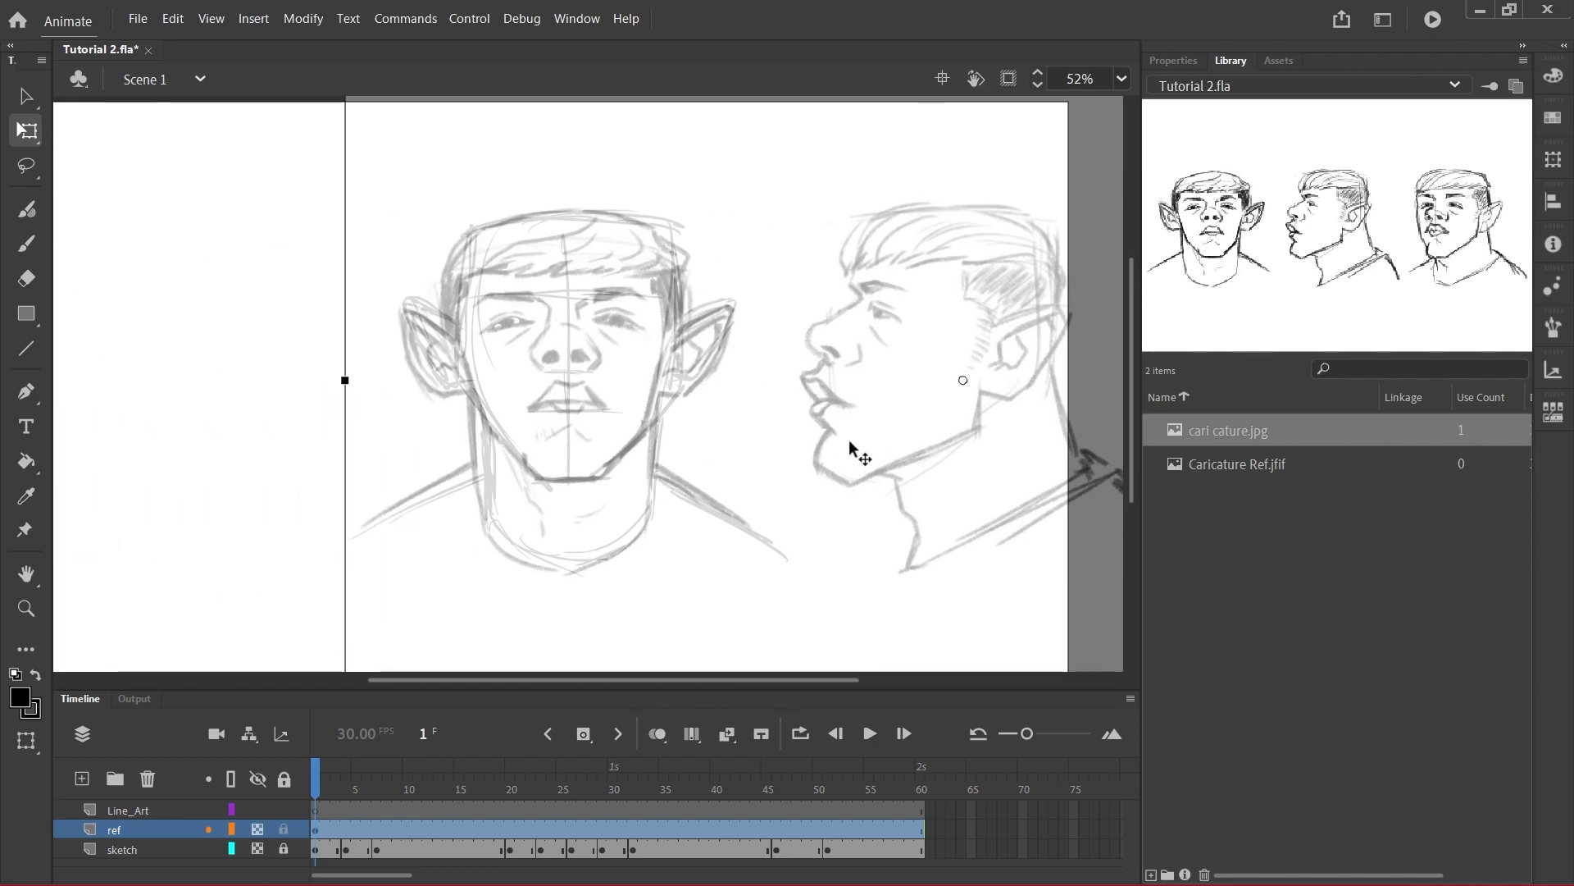
drag(855, 450, 761, 485)
click(284, 829)
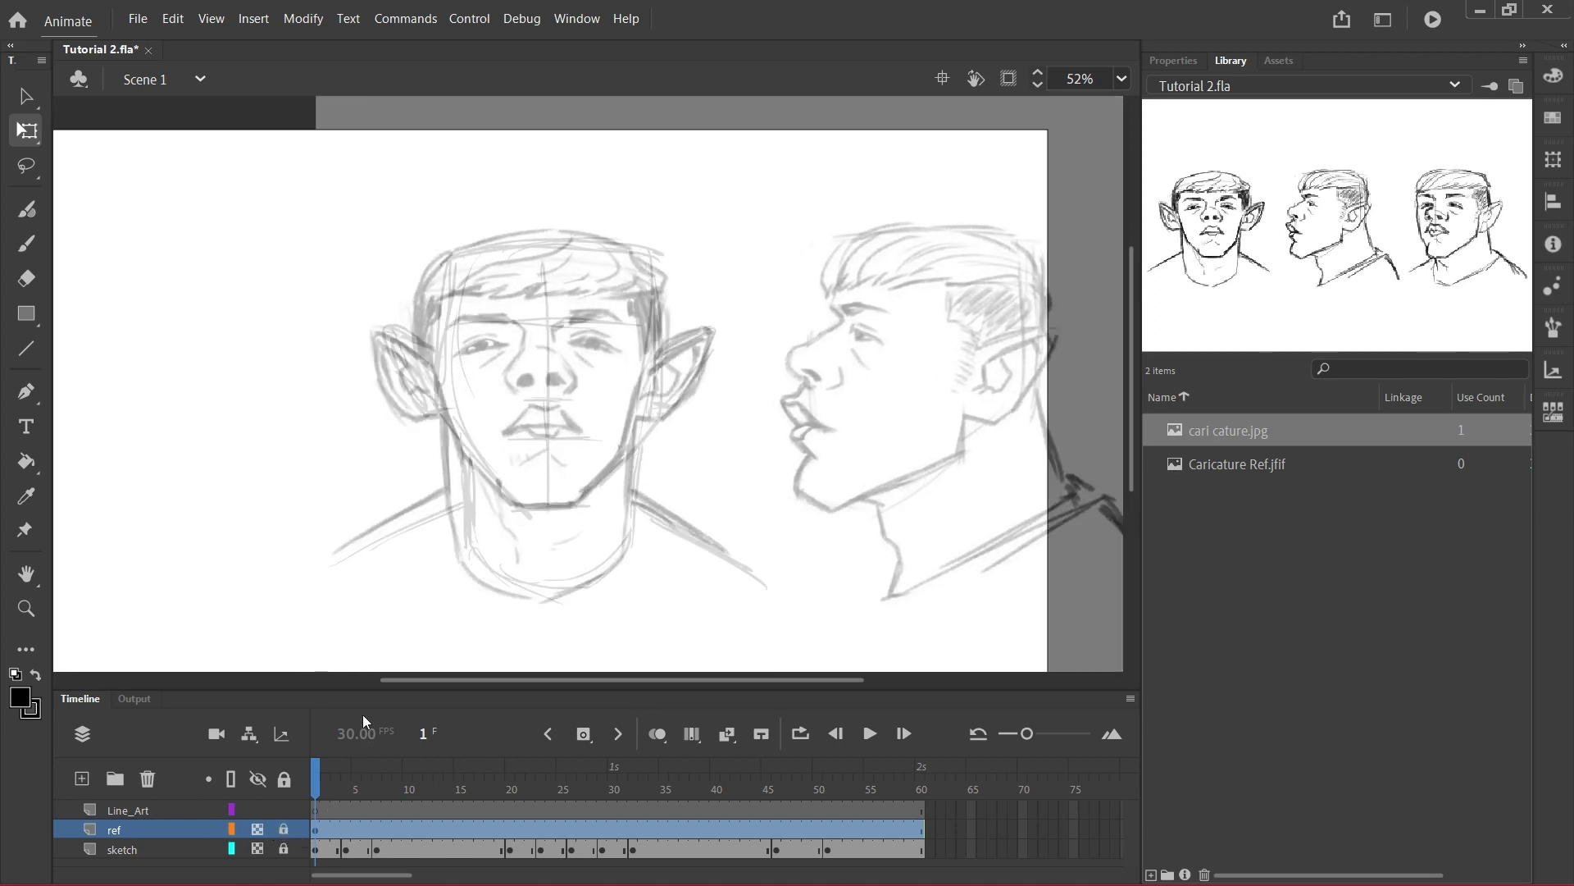
click(327, 810)
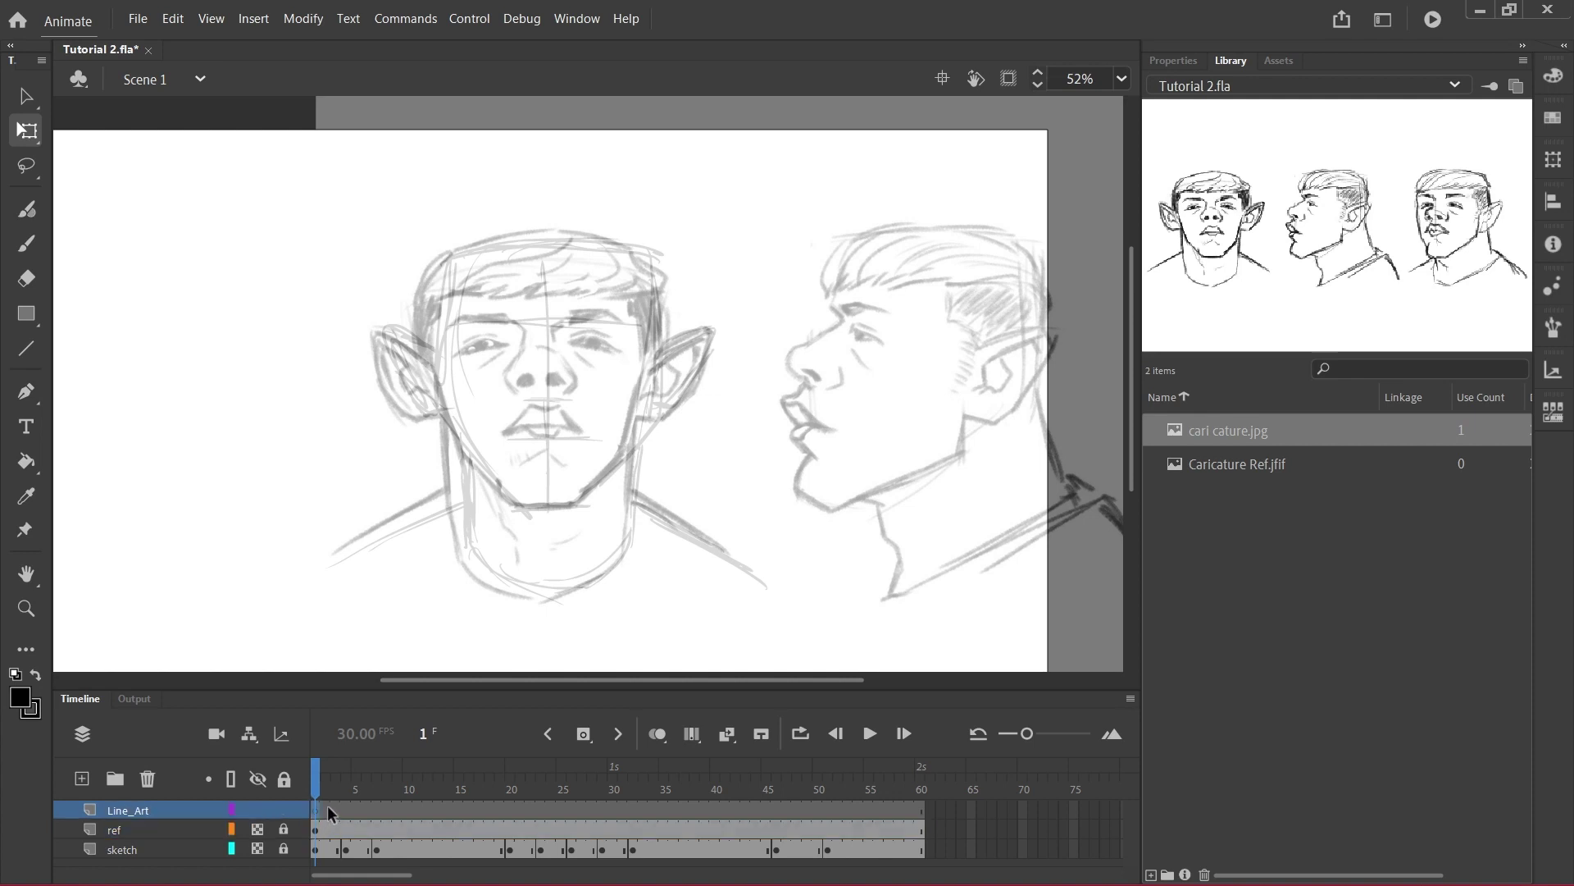
click(27, 243)
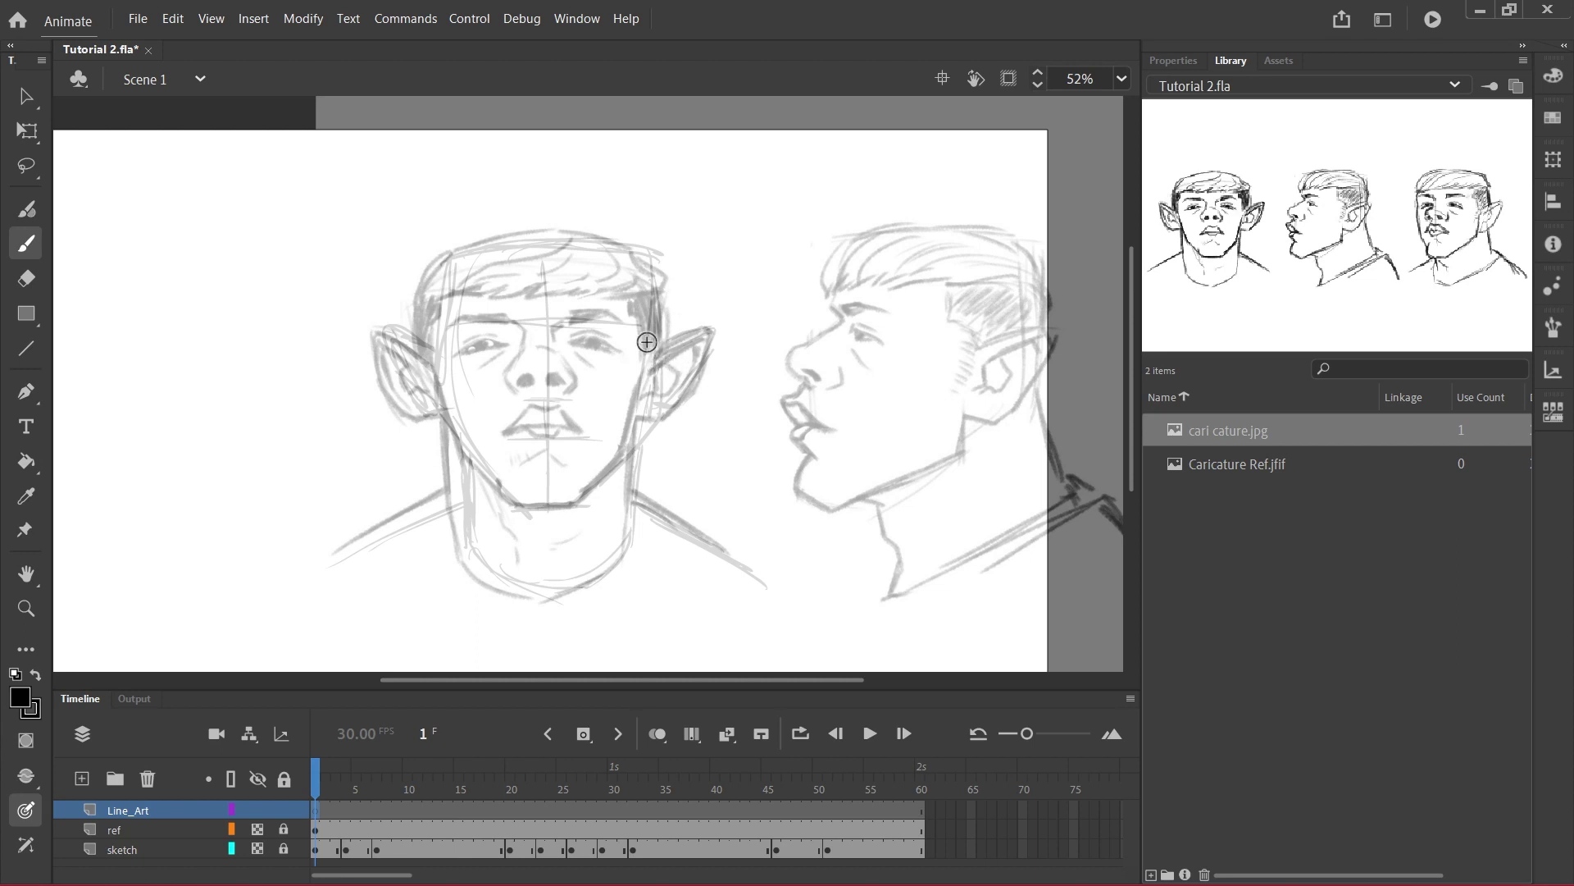
Ink both eyebrows and both eyes of the front-view head over the sketch on frame 1
click(571, 316)
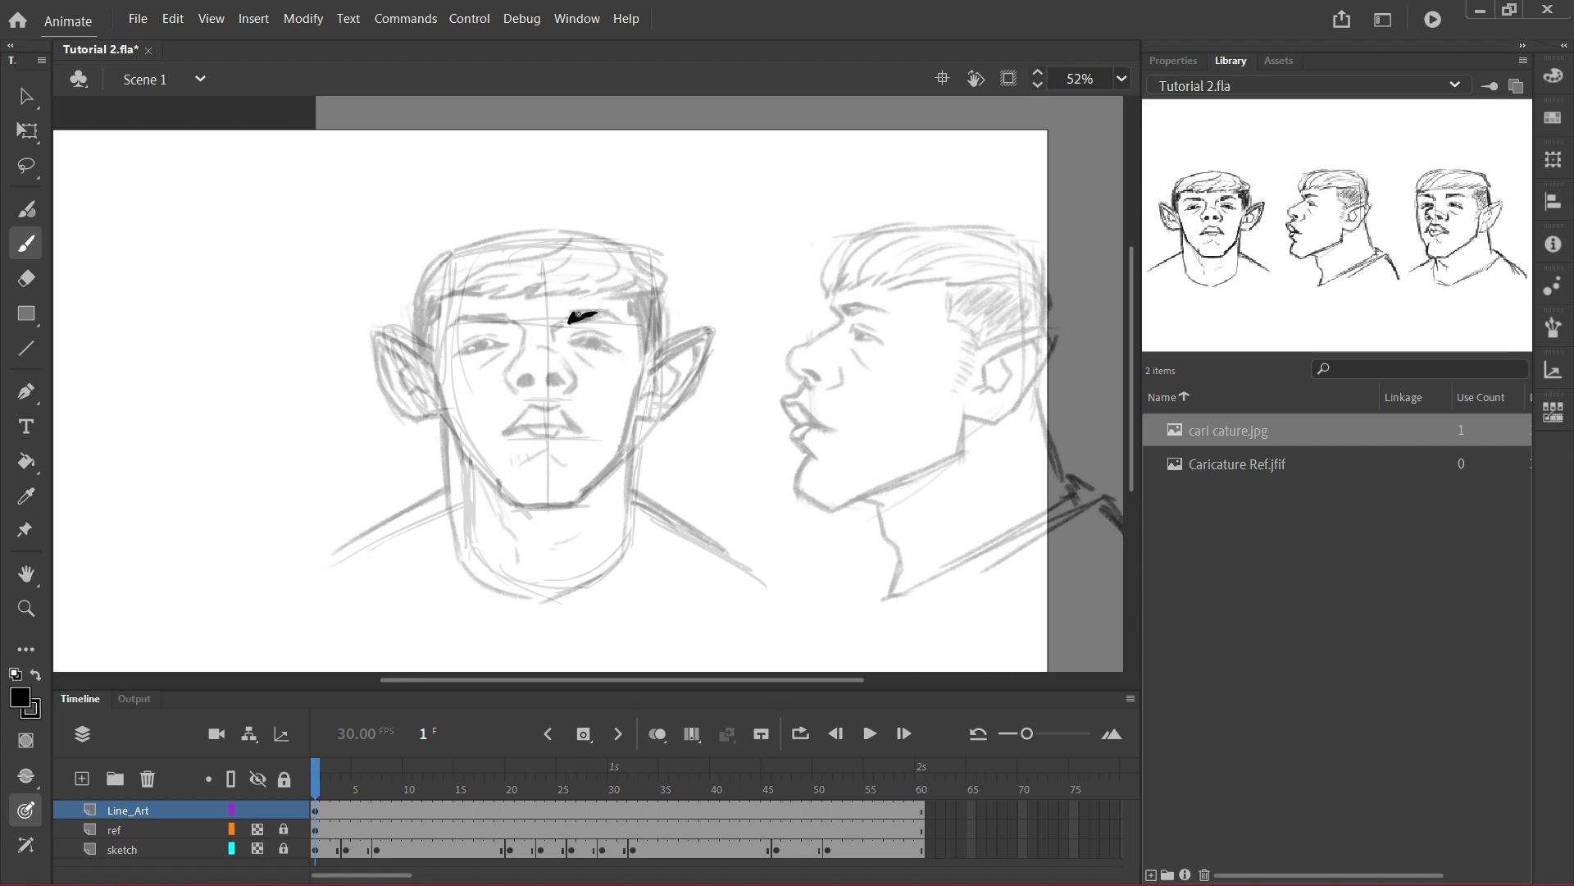
drag(572, 318, 620, 320)
drag(460, 317, 507, 319)
key(ctrl+z)
drag(505, 316, 452, 318)
drag(574, 345, 616, 352)
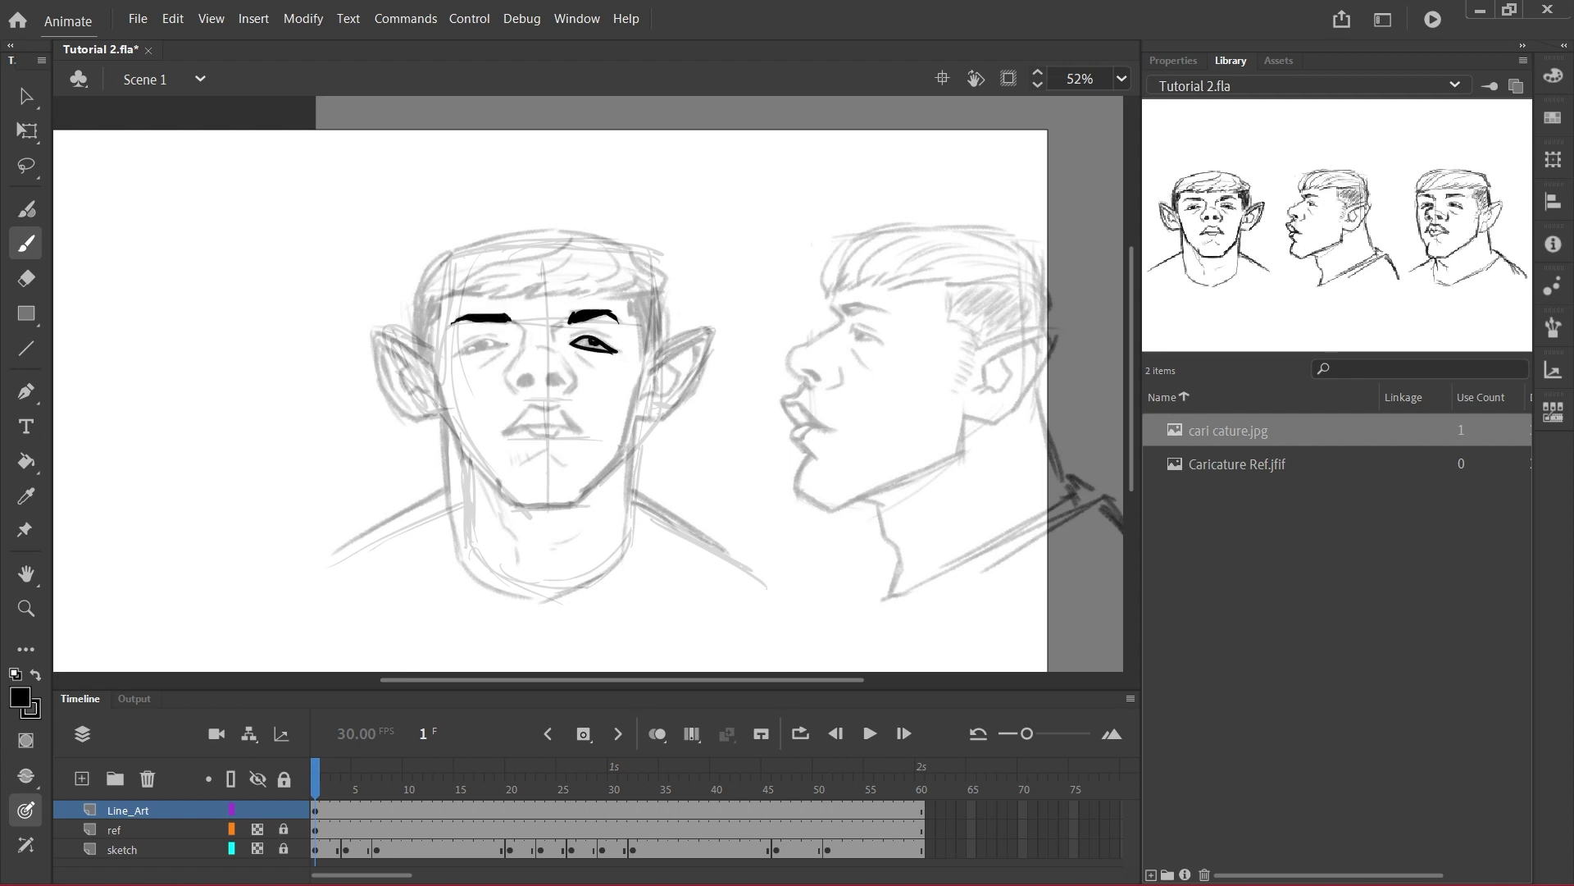
drag(507, 343, 453, 355)
mouse_move(452, 356)
mouse_down()
mouse_move(507, 343)
mouse_move(466, 338)
mouse_up()
Ink the nose bridge, nostrils and lips of the front-view head
mouse_move(572, 335)
mouse_down()
mouse_move(611, 339)
mouse_move(553, 339)
mouse_up()
mouse_move(515, 325)
mouse_down()
mouse_move(515, 352)
mouse_move(561, 383)
mouse_up()
mouse_move(570, 366)
mouse_down()
mouse_move(571, 388)
mouse_move(557, 353)
mouse_up()
mouse_move(506, 433)
mouse_down()
mouse_move(532, 407)
mouse_move(581, 432)
mouse_up()
mouse_move(505, 435)
mouse_down()
mouse_move(555, 424)
mouse_move(545, 438)
mouse_move(528, 427)
mouse_up()
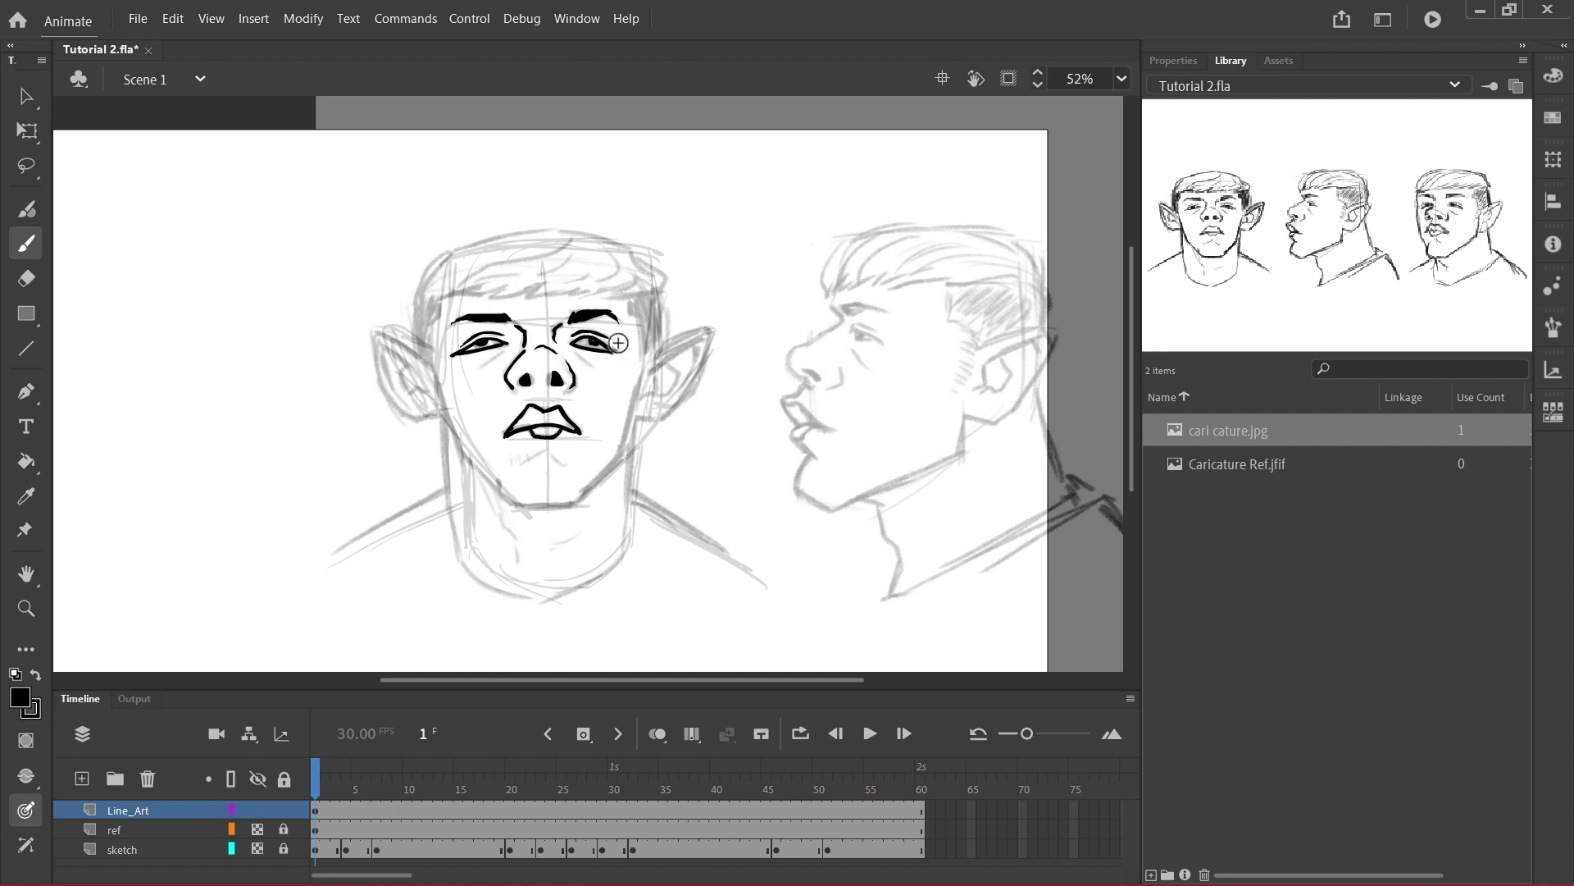
Ink the right-hand ear, both sides of the neck, the shoulder lines and the jaw with its chin crease
drag(703, 338, 638, 400)
mouse_move(637, 421)
mouse_down()
mouse_move(713, 336)
mouse_move(661, 348)
mouse_up()
drag(695, 346, 624, 535)
mouse_move(444, 417)
mouse_down()
mouse_move(455, 527)
mouse_move(328, 566)
mouse_up()
key(ctrl+z)
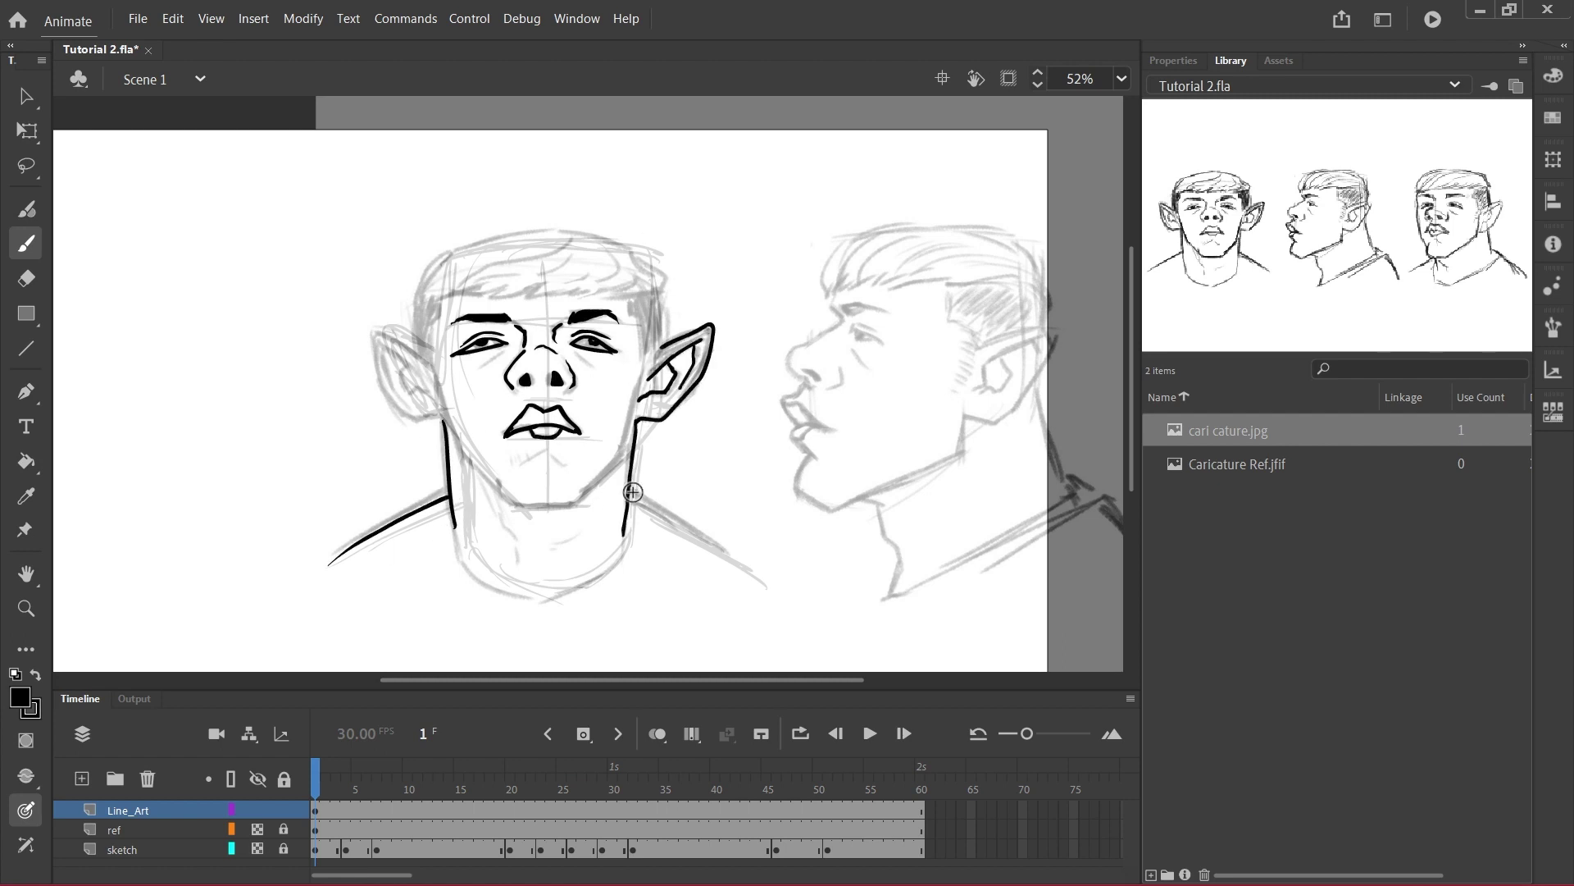
drag(628, 489, 754, 587)
mouse_move(636, 402)
mouse_down()
mouse_move(615, 469)
mouse_move(572, 506)
mouse_up()
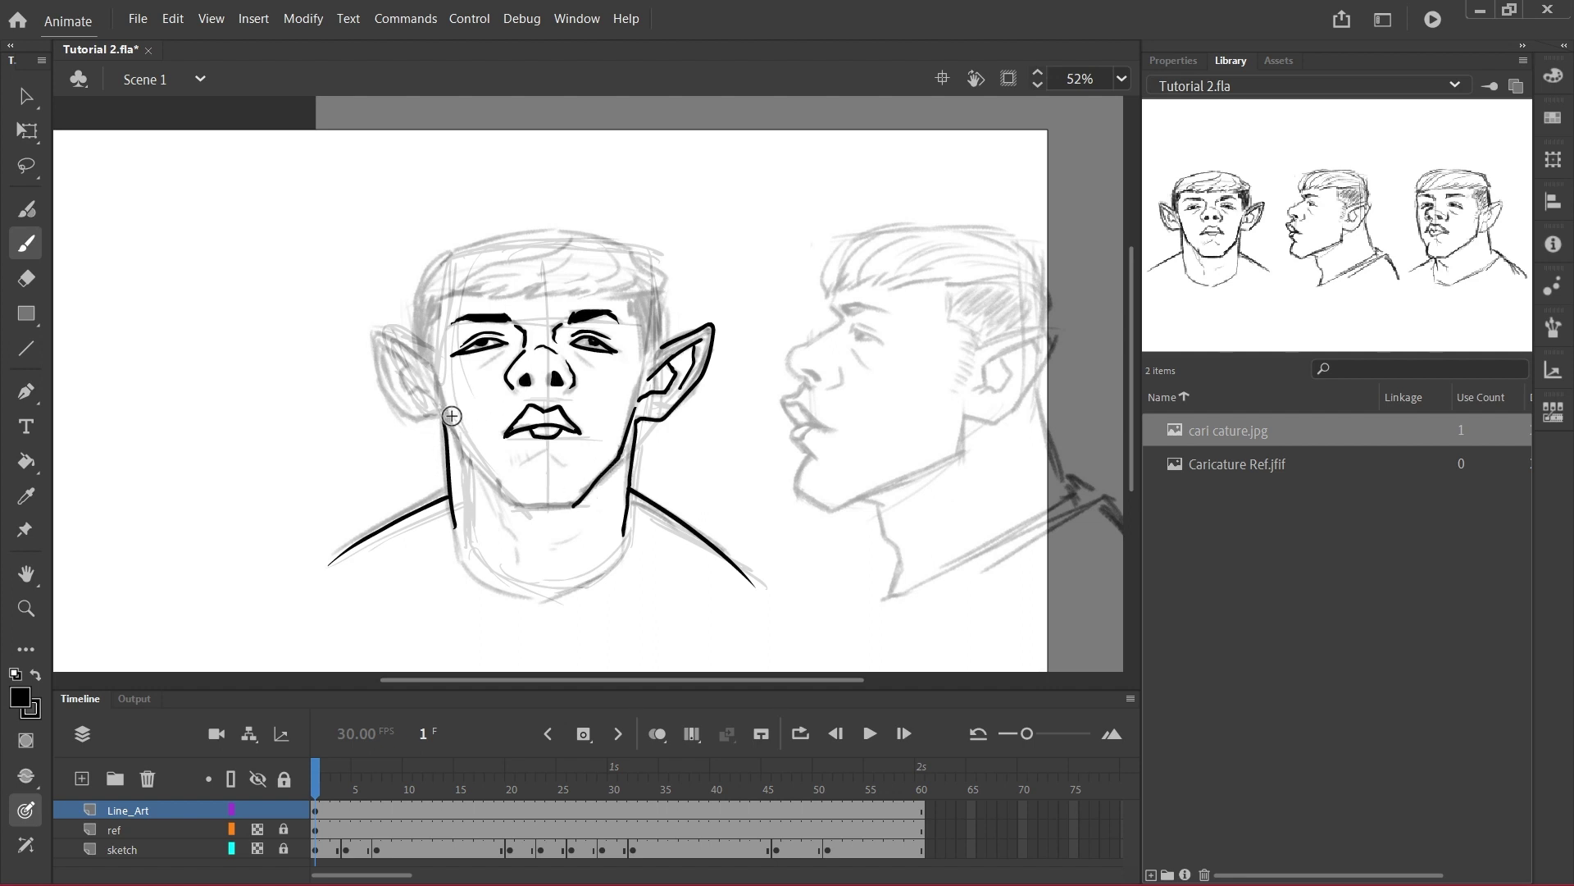
mouse_move(448, 403)
mouse_down()
mouse_move(500, 491)
mouse_move(579, 504)
mouse_move(592, 490)
mouse_move(561, 510)
mouse_move(568, 464)
mouse_up()
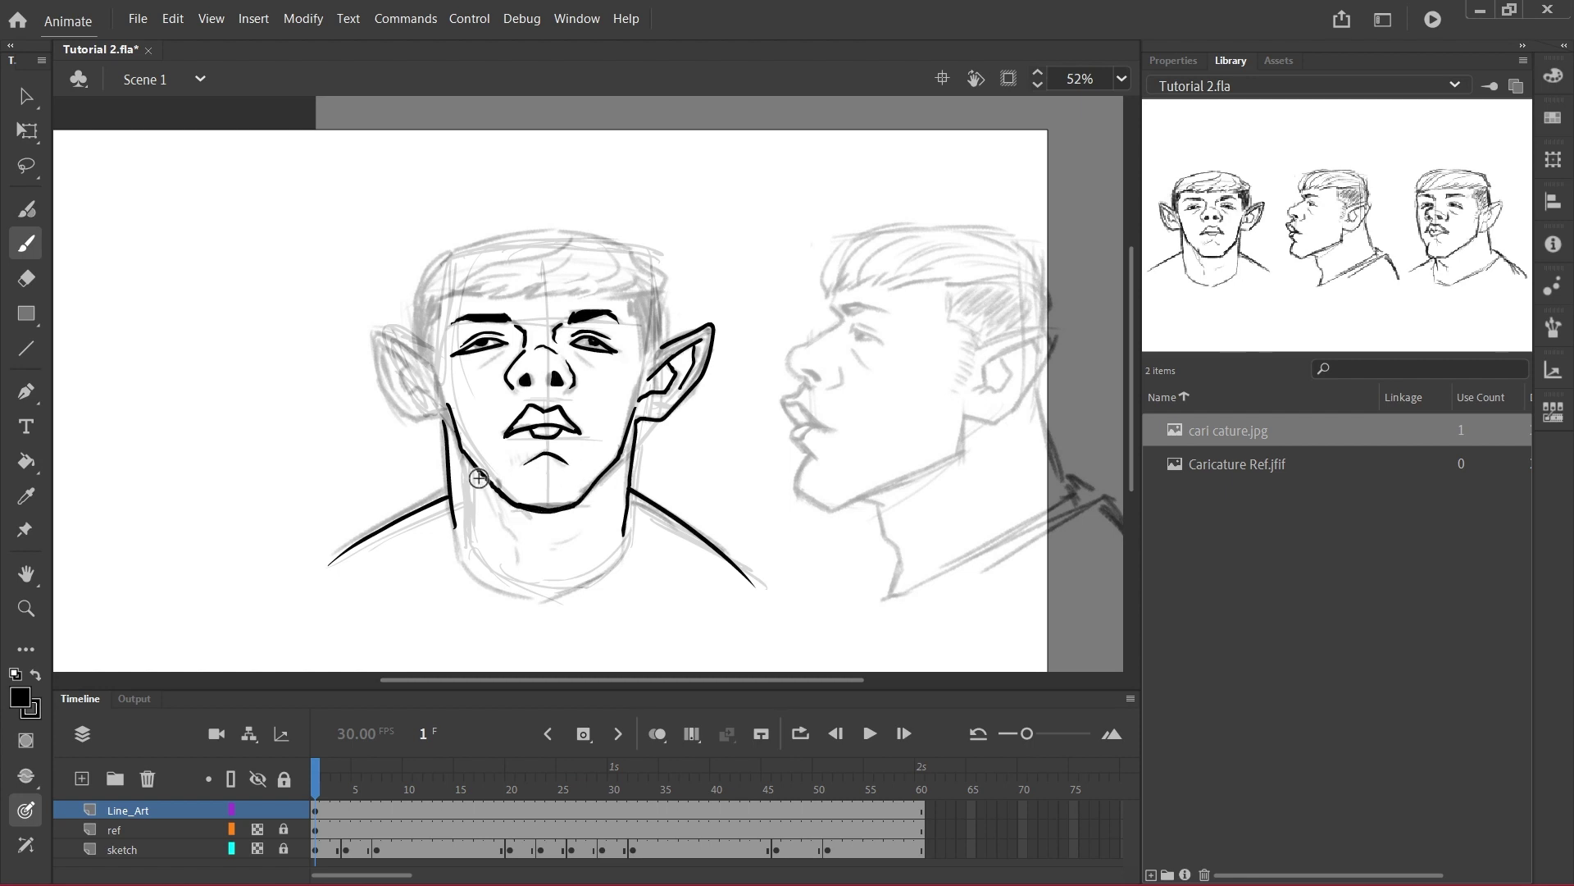
Ink the left-hand ear and solid black sideburns on both sides of the head, then tidy the ear with the eraser
mouse_move(428, 354)
mouse_down()
mouse_move(377, 339)
mouse_move(423, 414)
mouse_up()
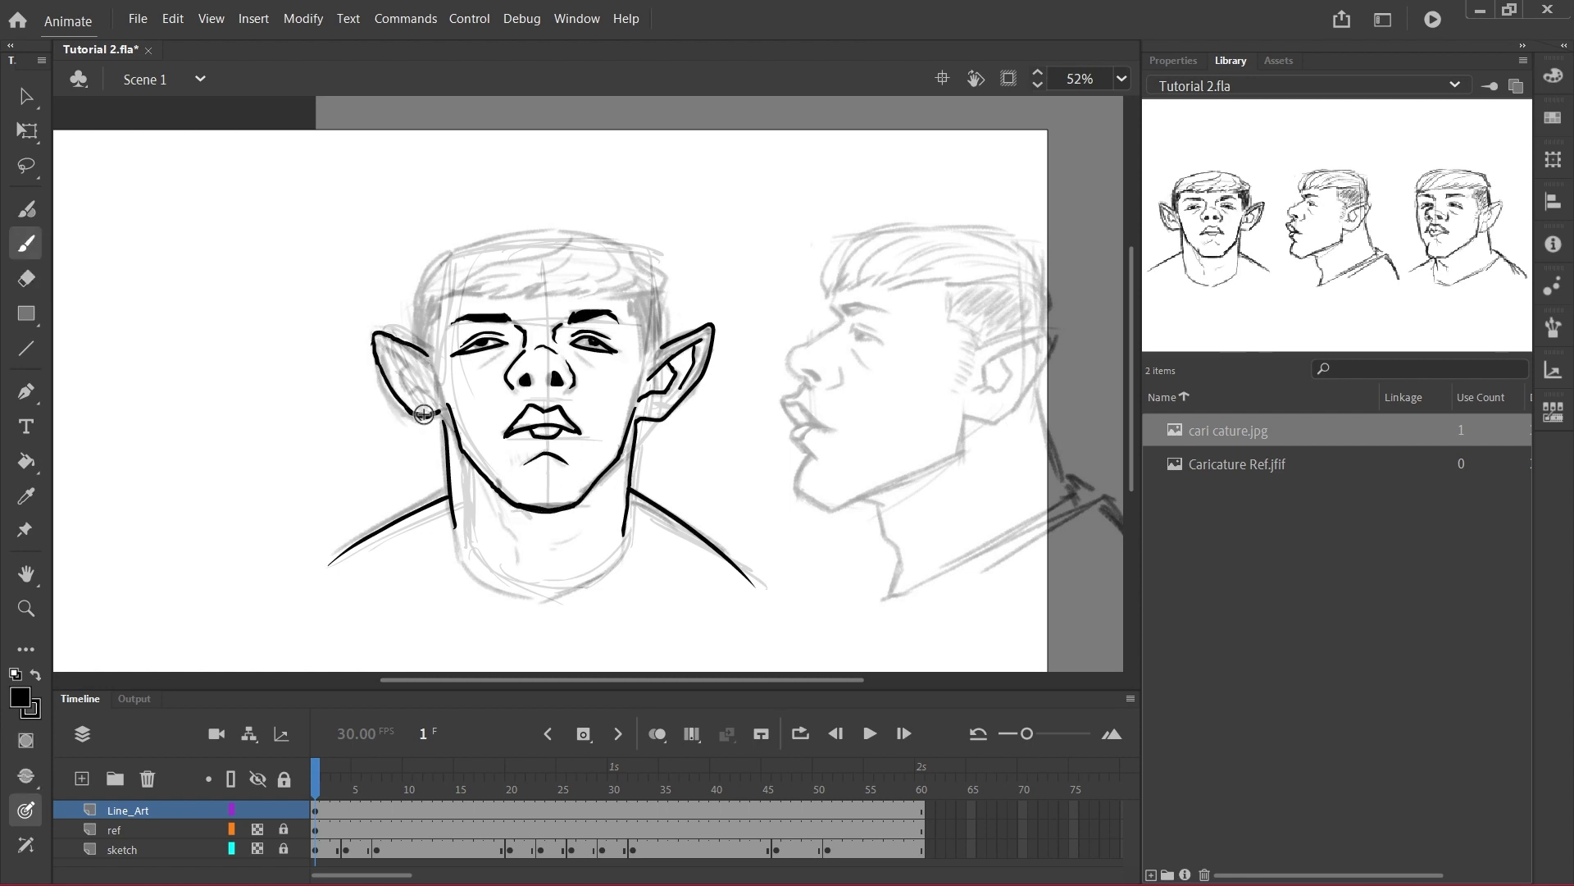
drag(381, 343, 427, 393)
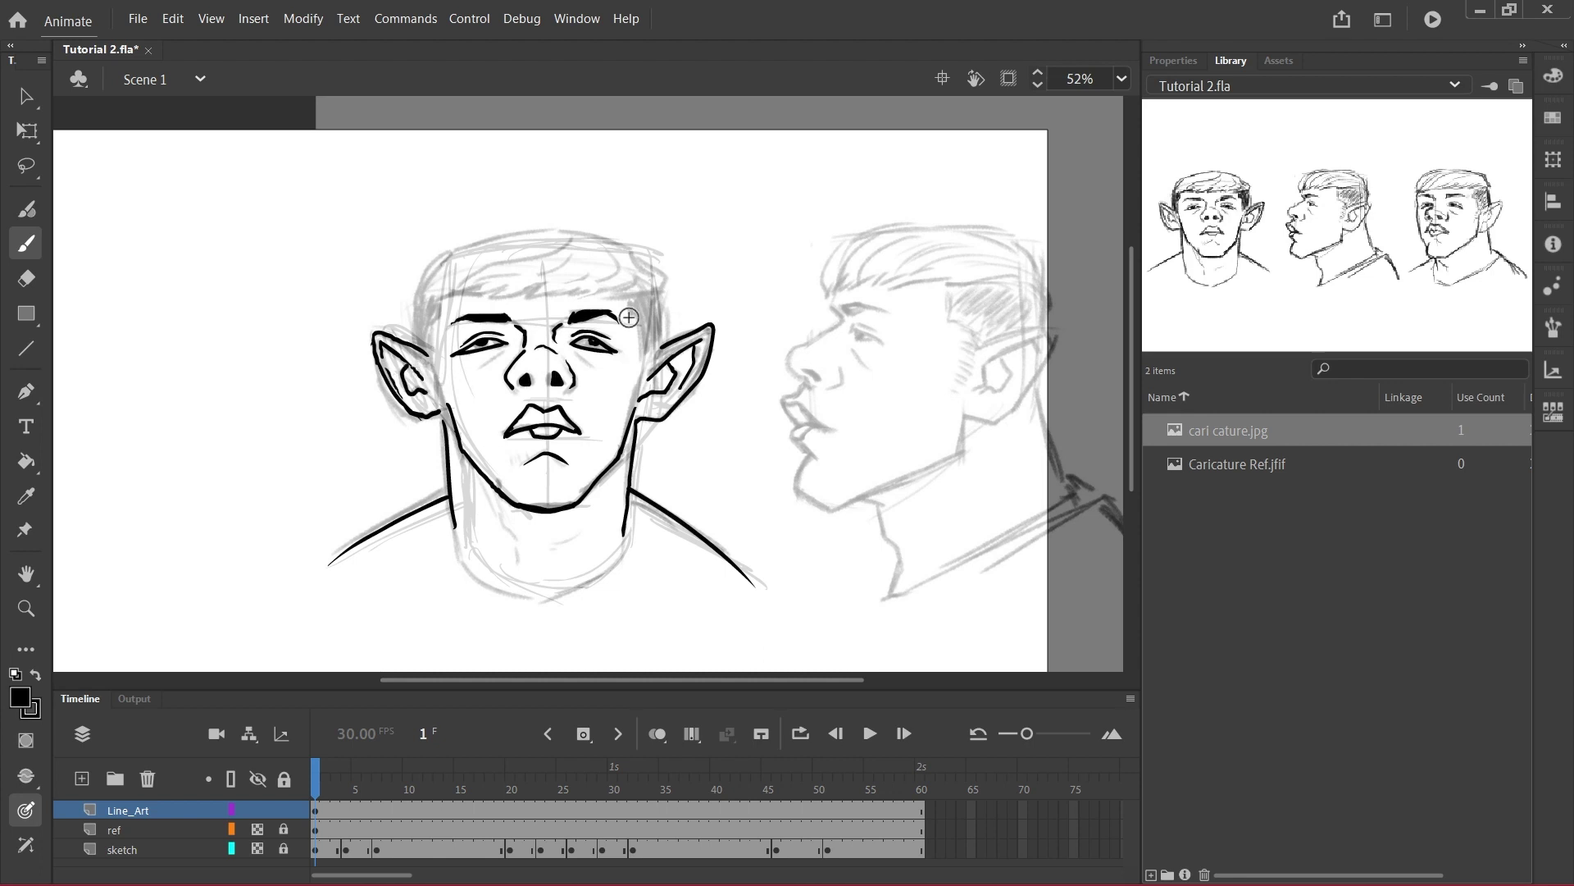
drag(421, 340, 415, 307)
mouse_move(636, 307)
mouse_down()
mouse_move(656, 359)
mouse_move(636, 378)
mouse_up()
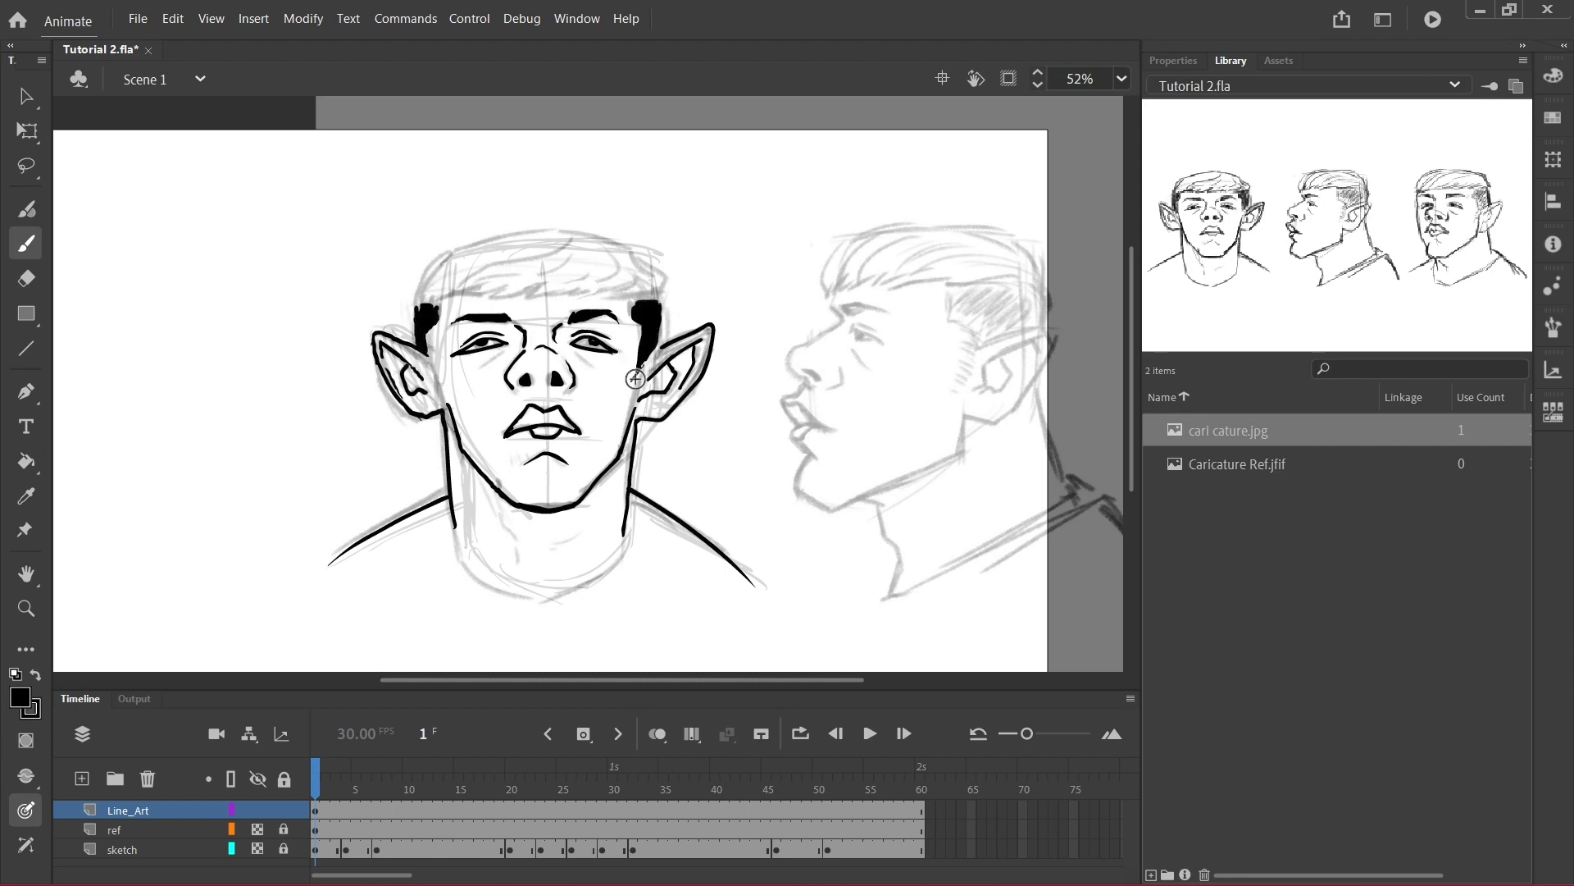
mouse_move(426, 352)
mouse_down()
mouse_move(433, 320)
mouse_move(447, 386)
mouse_up()
key(e)
drag(372, 327, 392, 353)
Ink the jagged fringe and the rounded outer outline of the front-view hair
key(b)
mouse_move(453, 300)
mouse_down()
mouse_move(430, 306)
mouse_move(522, 283)
mouse_move(660, 292)
mouse_up()
mouse_move(473, 238)
mouse_down()
mouse_move(636, 280)
mouse_move(625, 242)
mouse_move(664, 291)
mouse_up()
key(ctrl+z)
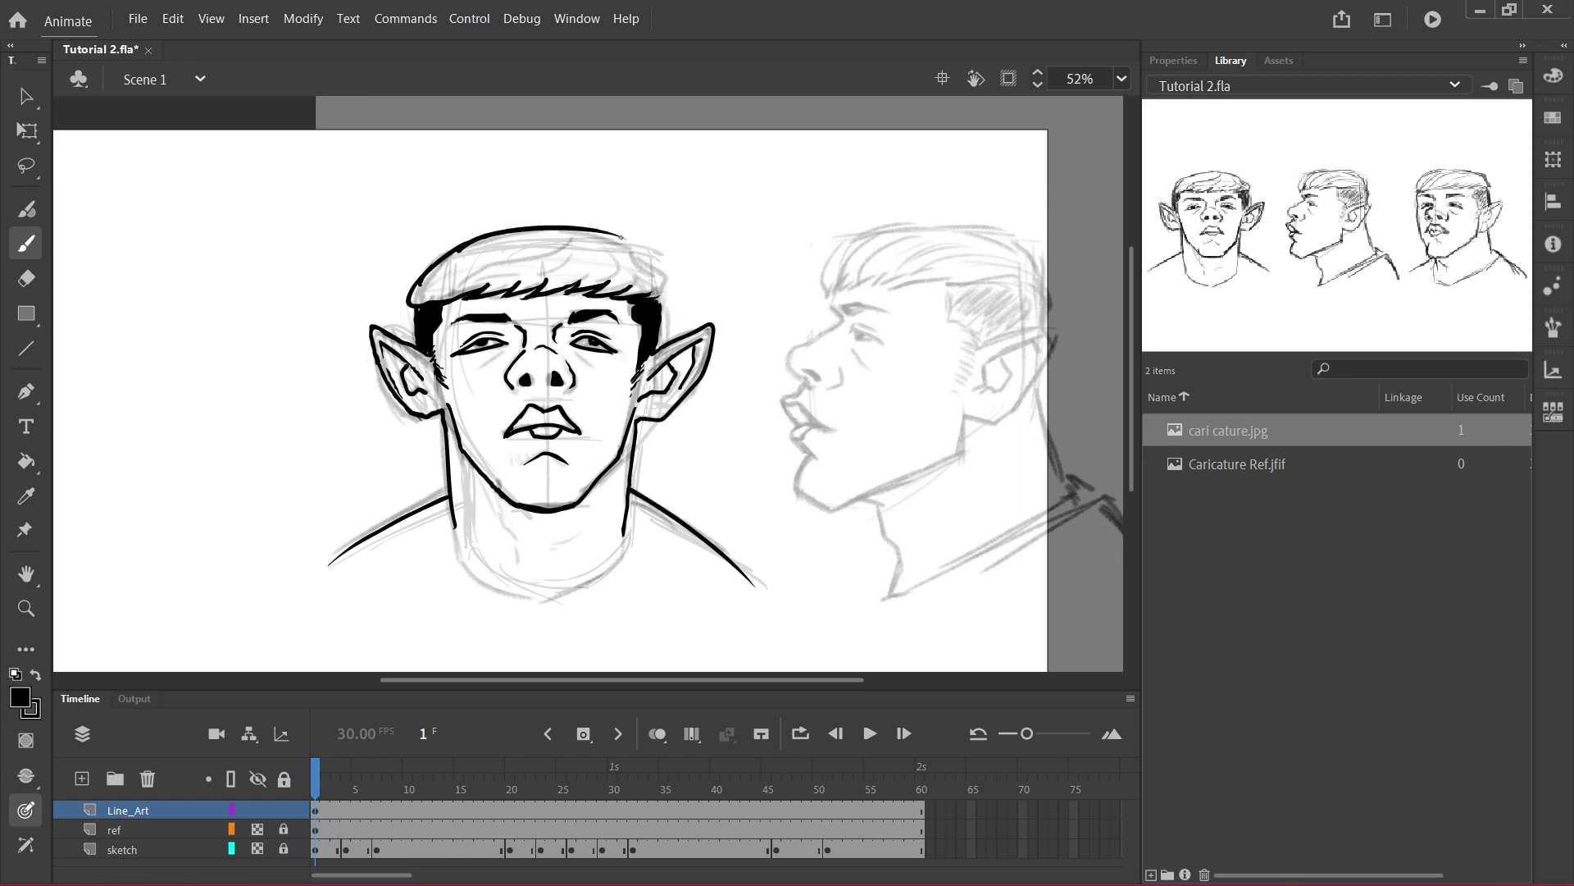
mouse_move(625, 240)
mouse_down()
mouse_move(670, 290)
mouse_move(655, 255)
mouse_move(634, 248)
mouse_move(665, 290)
mouse_up()
key(ctrl+z)
key(p)
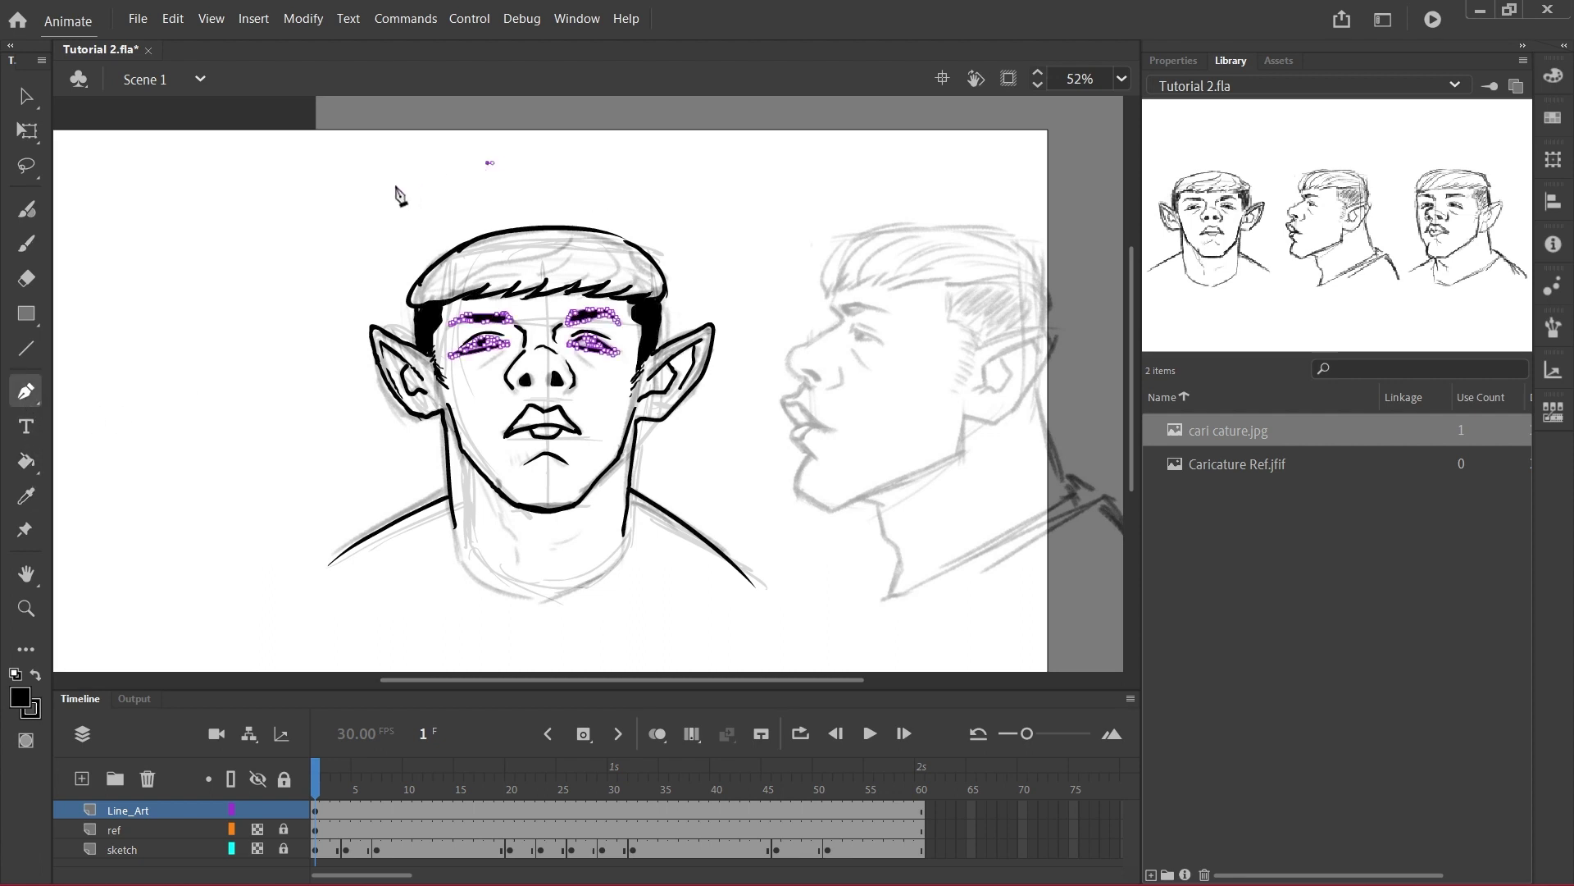
key(ctrl+z)
click(490, 163)
click(326, 211)
key(ctrl+z)
click(209, 242)
key(b)
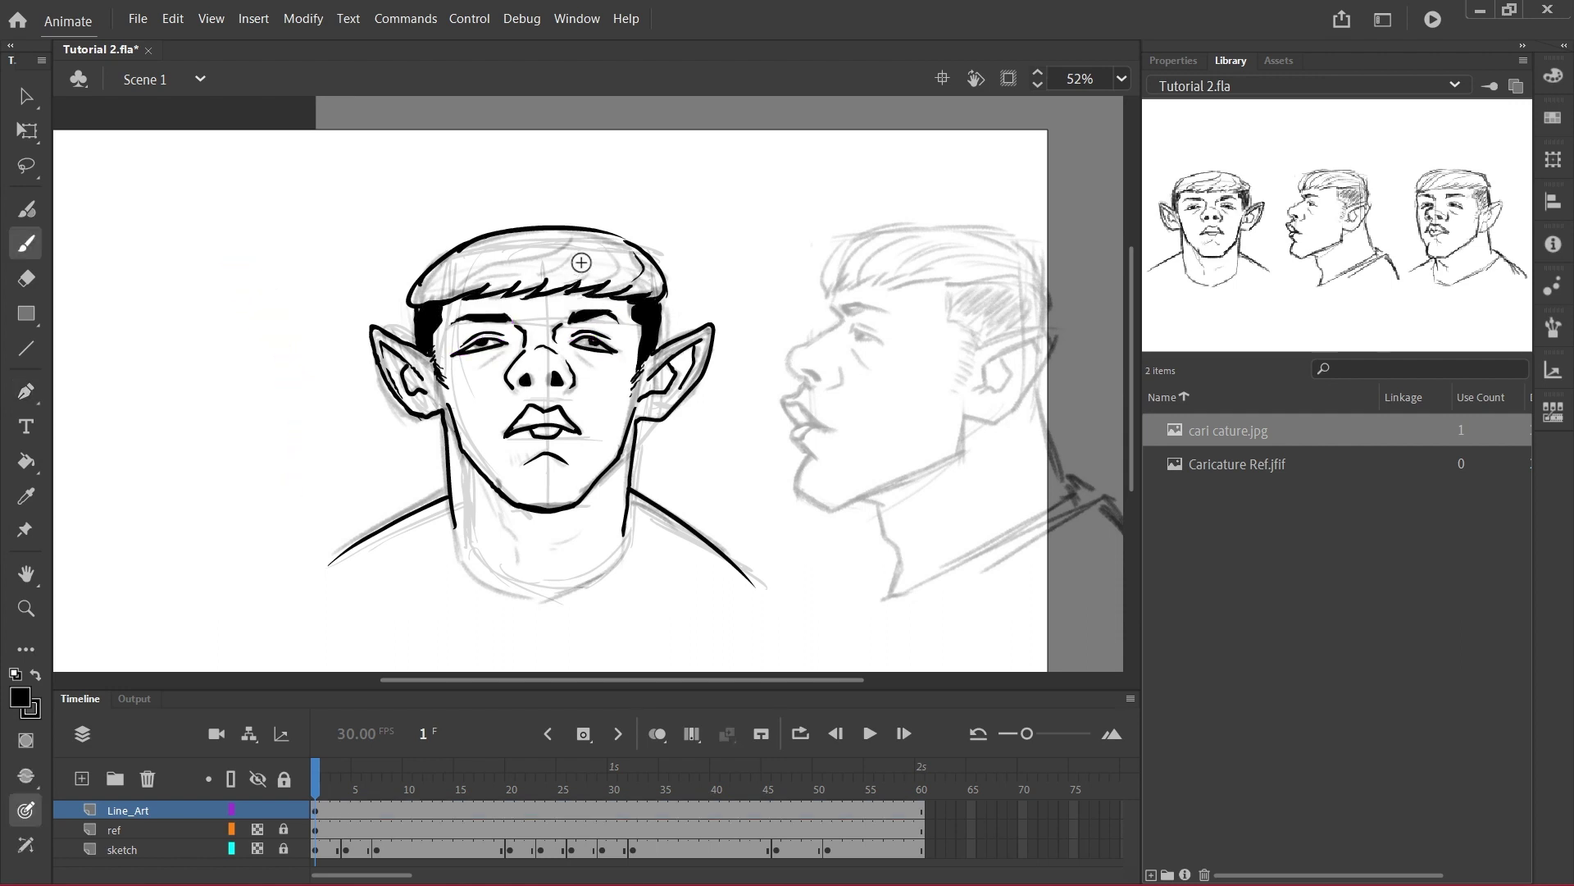
Ink the flowing strands inside the hair and the curved neckline on frame 1, saving the file along the way
mouse_move(614, 250)
mouse_down()
mouse_move(601, 271)
mouse_move(478, 273)
mouse_up()
key(ctrl+z)
drag(583, 239, 455, 282)
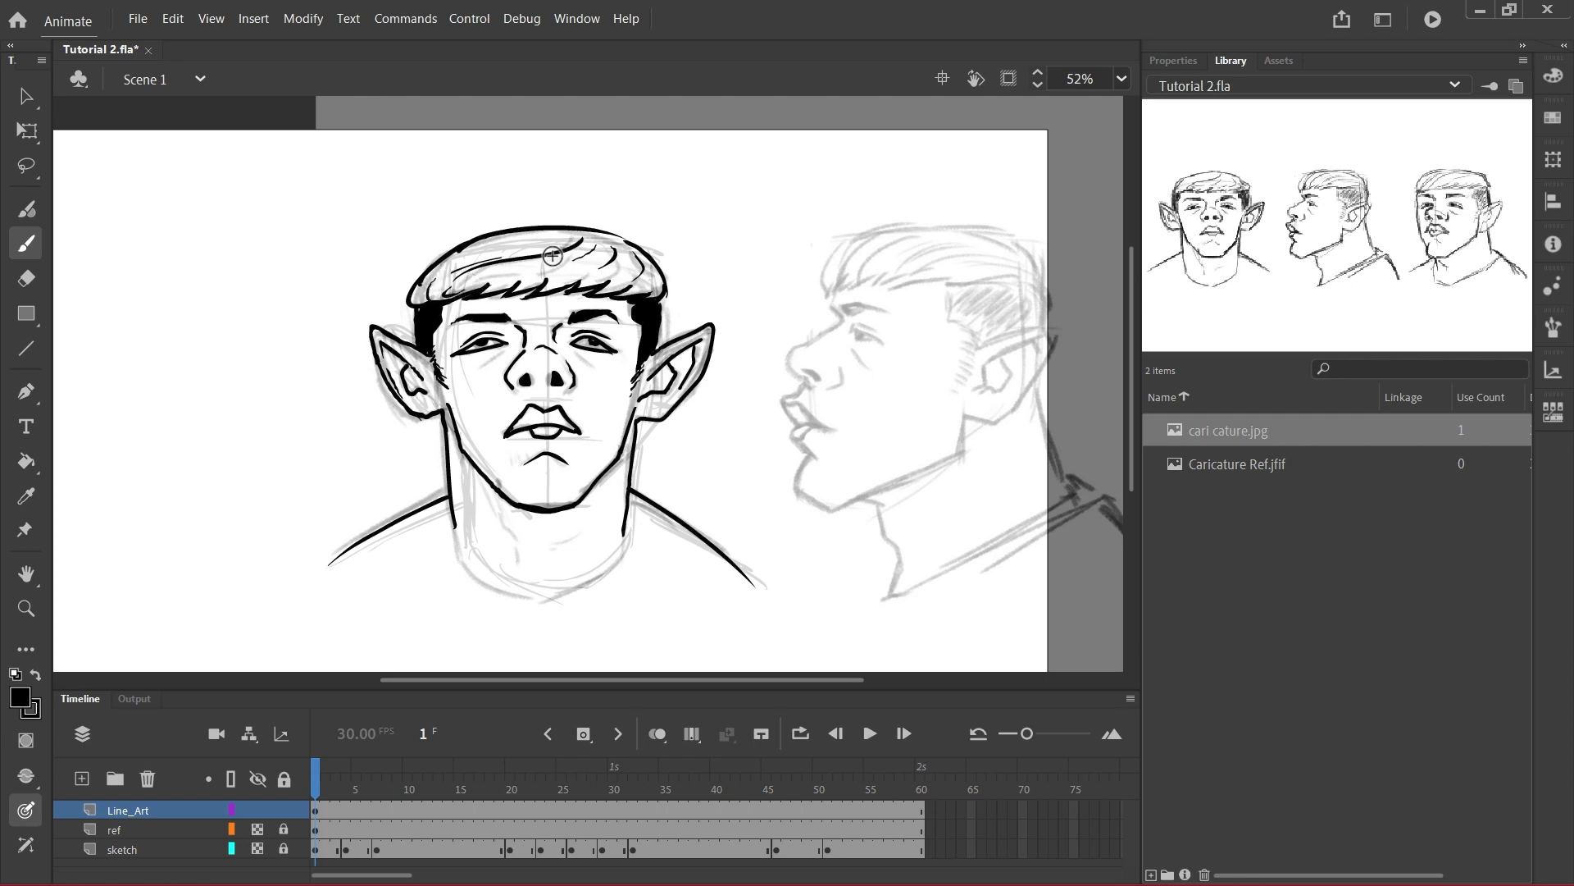
drag(457, 271, 554, 250)
key(ctrl+s)
mouse_move(454, 509)
mouse_down()
mouse_move(502, 579)
mouse_move(617, 540)
mouse_move(563, 585)
mouse_up()
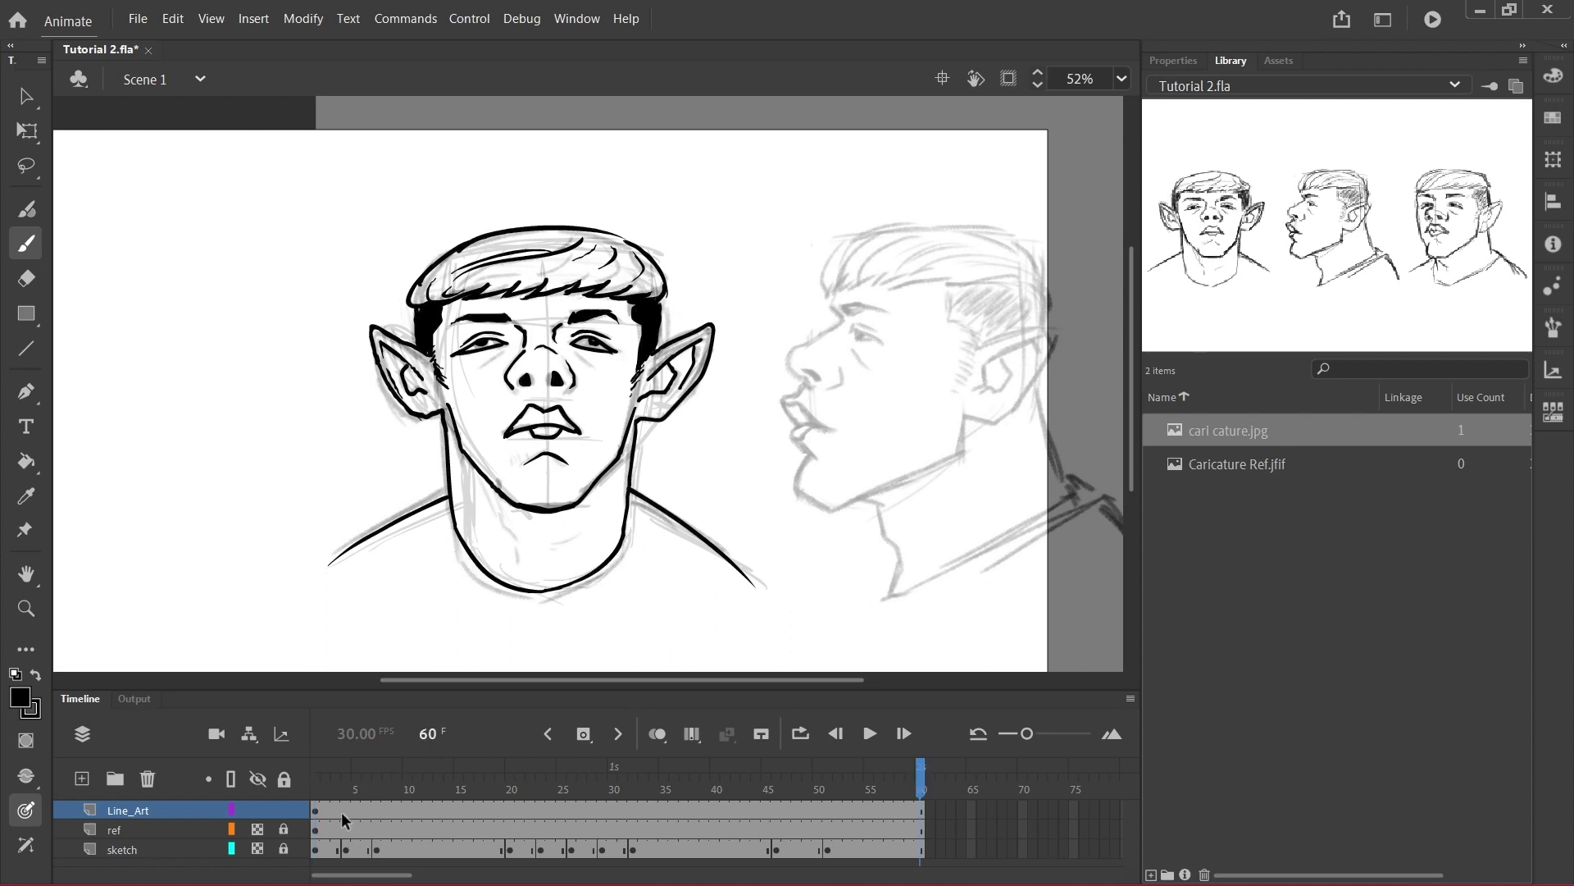
Insert a blank keyframe at frame 7 of the Line_Art layer
click(343, 811)
click(376, 812)
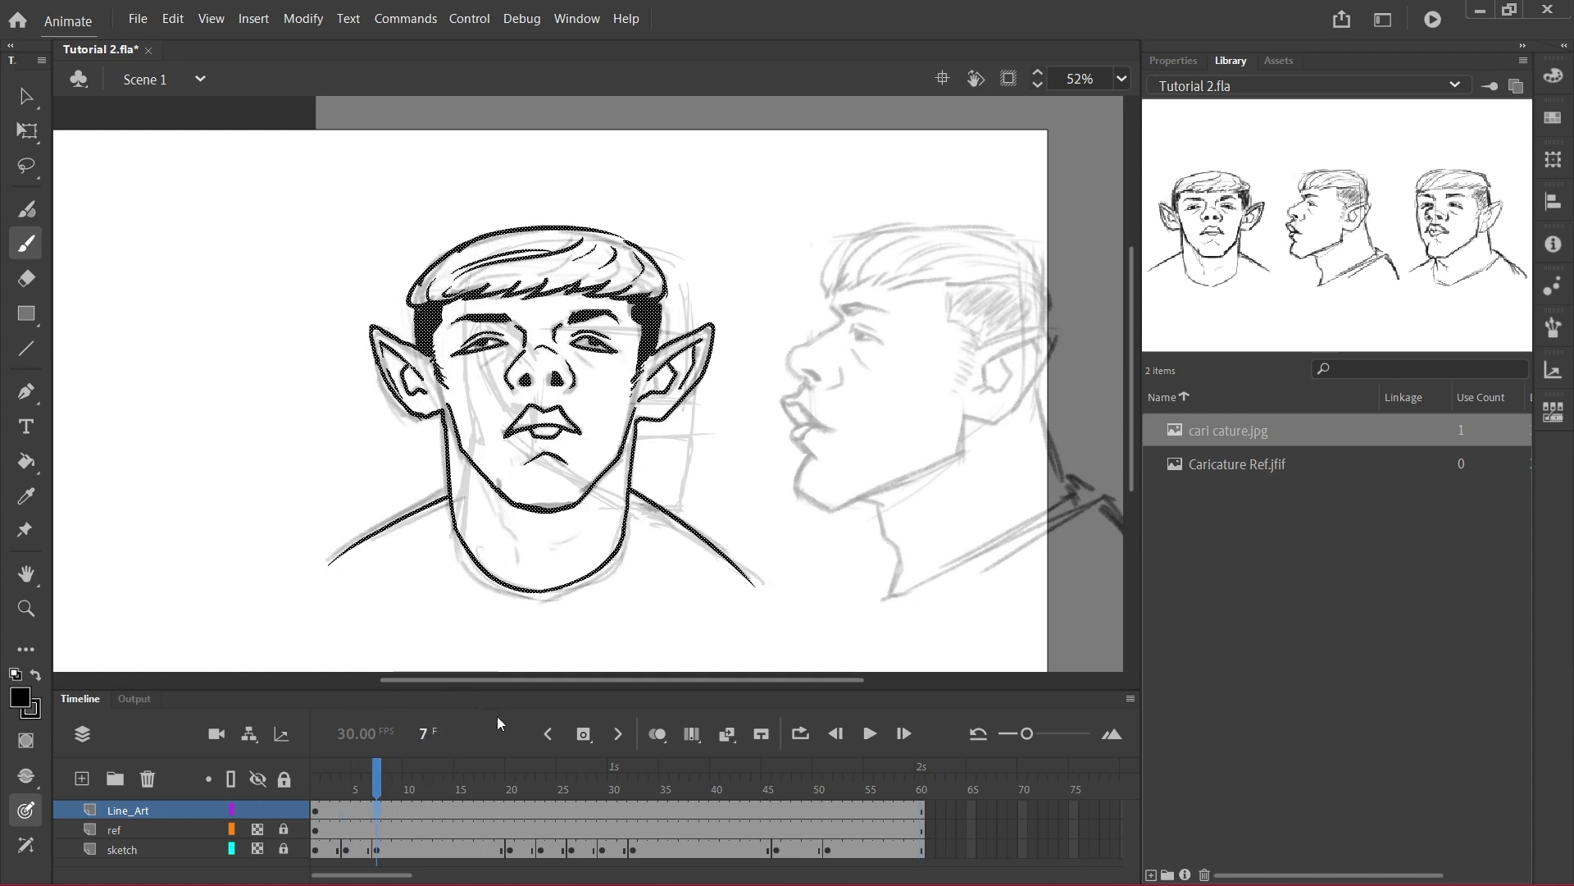
click(583, 735)
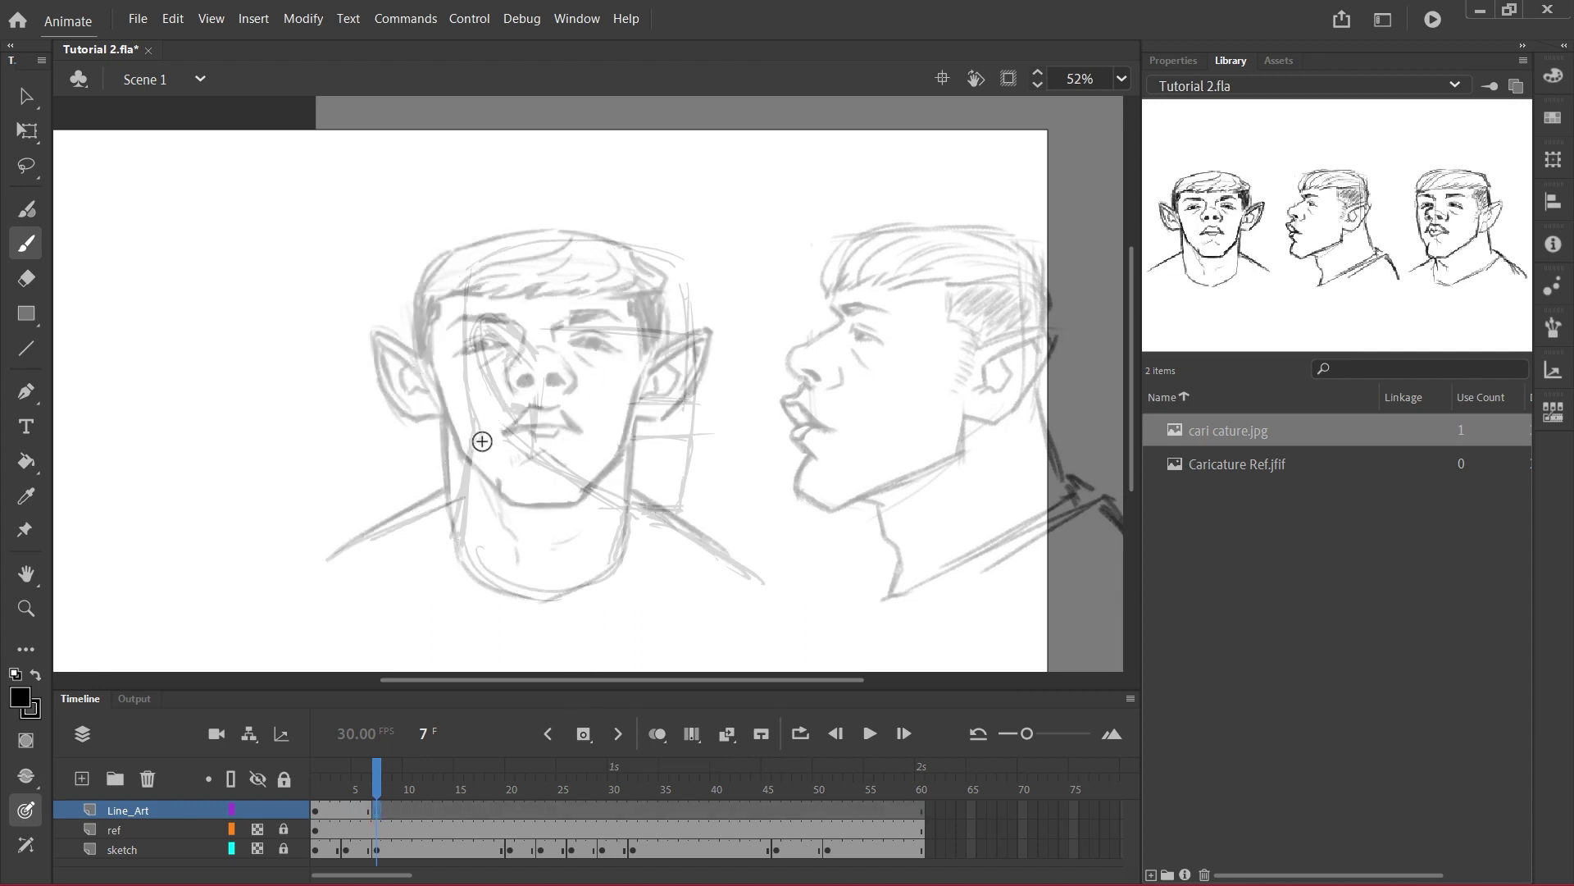
Unlock the ref layer, mirror the reference image horizontally with its profile head over the frame 7 sketch, and save the file
click(27, 131)
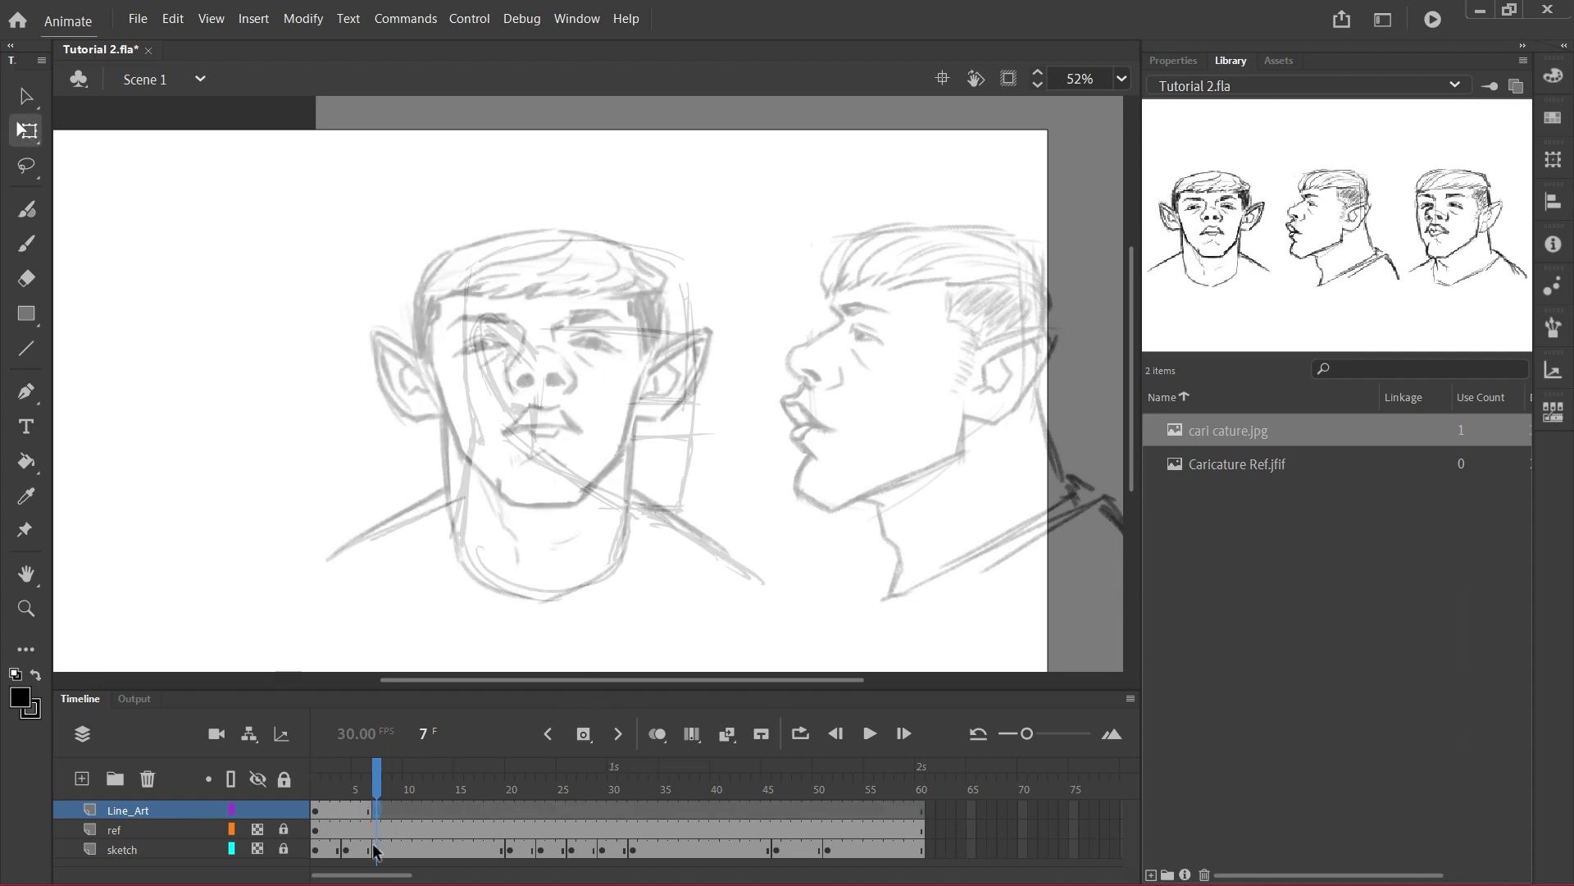
click(314, 828)
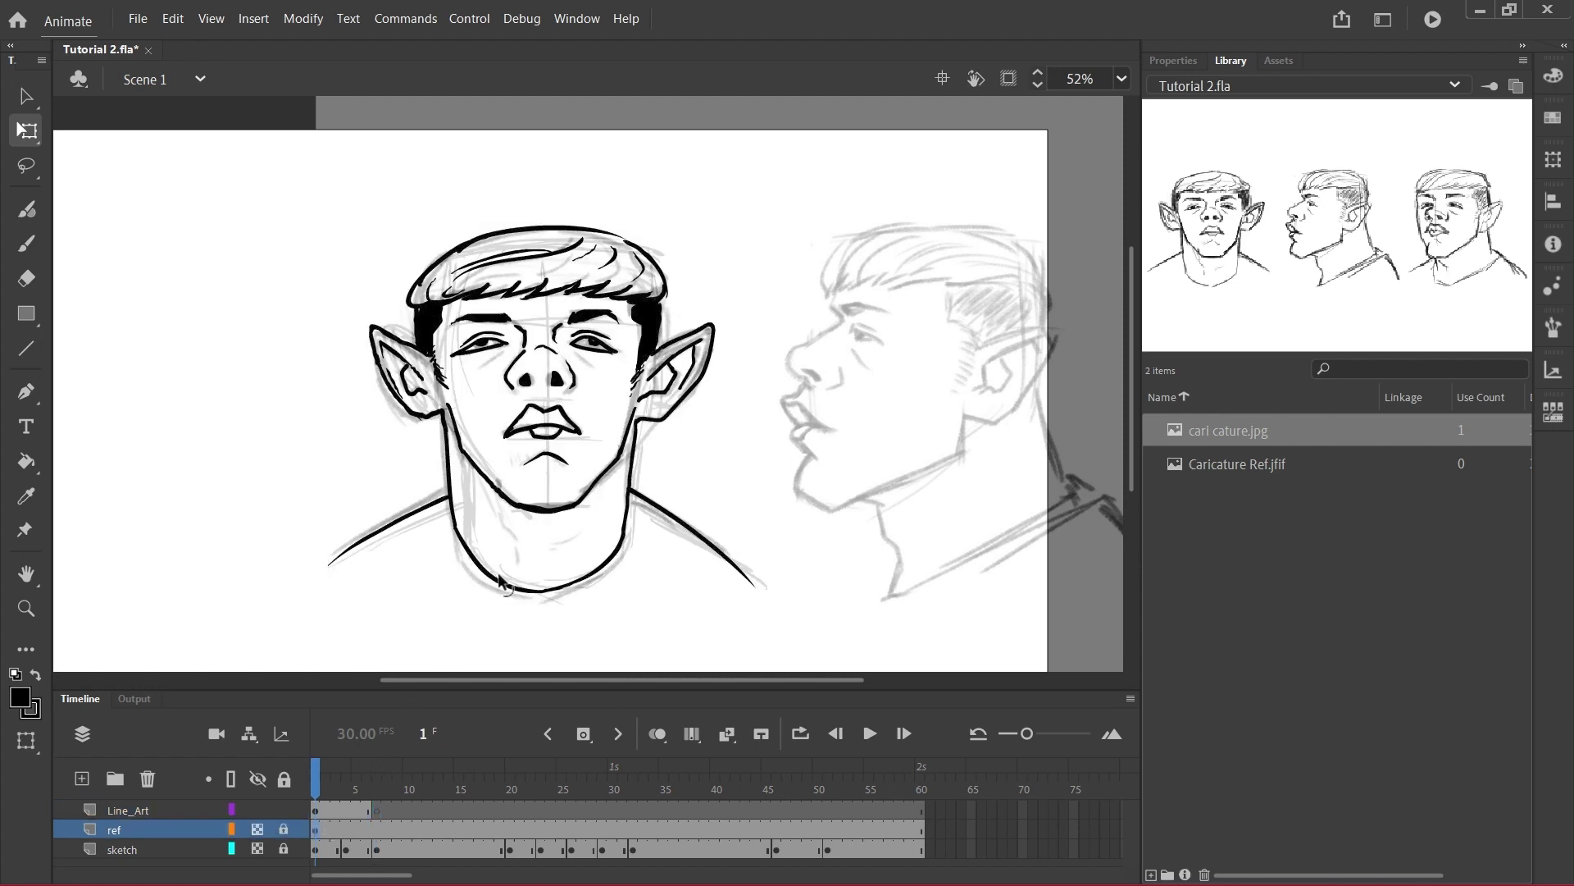
key(ctrl+minus)
click(286, 828)
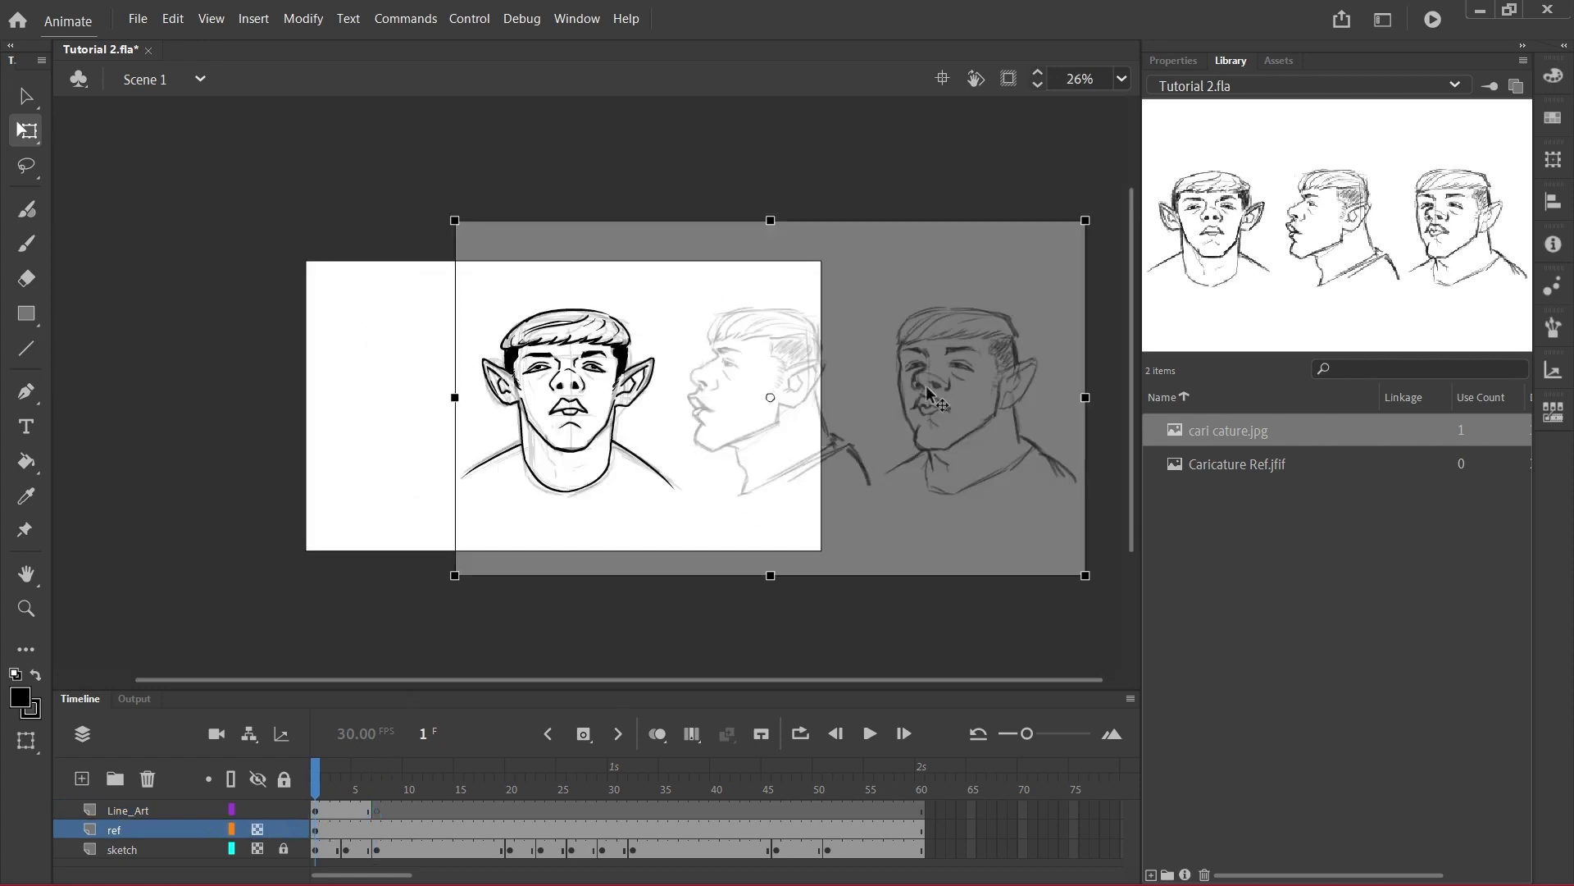
drag(927, 392, 931, 392)
drag(938, 445, 838, 449)
key(ctrl+equal)
key(ctrl+s)
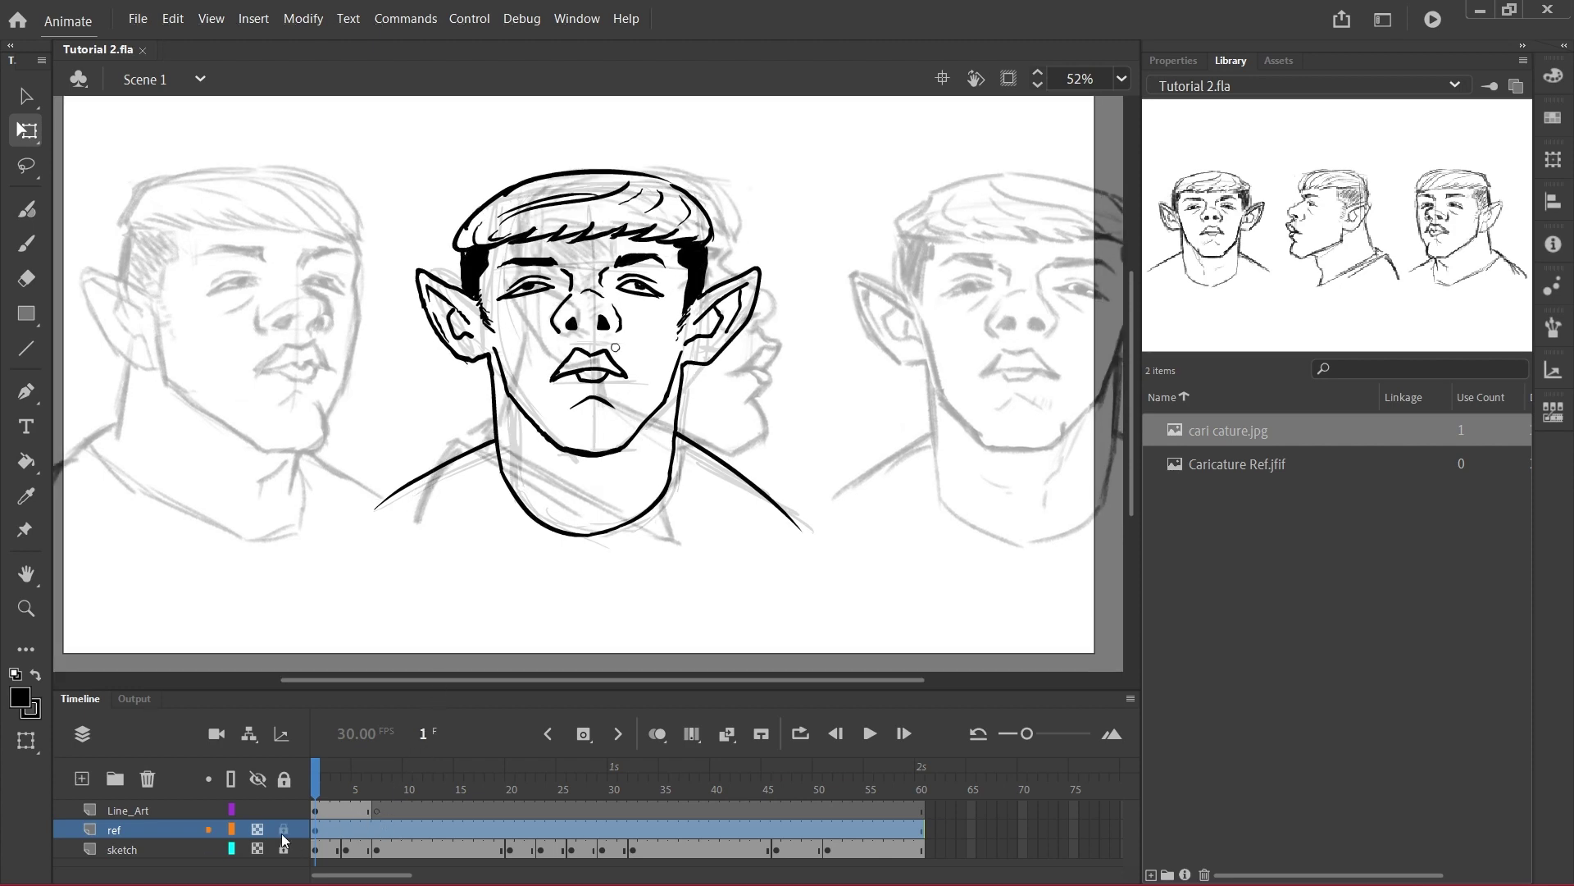
Lock the ref layer and ink the profile head's eyebrow on frame 7 of the Line_Art layer
click(377, 812)
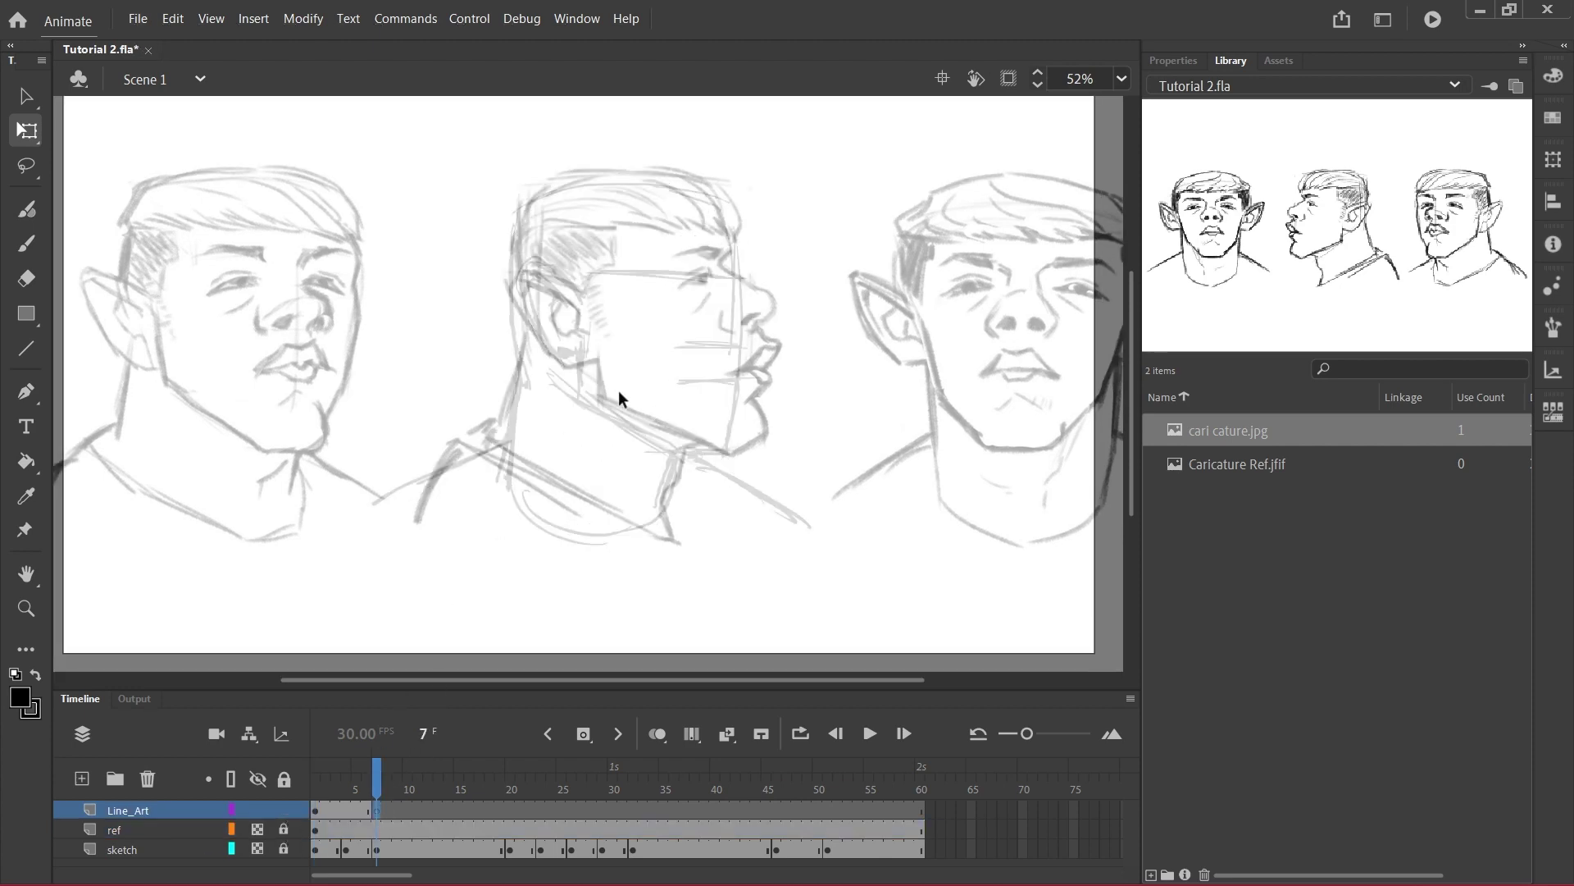
key(b)
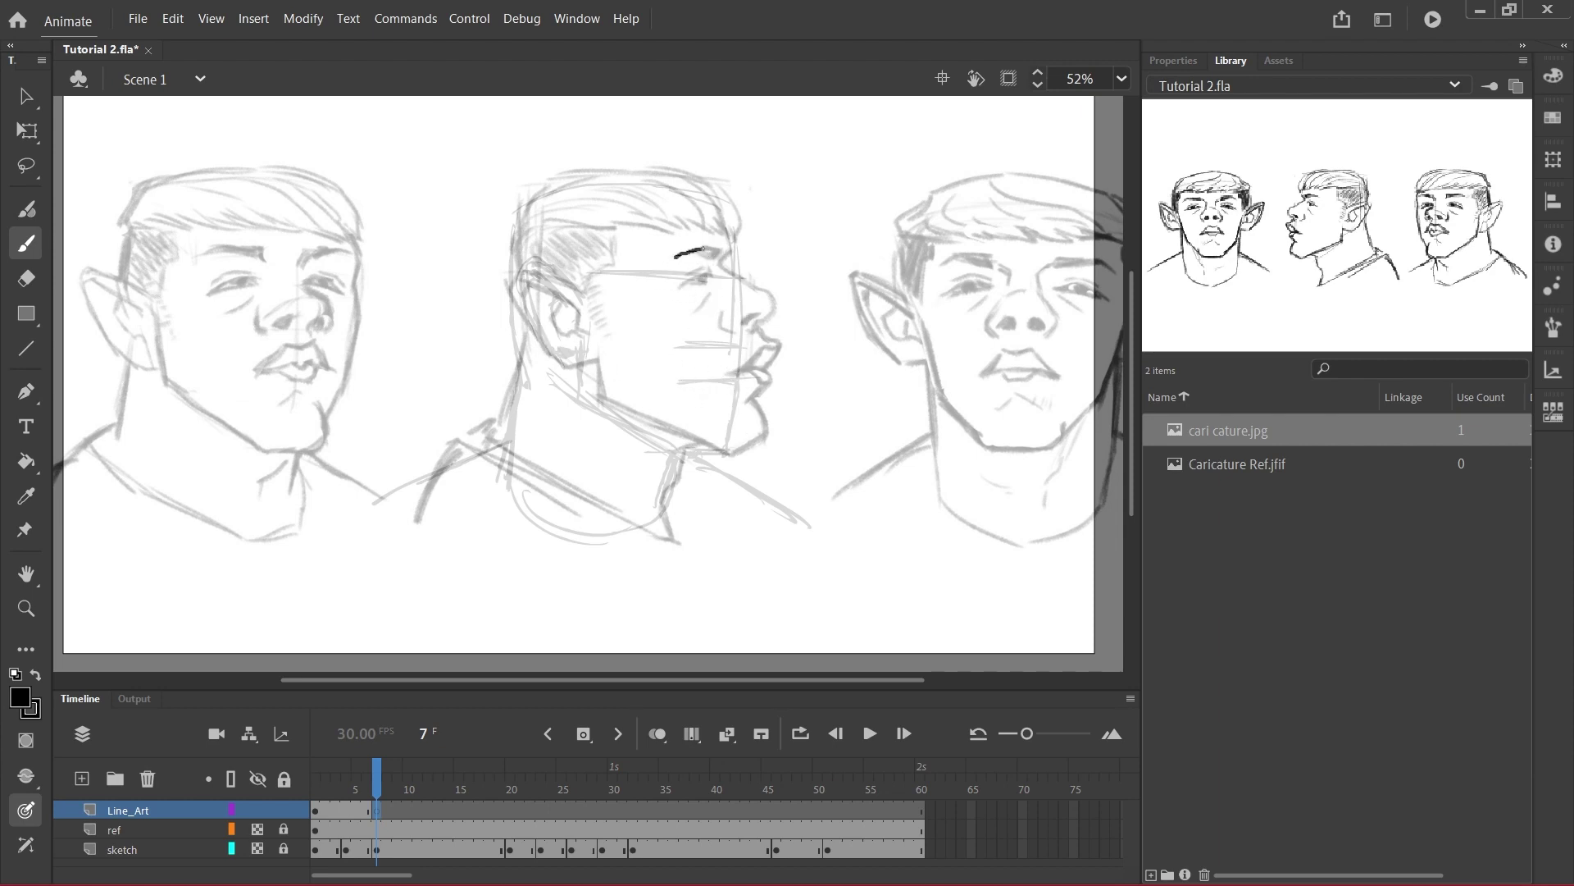
key(ctrl+z)
drag(705, 247, 682, 258)
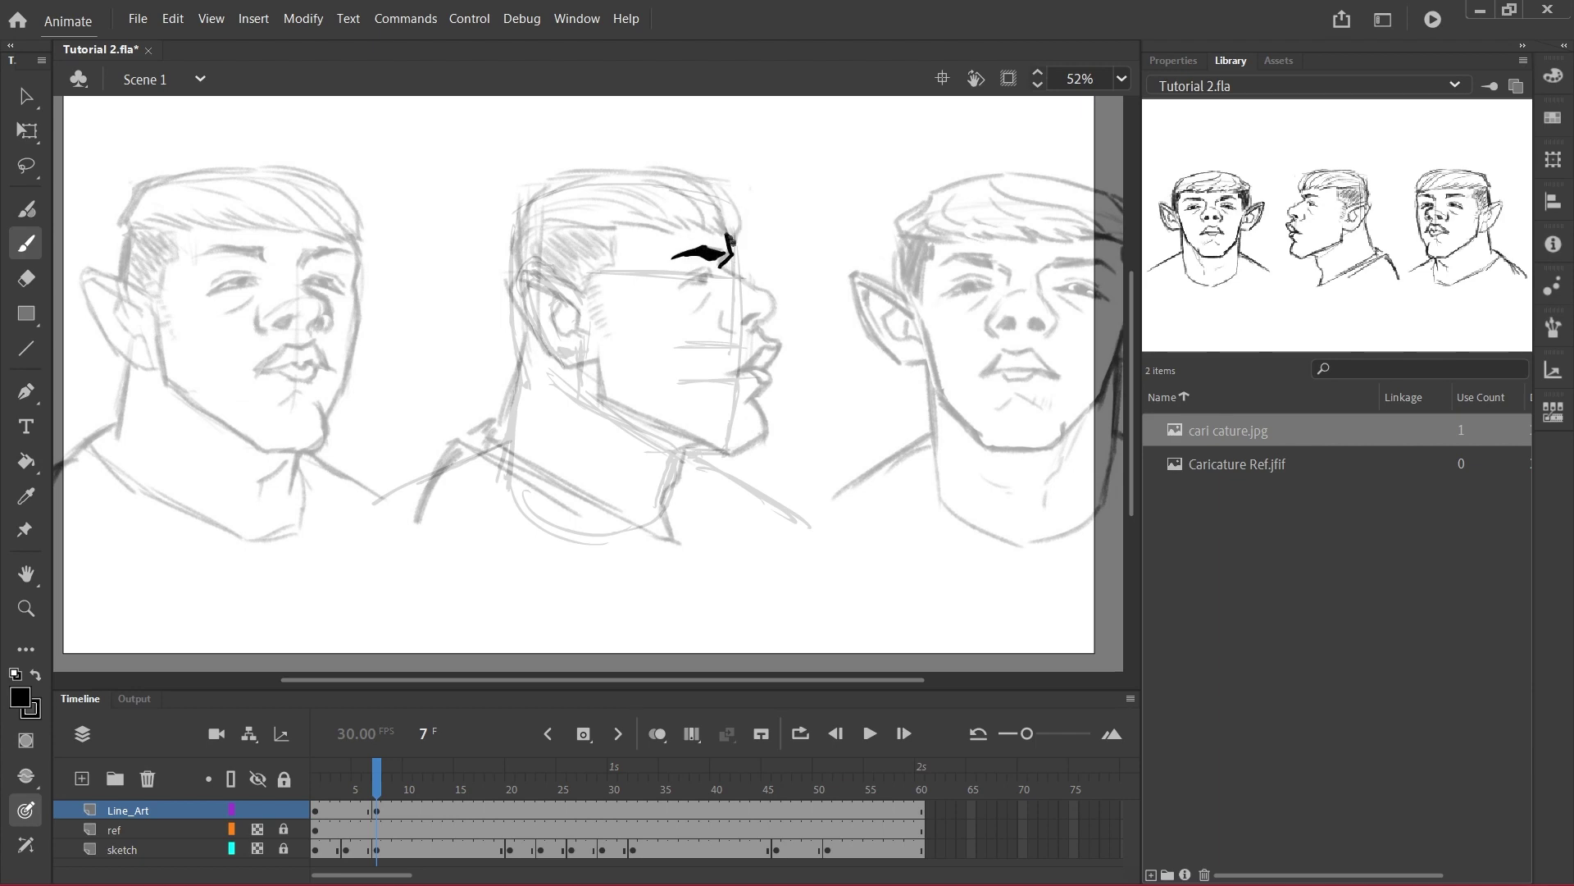
Ink the profile head's hair on frame 7 with its outer outline, fringe edge and inner strands
mouse_move(724, 228)
mouse_down()
mouse_move(706, 182)
mouse_move(739, 236)
mouse_move(704, 176)
mouse_move(732, 206)
mouse_up()
mouse_move(545, 187)
mouse_down()
mouse_move(515, 254)
mouse_move(571, 223)
mouse_move(690, 229)
mouse_move(592, 170)
mouse_up()
key(ctrl+z)
mouse_move(716, 181)
mouse_down()
mouse_move(592, 169)
mouse_move(498, 200)
mouse_up()
key(ctrl+z)
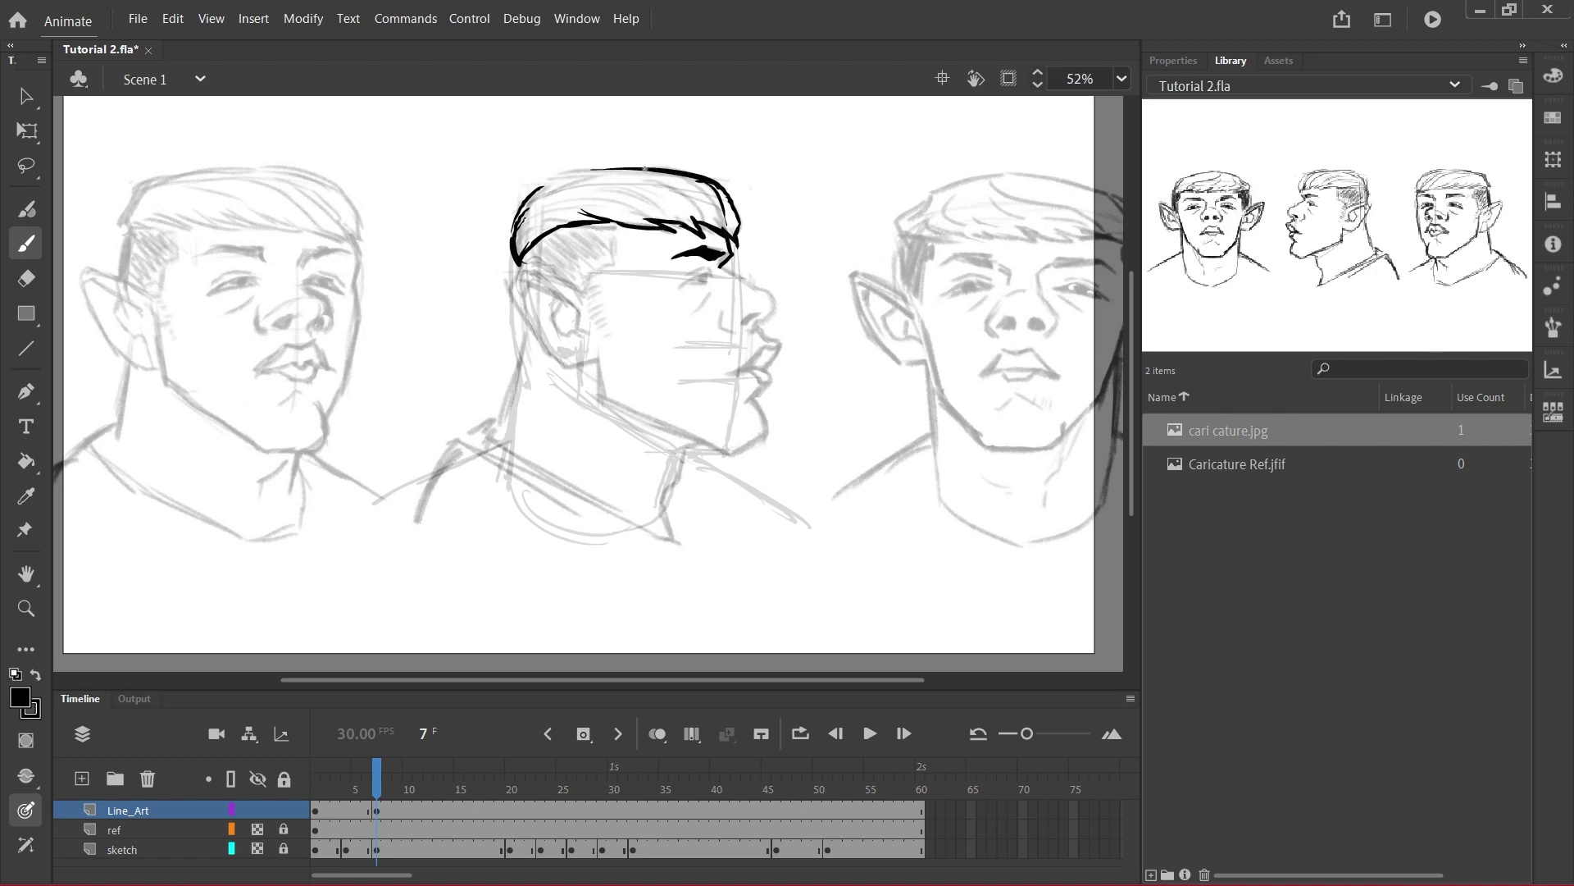
drag(645, 169, 528, 215)
key(ctrl+z)
mouse_move(645, 168)
mouse_down()
mouse_move(566, 176)
mouse_move(609, 170)
mouse_move(520, 205)
mouse_move(623, 191)
mouse_move(679, 205)
mouse_up()
key(ctrl+z)
key(ctrl+z)
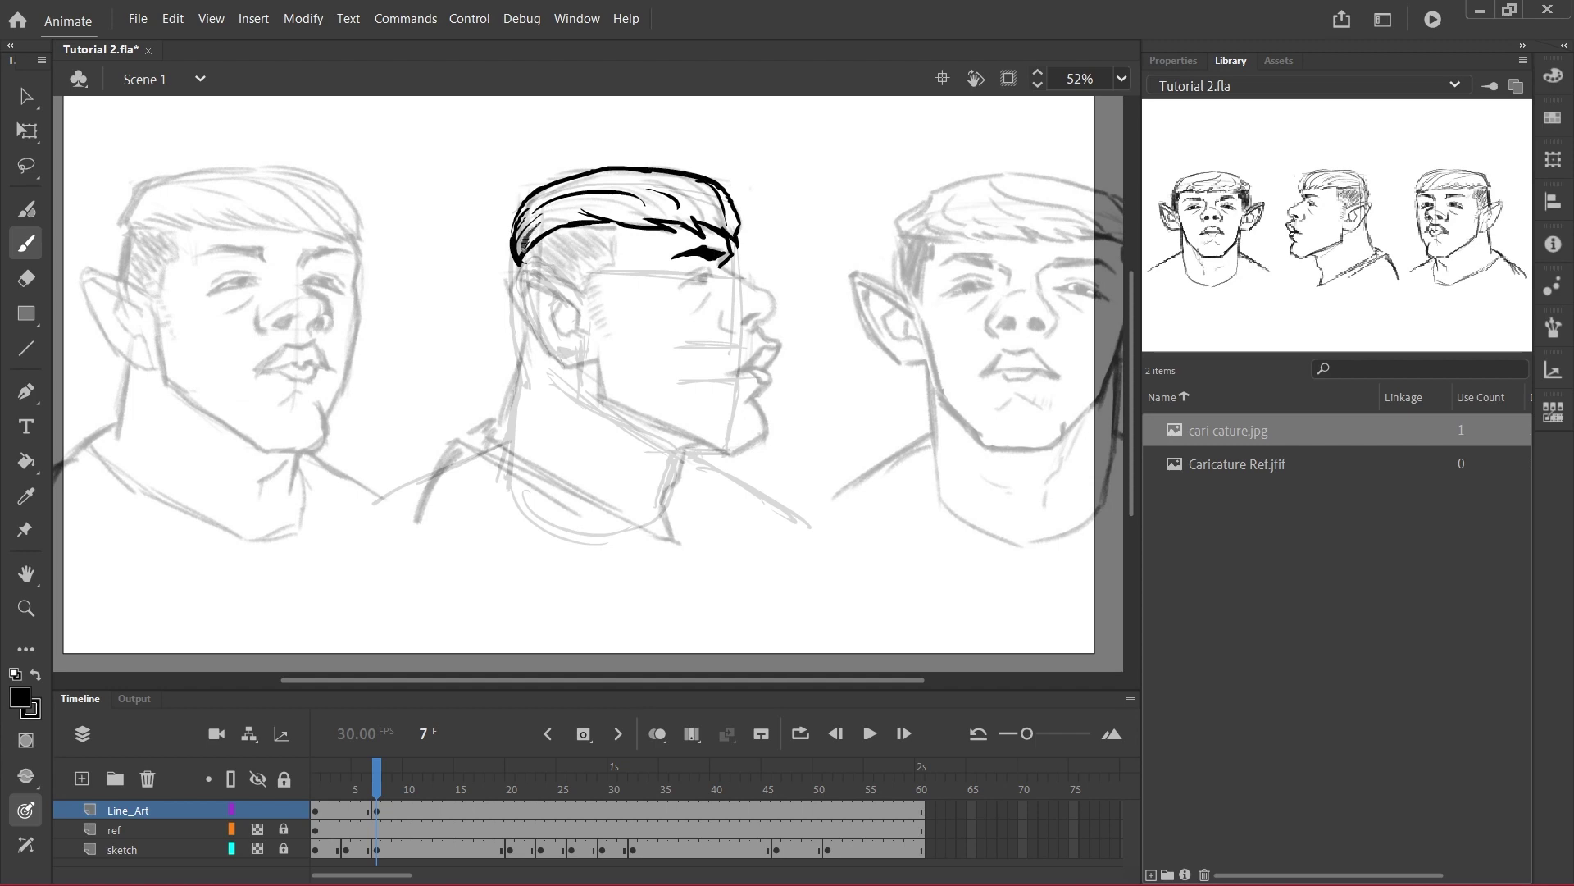
drag(545, 226, 575, 219)
Ink the back and front of the profile head's neck, the curved neckline and both shoulder lines
drag(638, 330, 633, 359)
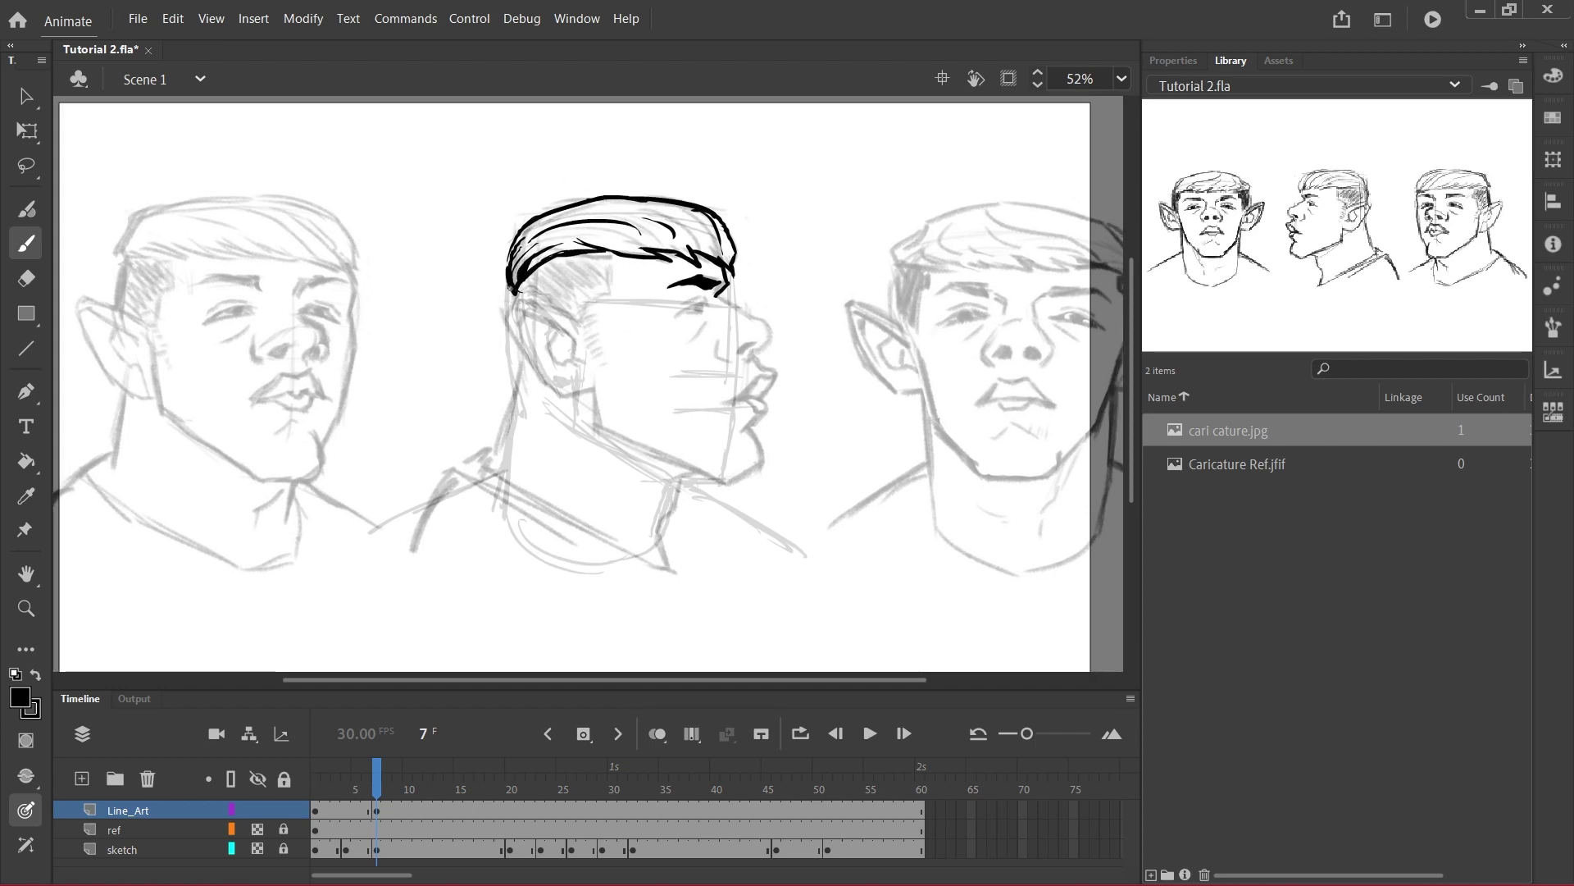
mouse_move(516, 351)
mouse_down()
mouse_move(513, 427)
mouse_move(497, 466)
mouse_up()
drag(703, 471, 654, 535)
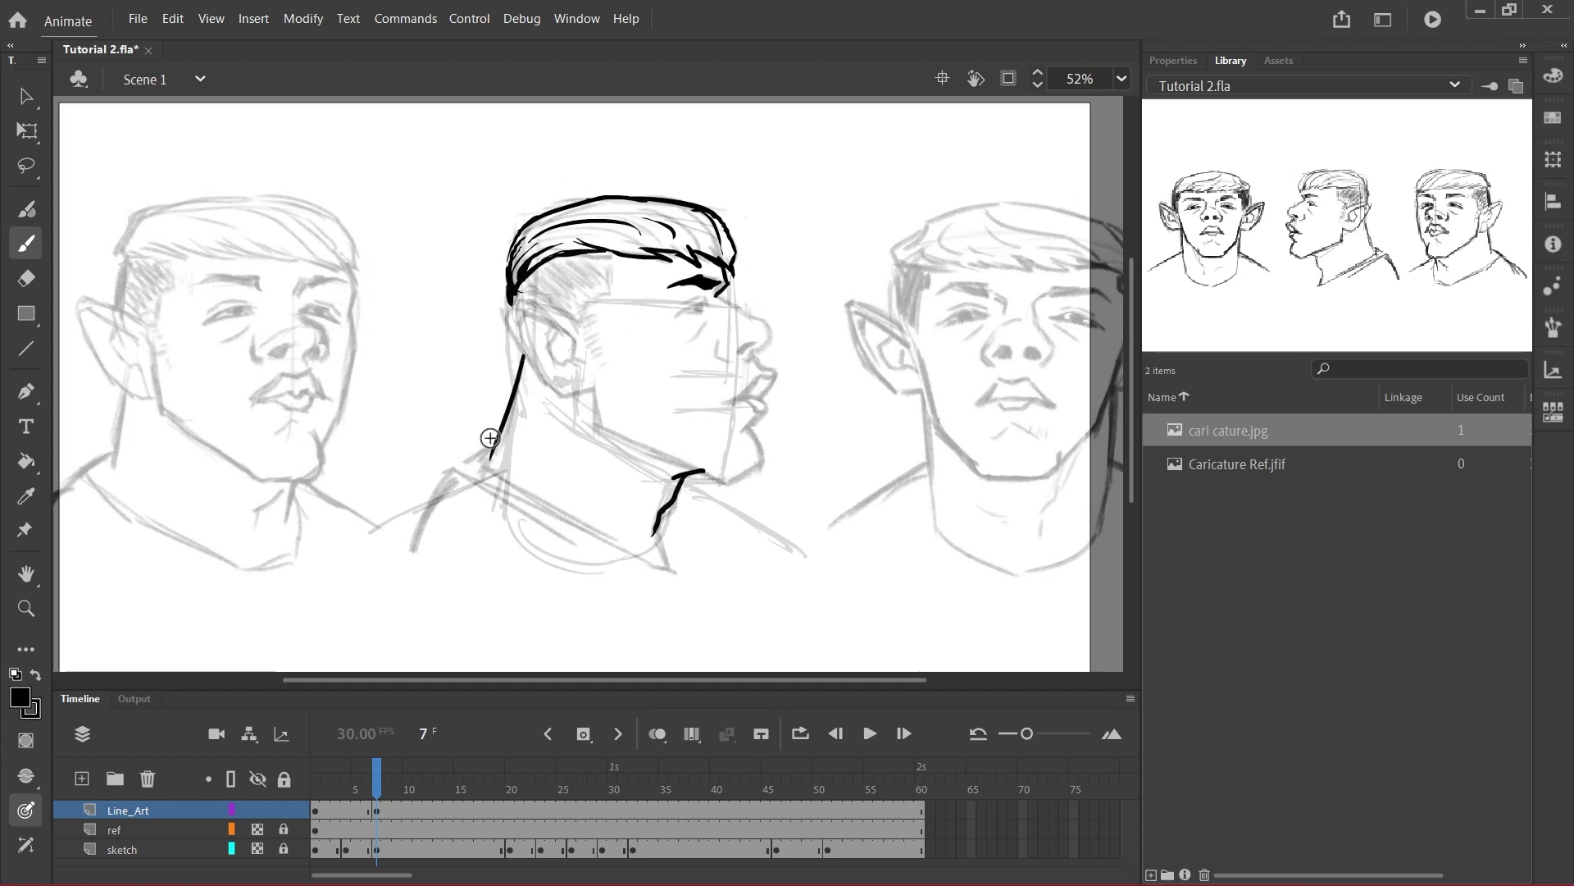
drag(497, 469, 656, 533)
drag(496, 471, 351, 543)
drag(680, 480, 783, 545)
Ink the profile's nose, lips, chin and jawline, and the pointed ear with its inner fold
mouse_move(719, 297)
mouse_down()
mouse_move(767, 324)
mouse_move(753, 361)
mouse_up()
mouse_move(742, 343)
mouse_down()
mouse_move(717, 359)
mouse_move(722, 405)
mouse_move(747, 417)
mouse_move(704, 474)
mouse_move(592, 385)
mouse_up()
drag(499, 300, 556, 392)
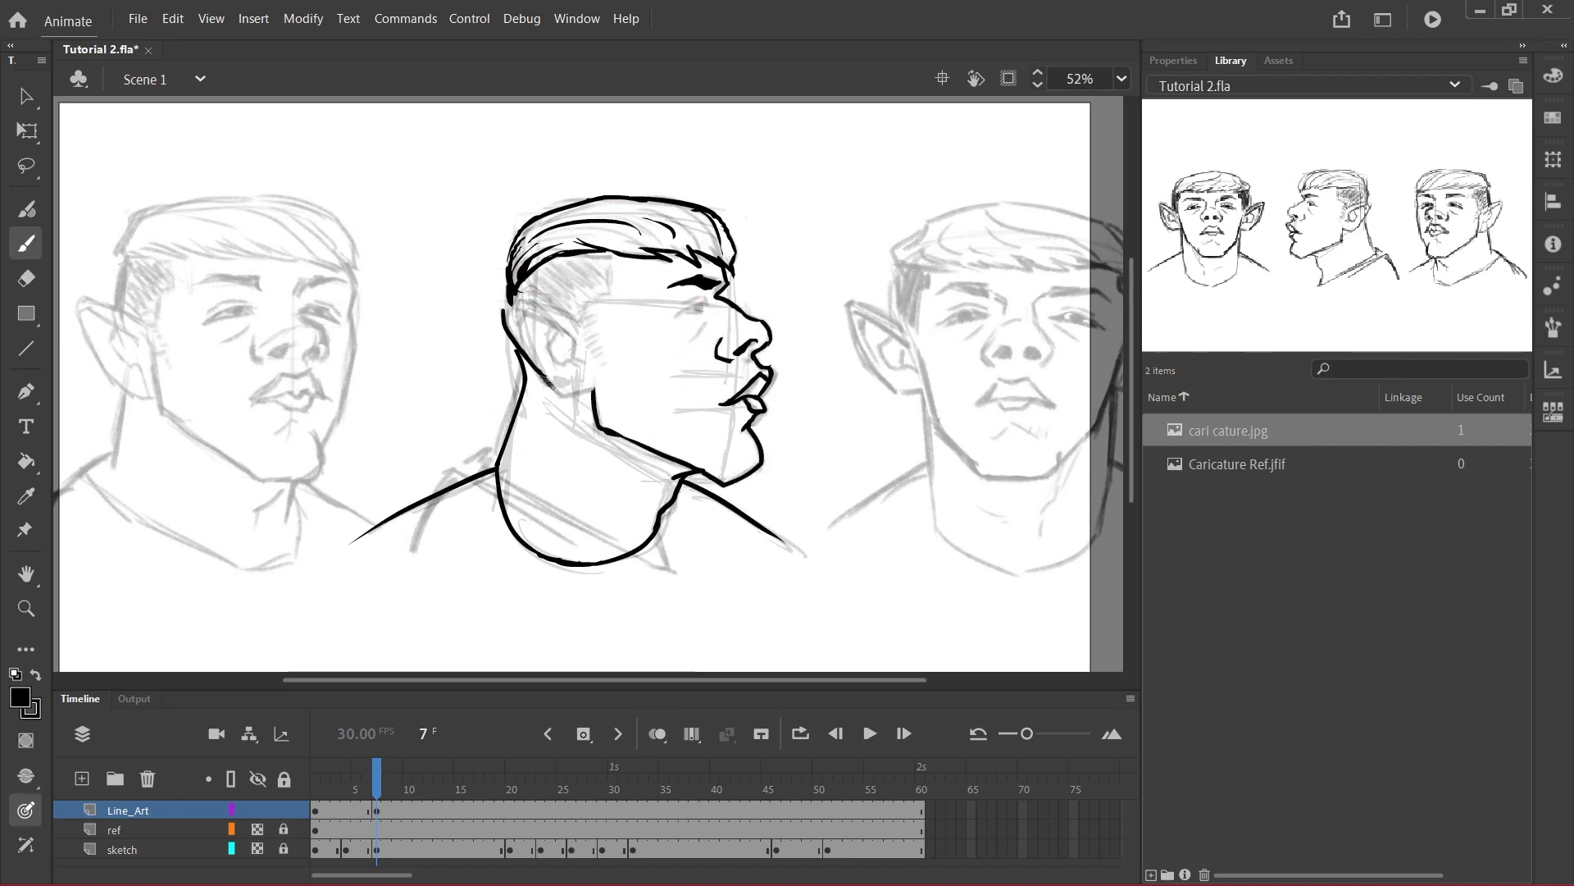
drag(551, 327, 579, 364)
key(e)
key(b)
Fill the profile's side hair above the ear with solid black, save the file, and ink the eye
drag(523, 287, 603, 259)
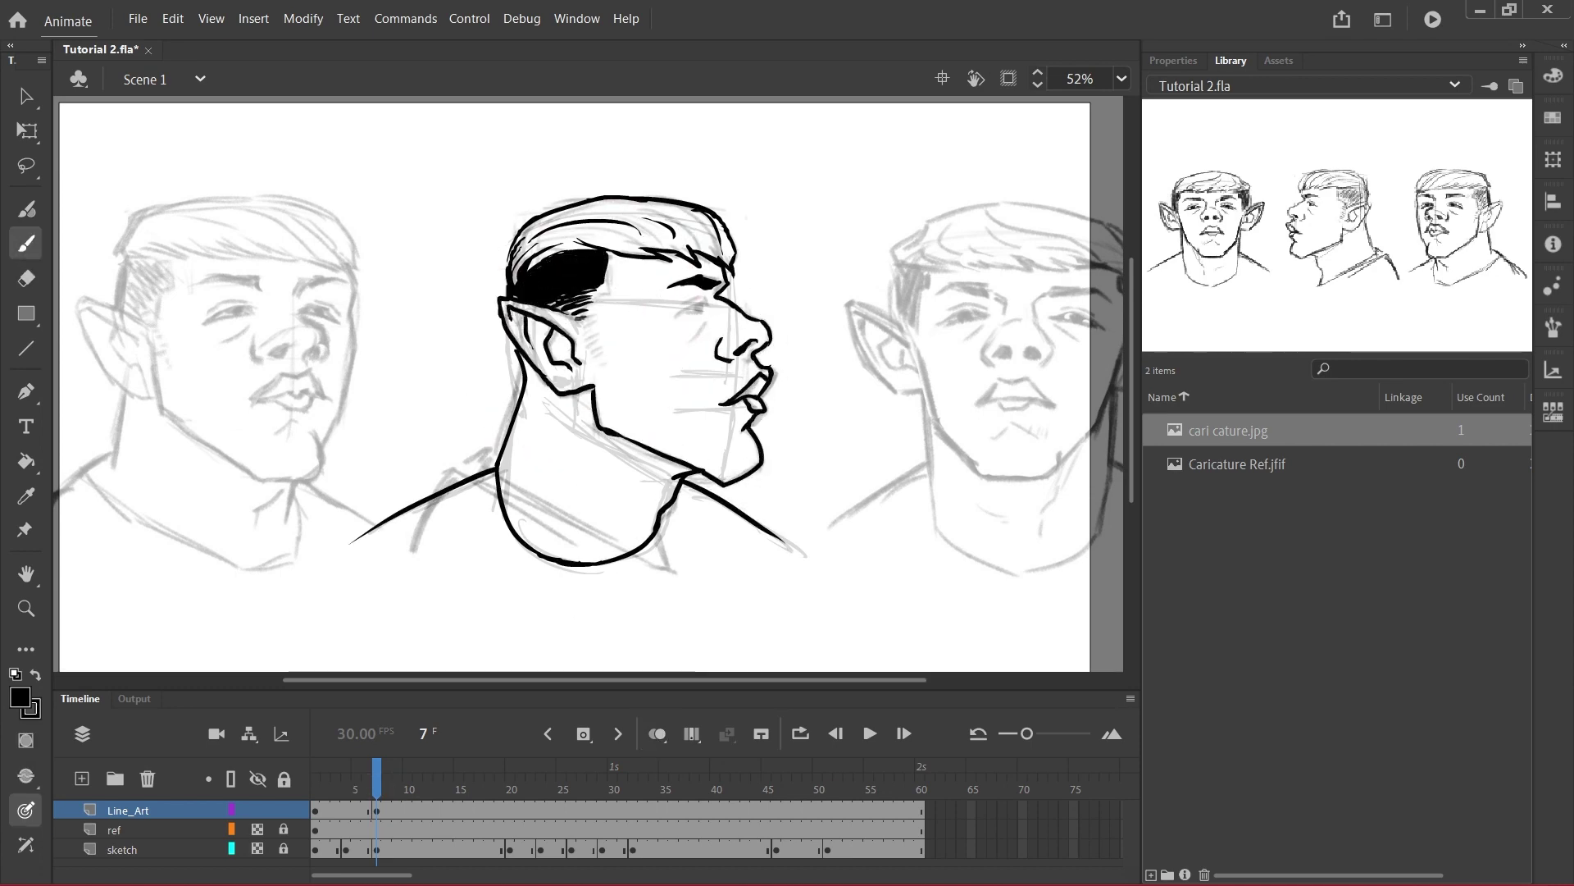
key(e)
key(b)
key(ctrl+s)
drag(580, 453, 595, 557)
drag(666, 325, 709, 301)
drag(669, 326, 710, 305)
Insert a keyframe on the Line_Art layer at frame 4 and clear its copied front-view artwork
drag(315, 767, 346, 762)
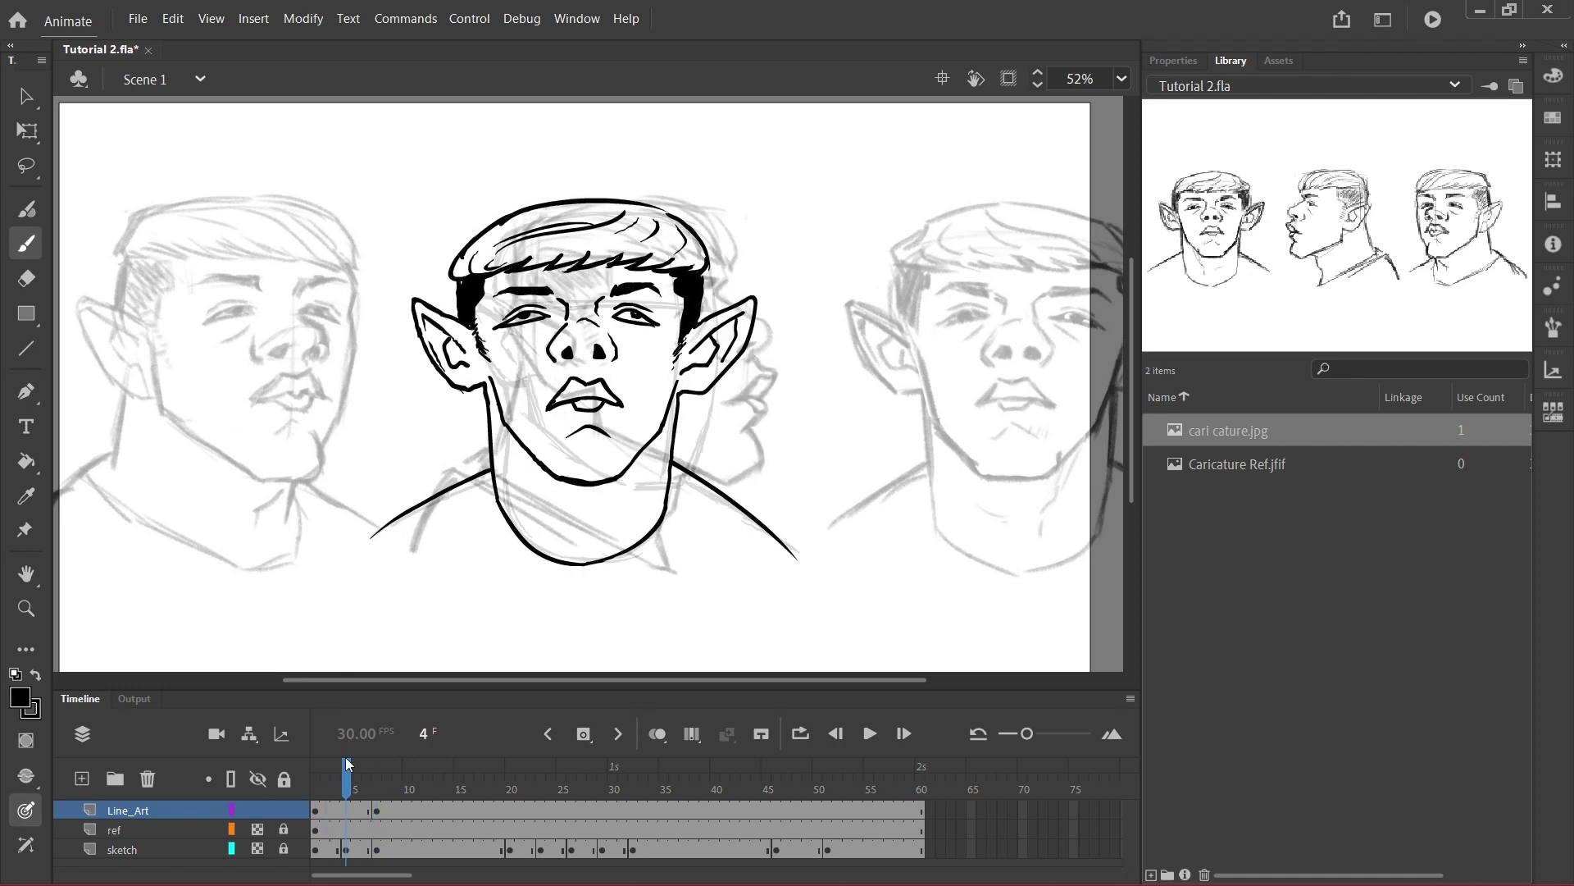
click(347, 812)
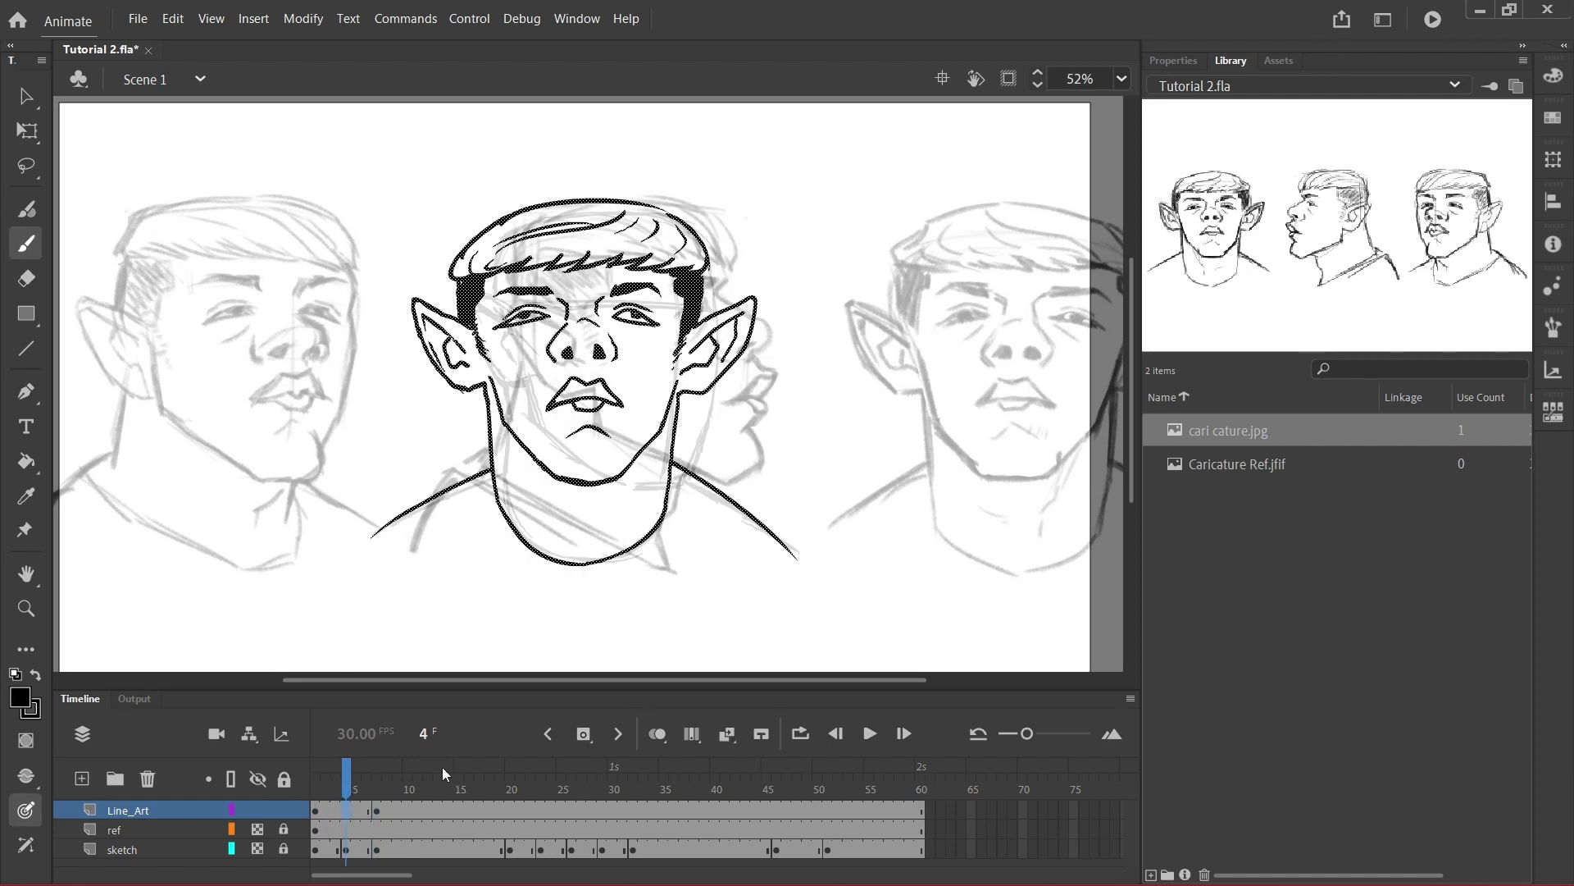
key(Delete)
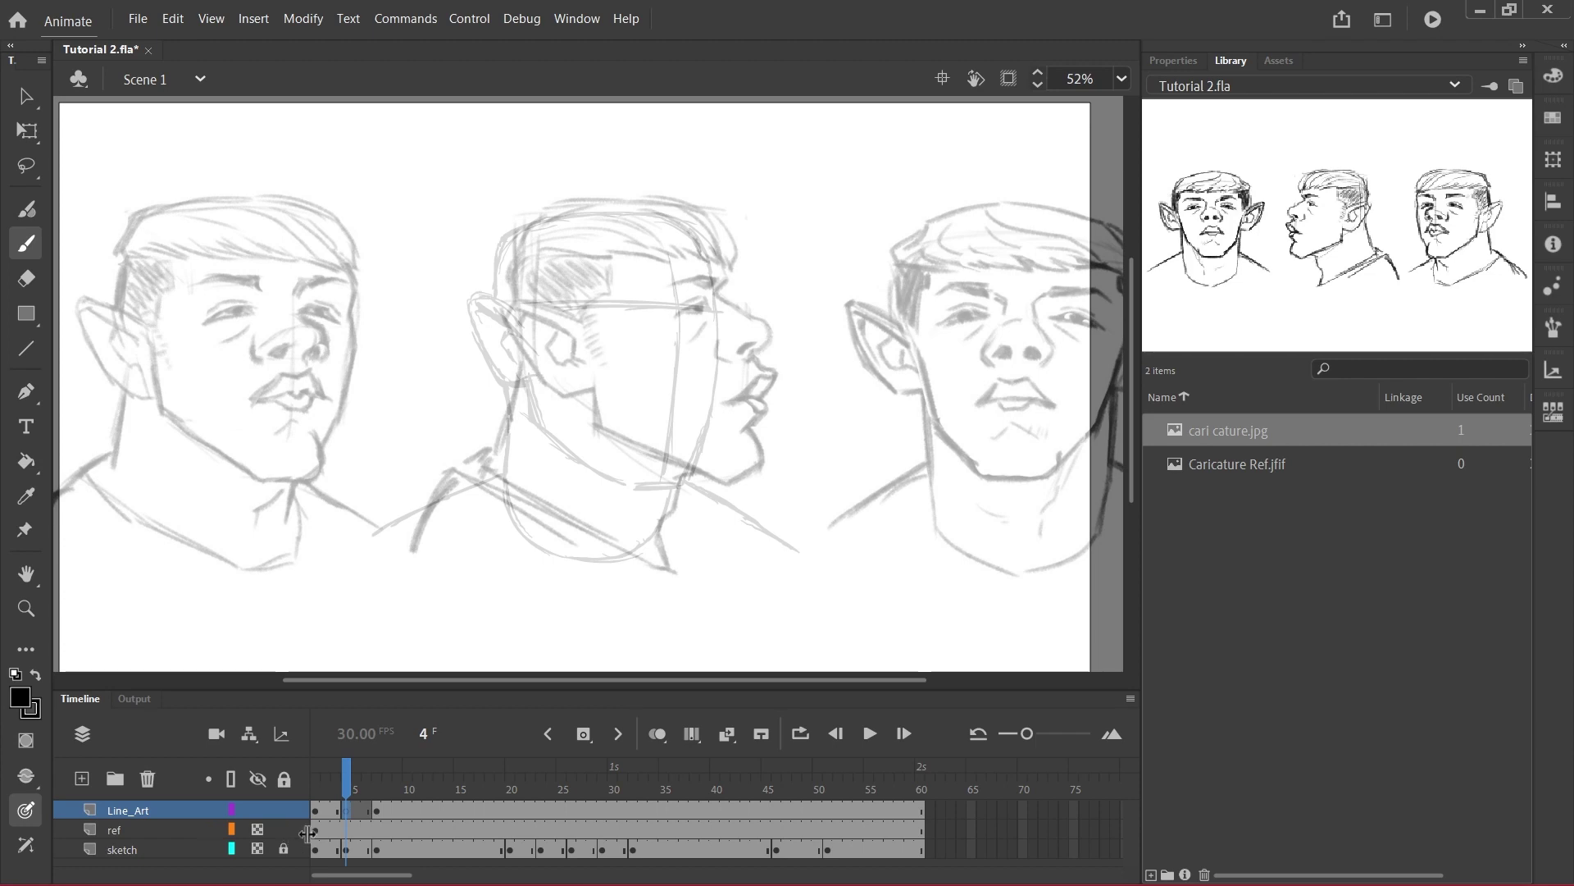
Move the reference image sideways so its three-quarter head lines up with the central sketch, and return to Line_Art frame 4
click(315, 831)
click(284, 810)
key(q)
drag(756, 528, 1189, 580)
mouse_move(361, 775)
mouse_down()
mouse_move(376, 775)
mouse_move(348, 774)
mouse_up()
click(345, 810)
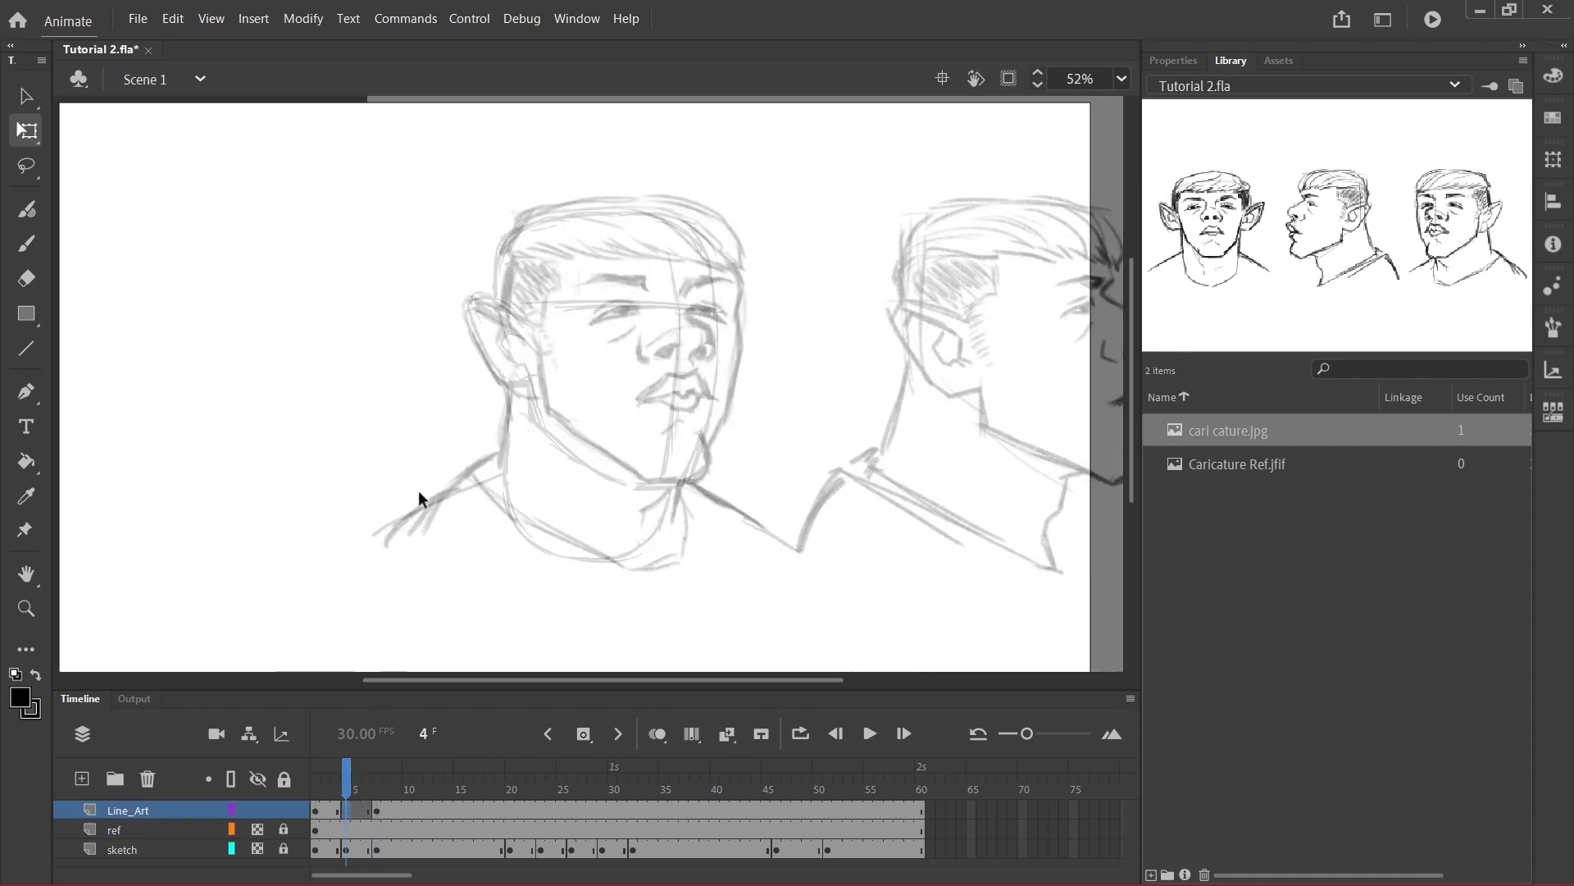
Ink the three-quarter head's neck, curved neckline and both shoulder lines on frame 4 with the brush
key(b)
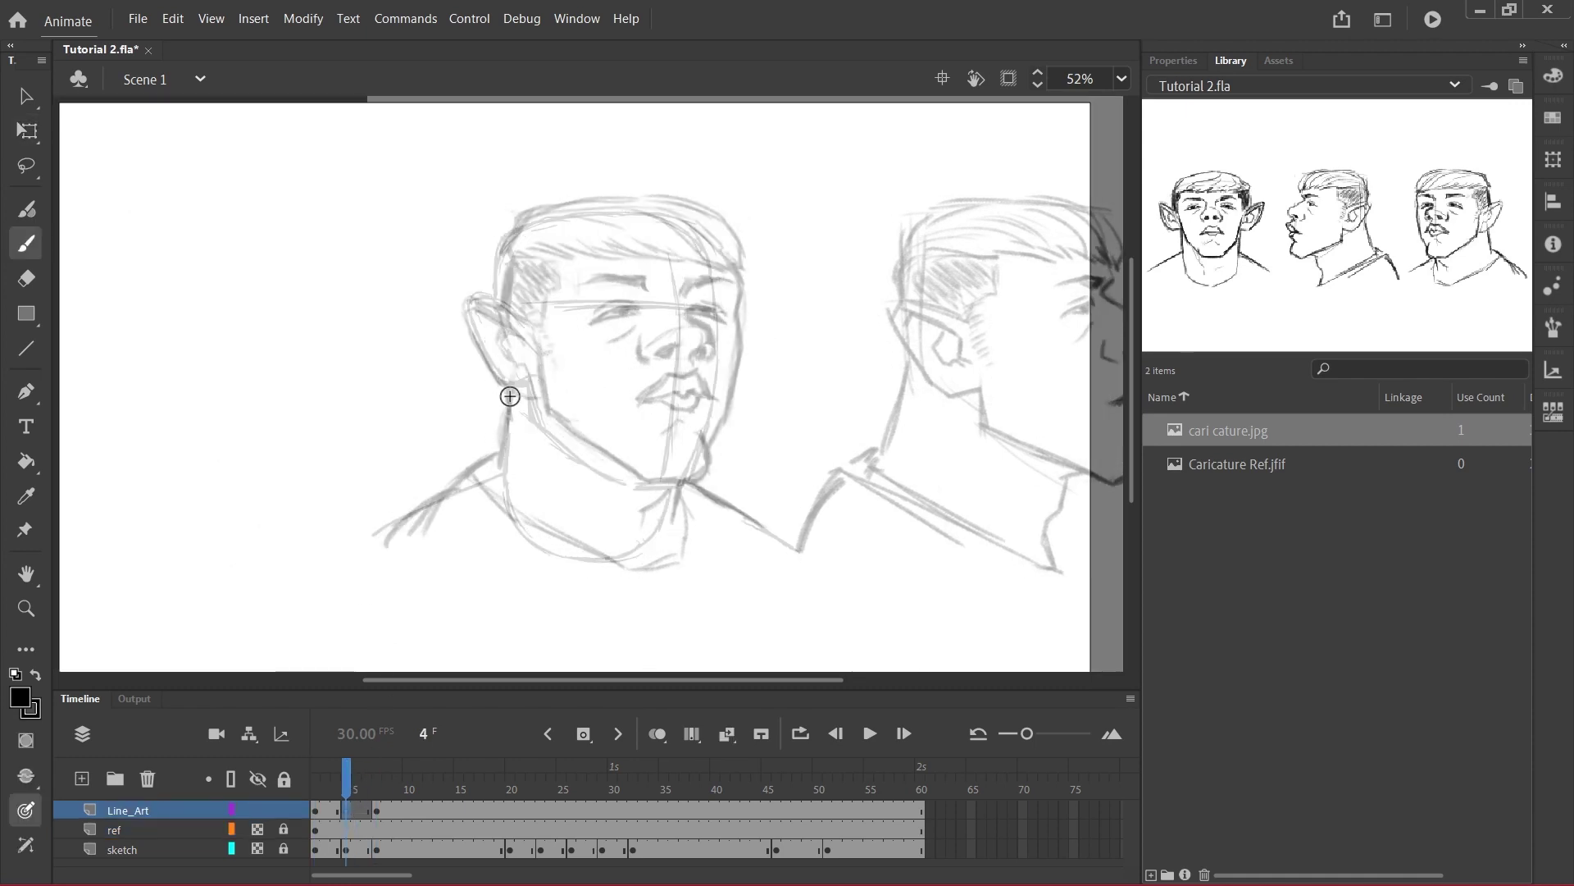
drag(510, 396, 502, 463)
drag(663, 489, 642, 503)
drag(681, 484, 611, 554)
mouse_move(502, 464)
mouse_down()
mouse_move(599, 563)
mouse_move(623, 558)
mouse_up()
drag(502, 464, 358, 539)
drag(689, 482, 794, 547)
Ink the three-quarter face's far cheek, jawline, lips and chin crease on frame 4
mouse_move(735, 294)
mouse_down()
mouse_move(726, 410)
mouse_move(693, 476)
mouse_up()
mouse_move(542, 392)
mouse_down()
mouse_move(549, 413)
mouse_move(662, 479)
mouse_up()
mouse_move(633, 403)
mouse_down()
mouse_move(697, 373)
mouse_move(712, 400)
mouse_up()
drag(633, 403, 712, 400)
drag(663, 433, 687, 426)
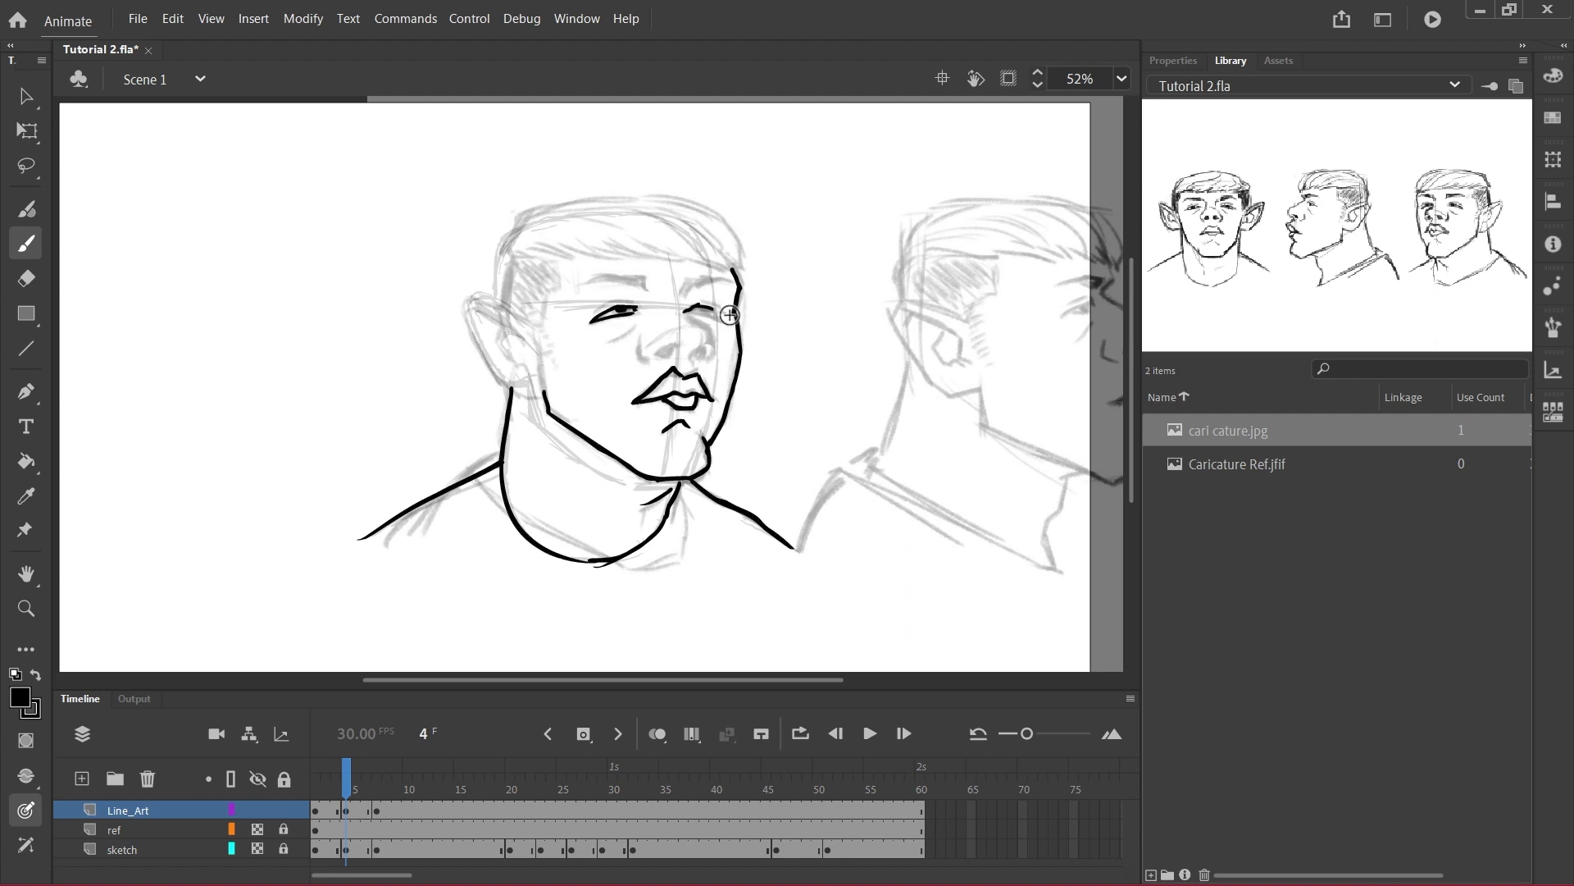
Ink the three-quarter head's two thick eyebrows and its nose with the nostrils
drag(688, 287, 735, 281)
drag(652, 287, 588, 282)
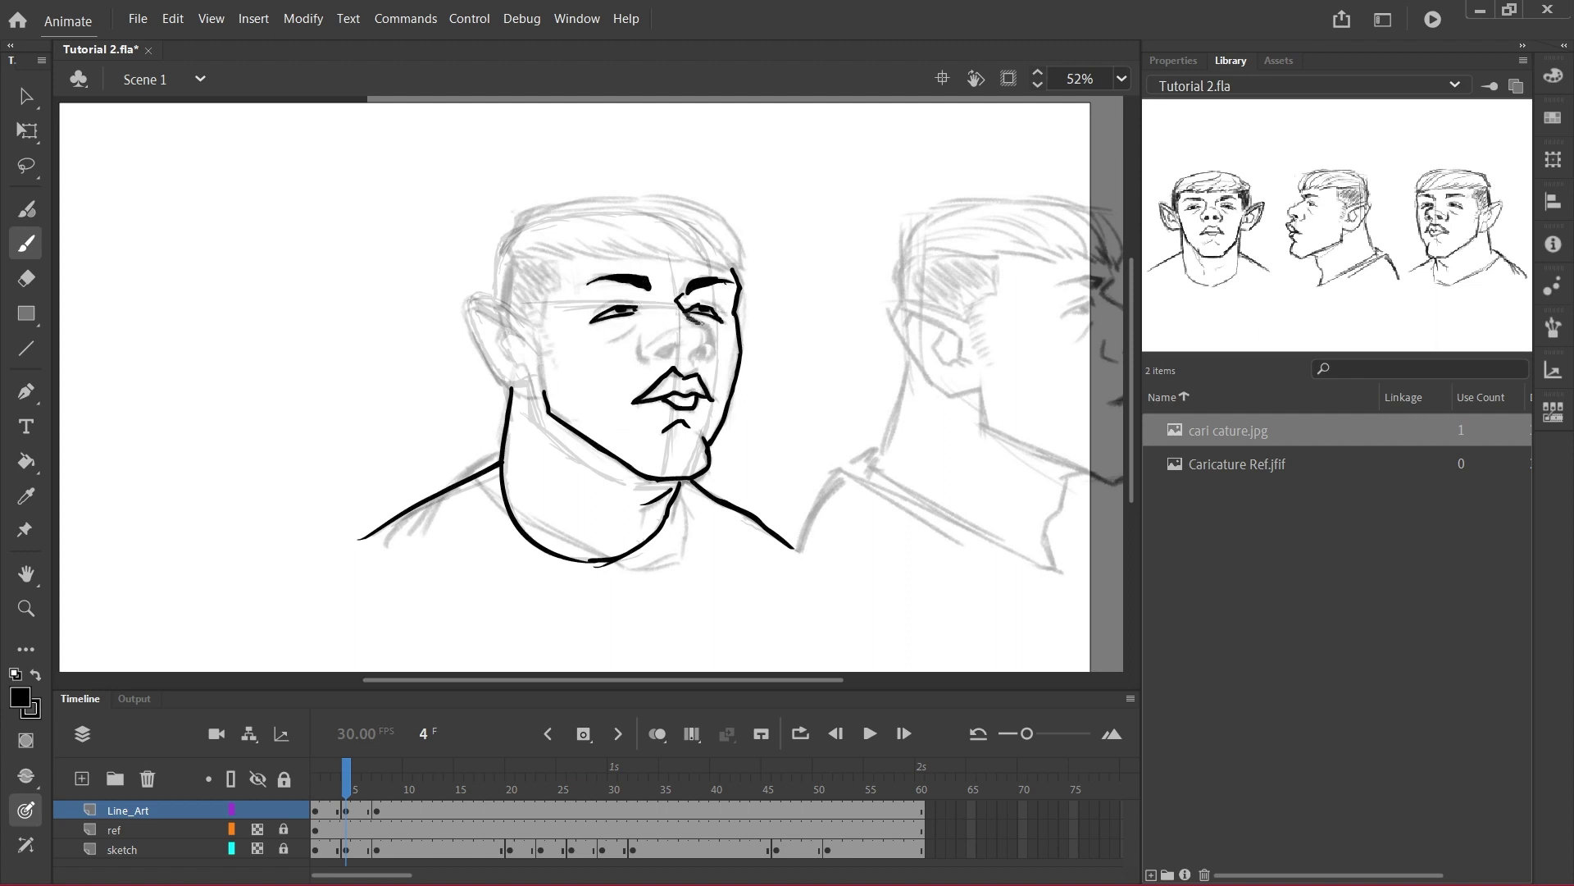
drag(639, 345, 665, 361)
mouse_move(660, 353)
mouse_down()
mouse_move(679, 344)
mouse_move(612, 339)
mouse_up()
Ink the side hairline and the pointed ear with its inner fold on the three-quarter head
mouse_move(346, 774)
mouse_down()
mouse_move(315, 775)
mouse_move(346, 774)
mouse_up()
drag(509, 257, 503, 303)
mouse_move(537, 325)
mouse_down()
mouse_move(478, 332)
mouse_move(541, 395)
mouse_move(525, 369)
mouse_up()
drag(491, 317, 502, 361)
Turn on onion skinning and ink the hair's outer outline and fringe start on frame 4, erasing stray marks
click(657, 733)
mouse_move(509, 258)
mouse_down()
mouse_move(607, 203)
mouse_move(736, 246)
mouse_up()
key(ctrl+z)
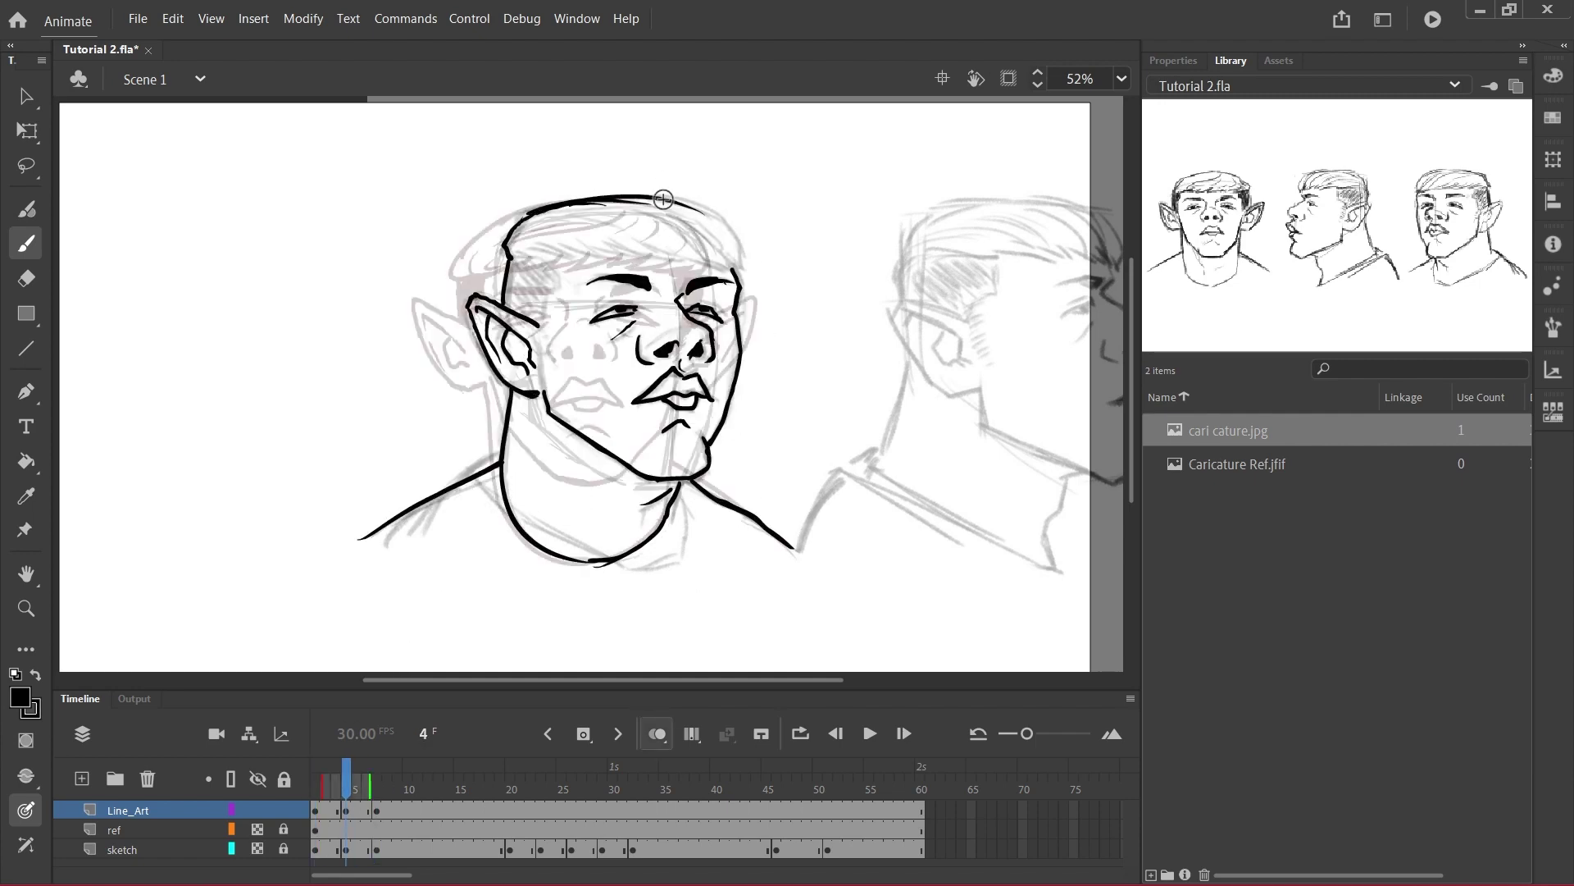
drag(667, 198, 740, 269)
drag(734, 270, 688, 260)
key(e)
mouse_move(516, 261)
mouse_down()
mouse_move(642, 252)
mouse_move(510, 283)
mouse_move(537, 285)
mouse_up()
key(b)
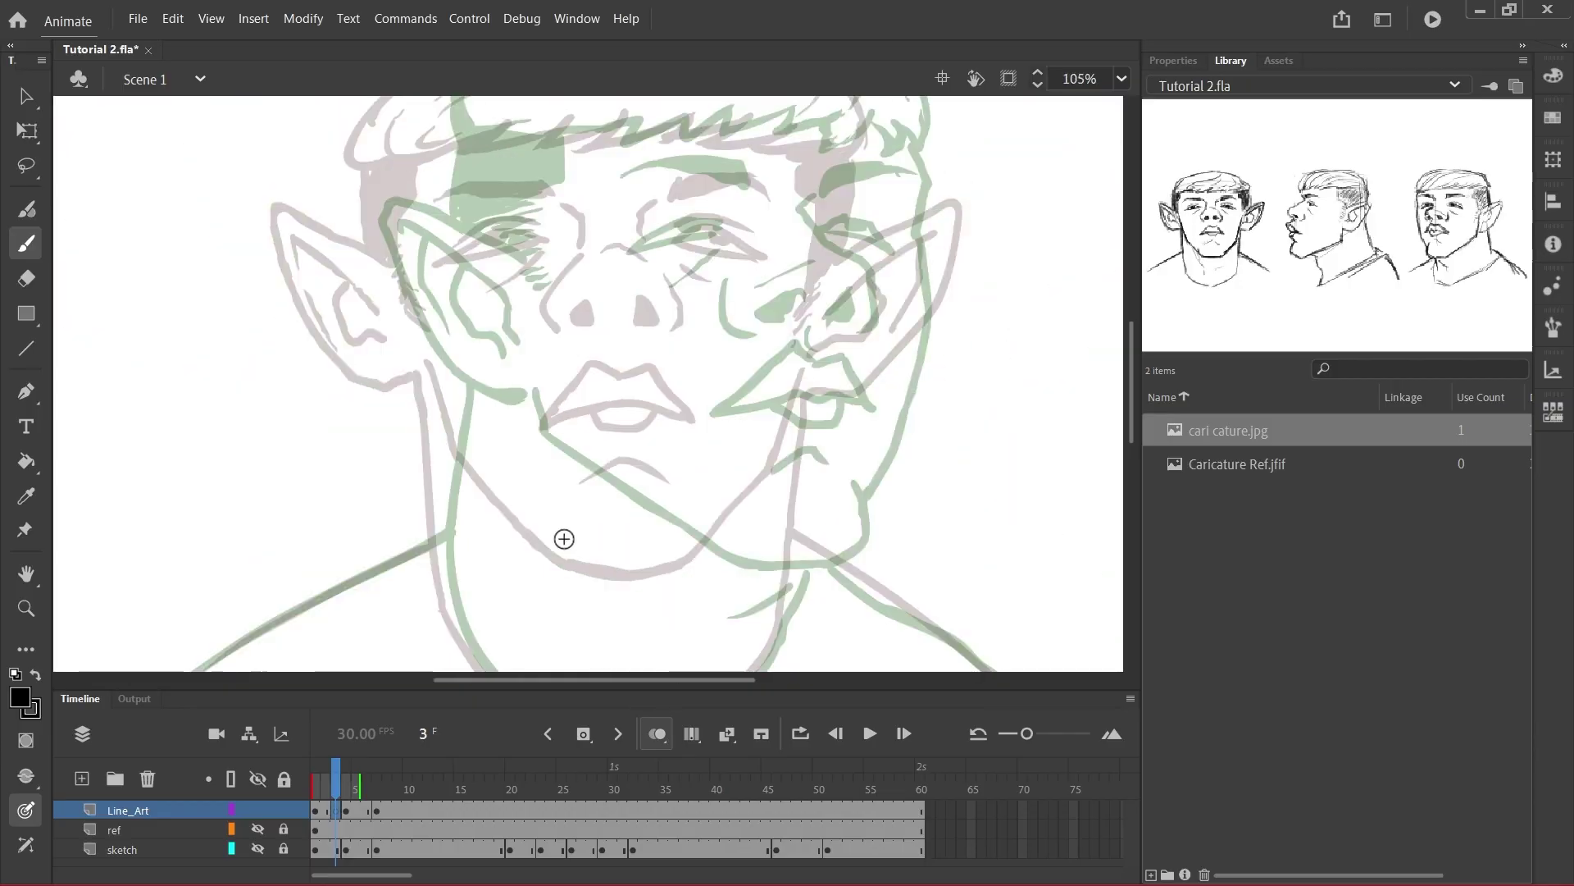
Ink the near side of the neck running down into the neckline on frame 3, between the onion-skinned heads
drag(495, 527, 548, 361)
mouse_move(558, 300)
mouse_down()
mouse_move(556, 474)
mouse_move(556, 461)
mouse_move(571, 554)
mouse_move(605, 601)
mouse_up()
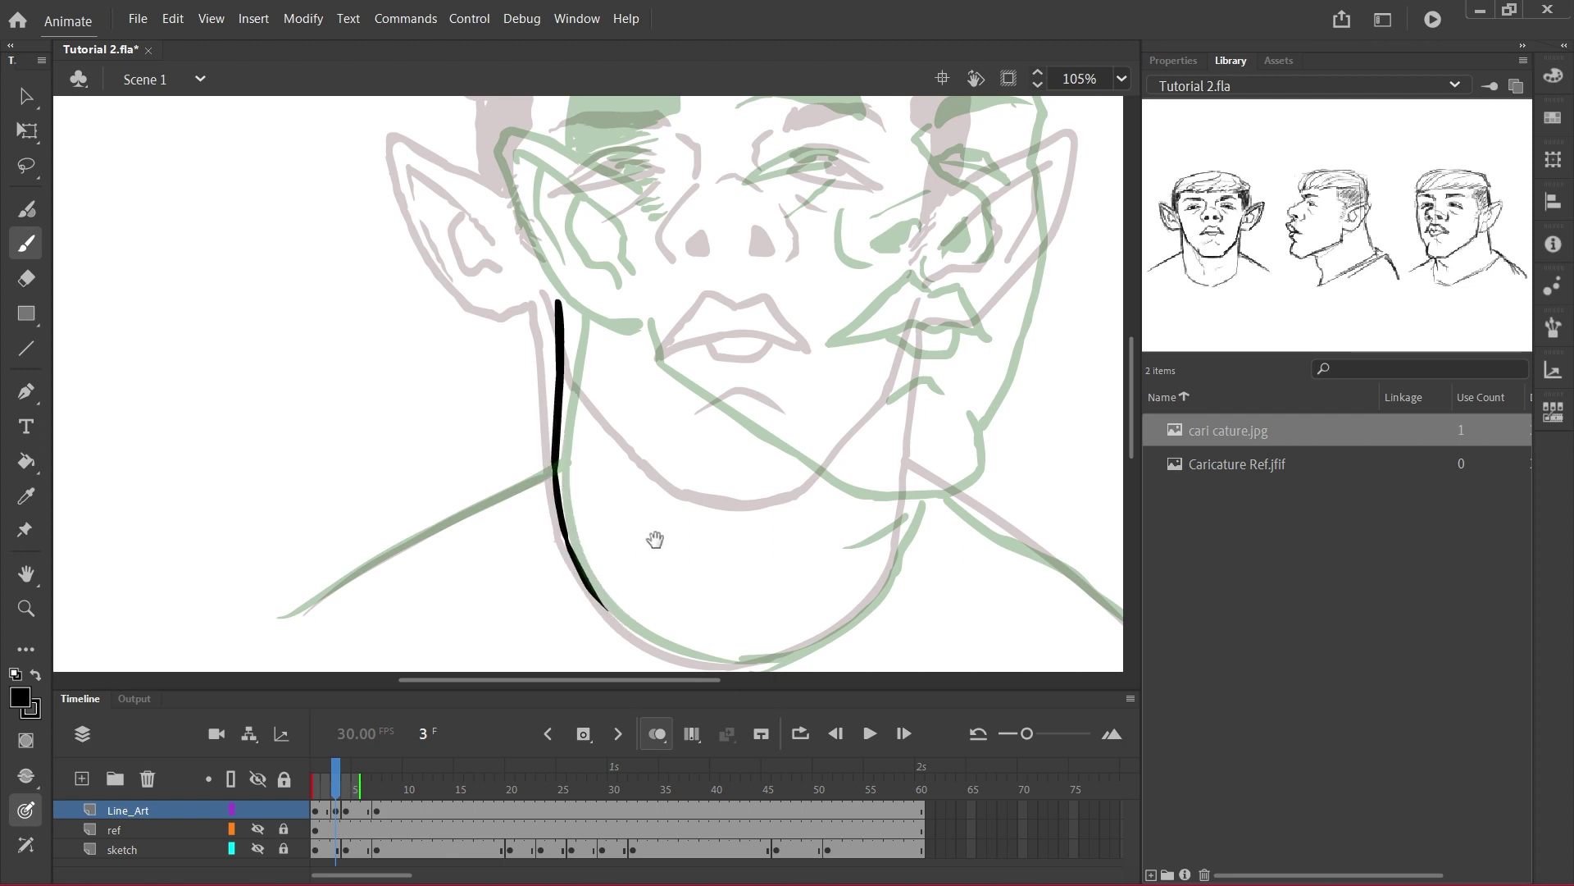
drag(654, 538, 619, 415)
drag(566, 482, 647, 536)
key(ctrl+z)
mouse_move(565, 476)
mouse_down()
mouse_move(667, 539)
mouse_move(755, 537)
mouse_up()
key(ctrl+z)
Extend frame 3's neckline along its bottom curve, redoing uneven strokes
drag(659, 537, 765, 533)
key(ctrl+z)
key(ctrl+z)
key(ctrl+z)
key(ctrl+z)
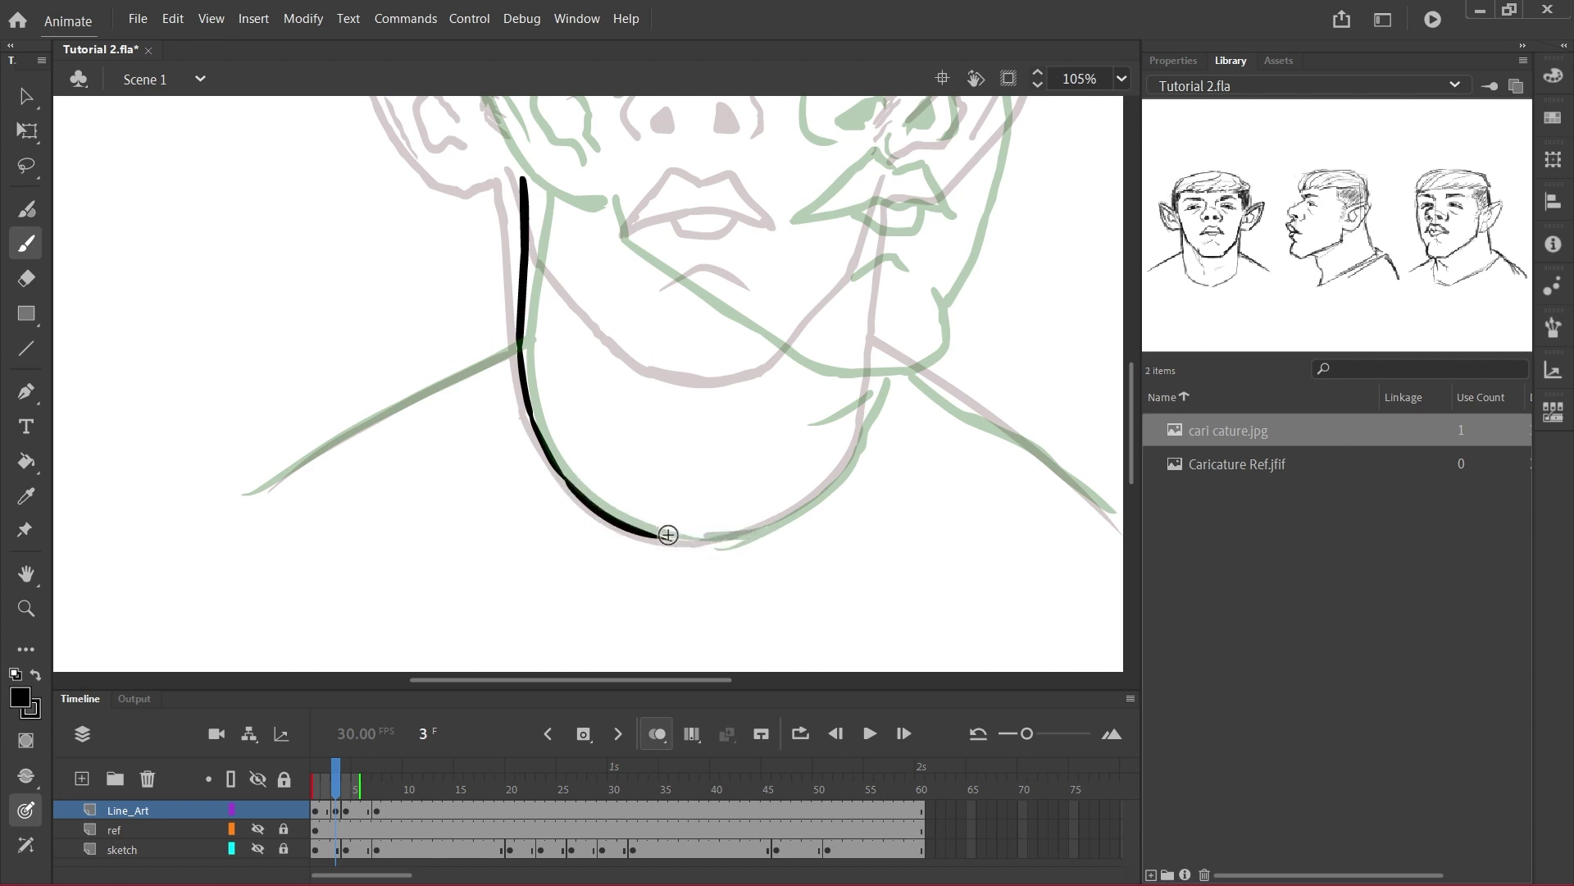
key(ctrl+z)
mouse_move(660, 539)
mouse_down()
mouse_move(775, 529)
mouse_move(762, 533)
mouse_up()
scroll(879, 369, down, 3)
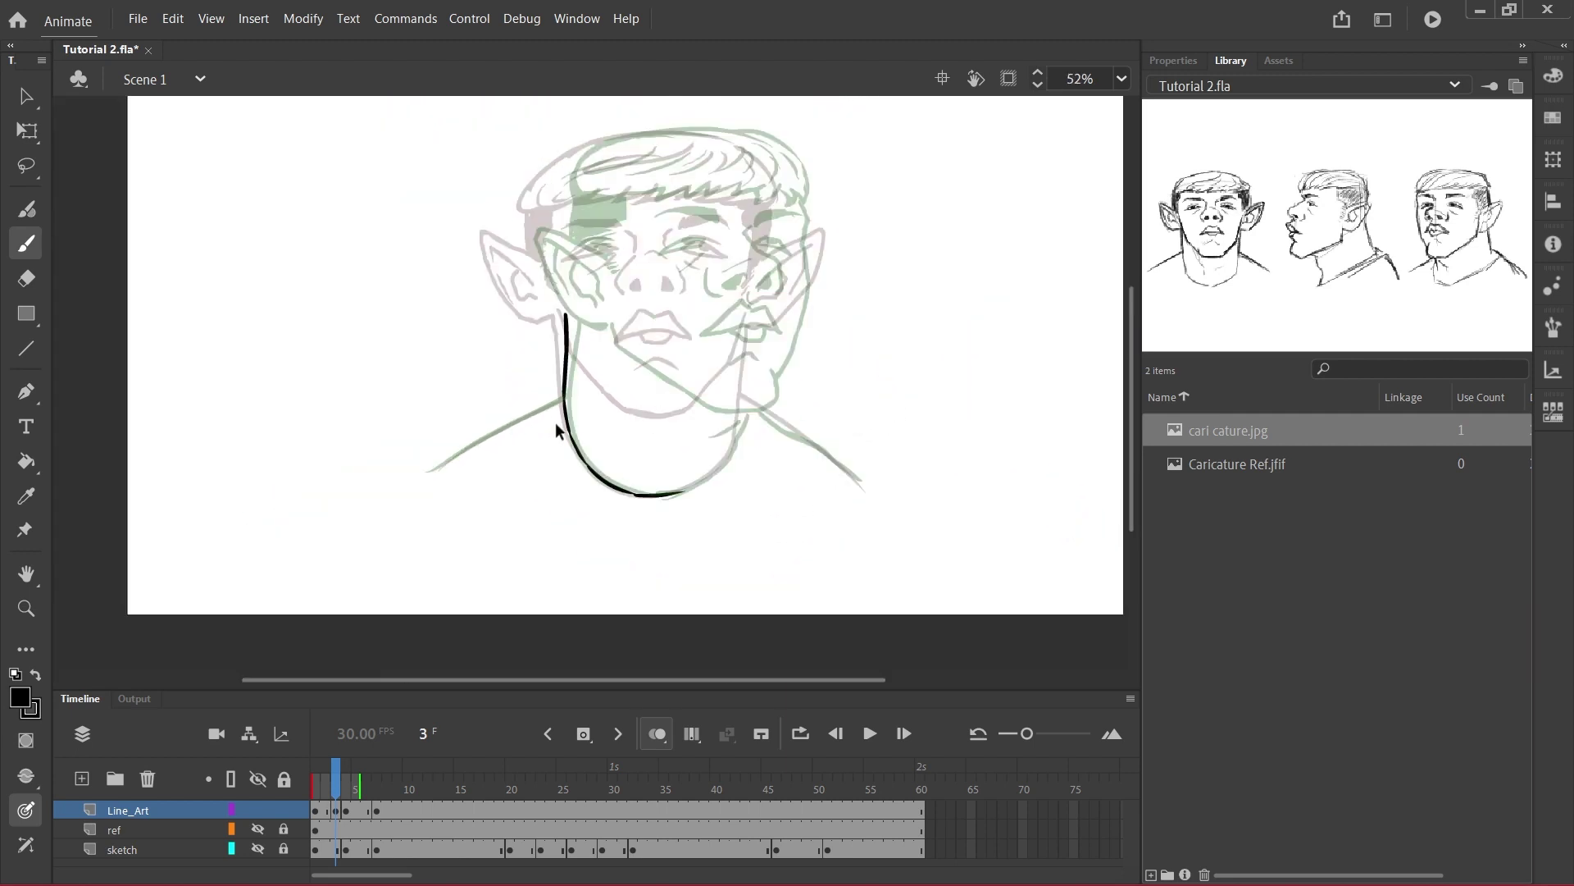
Ink both shoulder lines on frame 3 over the onion-skinned shoulders, redrawing until they follow the guides
drag(563, 399, 433, 465)
key(ctrl+z)
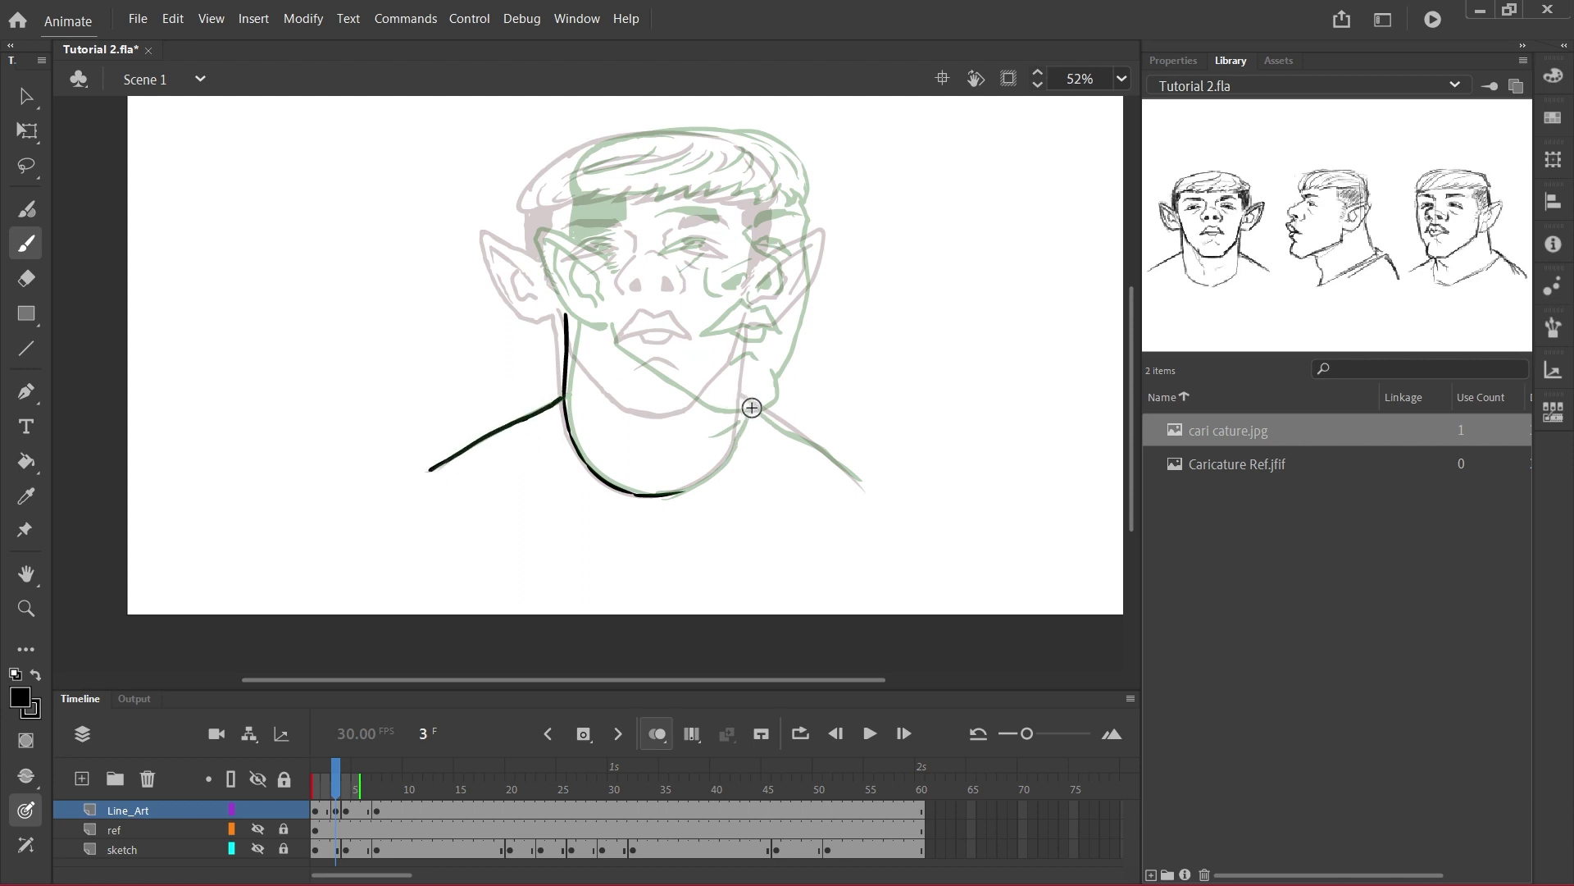
drag(761, 410, 859, 479)
key(ctrl+z)
key(ctrl+z)
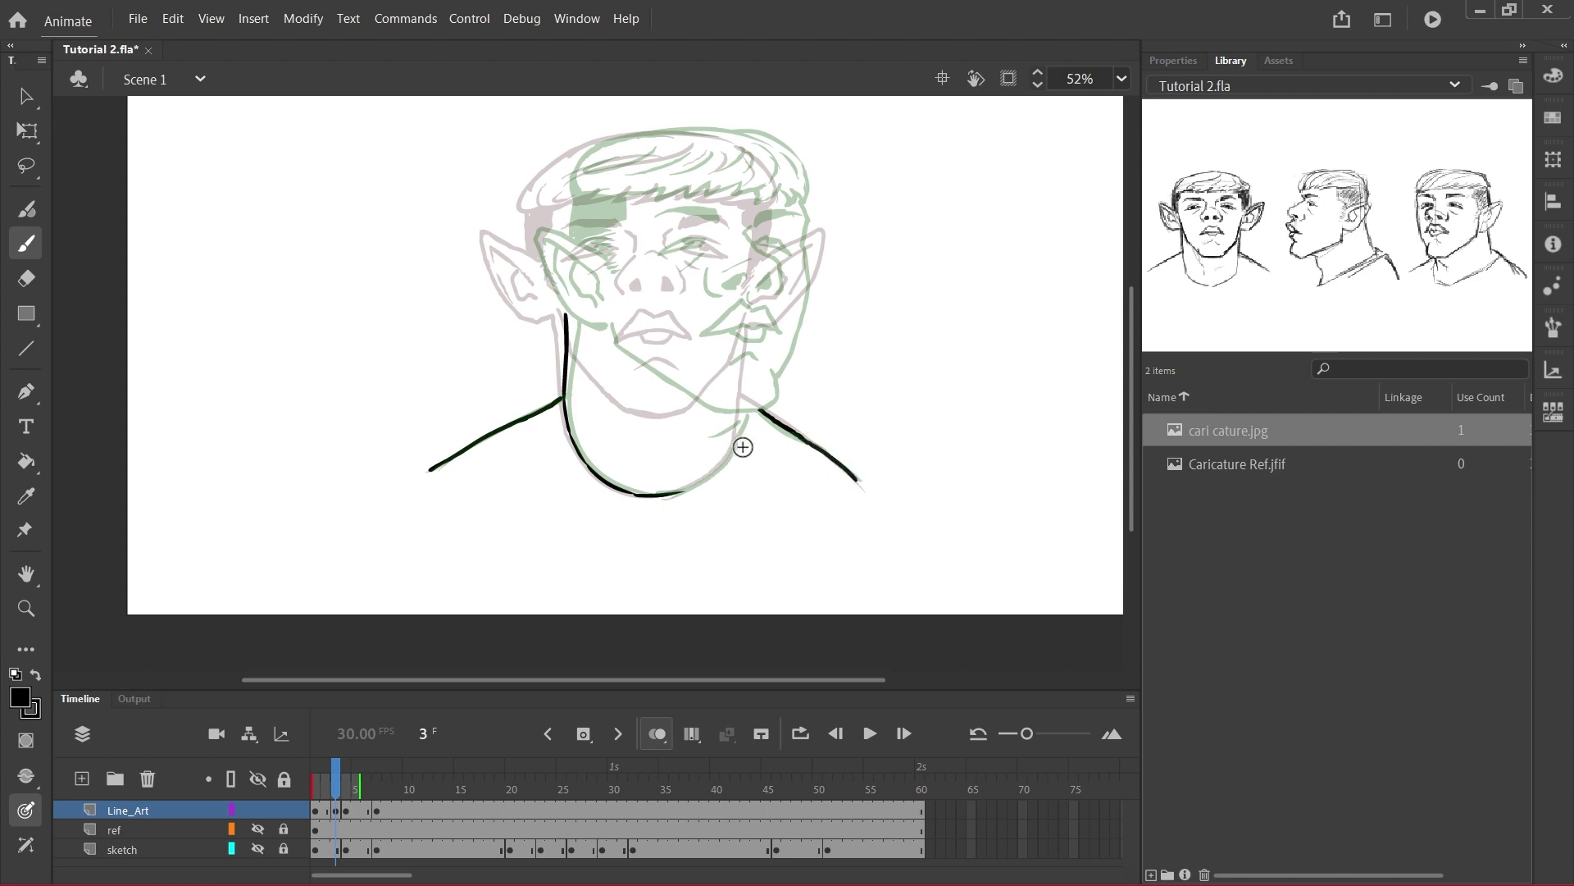
Ink the far side of the neck, close the neckline curve, and trim the near neck line's upper end on frame 3
drag(734, 438, 718, 460)
key(ctrl+z)
drag(731, 450, 656, 496)
key(ctrl+=)
drag(729, 289, 722, 440)
drag(566, 303, 636, 323)
key(e)
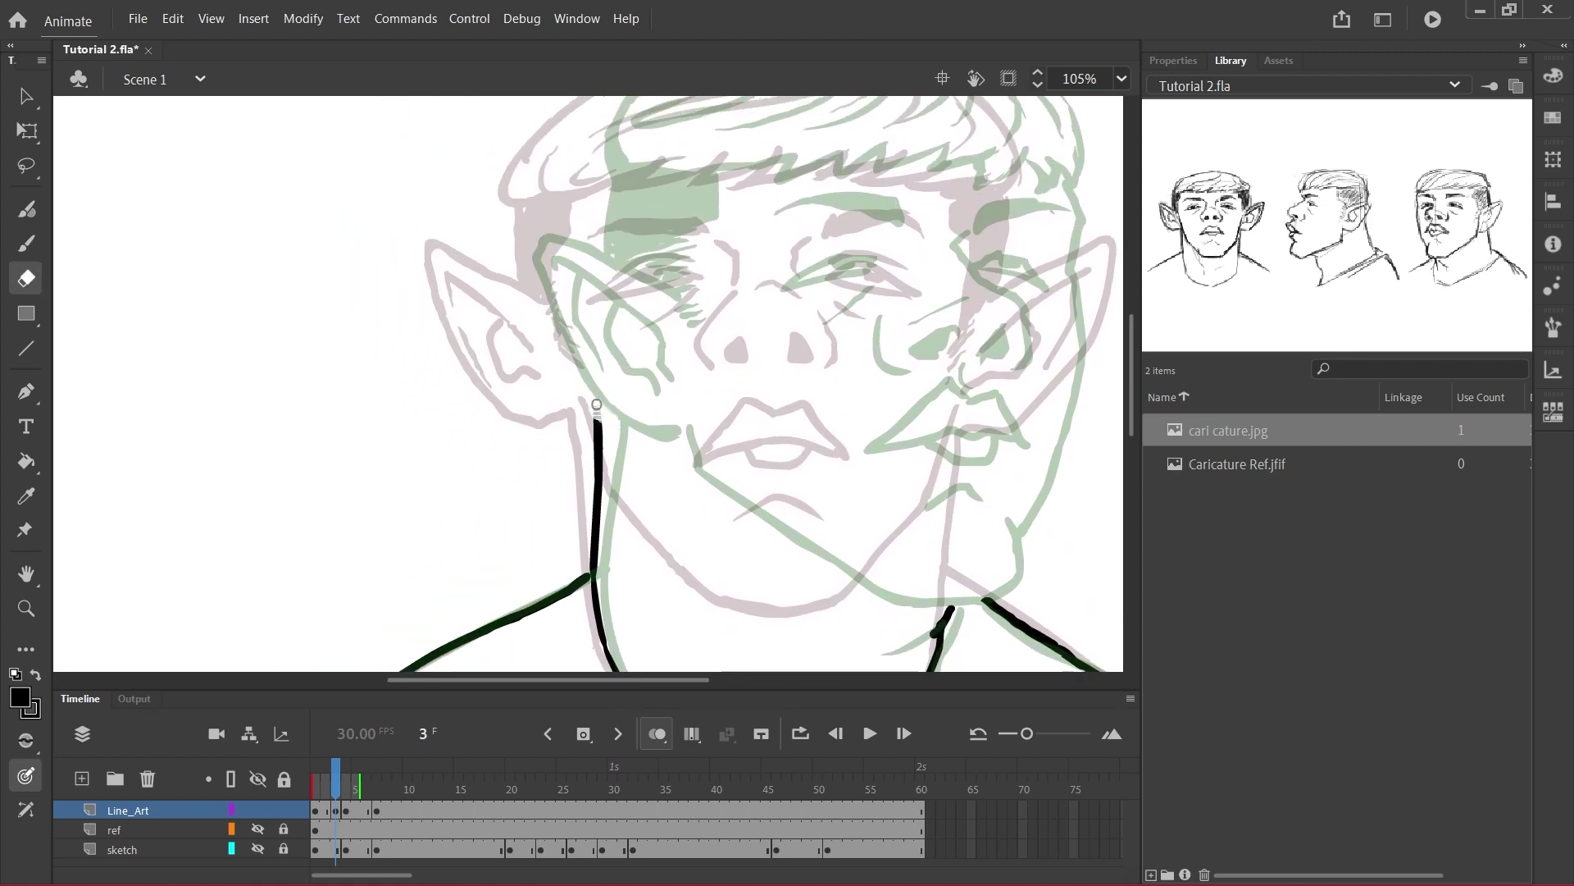
key(b)
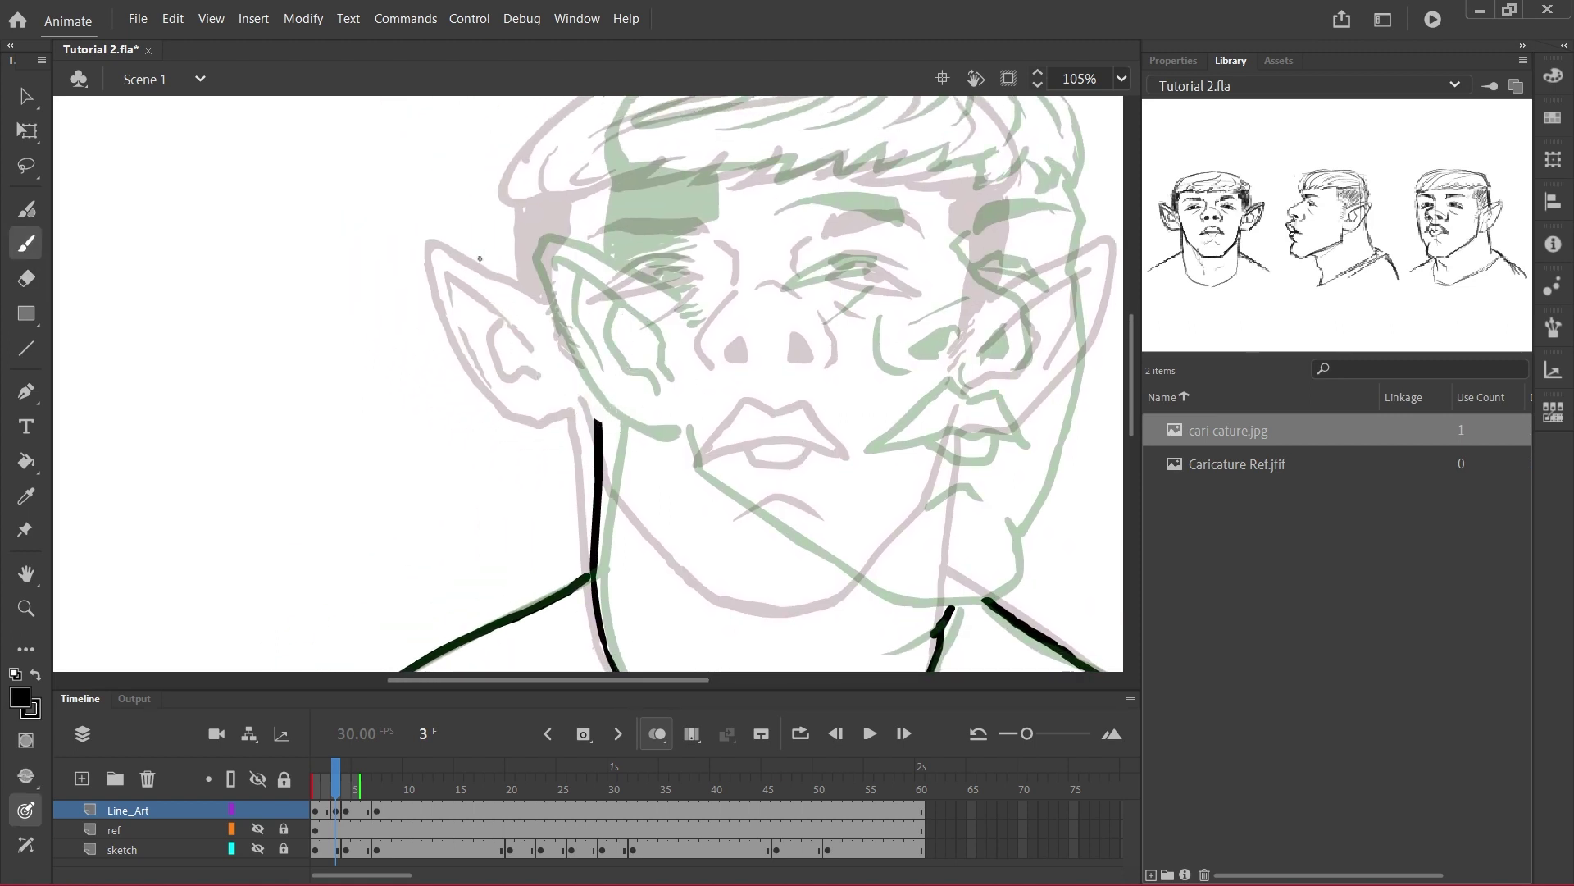
Ink the in-between pointed ear on frame 3, placed between the two onion-skinned ears
key(ctrl+z)
drag(479, 259, 549, 388)
key(ctrl+z)
drag(481, 271, 523, 355)
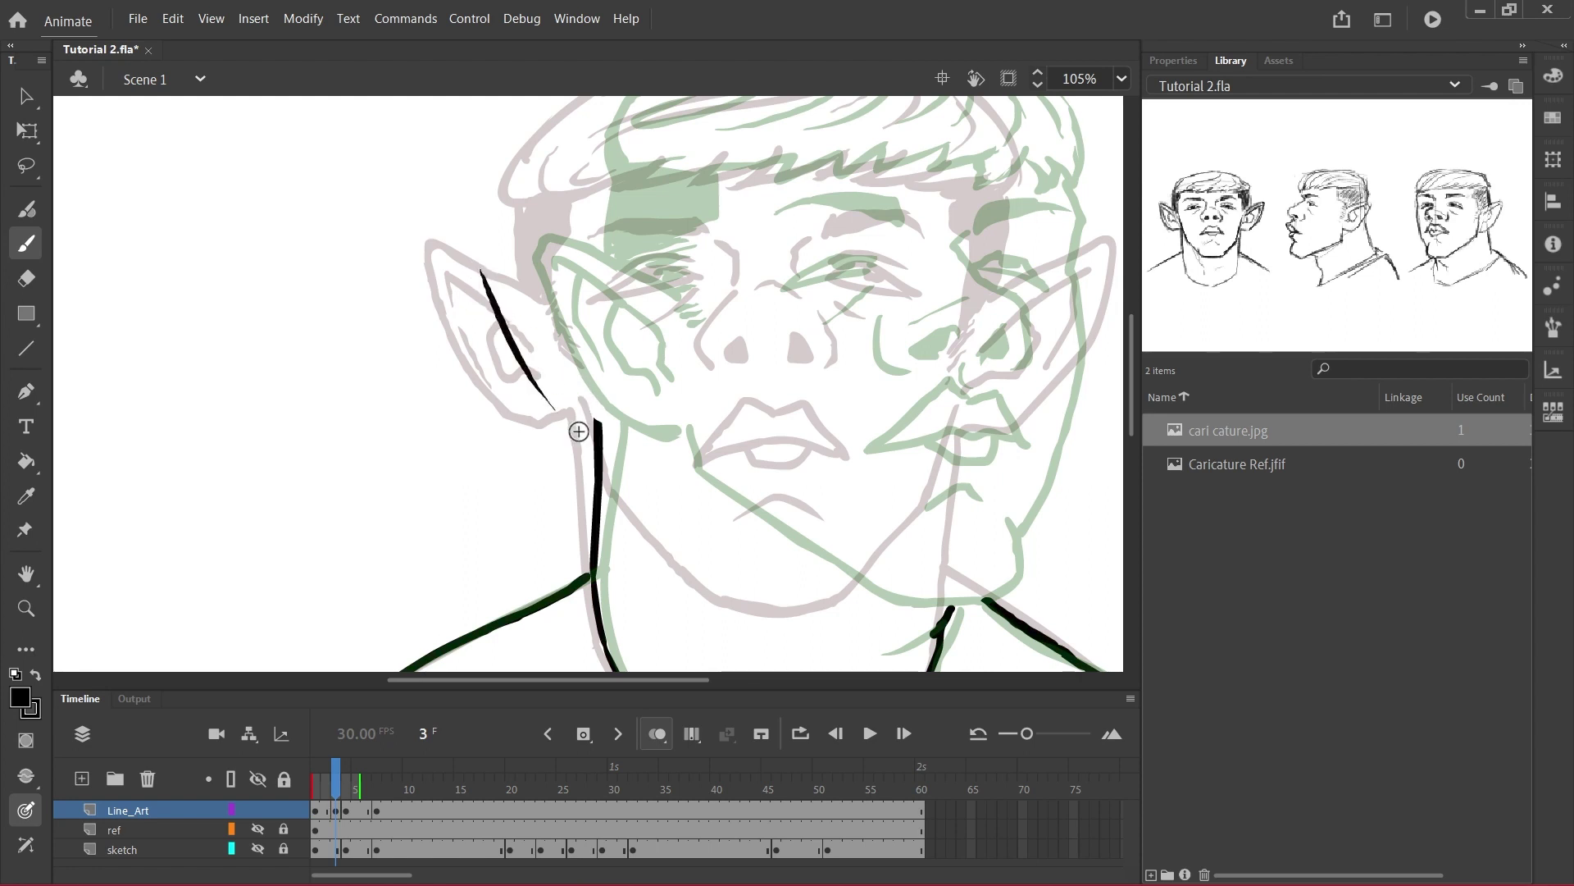
key(ctrl+z)
mouse_move(476, 261)
mouse_down()
mouse_move(509, 354)
mouse_move(611, 425)
mouse_move(597, 300)
mouse_move(609, 391)
mouse_up()
key(e)
key(b)
Ink the two eyebrows, the nose bridge and the filled nostrils on frame 3
mouse_move(1016, 371)
mouse_down()
mouse_move(871, 352)
mouse_move(889, 426)
mouse_up()
drag(562, 270, 681, 269)
drag(785, 284, 876, 262)
drag(787, 344, 841, 337)
drag(834, 273, 861, 407)
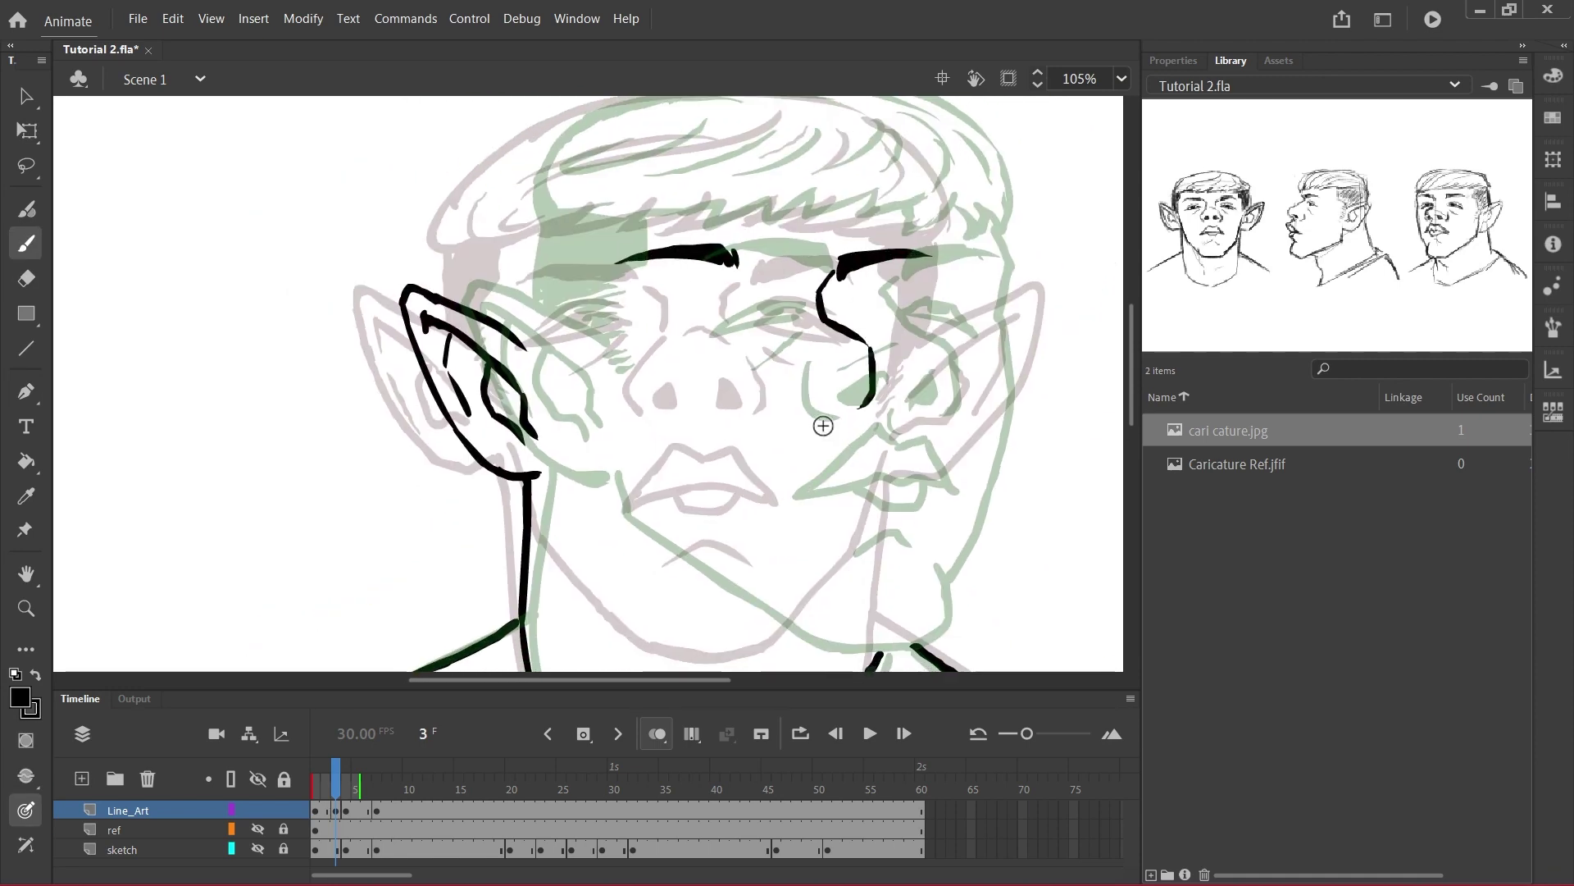
drag(729, 357, 728, 410)
drag(753, 398, 792, 377)
Ink the lips, jawline, far cheek and chin crease of the in-between face on frame 3
mouse_move(709, 497)
mouse_down()
mouse_move(787, 436)
mouse_move(838, 476)
mouse_up()
mouse_move(844, 439)
mouse_down()
mouse_move(867, 474)
mouse_move(777, 494)
mouse_up()
scroll(820, 484, down, 3)
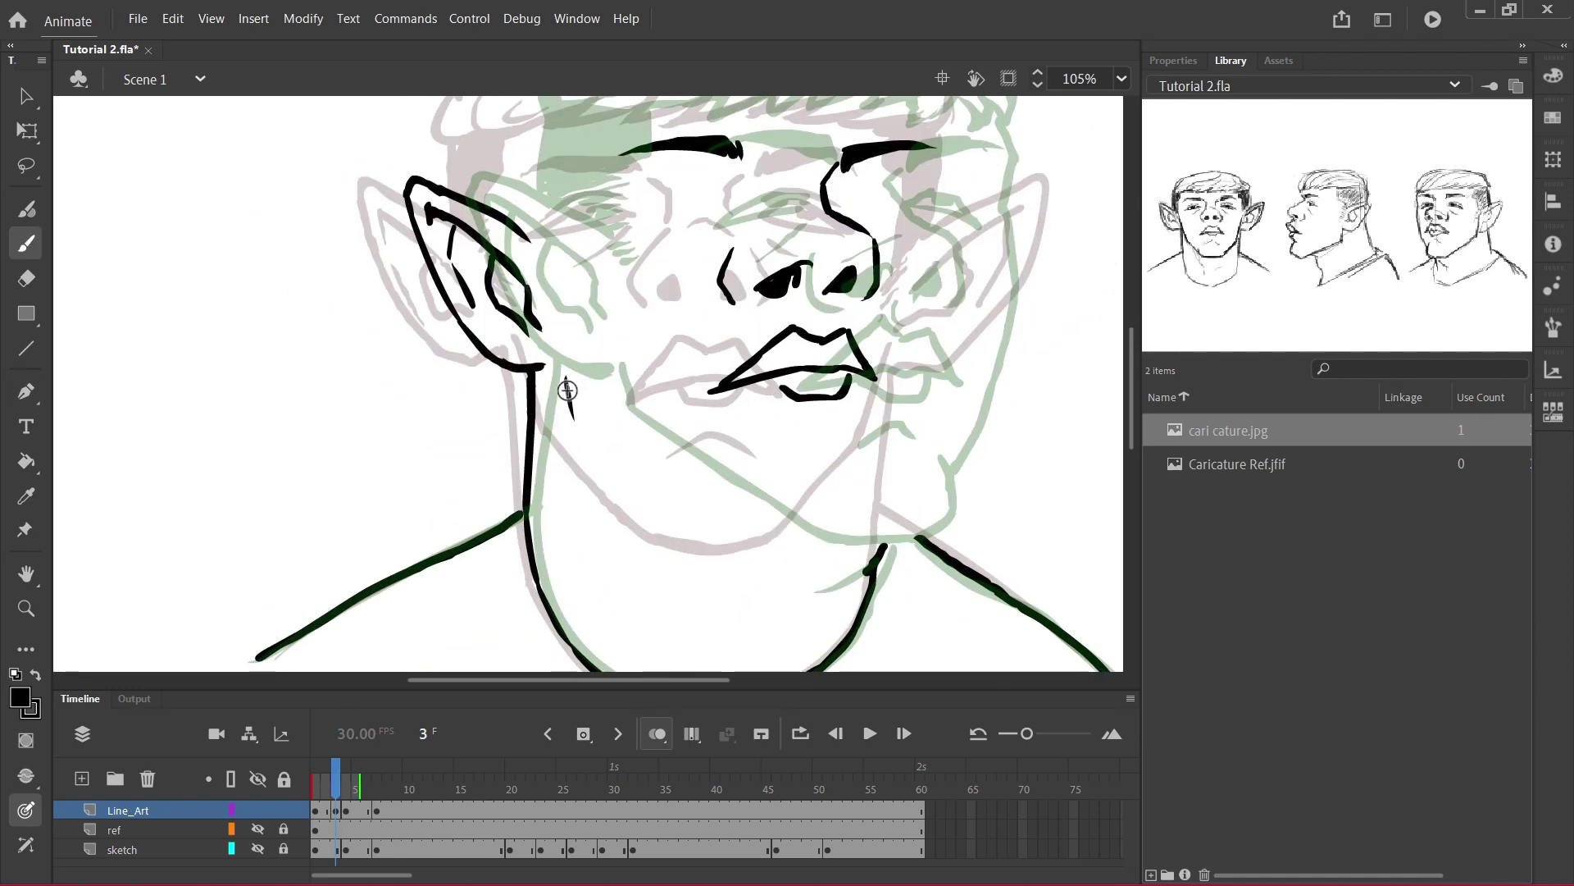
mouse_move(562, 380)
mouse_down()
mouse_move(721, 525)
mouse_move(881, 533)
mouse_up()
scroll(943, 495, up, 2)
mouse_move(951, 289)
mouse_down()
mouse_move(930, 442)
mouse_move(869, 589)
mouse_up()
drag(820, 459, 857, 568)
Ink the hair's rounded outline and jagged fringe edge on frame 3
mouse_move(520, 257)
mouse_down()
mouse_move(518, 369)
mouse_move(978, 151)
mouse_up()
mouse_move(1020, 103)
mouse_down()
mouse_move(1048, 207)
mouse_move(1021, 341)
mouse_up()
drag(1010, 193, 956, 225)
key(ctrl+minus)
Ink the far eye and shade the side hair above the ear on frame 3
drag(335, 769, 316, 769)
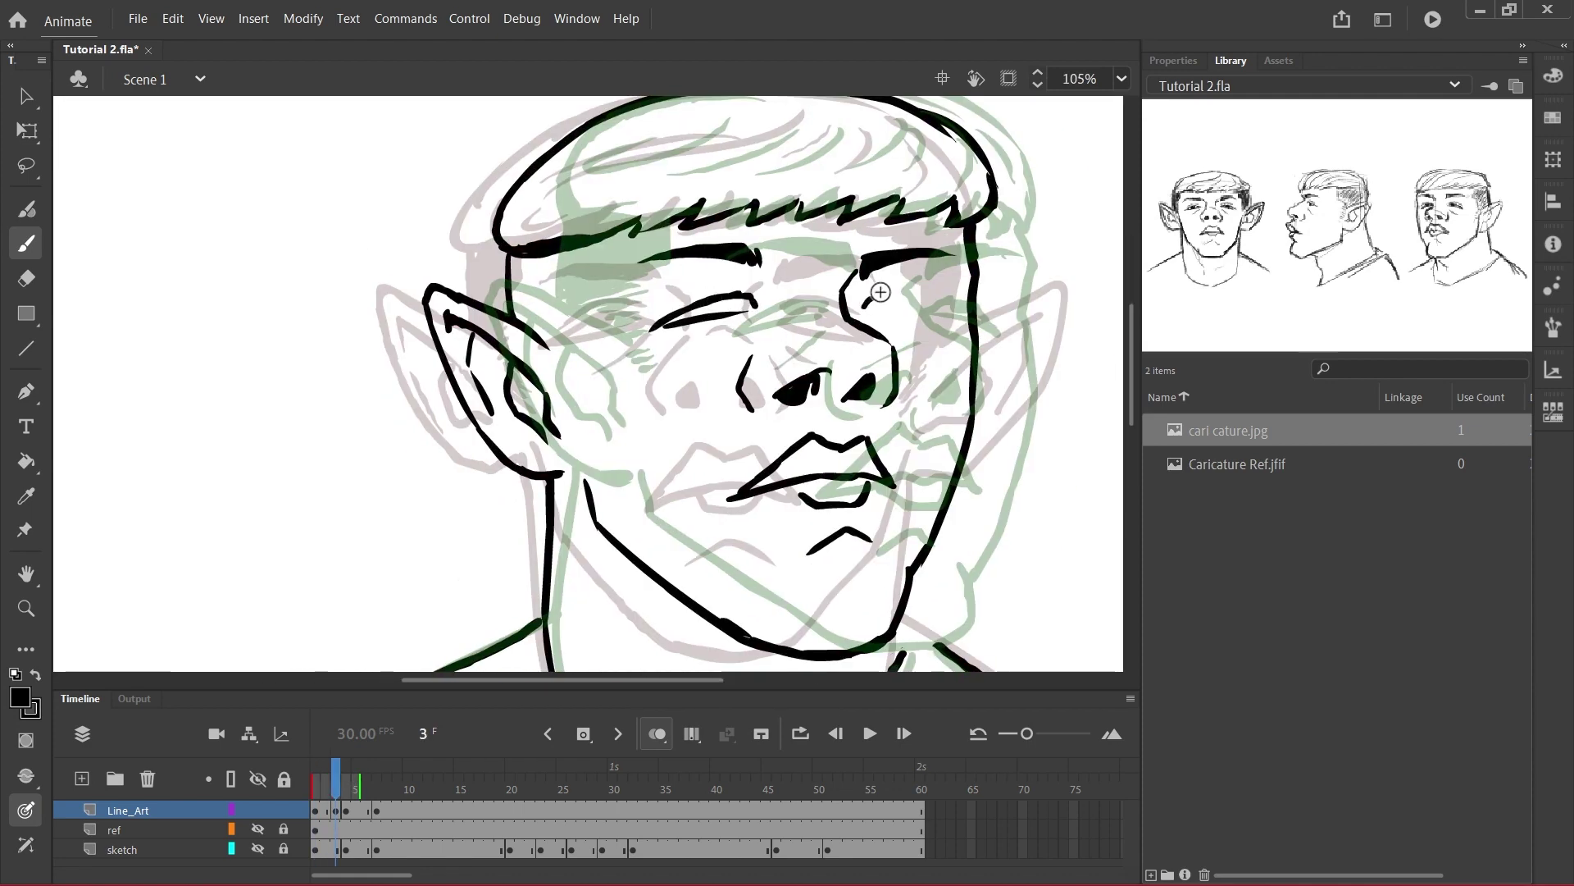
drag(861, 283, 939, 324)
drag(512, 246, 591, 303)
drag(574, 246, 517, 364)
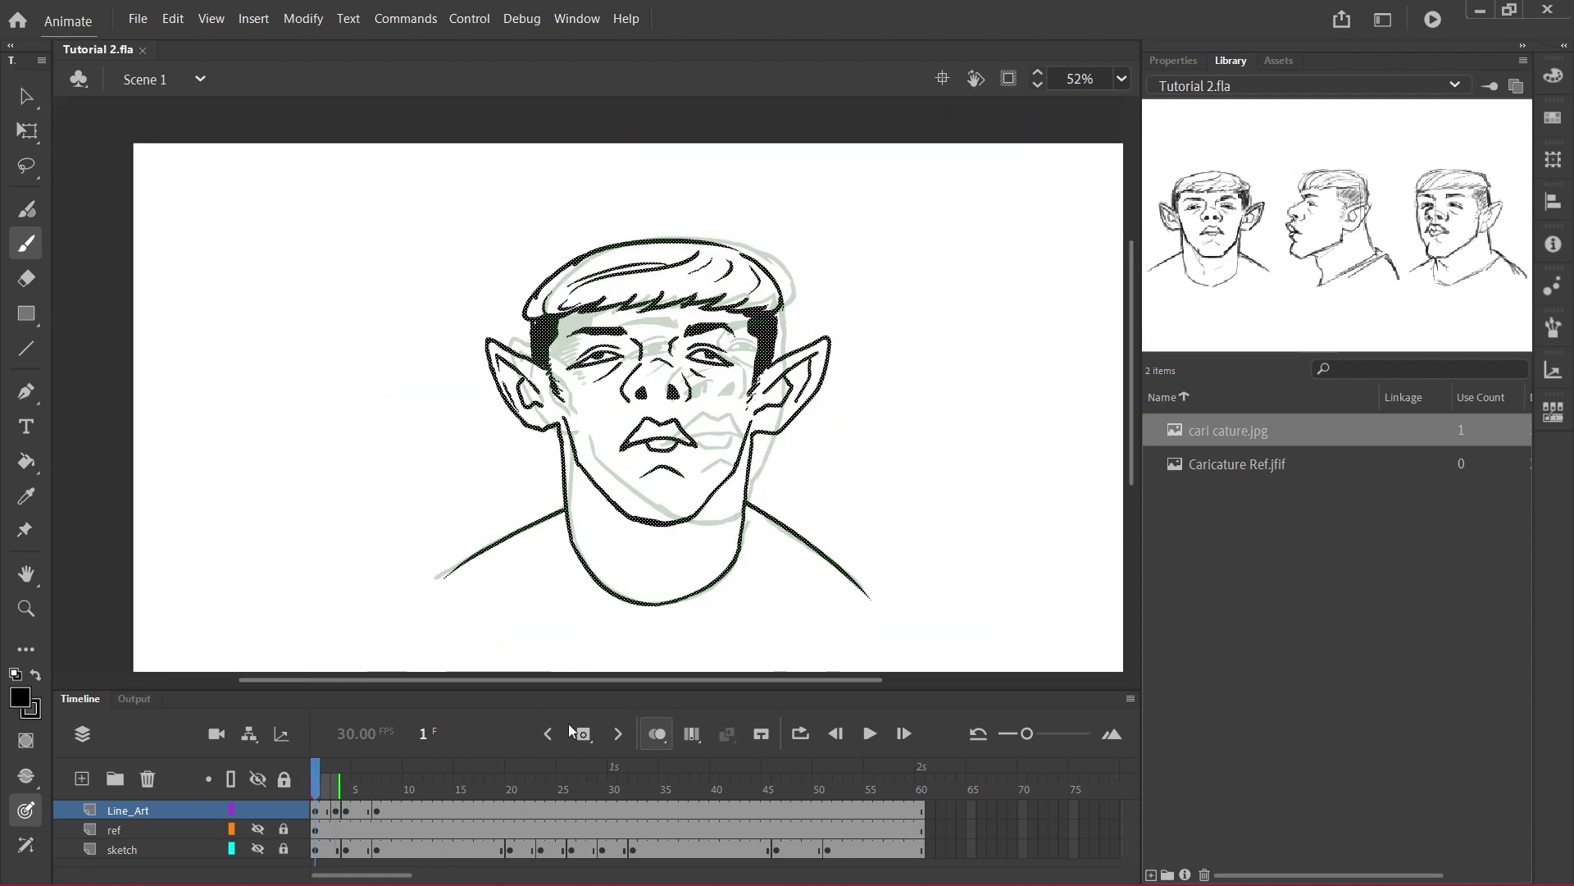
Insert a blank keyframe at frame 6 on the Line_Art layer and turn on onion skinning
click(354, 816)
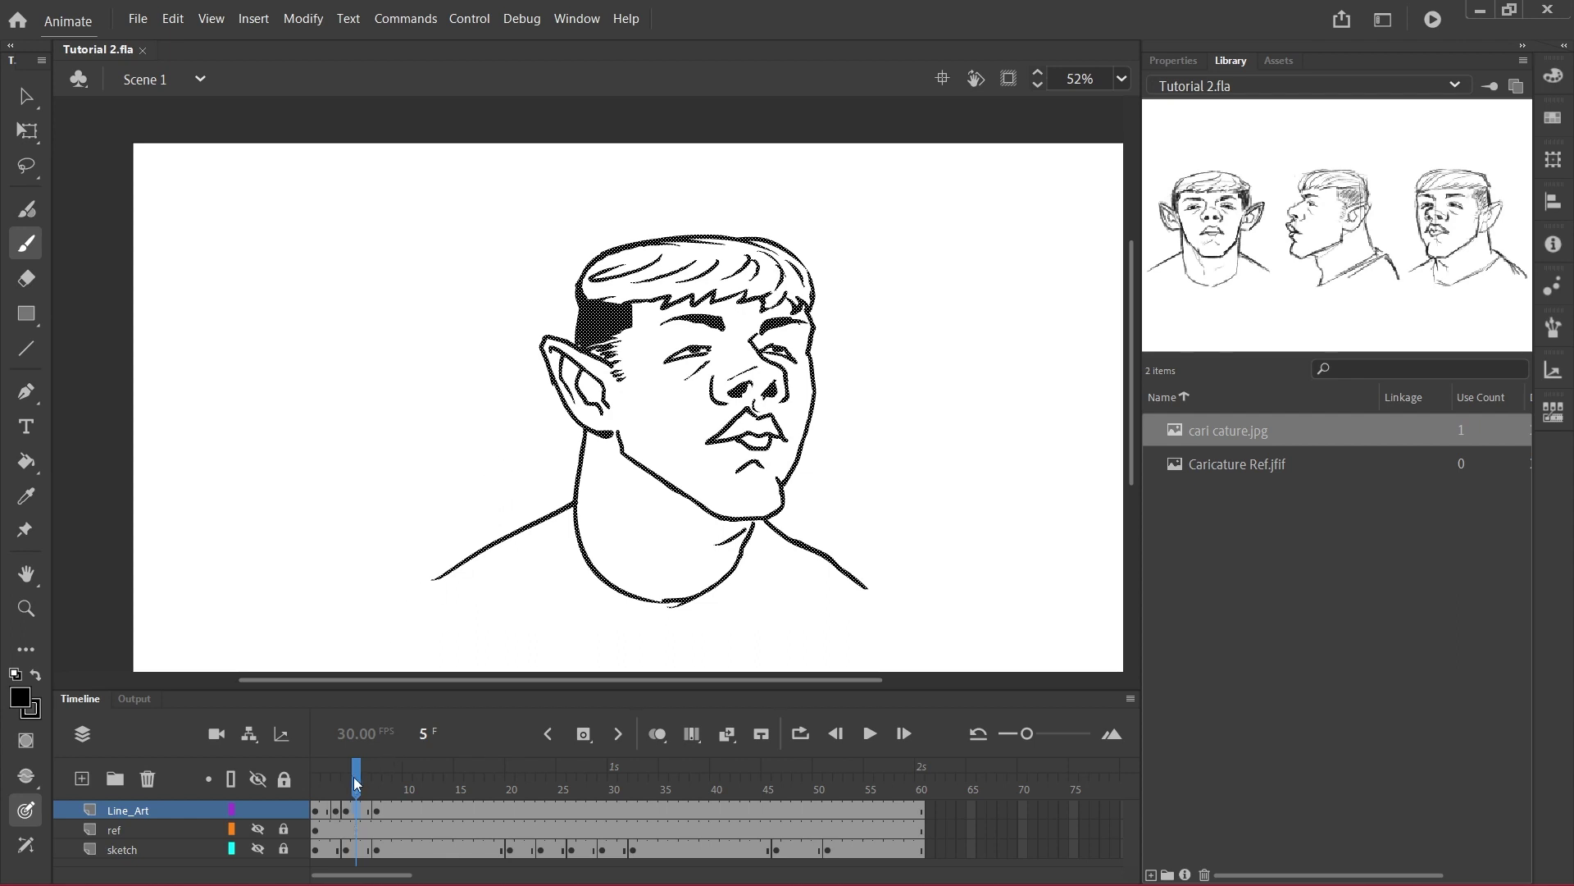
drag(357, 774, 366, 775)
click(585, 736)
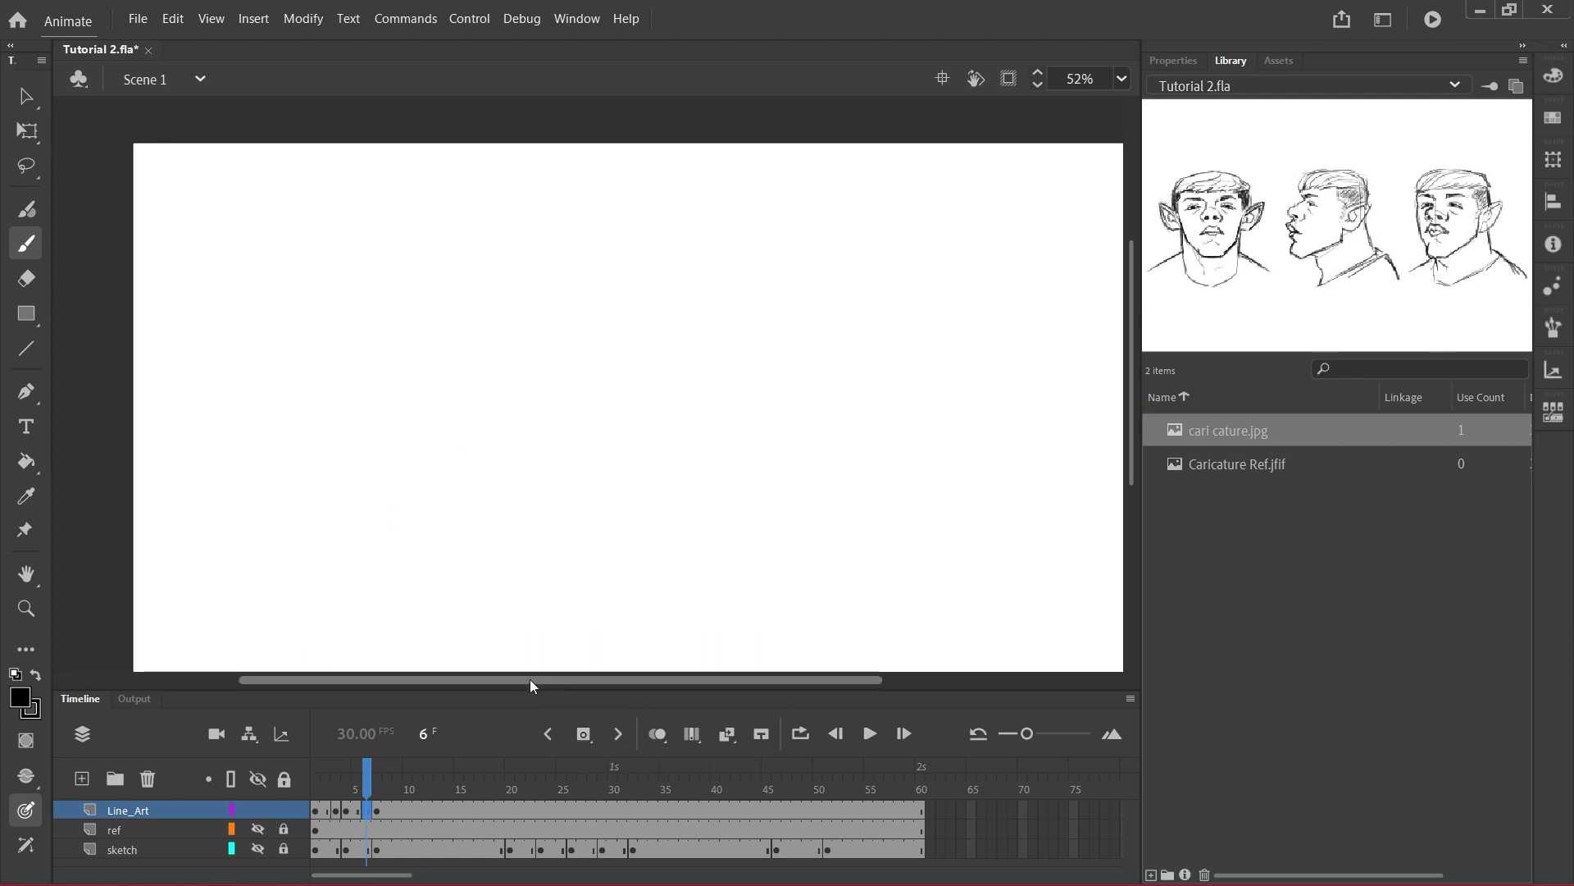
click(660, 734)
key(ctrl+equal)
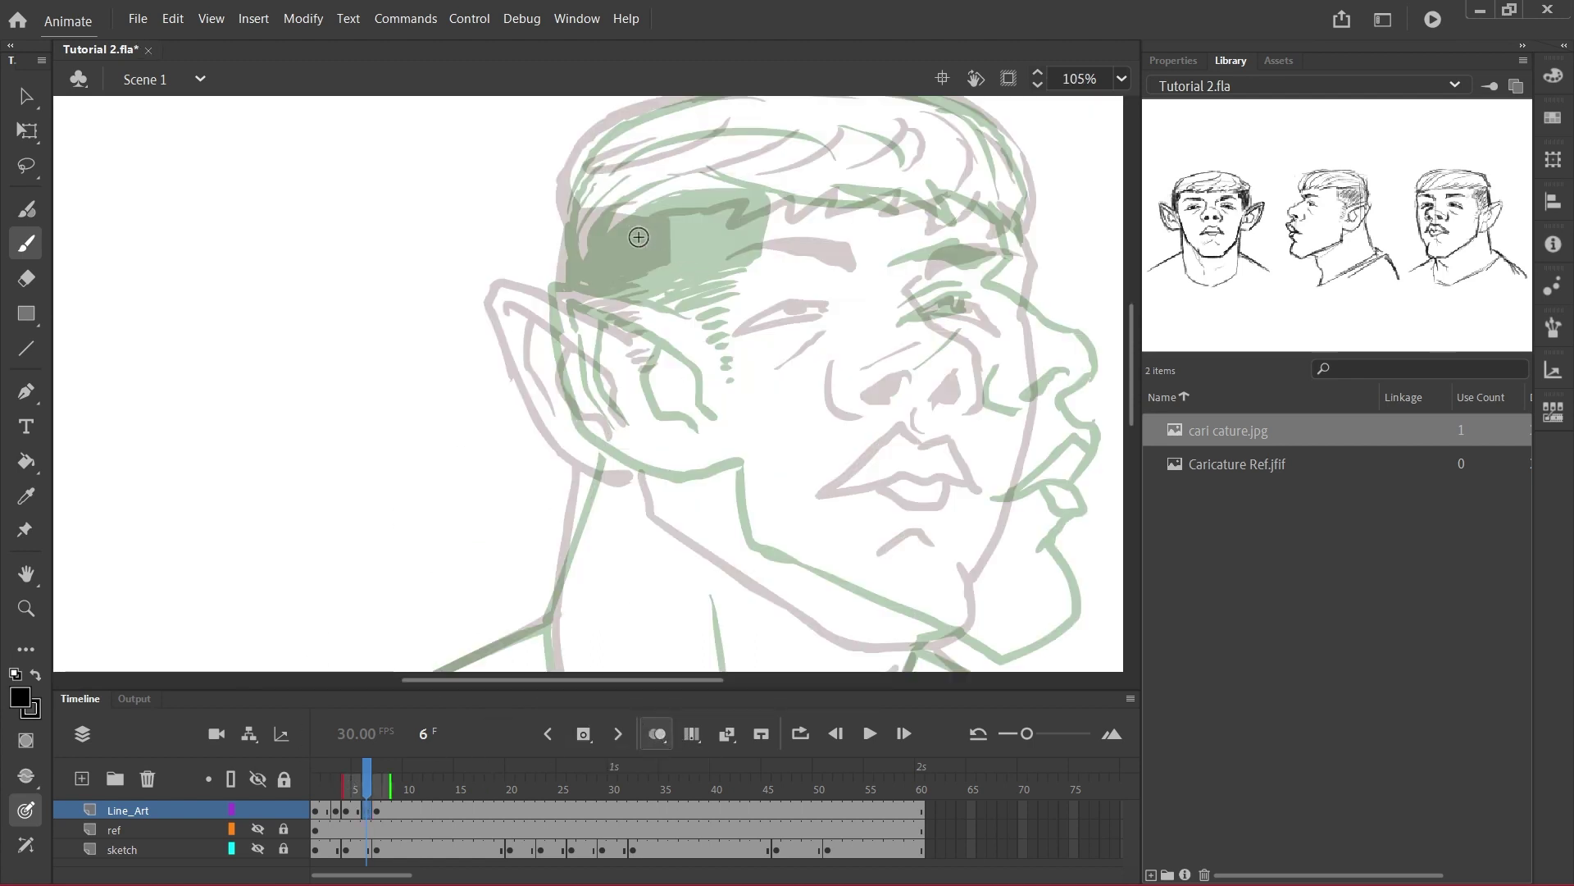
Ink the jawline and chin, both neck lines and the curved neckline on frame 6
mouse_move(647, 498)
mouse_down()
mouse_move(613, 343)
mouse_move(625, 385)
mouse_move(625, 367)
mouse_move(734, 437)
mouse_move(772, 437)
mouse_up()
key(ctrl+minus)
key(e)
key(b)
mouse_move(781, 395)
mouse_down()
mouse_move(771, 434)
mouse_move(707, 488)
mouse_up()
key(e)
key(b)
mouse_move(568, 333)
mouse_down()
mouse_move(550, 422)
mouse_move(592, 506)
mouse_up()
drag(585, 502, 707, 488)
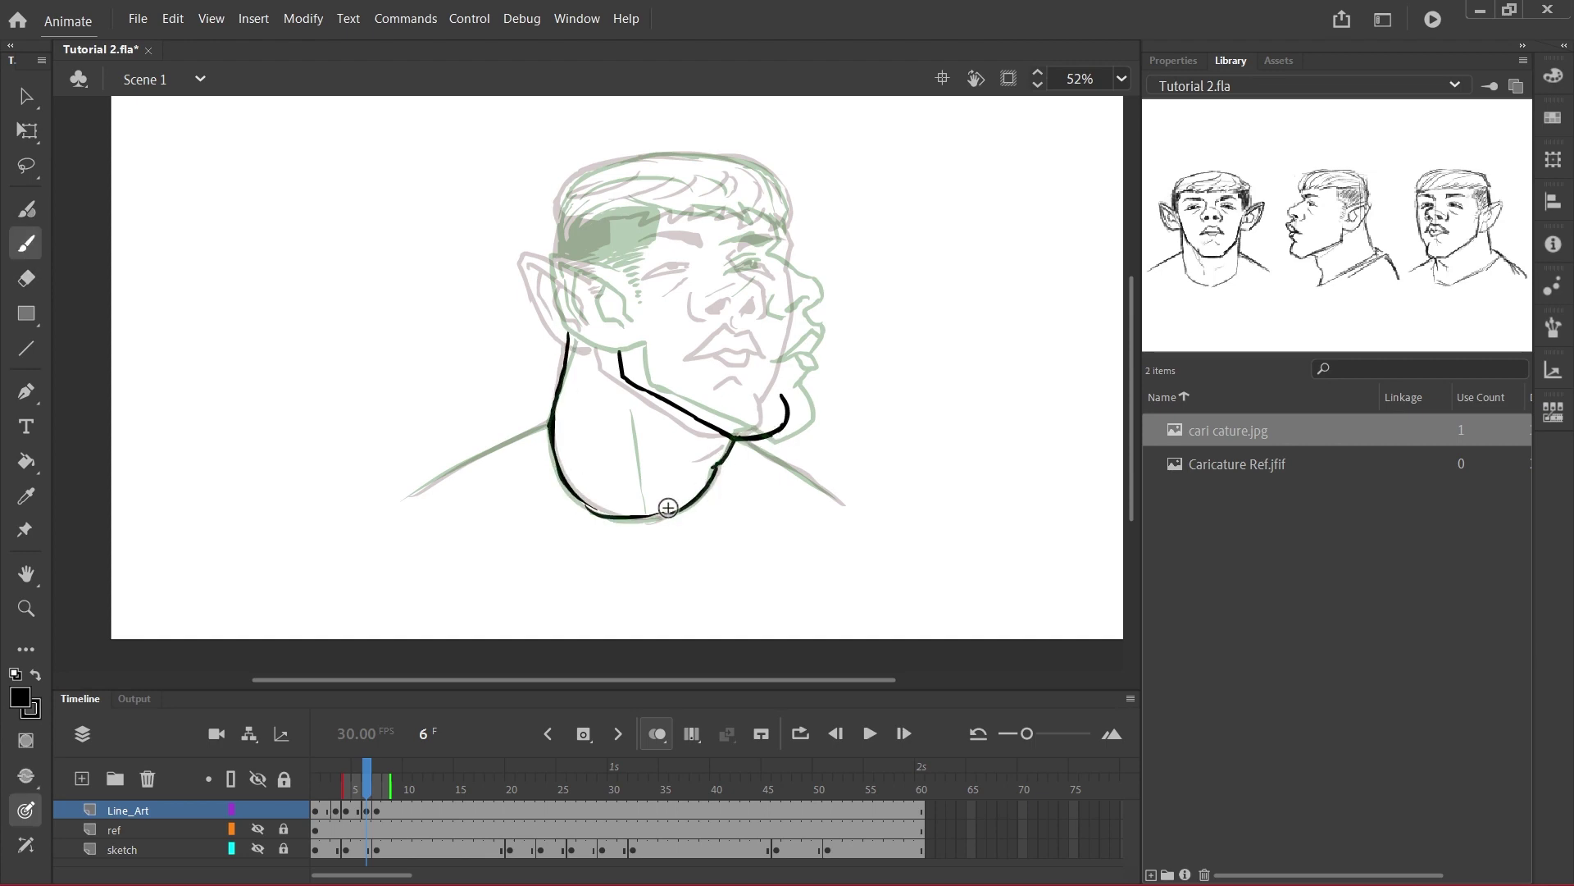
Ink both shoulder lines and the back edge of the ear on frame 6
drag(548, 423, 416, 496)
drag(740, 440, 841, 504)
drag(535, 254, 601, 354)
key(e)
key(b)
key(ctrl+equal)
key(ctrl+minus)
key(ctrl+equal)
Ink the lips and the chin crease below them on frame 6
mouse_move(687, 435)
mouse_down()
mouse_move(794, 383)
mouse_move(792, 420)
mouse_up()
drag(687, 435, 798, 426)
mouse_move(797, 454)
mouse_down()
mouse_move(778, 490)
mouse_move(807, 563)
mouse_up()
drag(859, 353, 835, 428)
Ink the projecting nose bridge, tip and nostrils on frame 6, erasing overshooting strokes
drag(790, 290, 795, 280)
drag(771, 303, 873, 380)
key(e)
key(b)
drag(745, 382, 768, 423)
mouse_move(784, 412)
mouse_down()
mouse_move(830, 395)
mouse_move(816, 413)
mouse_move(839, 447)
mouse_up()
key(e)
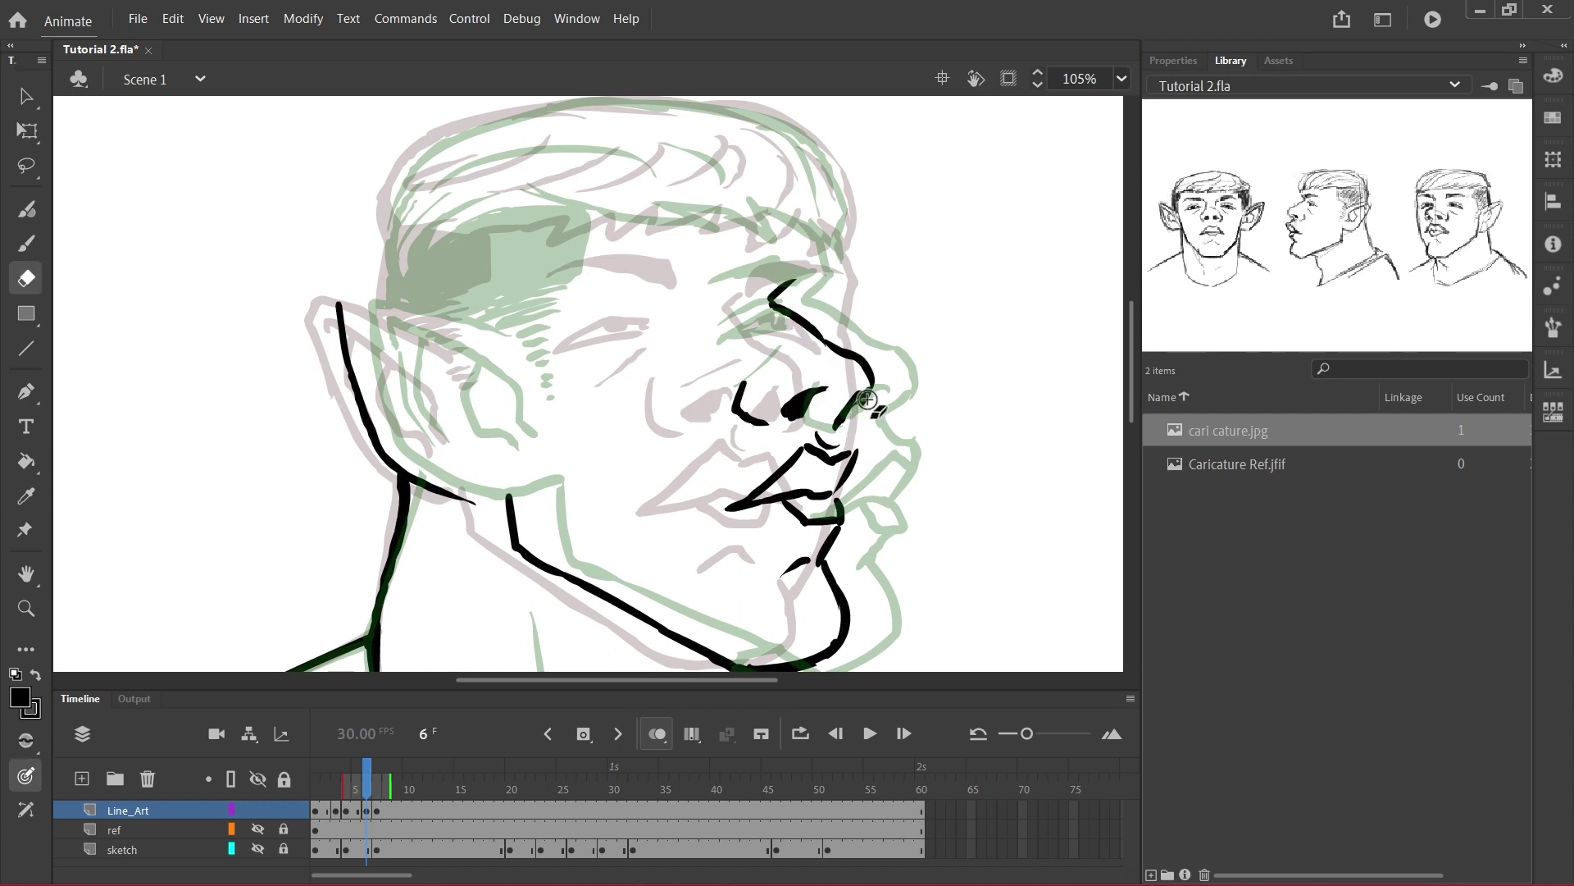
key(b)
Ink the forehead edge and the hair's outer outline on frame 6
drag(827, 309, 839, 347)
drag(831, 246, 828, 308)
mouse_move(396, 230)
mouse_down()
mouse_move(388, 302)
mouse_move(676, 156)
mouse_up()
mouse_move(619, 153)
mouse_down()
mouse_move(858, 295)
mouse_move(963, 251)
mouse_up()
Ink the two eyebrows, both eyes and the under-eye crease on frame 6, and touch up the nostril
drag(925, 291, 957, 284)
drag(839, 273, 760, 277)
drag(854, 318, 762, 347)
drag(924, 318, 955, 332)
mouse_move(843, 324)
mouse_down()
mouse_move(809, 325)
mouse_move(849, 312)
mouse_up()
drag(869, 353, 817, 355)
drag(802, 351, 756, 380)
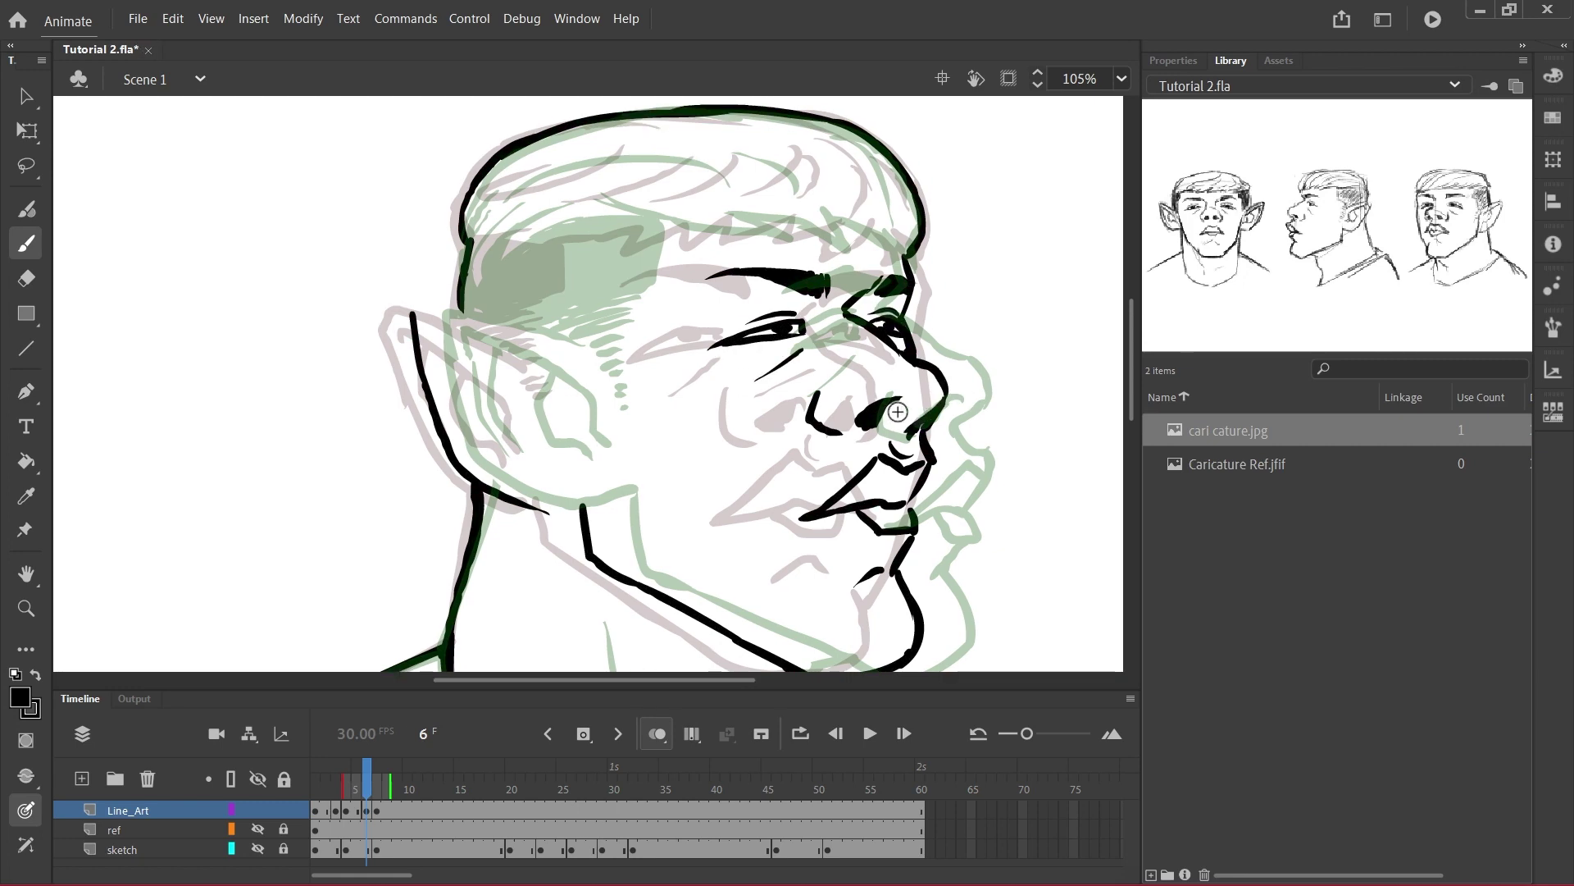
drag(893, 410, 904, 402)
Fill the side hair with solid black and complete the ear's front edge and inner fold on frame 6
mouse_move(611, 238)
mouse_down()
mouse_move(475, 246)
mouse_move(567, 366)
mouse_up()
drag(415, 312, 545, 365)
drag(434, 336, 529, 399)
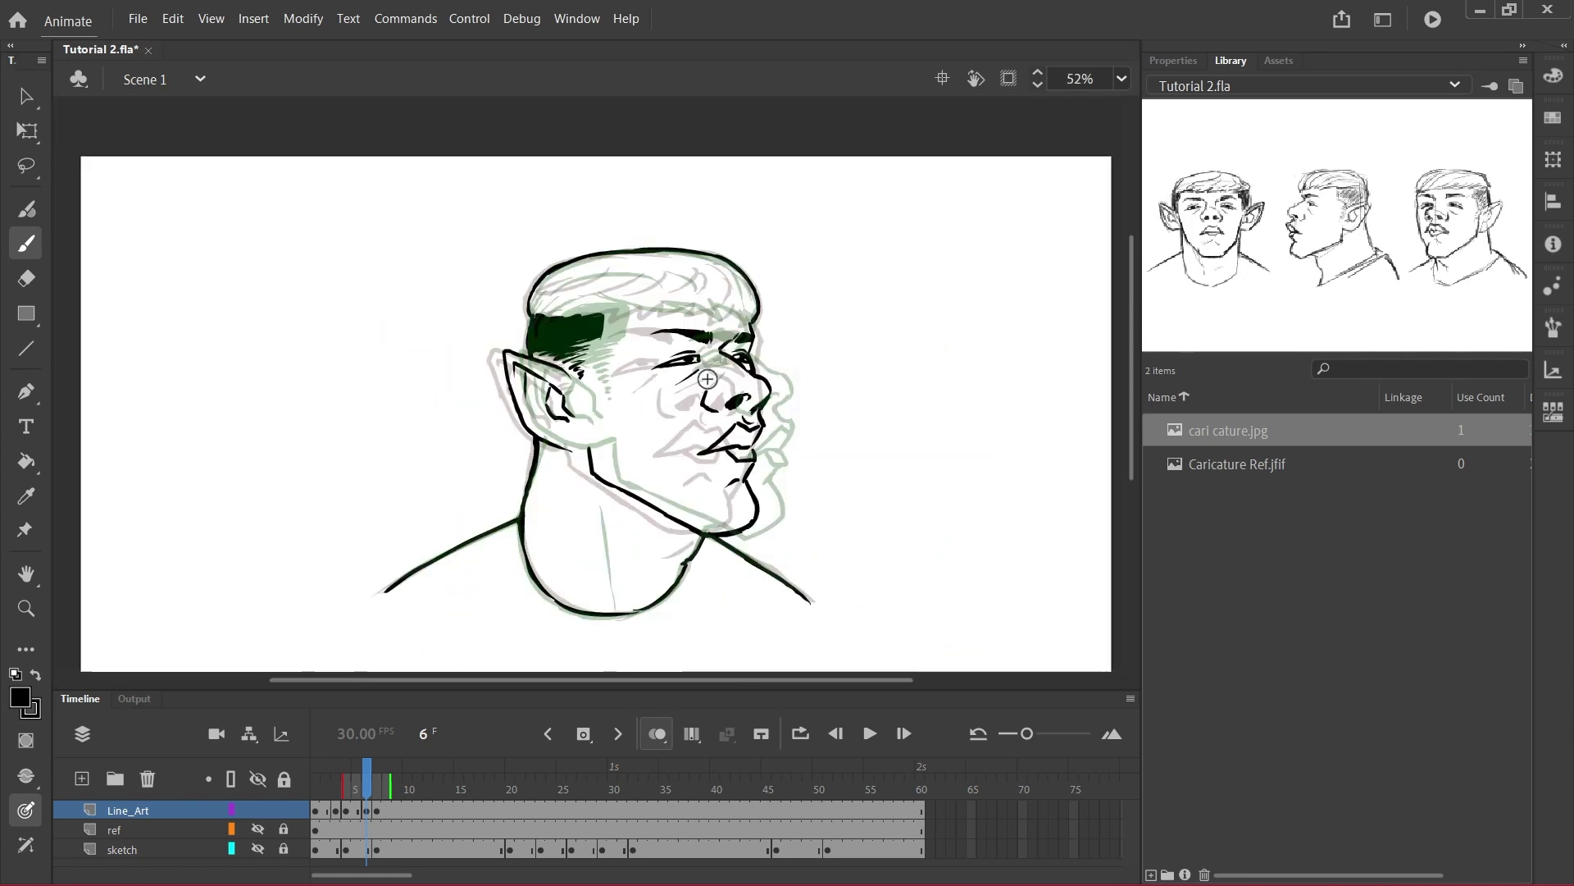
drag(763, 151, 566, 156)
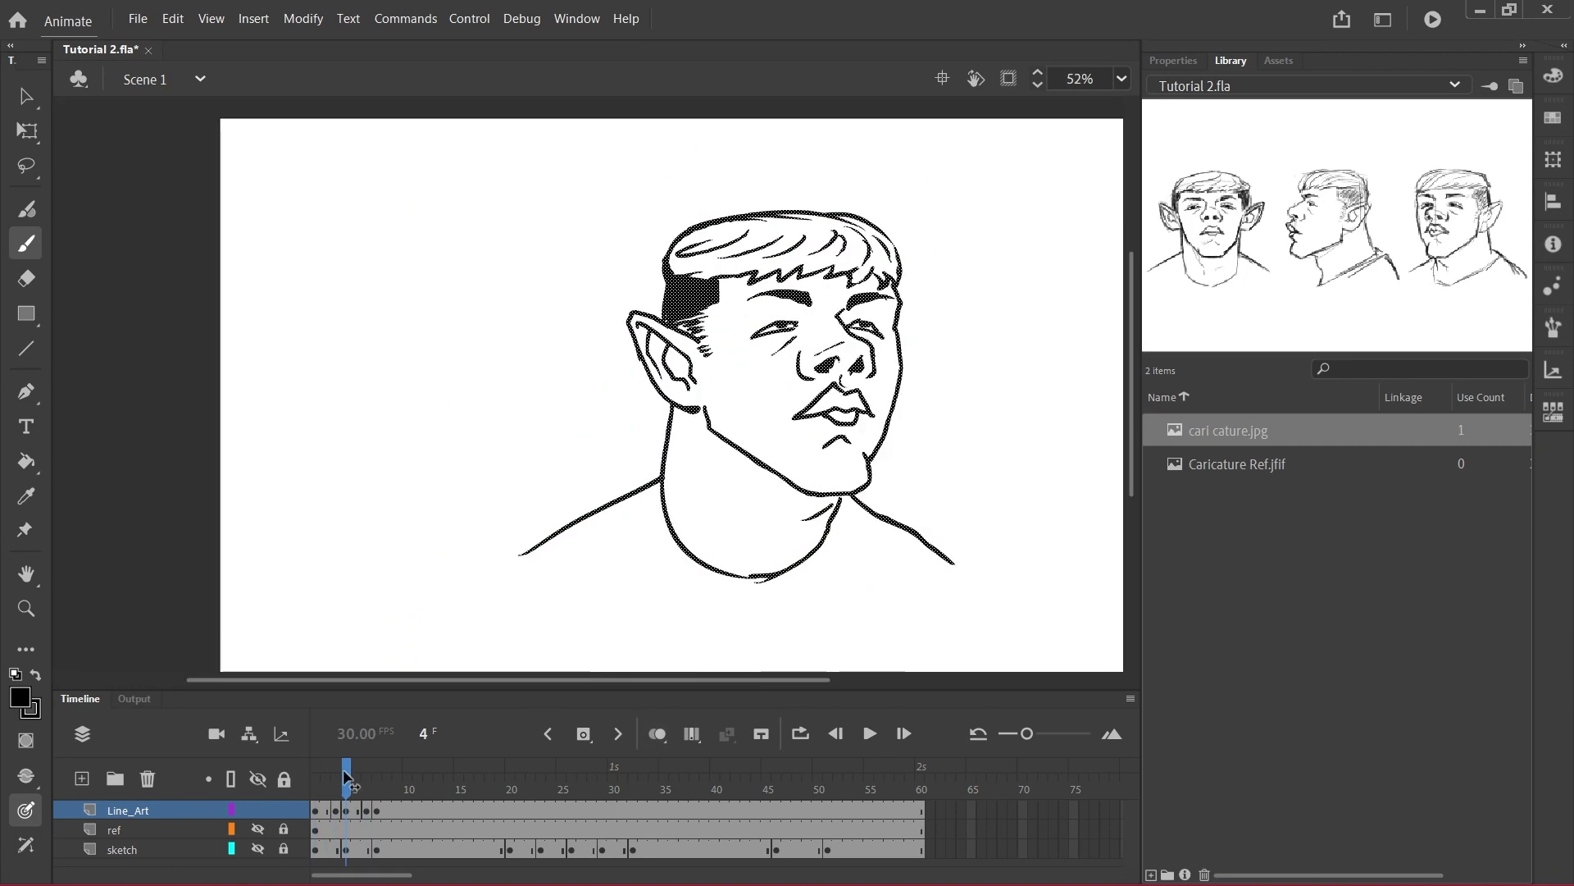
Reuse line art for Line_Art keyframes at frames 20, 26 and 32, mirroring the profile head horizontally at frame 32
mouse_move(345, 772)
mouse_down()
mouse_move(326, 772)
mouse_move(376, 773)
mouse_move(315, 771)
mouse_move(376, 771)
mouse_up()
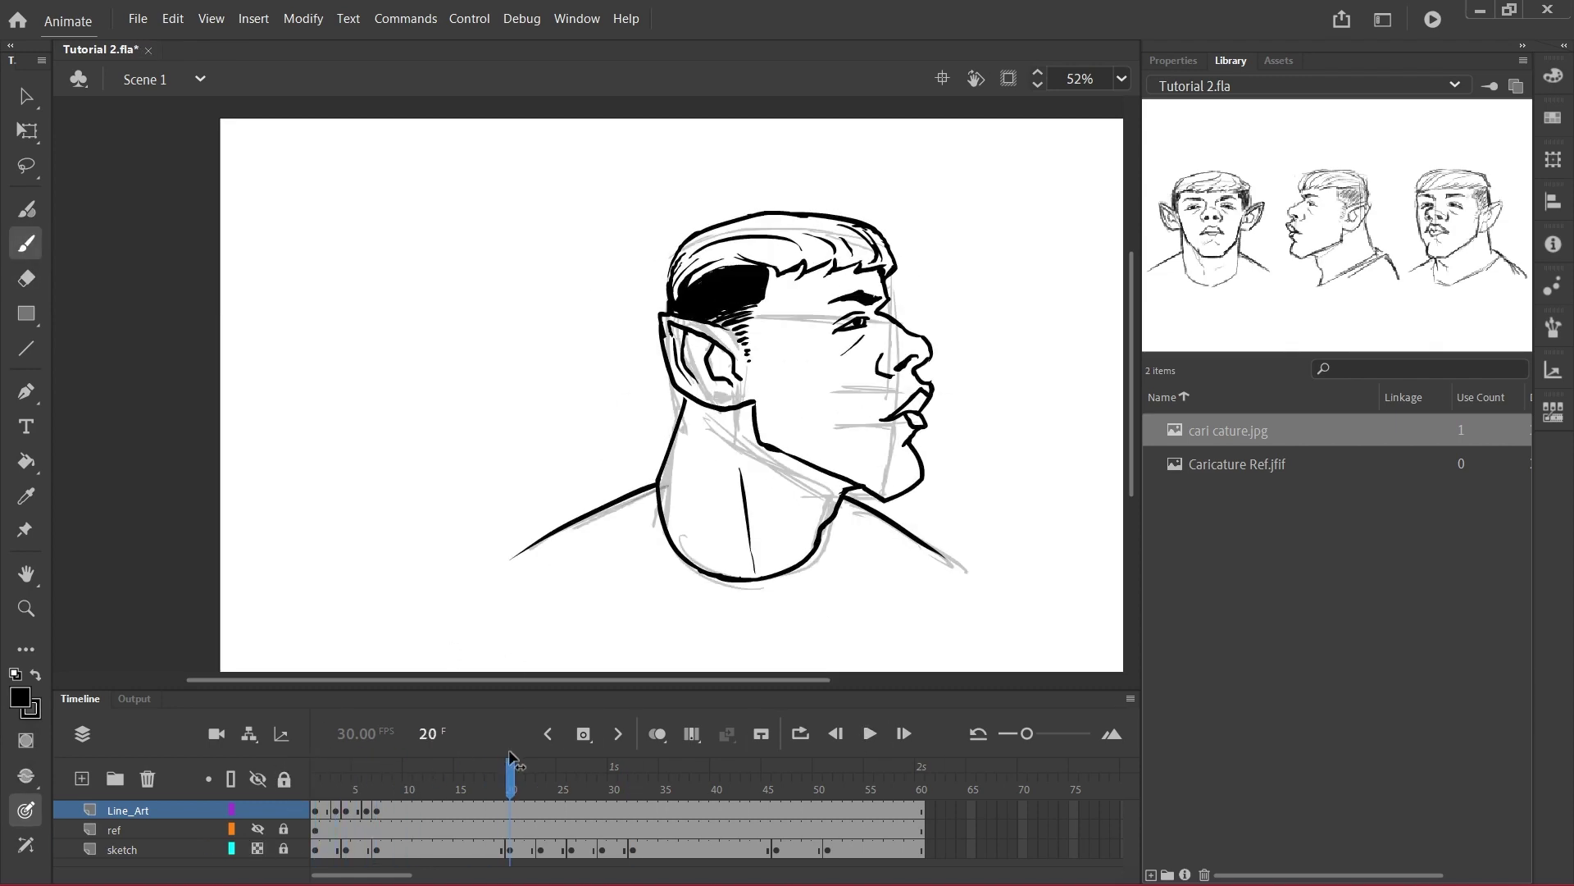
drag(510, 777, 632, 777)
click(27, 131)
click(636, 775)
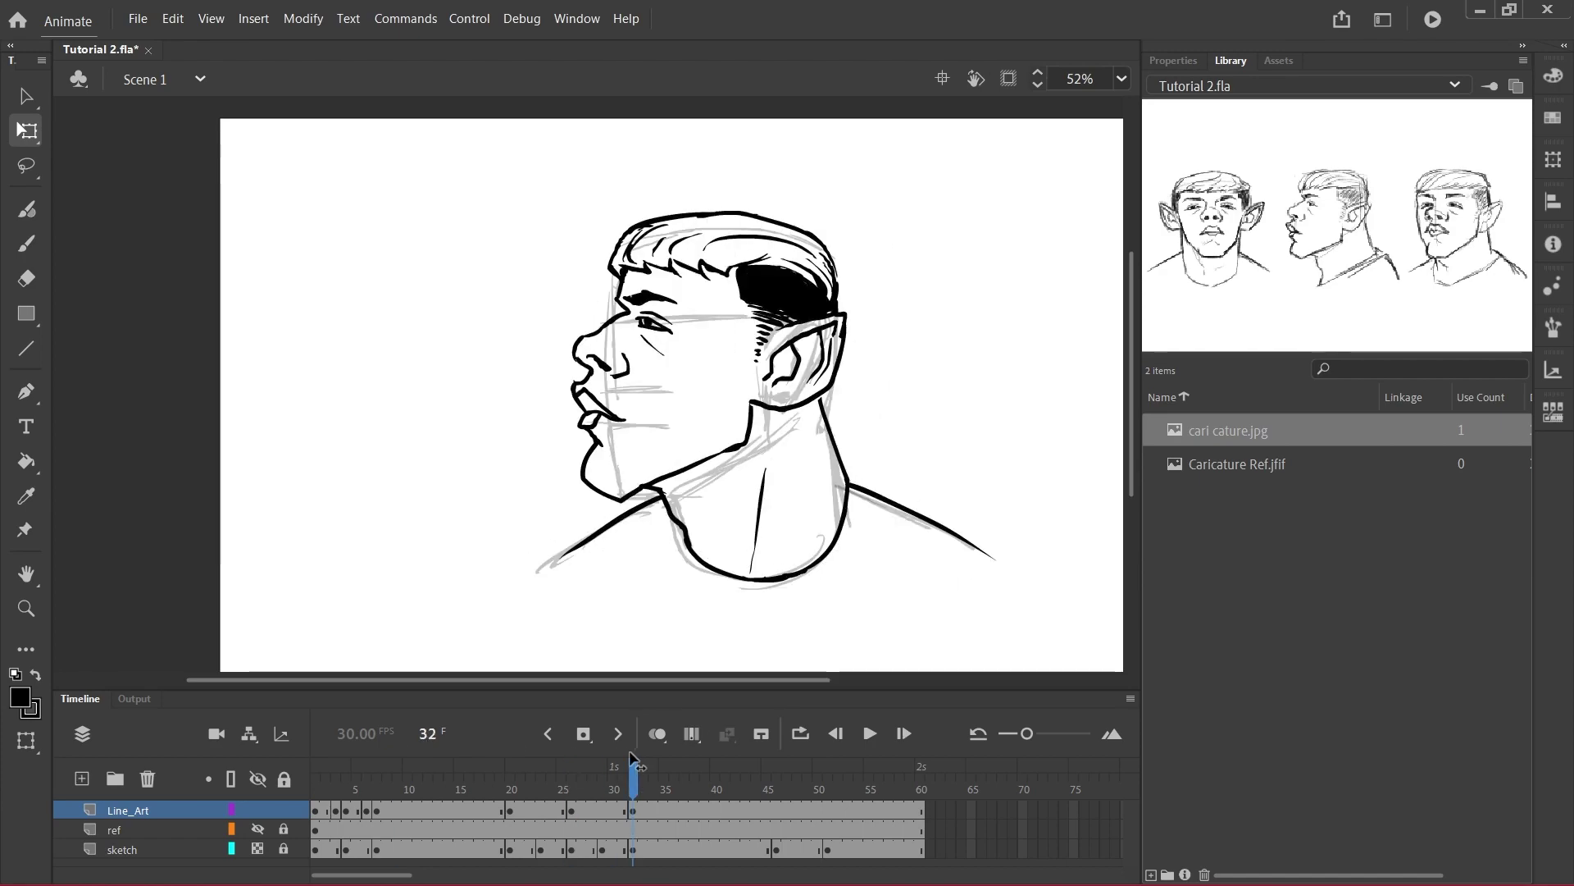
Add Line_Art keyframes at frames 51, 23 and 29, reusing the three-quarter head from frame 4
click(830, 780)
click(347, 812)
click(602, 811)
right_click(685, 301)
click(552, 771)
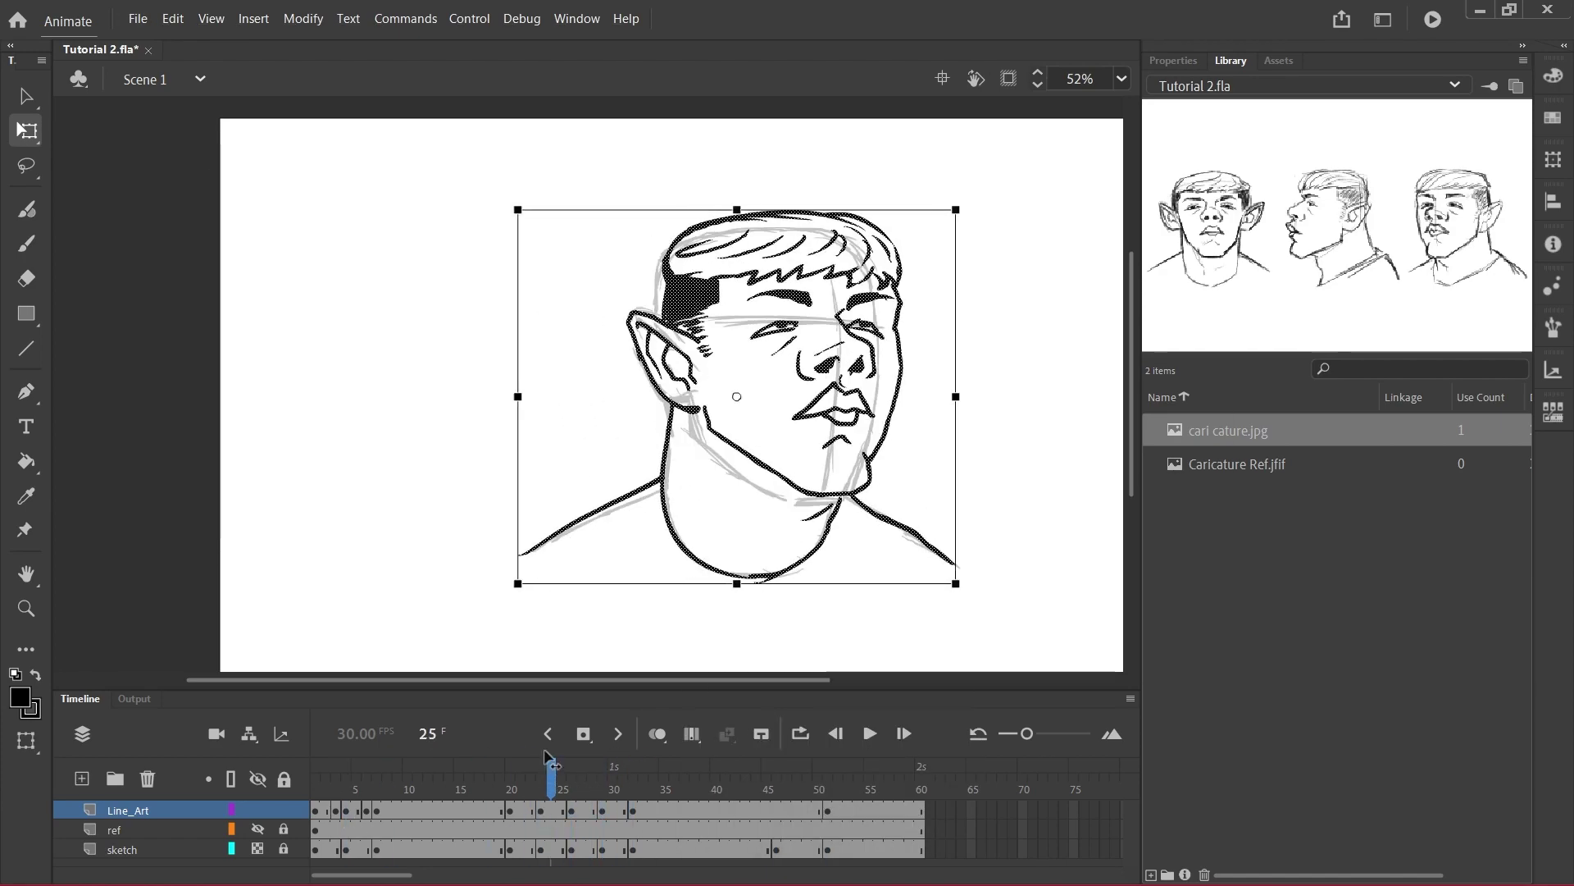
Reuse the in-between heads from frames 3 and 6 for the missing Line_Art keyframes between frames 22 and 31
key(Return)
drag(510, 771, 776, 714)
click(779, 810)
mouse_move(779, 807)
mouse_down()
mouse_move(791, 783)
mouse_move(341, 783)
mouse_move(534, 783)
mouse_move(341, 799)
mouse_move(521, 787)
mouse_up()
click(369, 812)
mouse_move(369, 812)
mouse_down()
mouse_move(531, 812)
mouse_move(562, 787)
mouse_up()
click(336, 811)
mouse_move(336, 811)
mouse_down()
mouse_move(556, 813)
mouse_move(603, 779)
mouse_move(623, 811)
mouse_up()
click(368, 811)
Add Line_Art keyframes on the way to frame 51, including frames 46 and 49, reusing the horizontally mirrored heads
mouse_move(623, 777)
mouse_down()
mouse_move(549, 761)
mouse_move(406, 785)
mouse_move(777, 789)
mouse_up()
right_click(858, 415)
click(1205, 844)
click(592, 811)
drag(592, 811, 797, 811)
drag(830, 786, 808, 811)
click(797, 811)
drag(808, 787, 554, 812)
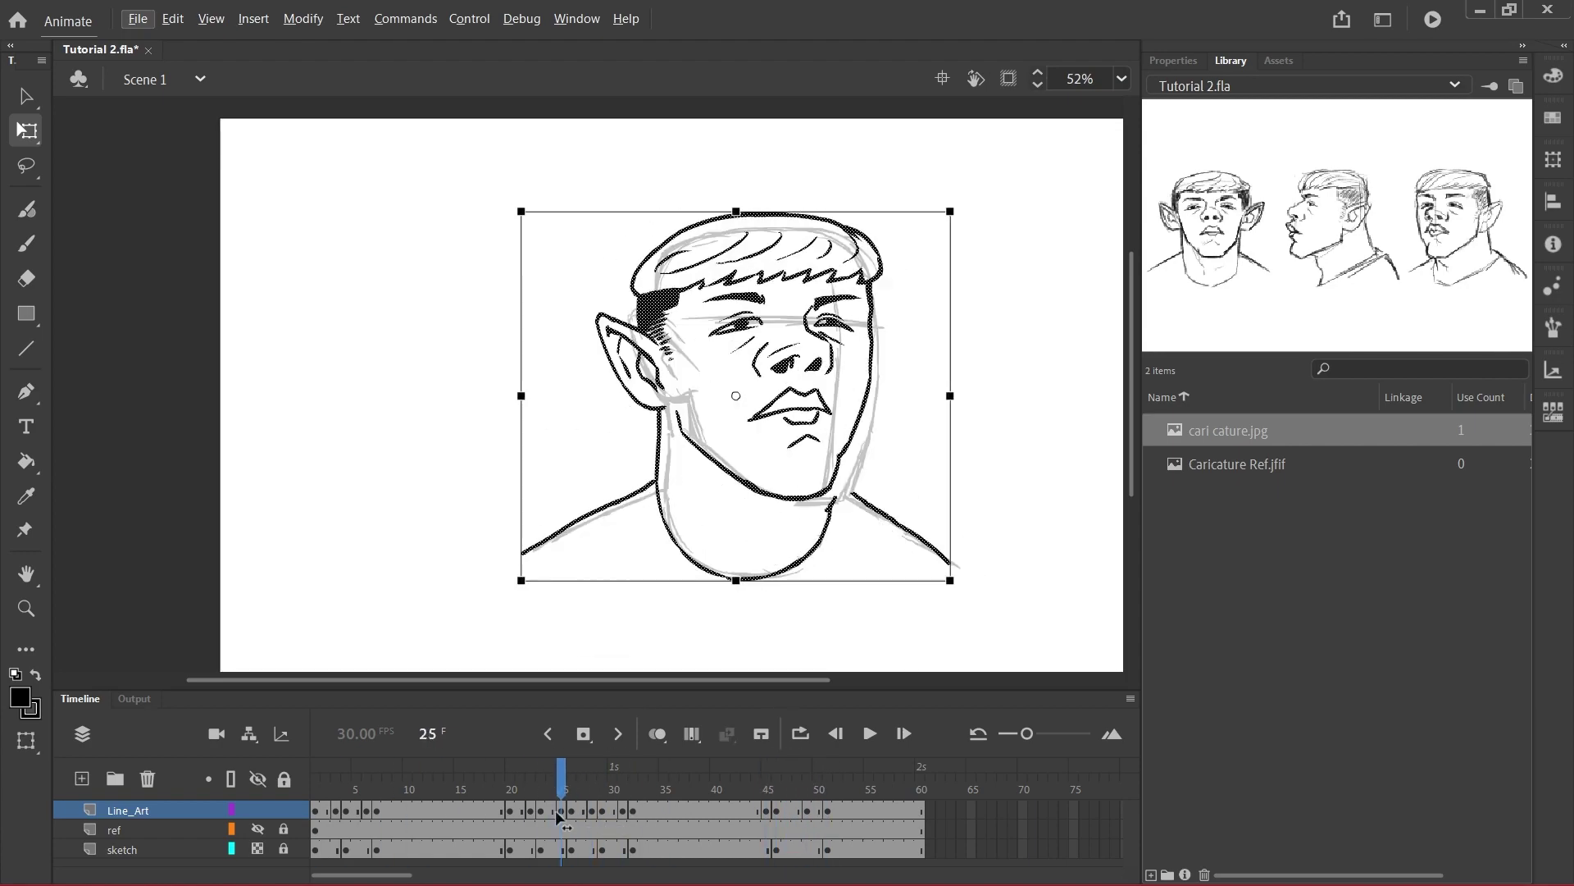
Play back the head turn and clean up the line where jaw meets neck on frames 3 and 25 with eraser and brush
click(869, 733)
click(361, 775)
drag(361, 775, 336, 775)
key(b)
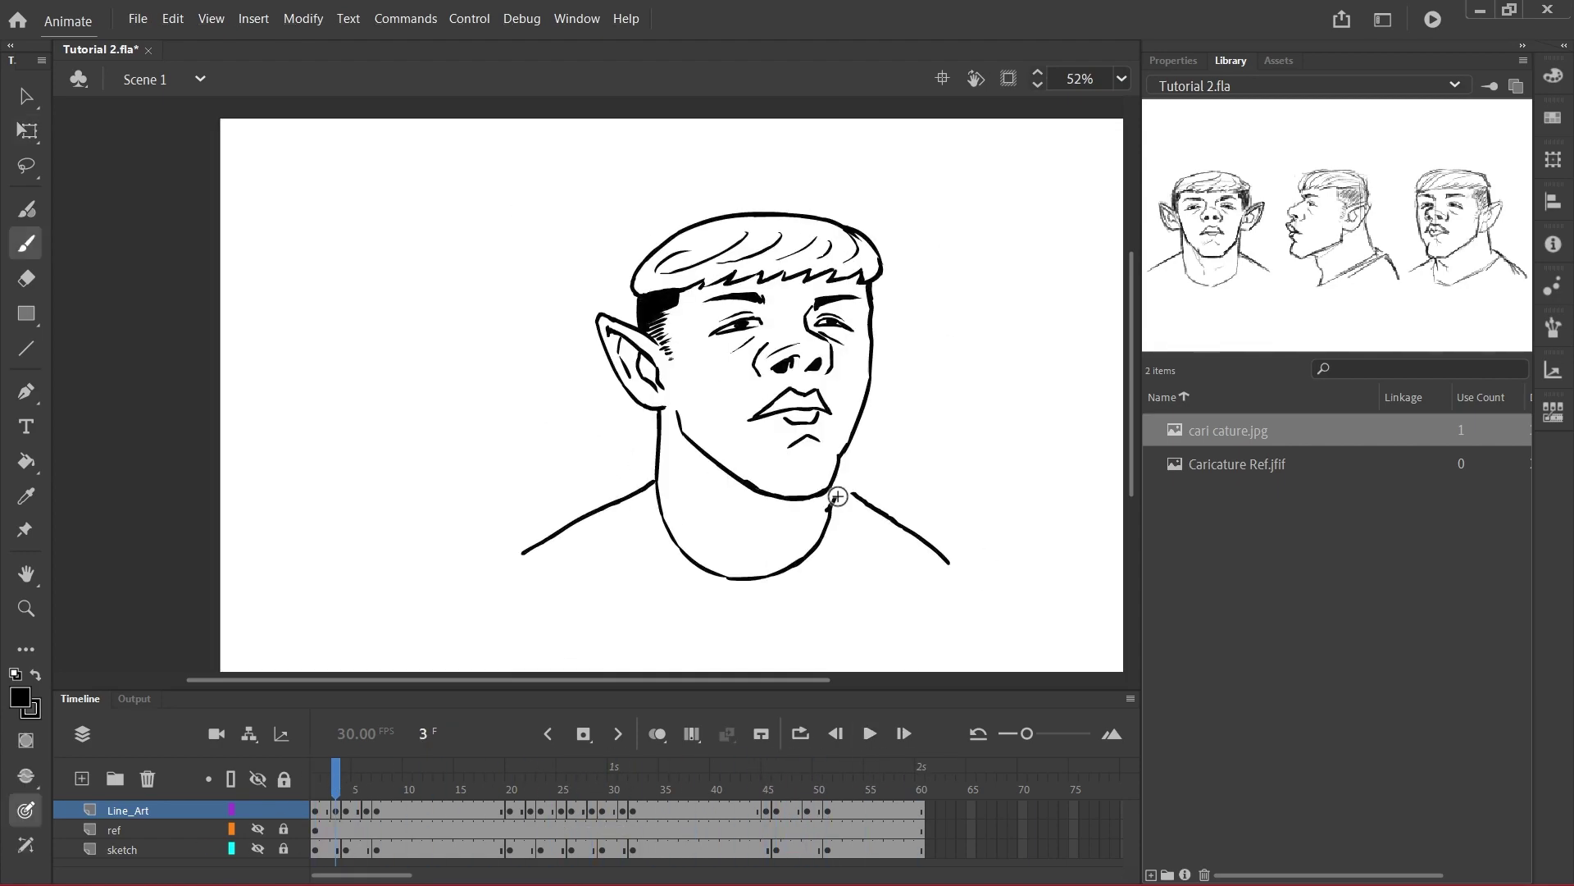
key(e)
drag(835, 501, 812, 538)
drag(337, 775, 561, 771)
key(b)
drag(842, 480, 831, 510)
With onion skinning on, brush the neck line under the jaw on frames 31 and 49, and save the file after playback
drag(561, 772, 623, 775)
click(657, 734)
drag(770, 492, 751, 551)
click(765, 779)
drag(766, 779, 807, 776)
drag(792, 476, 752, 550)
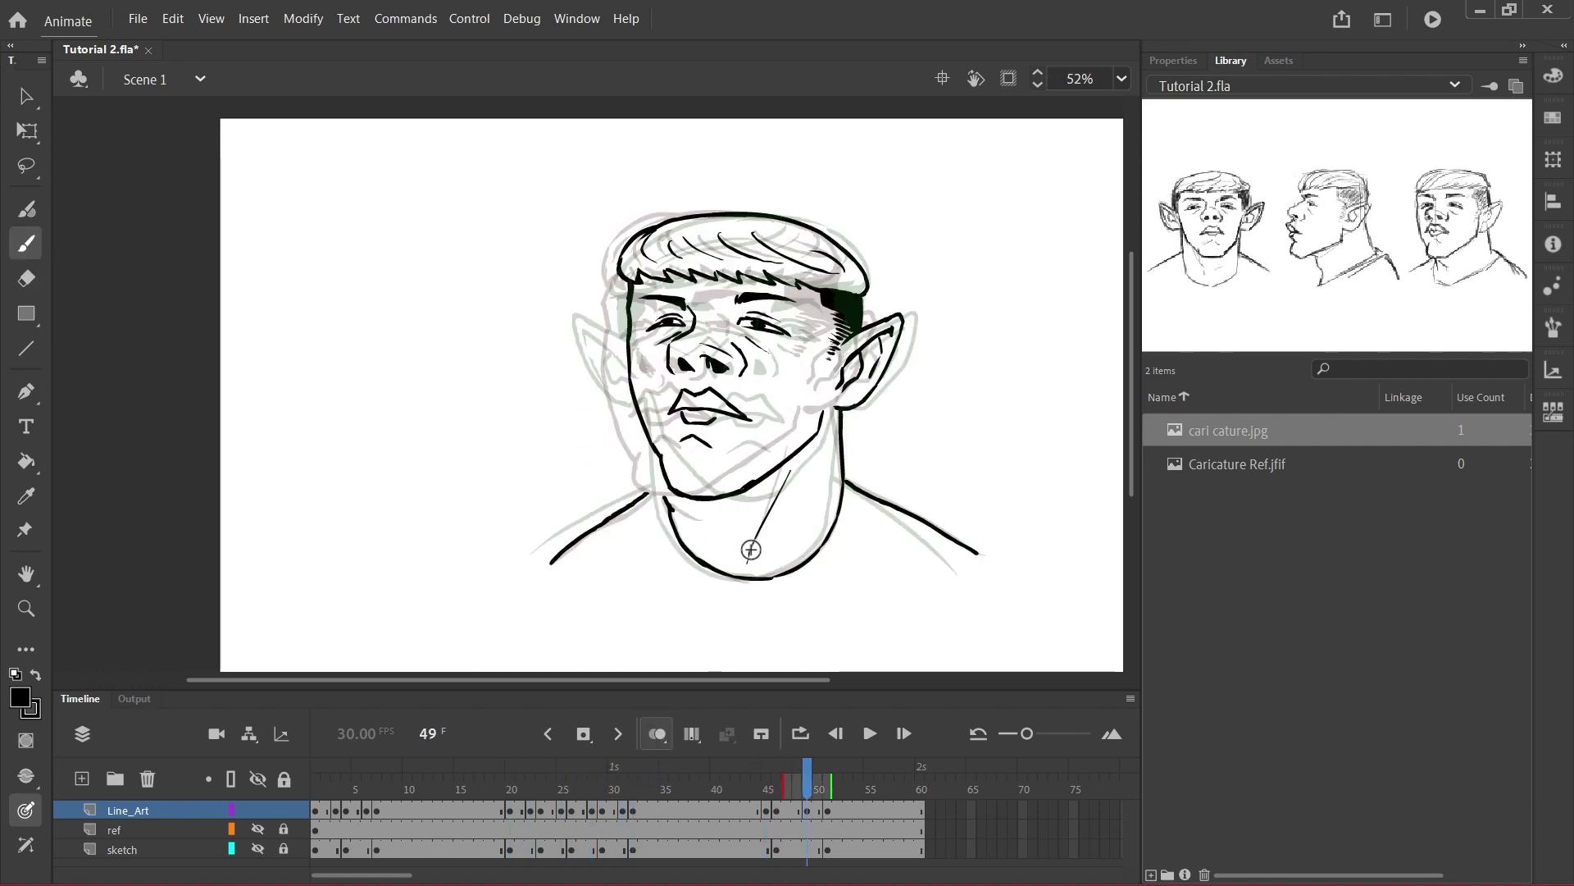
drag(807, 776, 798, 776)
click(870, 734)
key(ctrl+s)
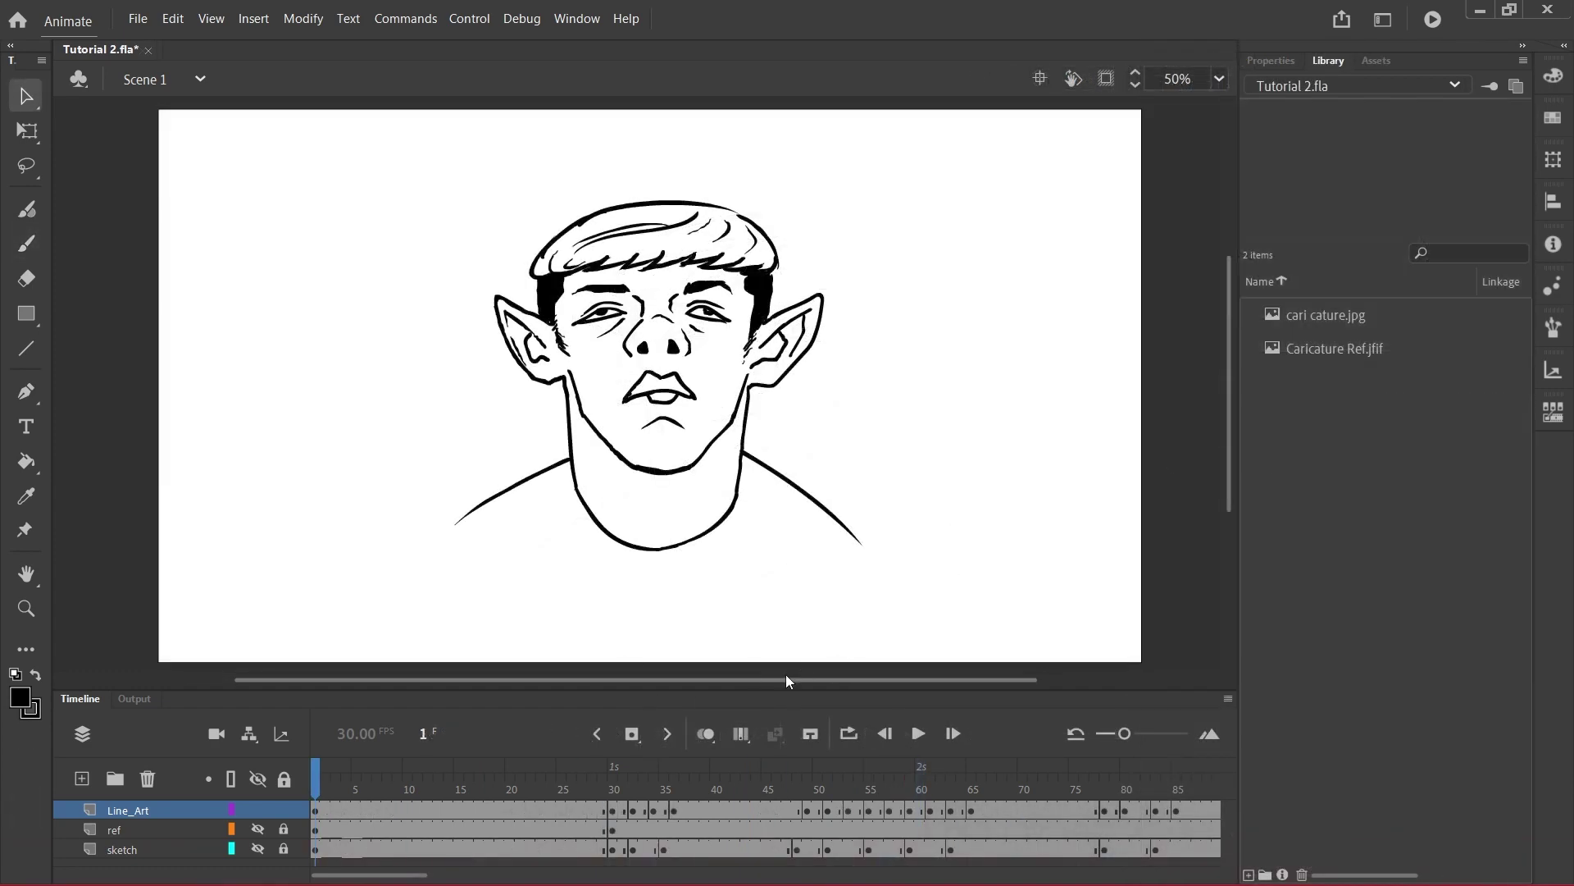
Duplicate the Line_Art layer and check the copied frames along the timeline
right_click(135, 809)
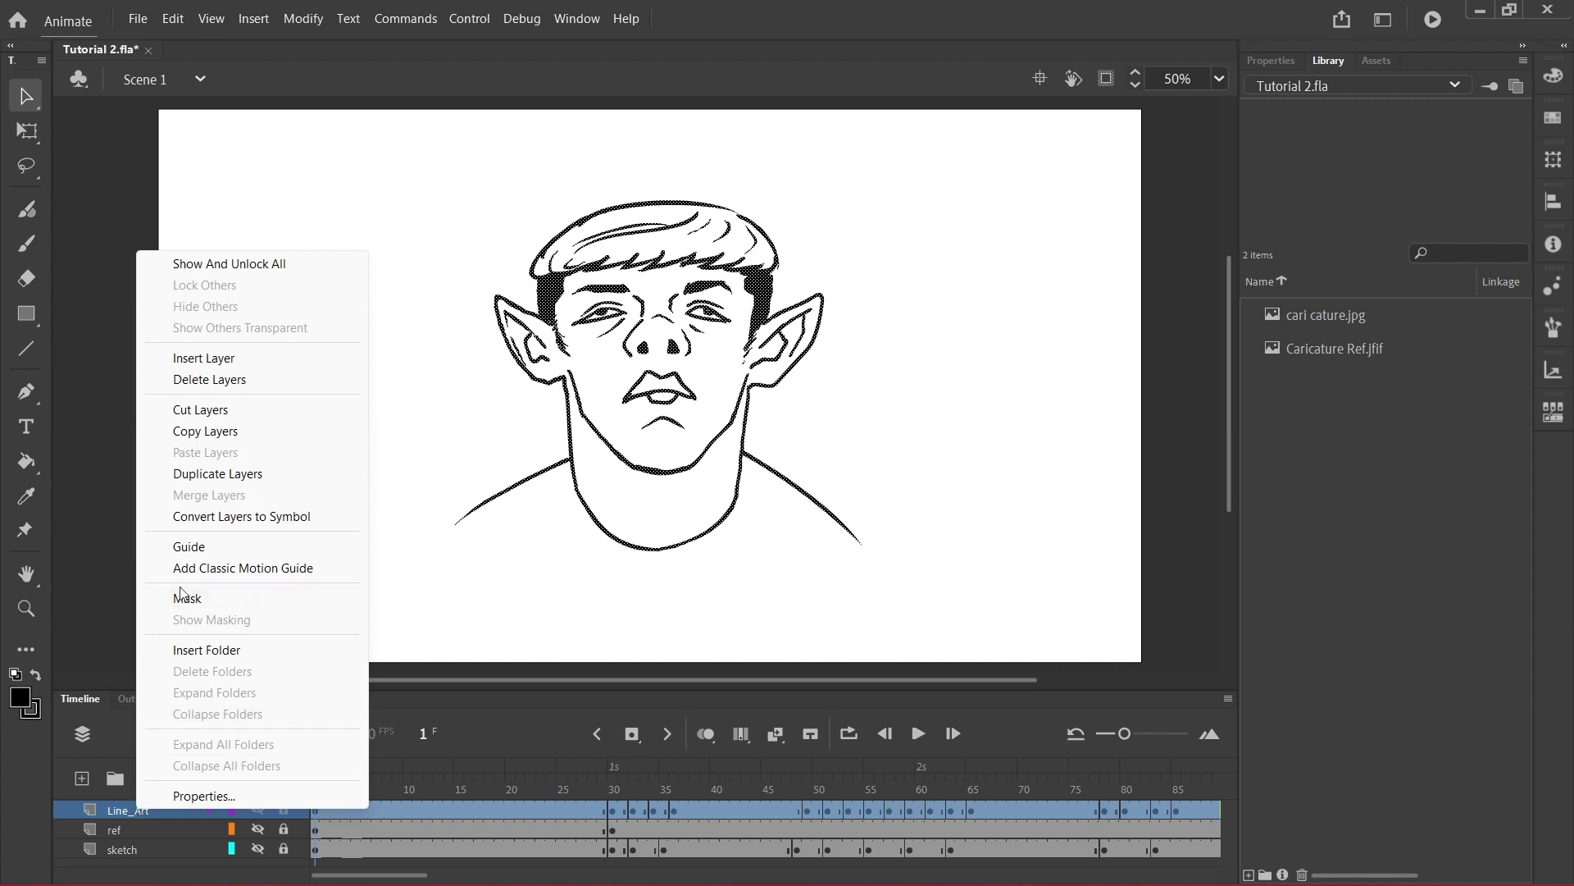
click(244, 473)
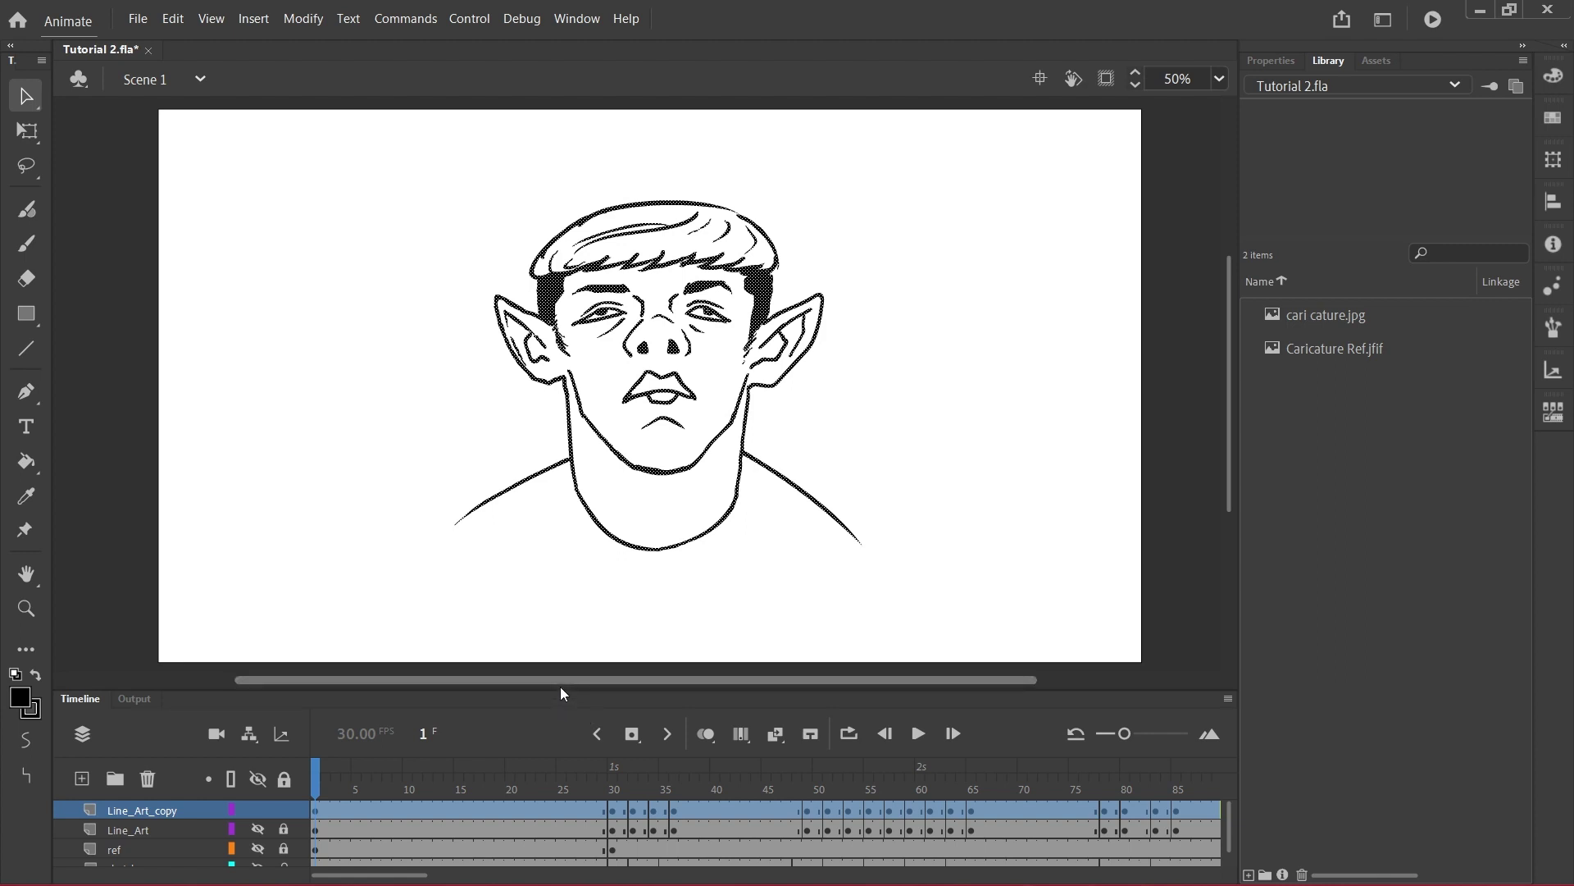
click(633, 511)
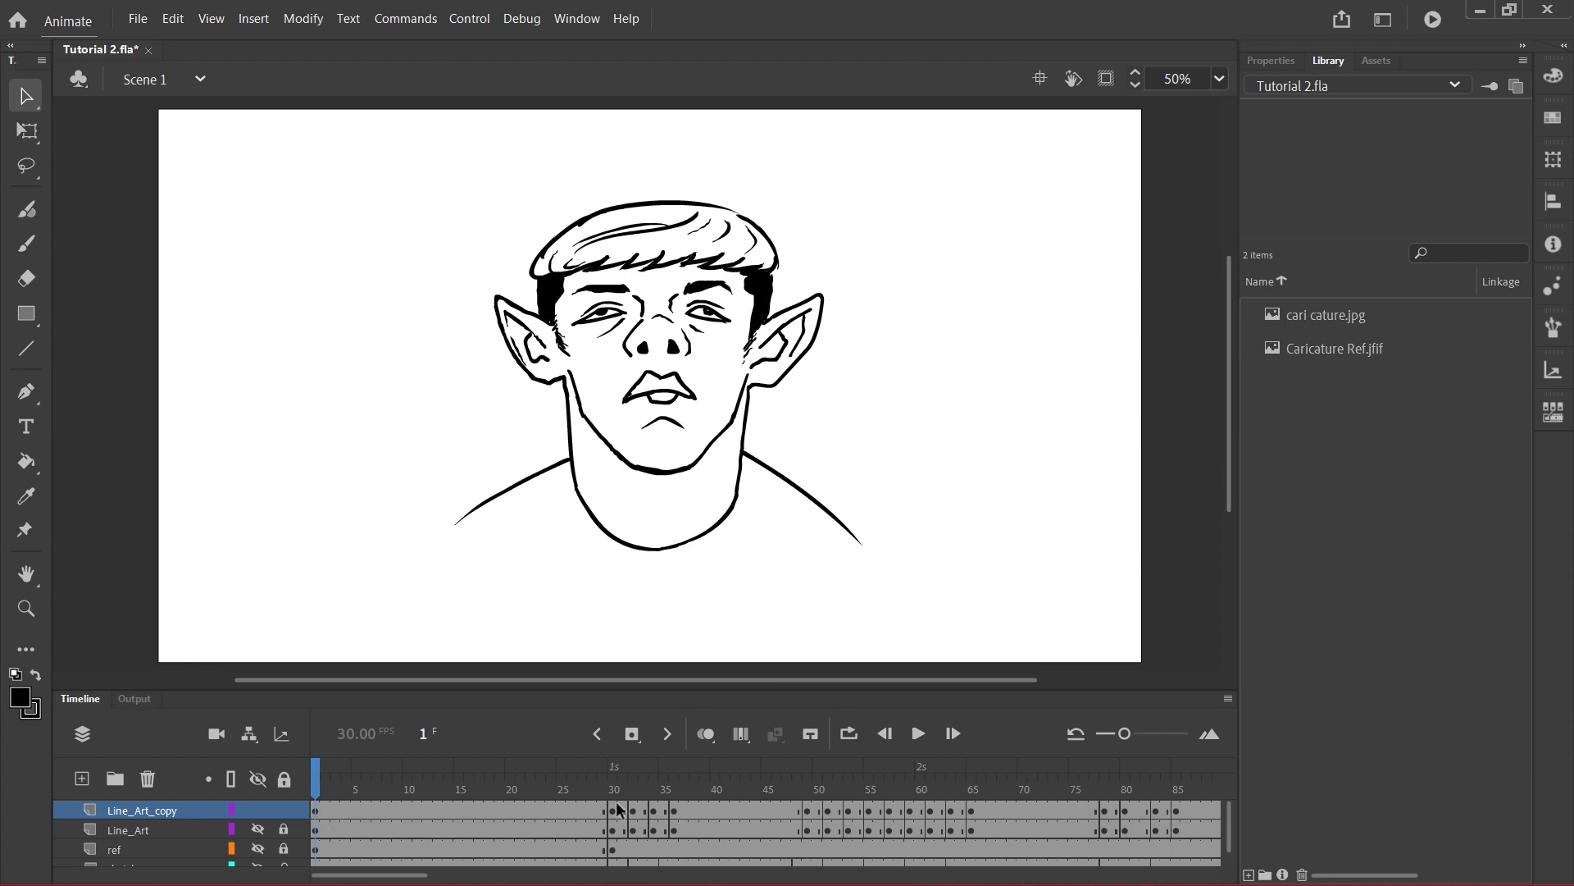
mouse_move(321, 772)
mouse_down()
mouse_move(694, 780)
mouse_move(615, 800)
mouse_up()
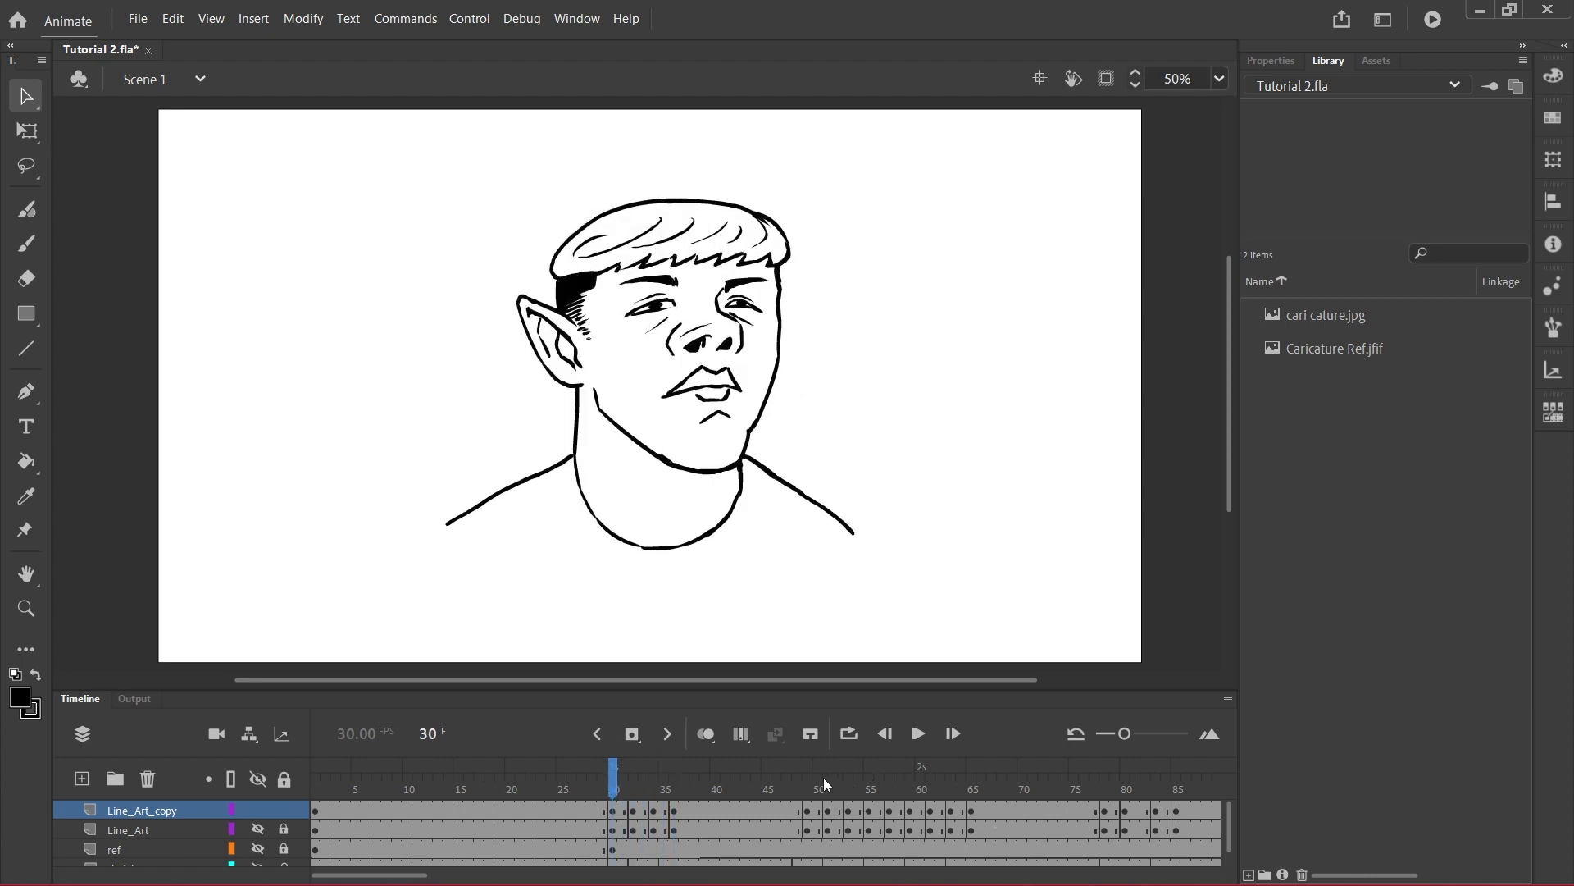
drag(823, 777, 1158, 738)
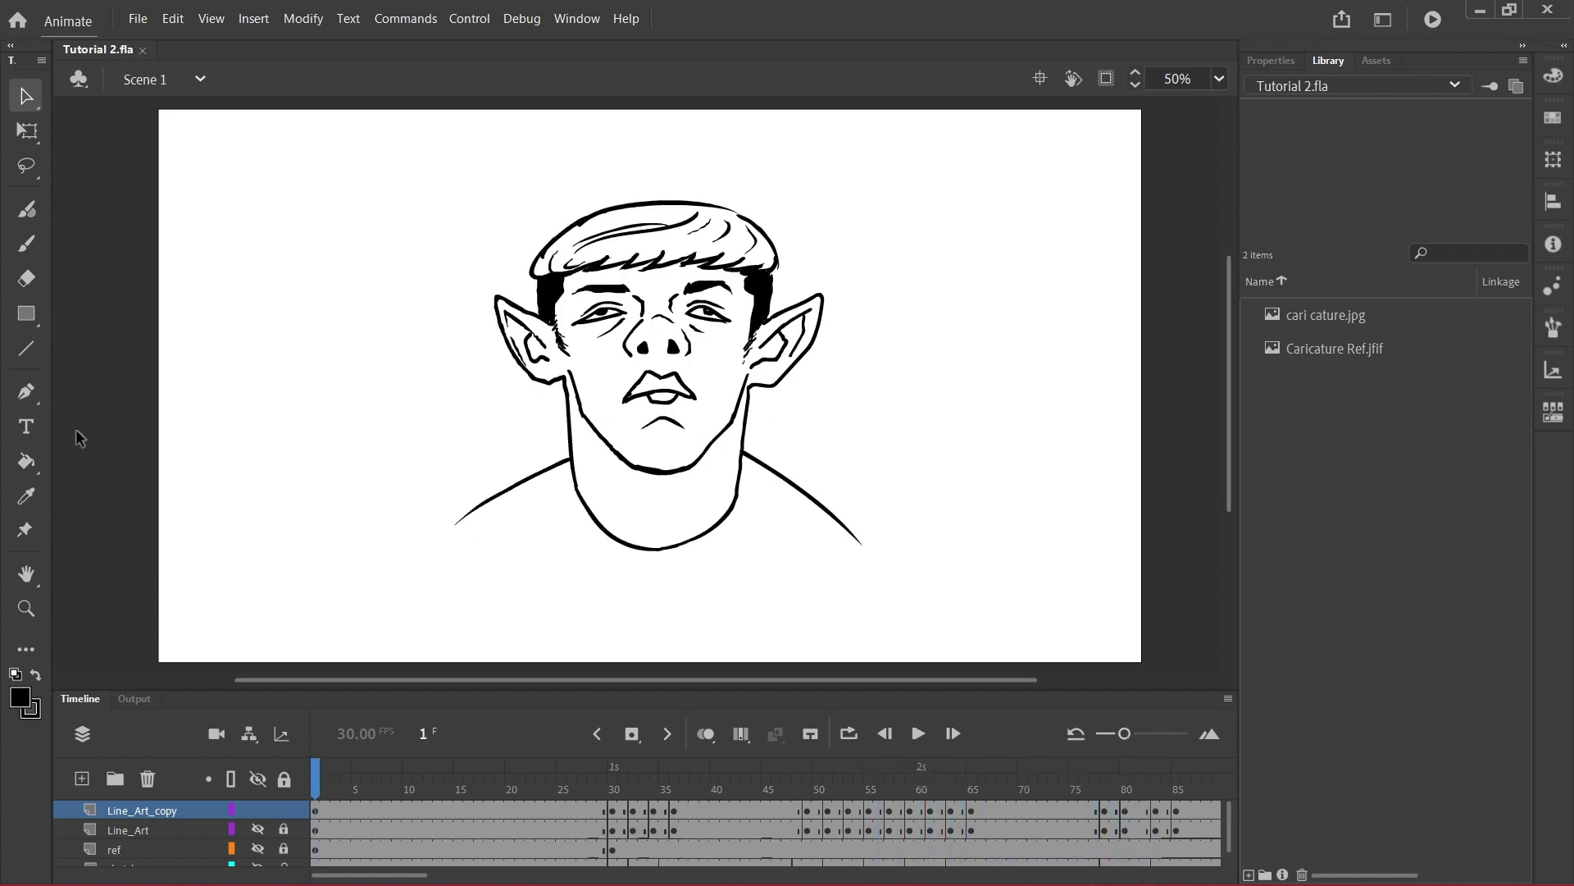
Activate the Paint Bucket tool and preview Caricature Ref.jfif from the library as the skin colour reference
click(26, 461)
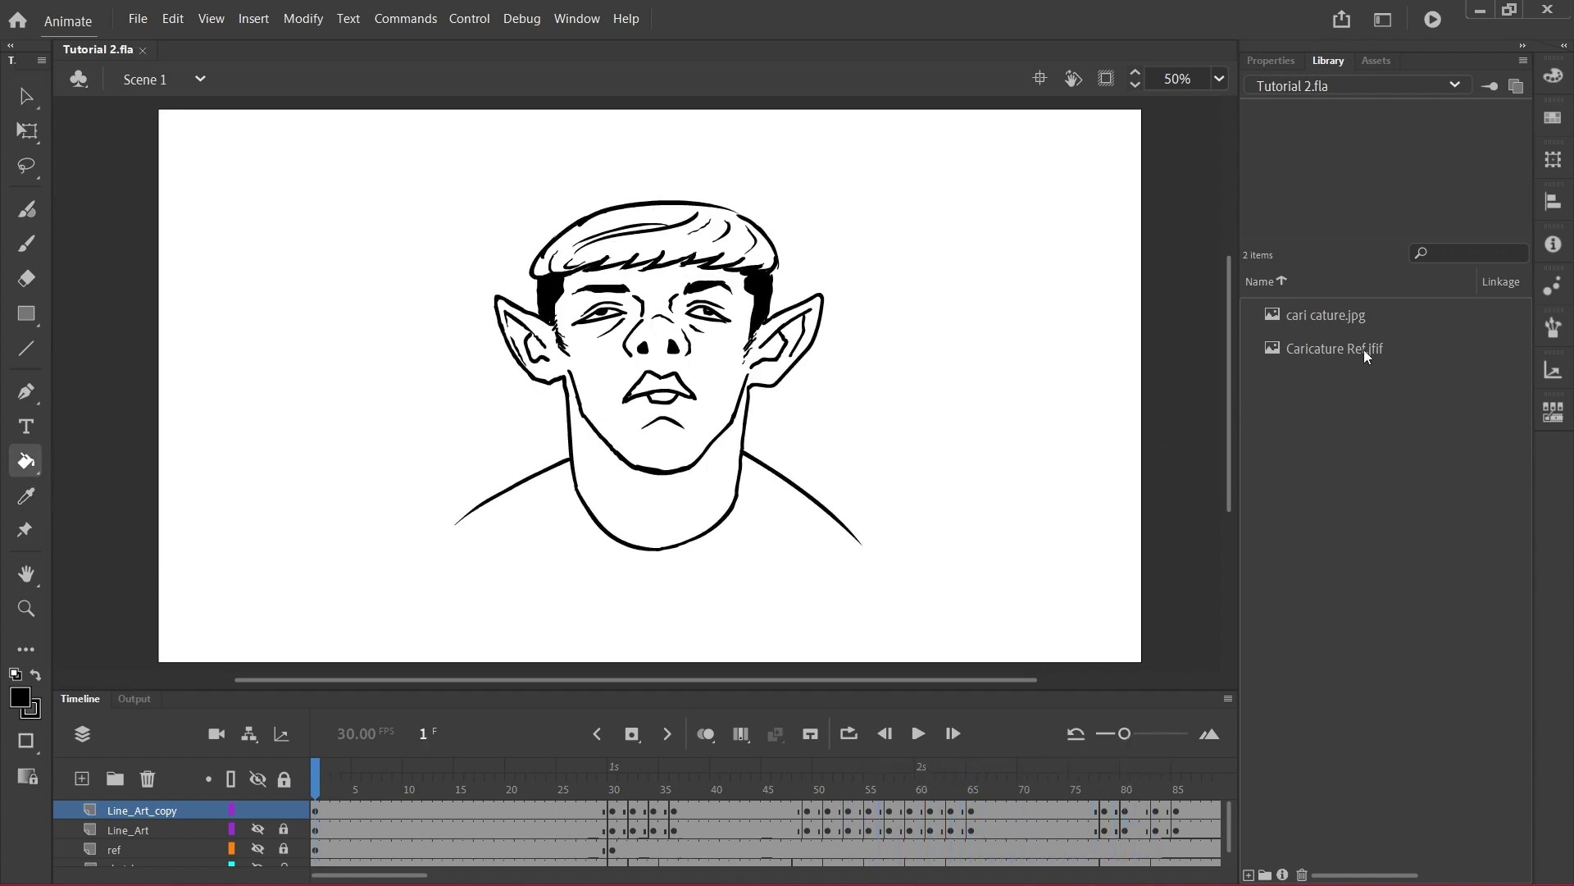
click(1318, 351)
double_click(1317, 346)
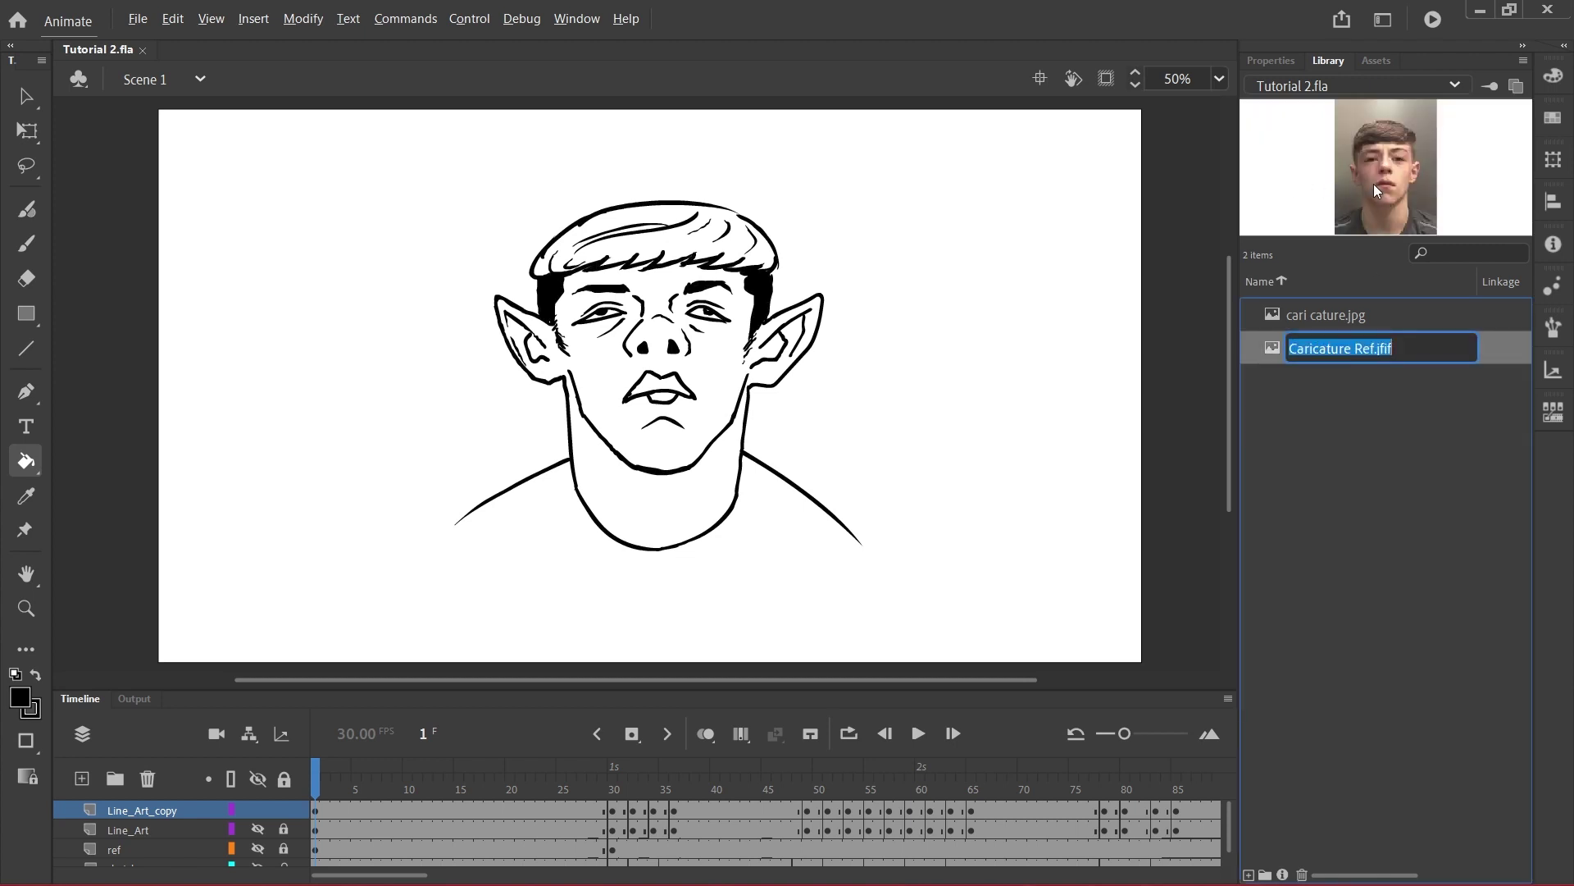
click(26, 495)
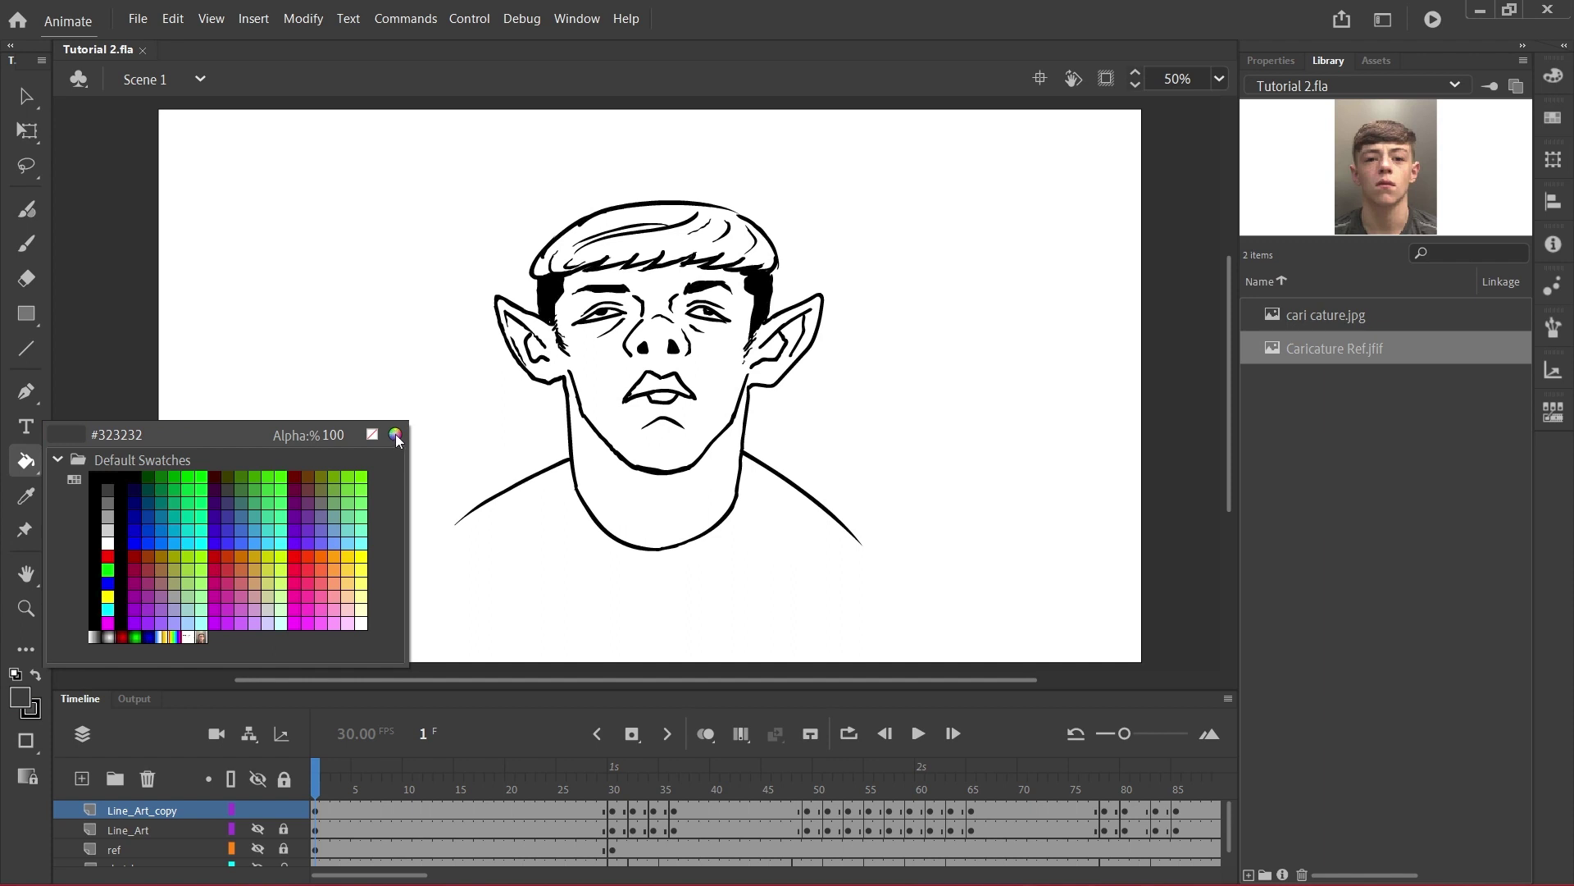
Try out fill colours by varying the red and green components in the colour picker
click(395, 436)
drag(834, 566, 834, 562)
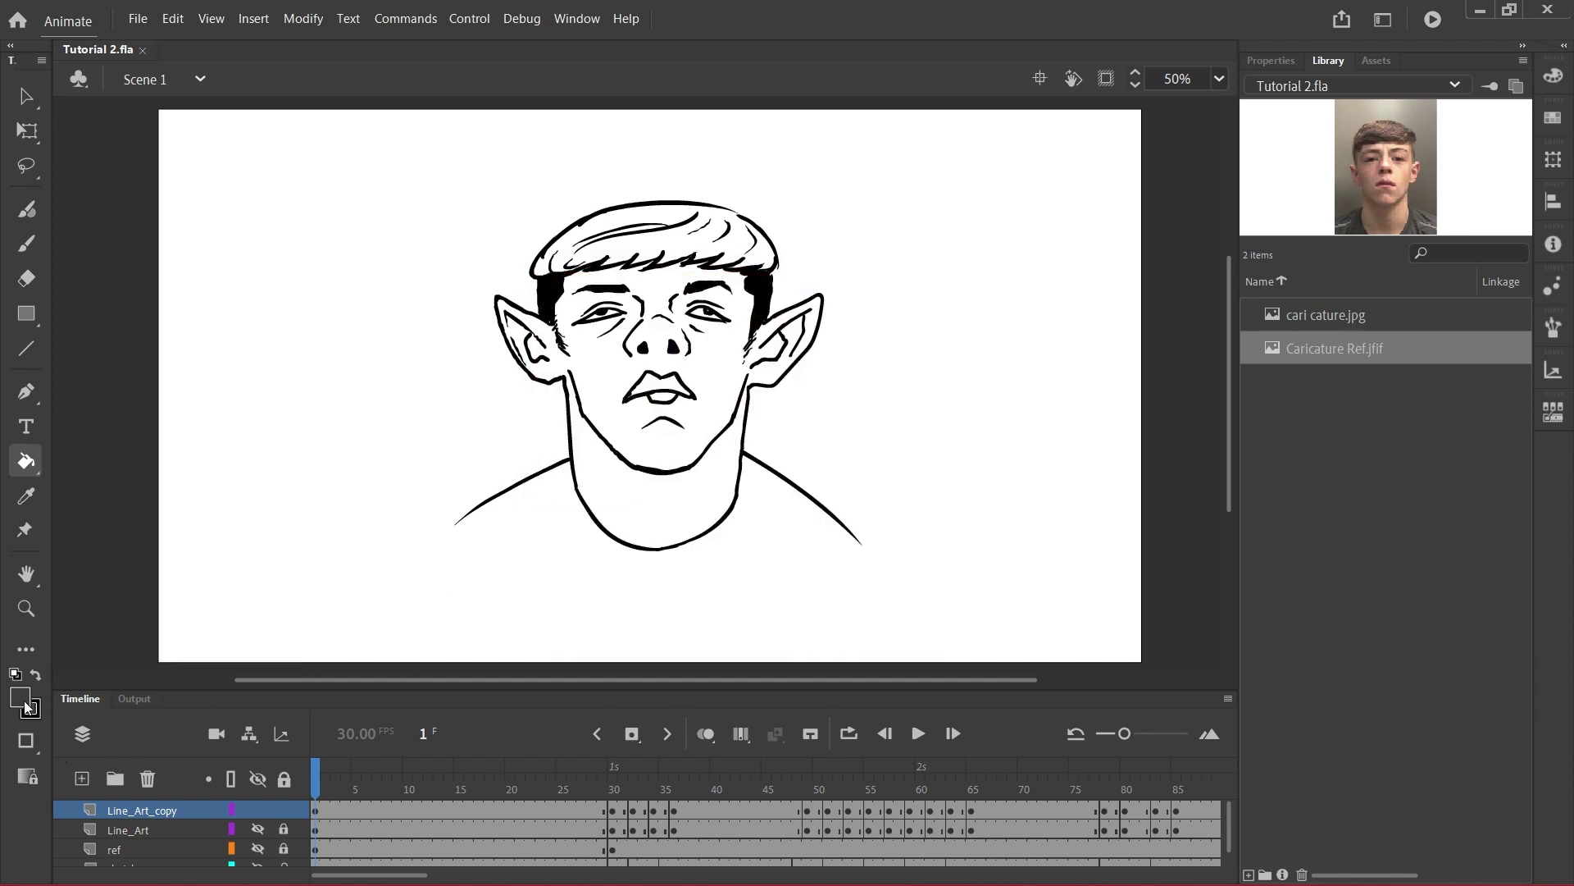
click(27, 707)
click(397, 435)
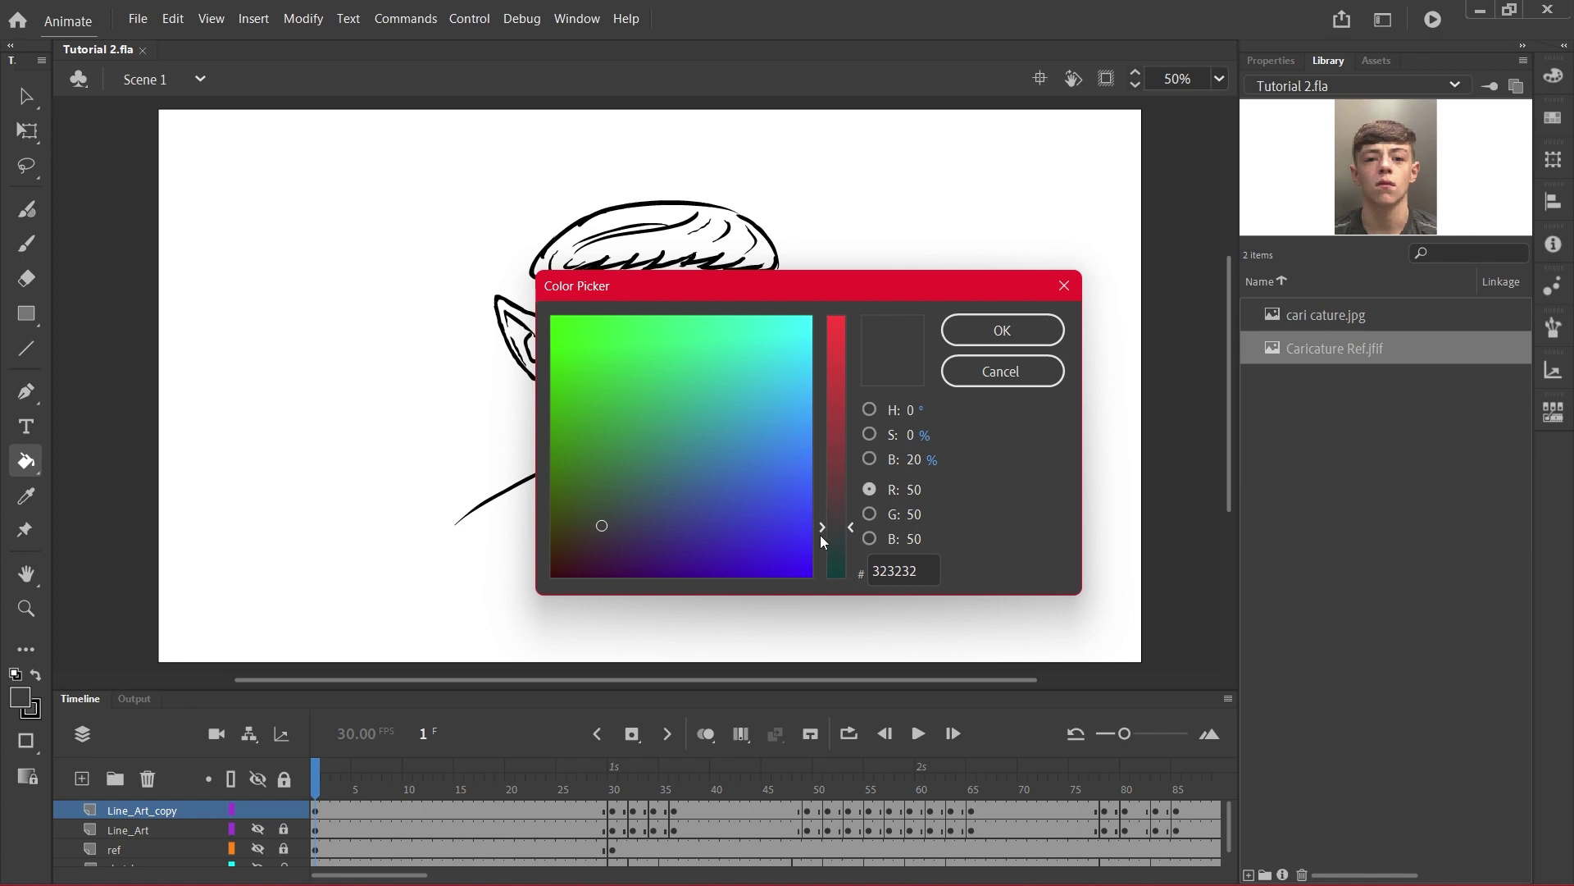
drag(838, 525, 838, 412)
click(684, 510)
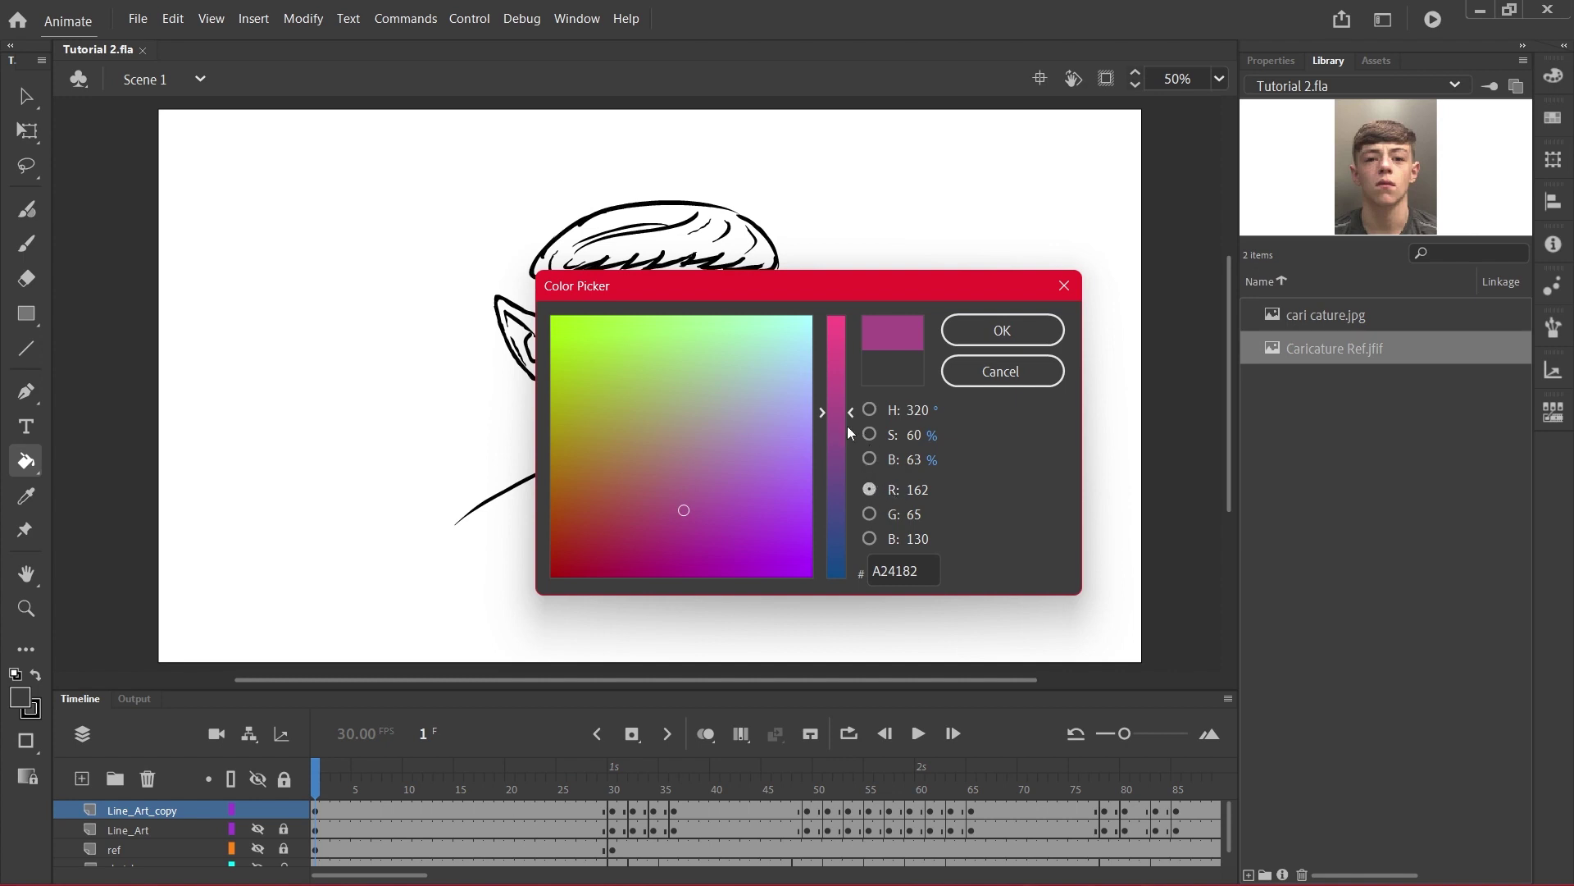
drag(848, 426, 838, 523)
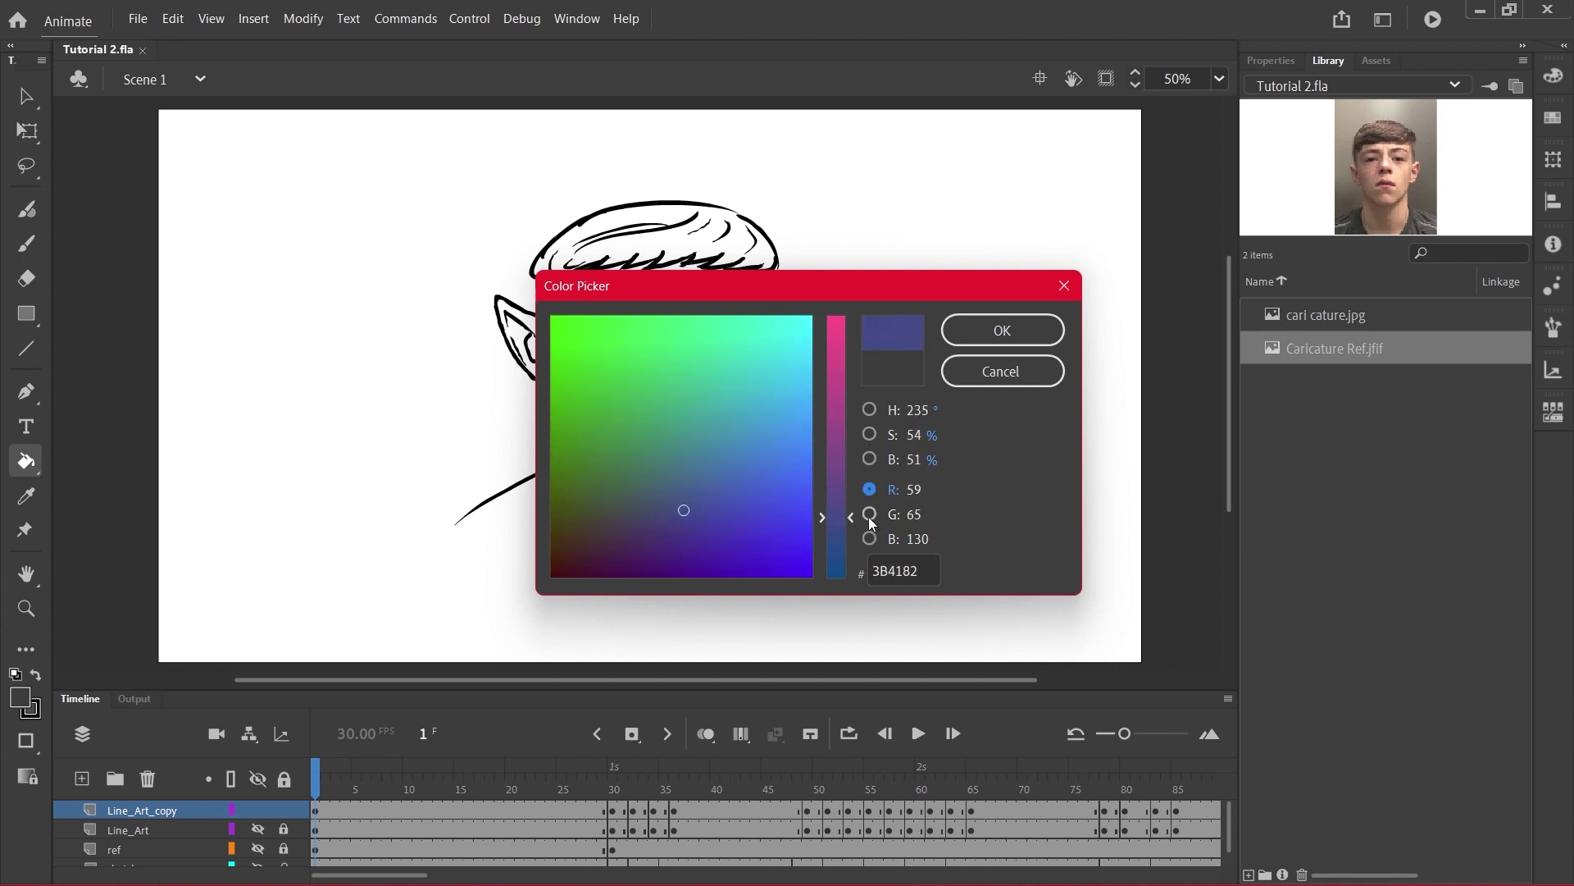
click(870, 514)
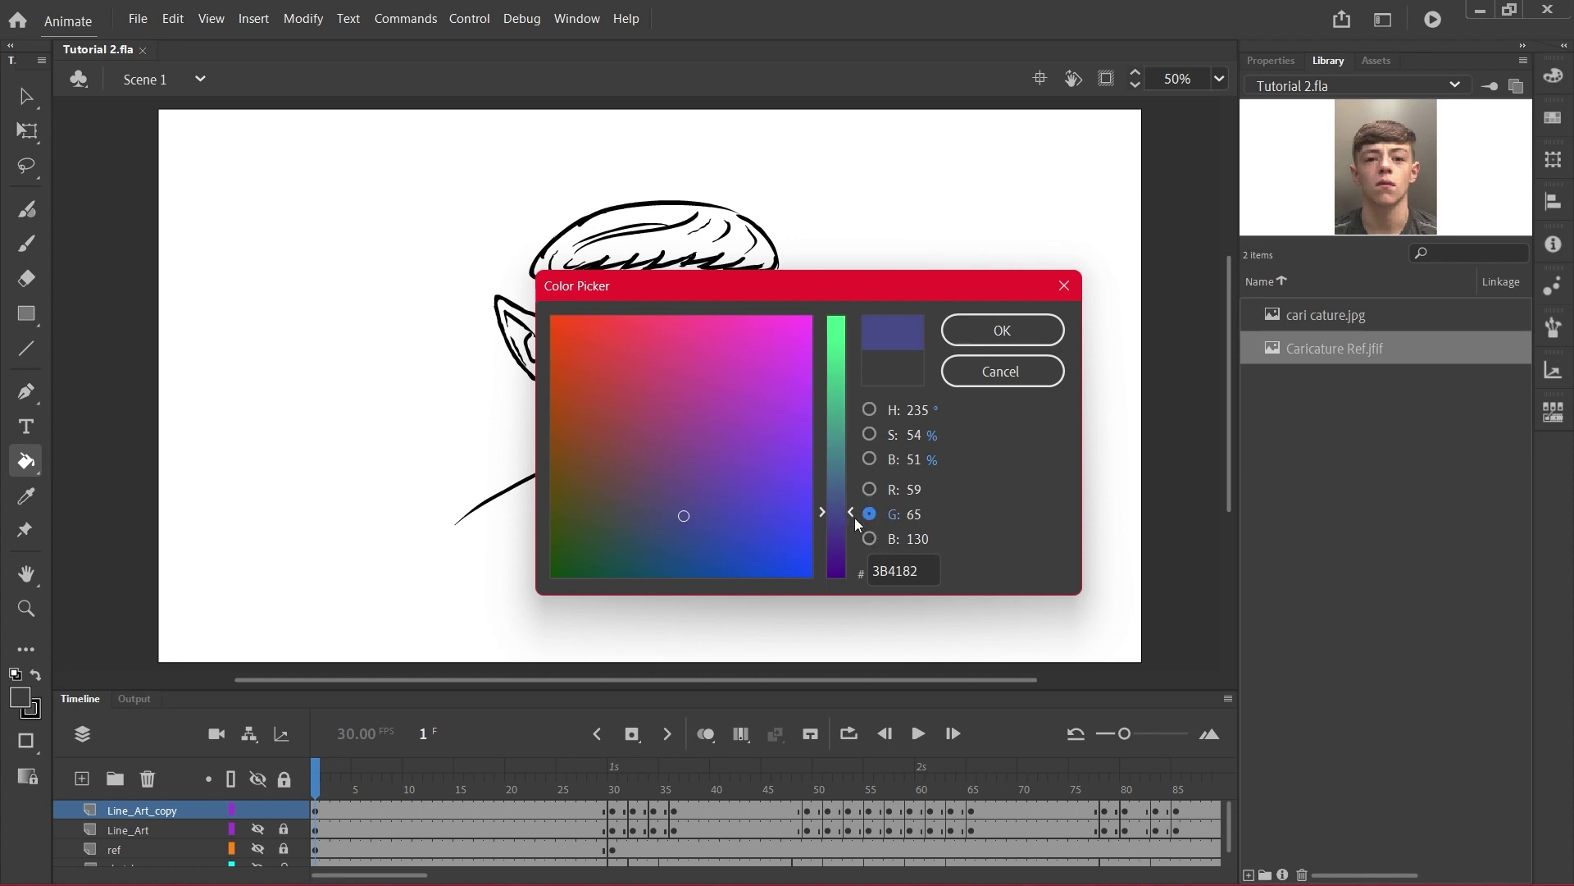
drag(845, 515, 838, 416)
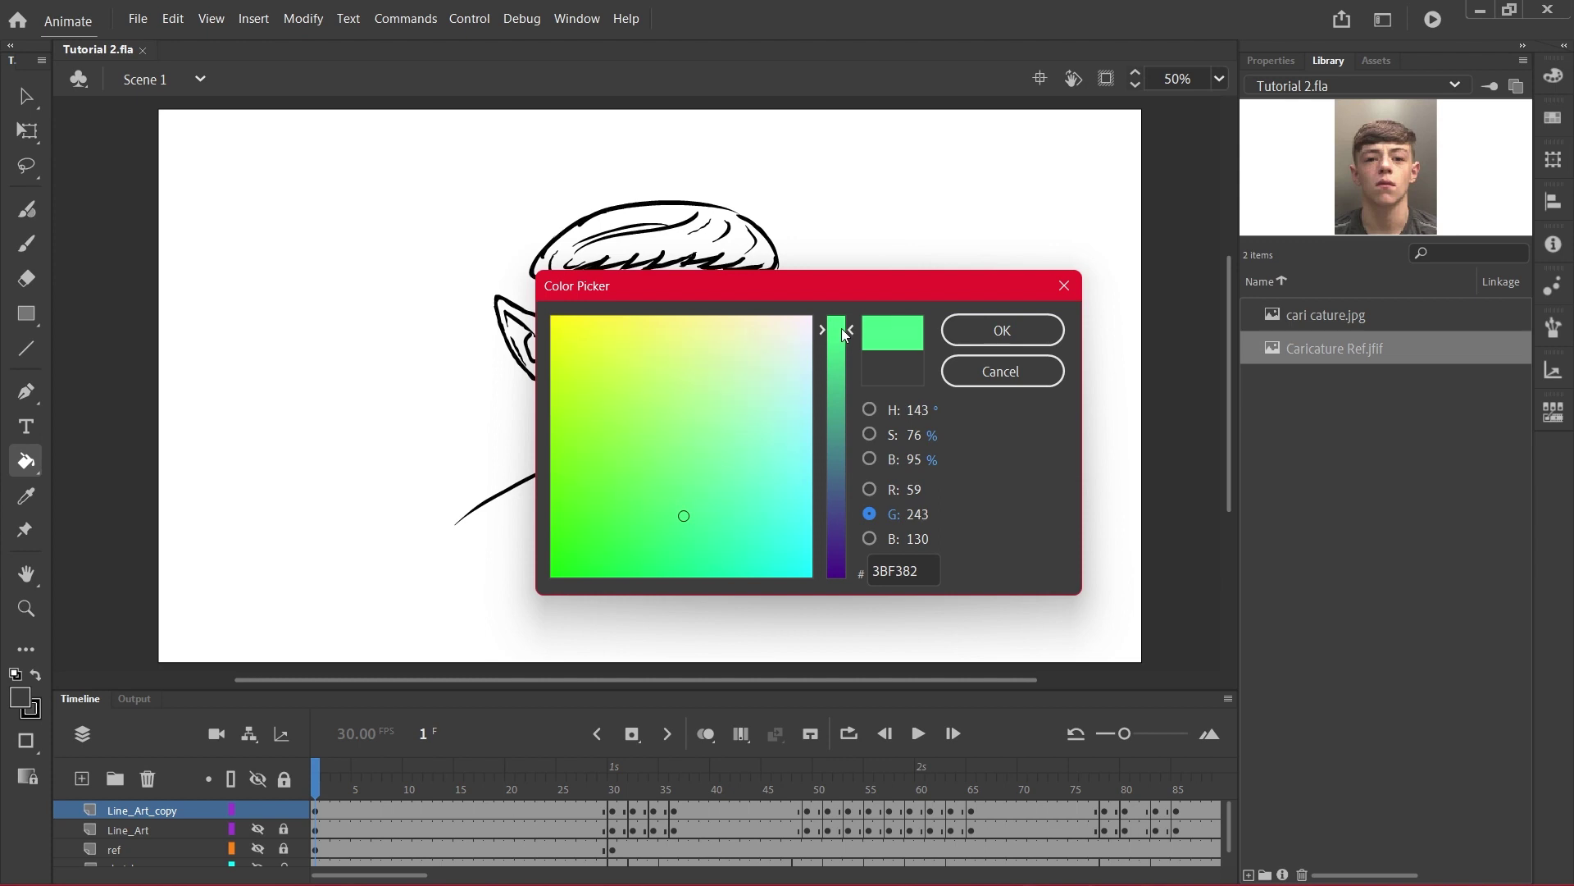
drag(843, 332, 841, 511)
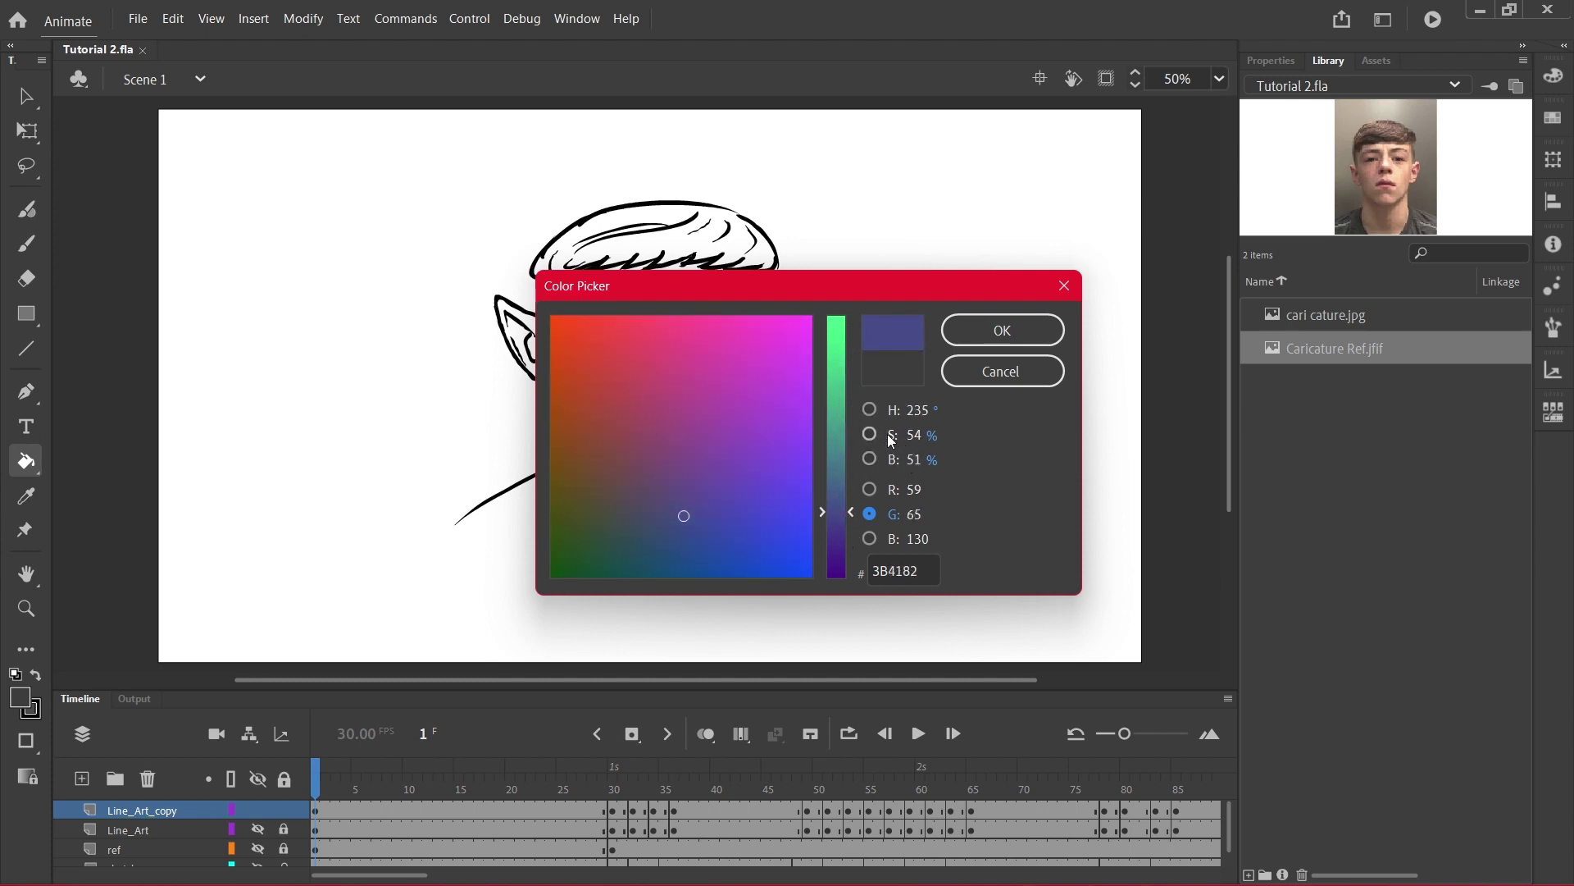
Compare the hue, saturation and brightness modes of the colour picker
click(871, 420)
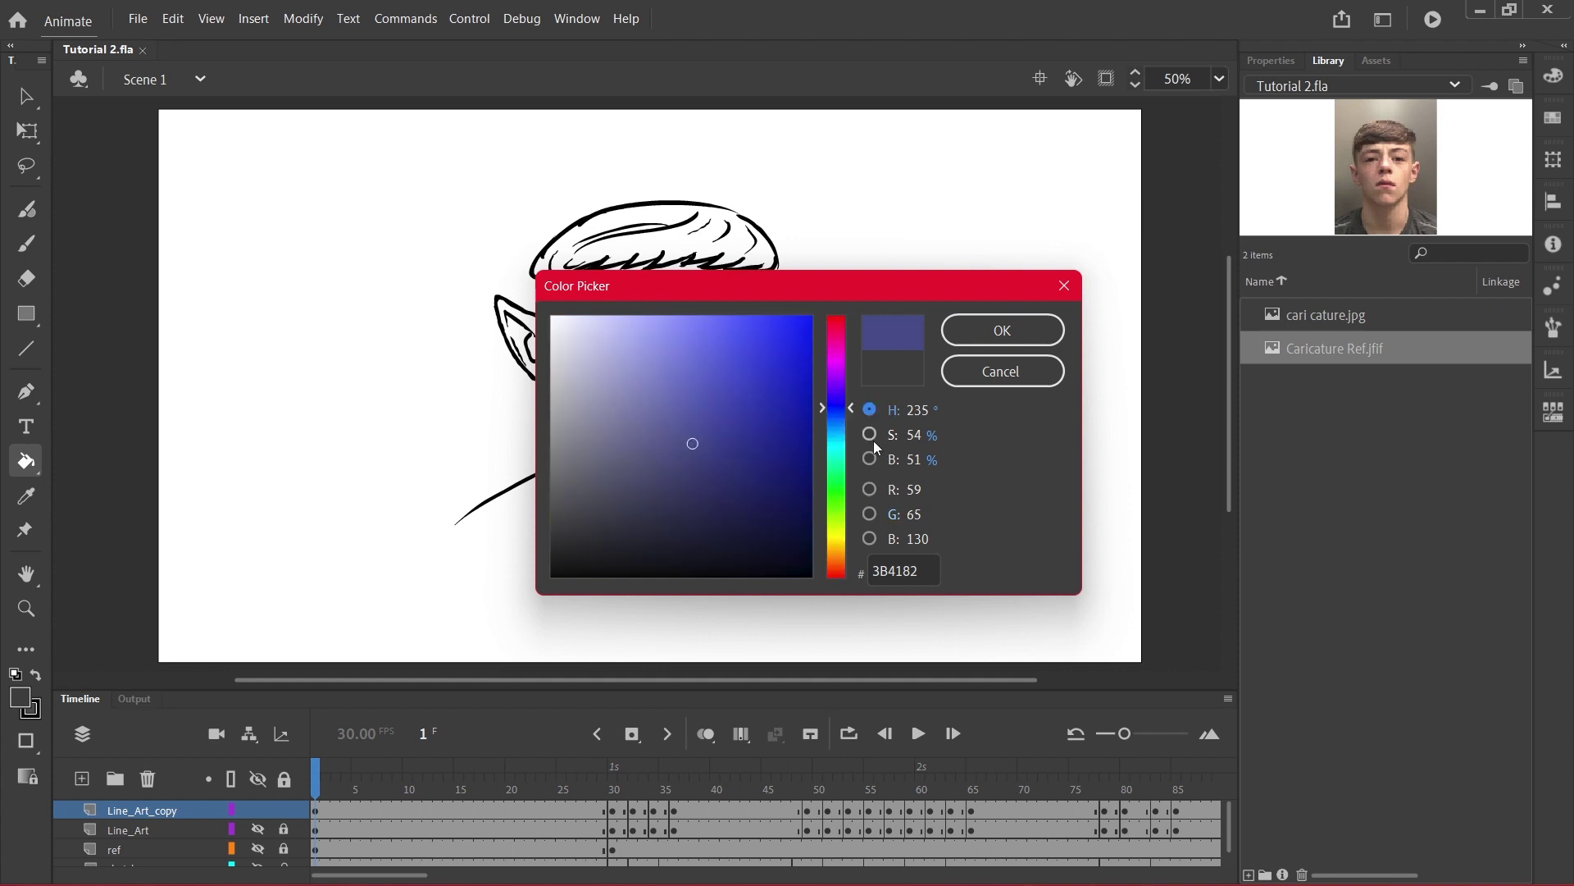
click(869, 434)
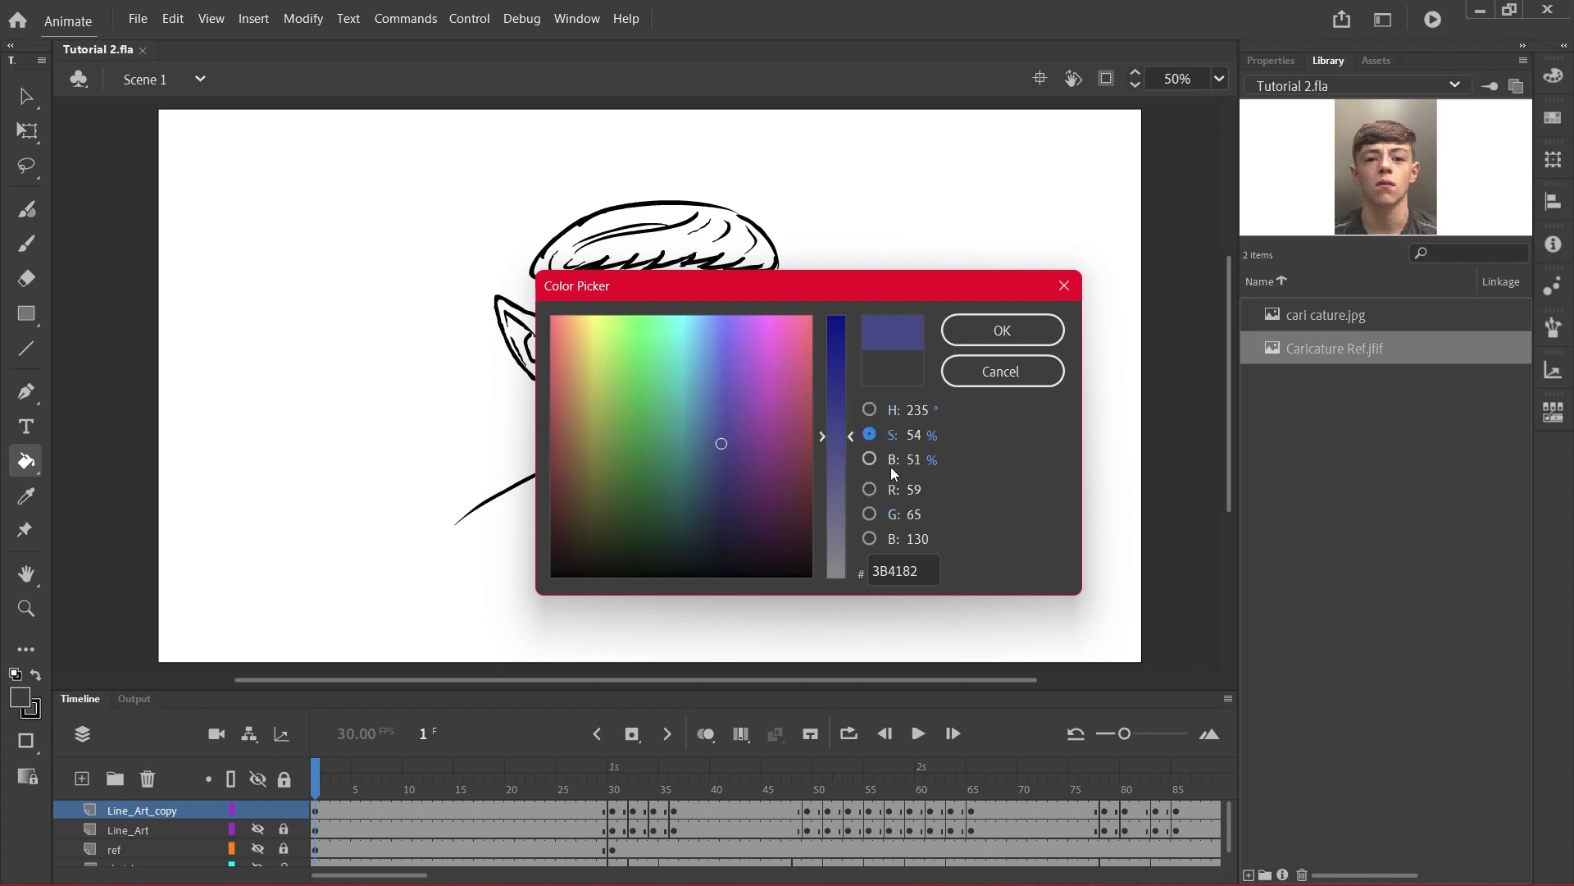
click(871, 459)
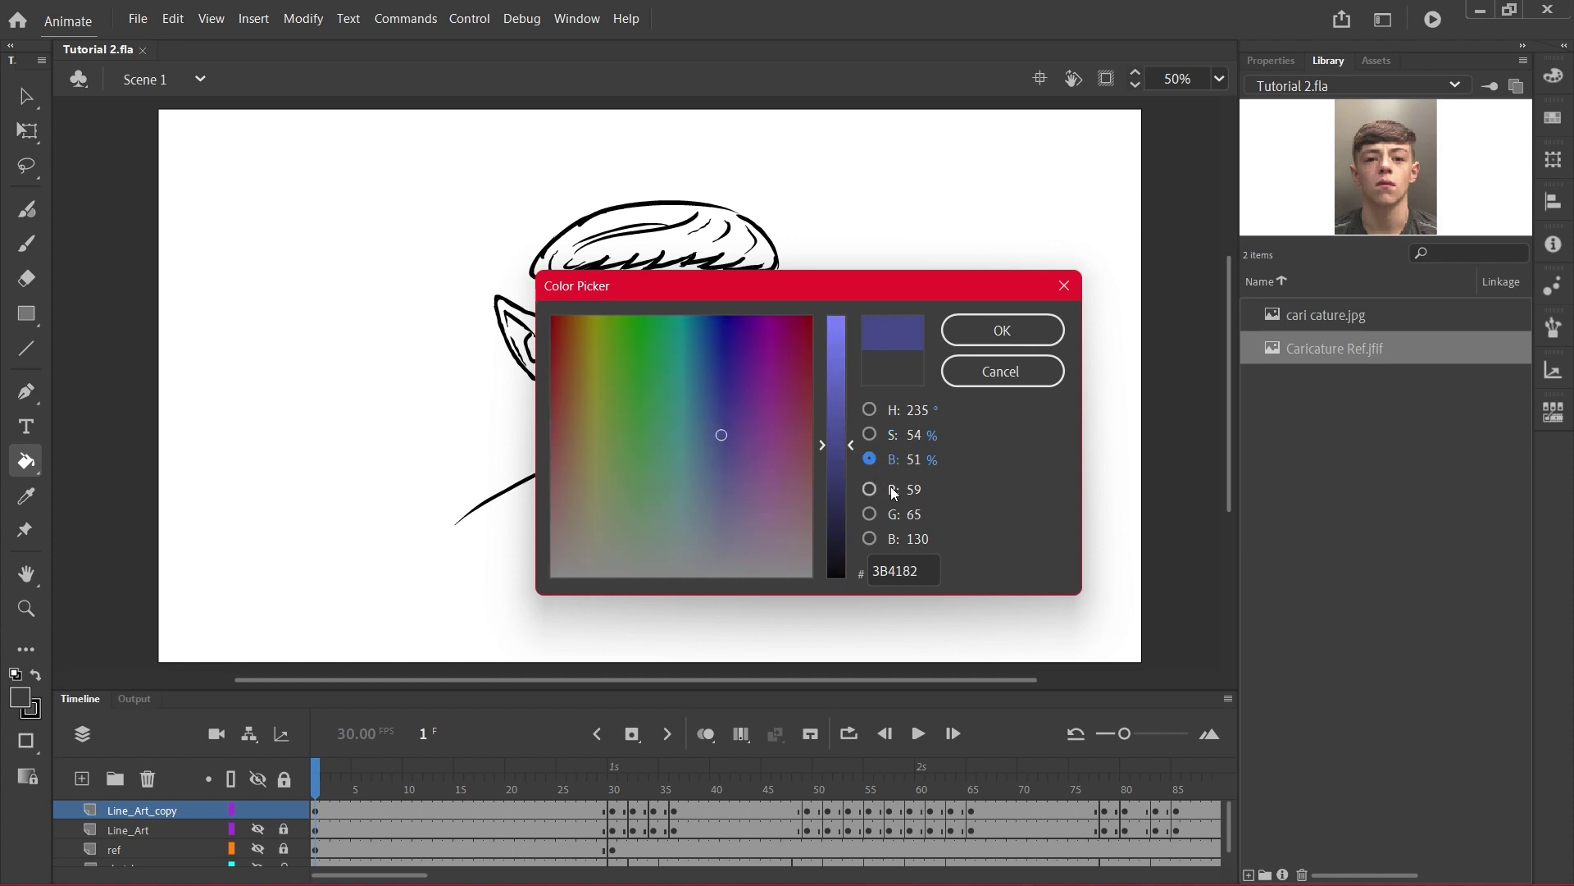
Set the fill colour to the light skin tone C7A186, with hue 25°, saturation 33% and brightness 78%
click(870, 410)
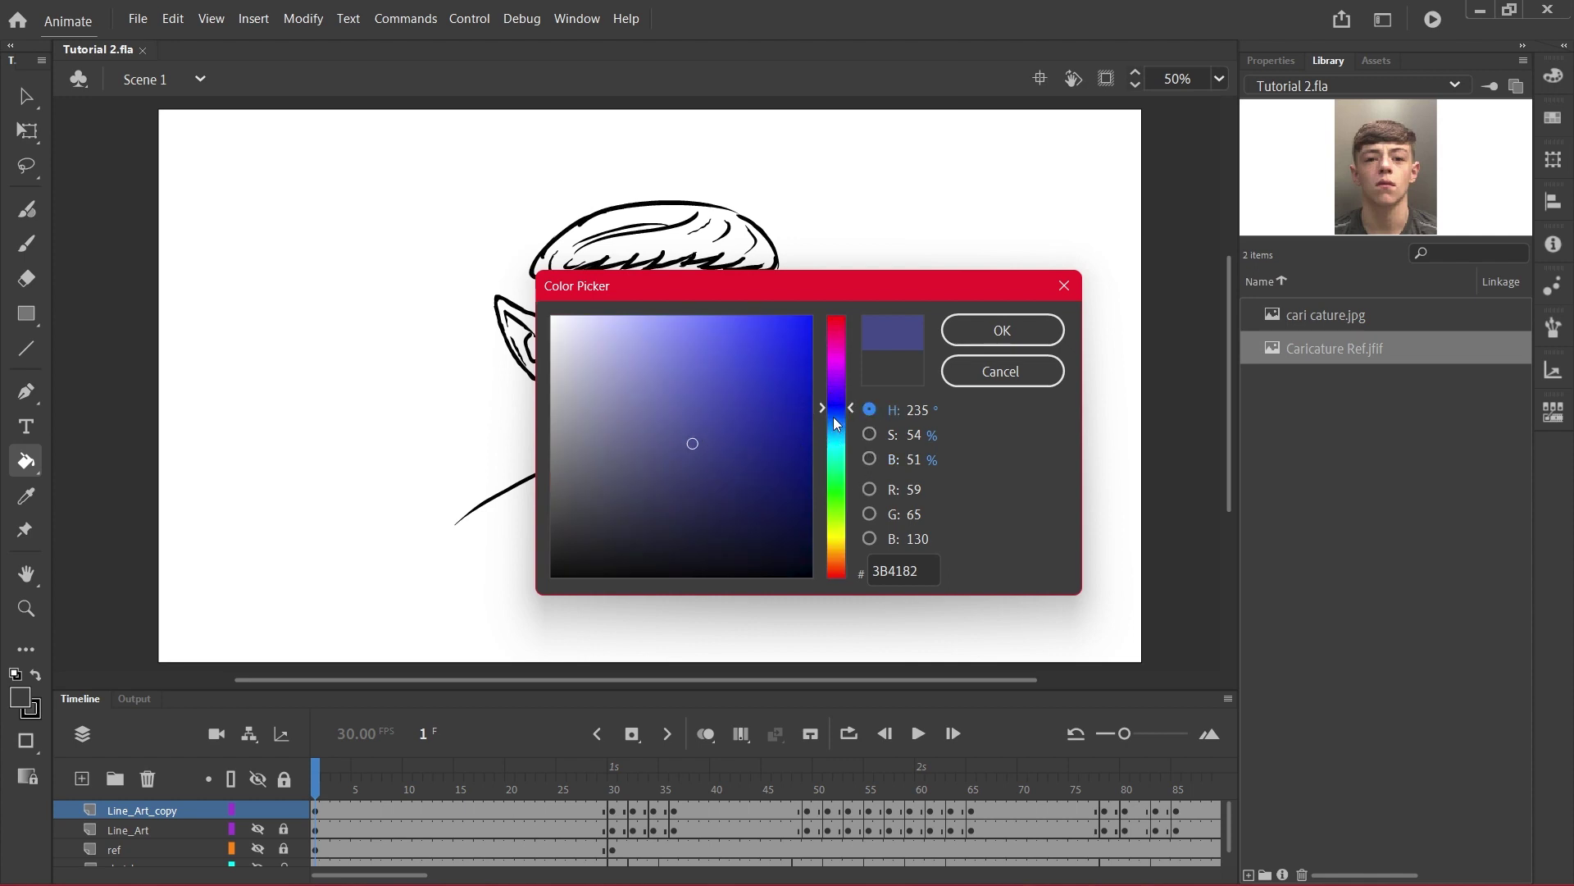
drag(847, 411, 837, 564)
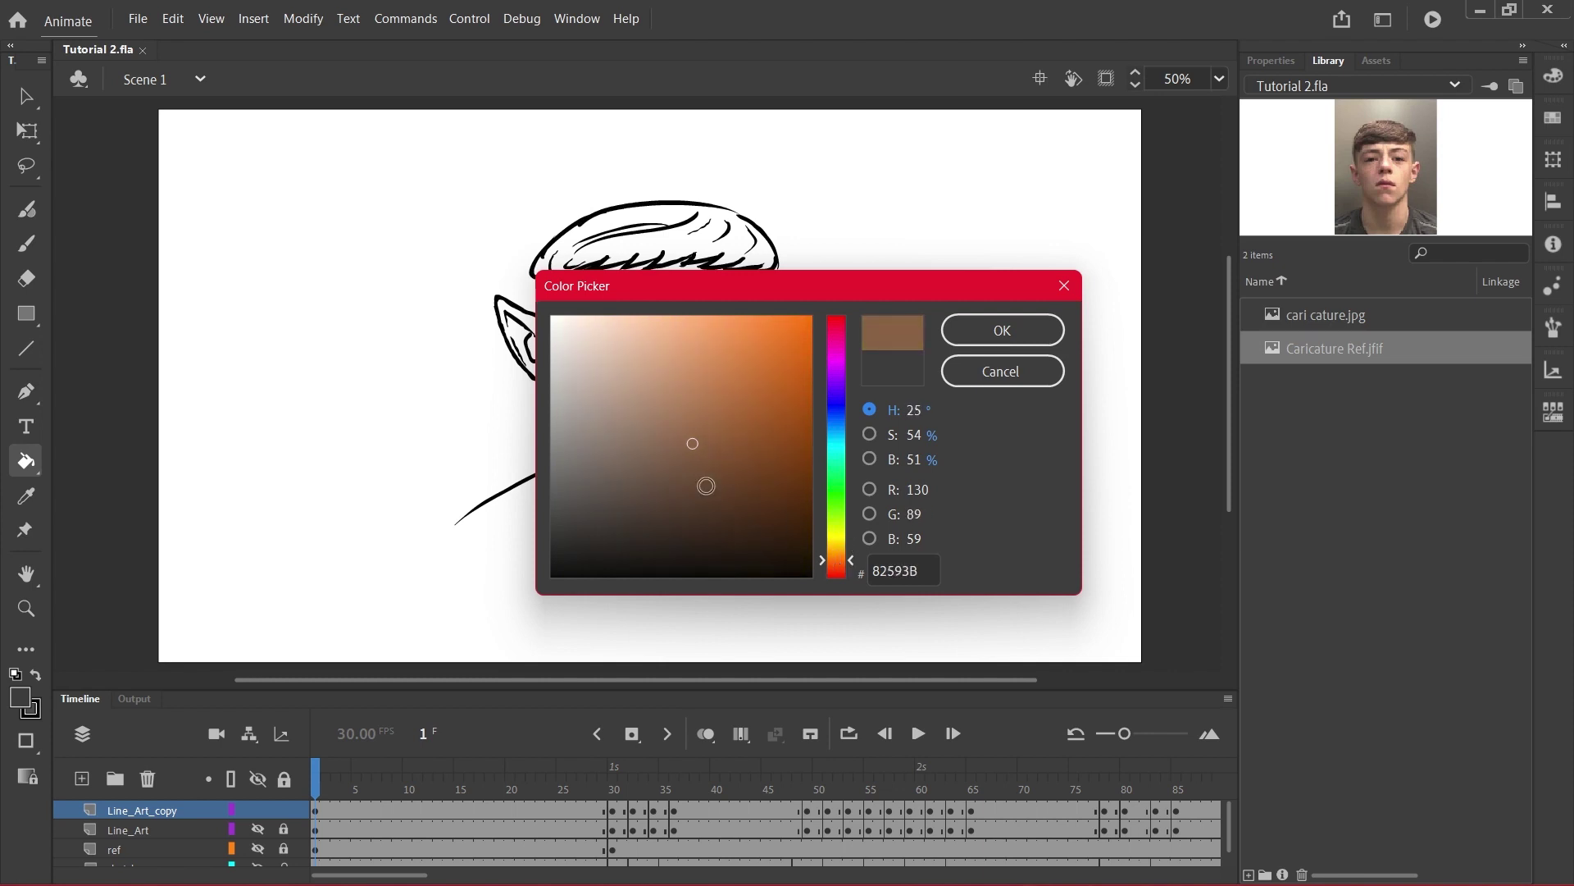
drag(692, 443, 637, 373)
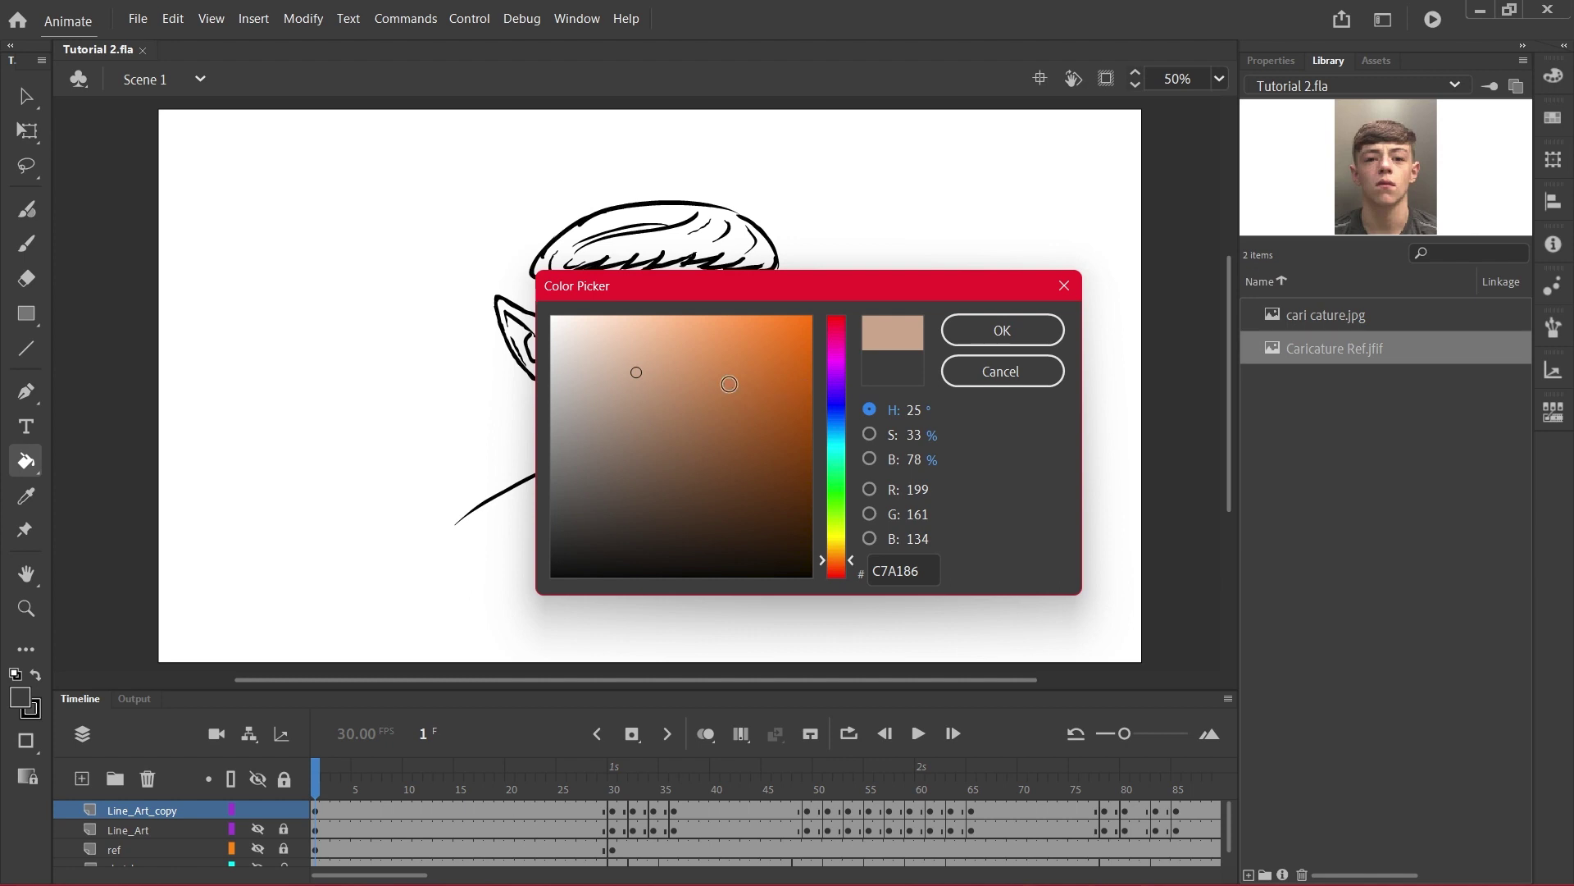
key(Return)
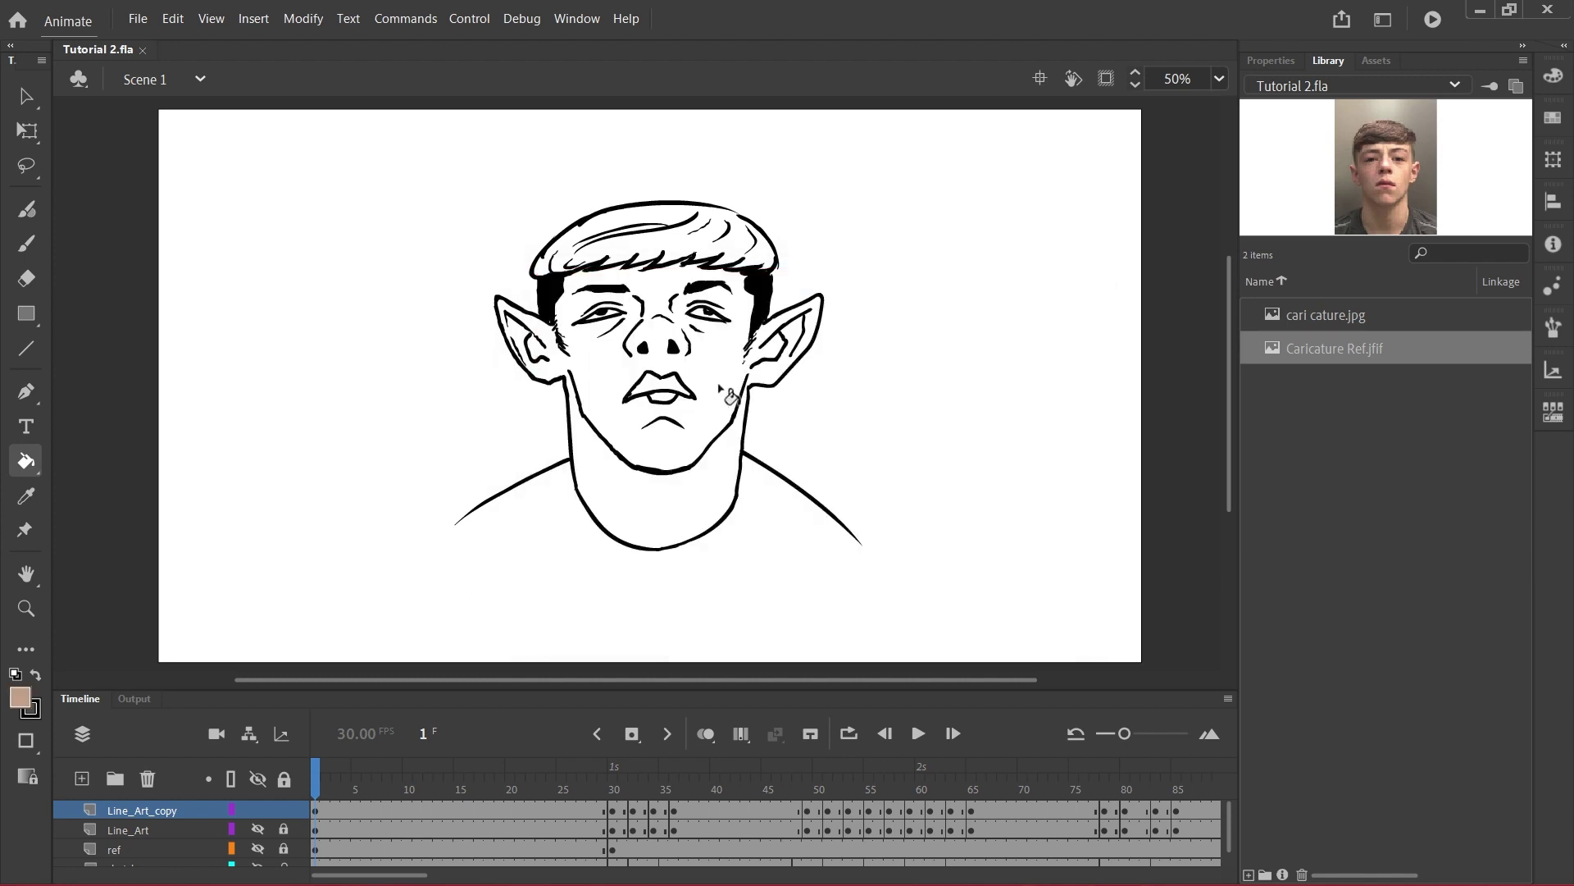
Fill the face, ears and neck with the skin tone on frames 1 and 30 of the Line_Art_copy layer
click(720, 388)
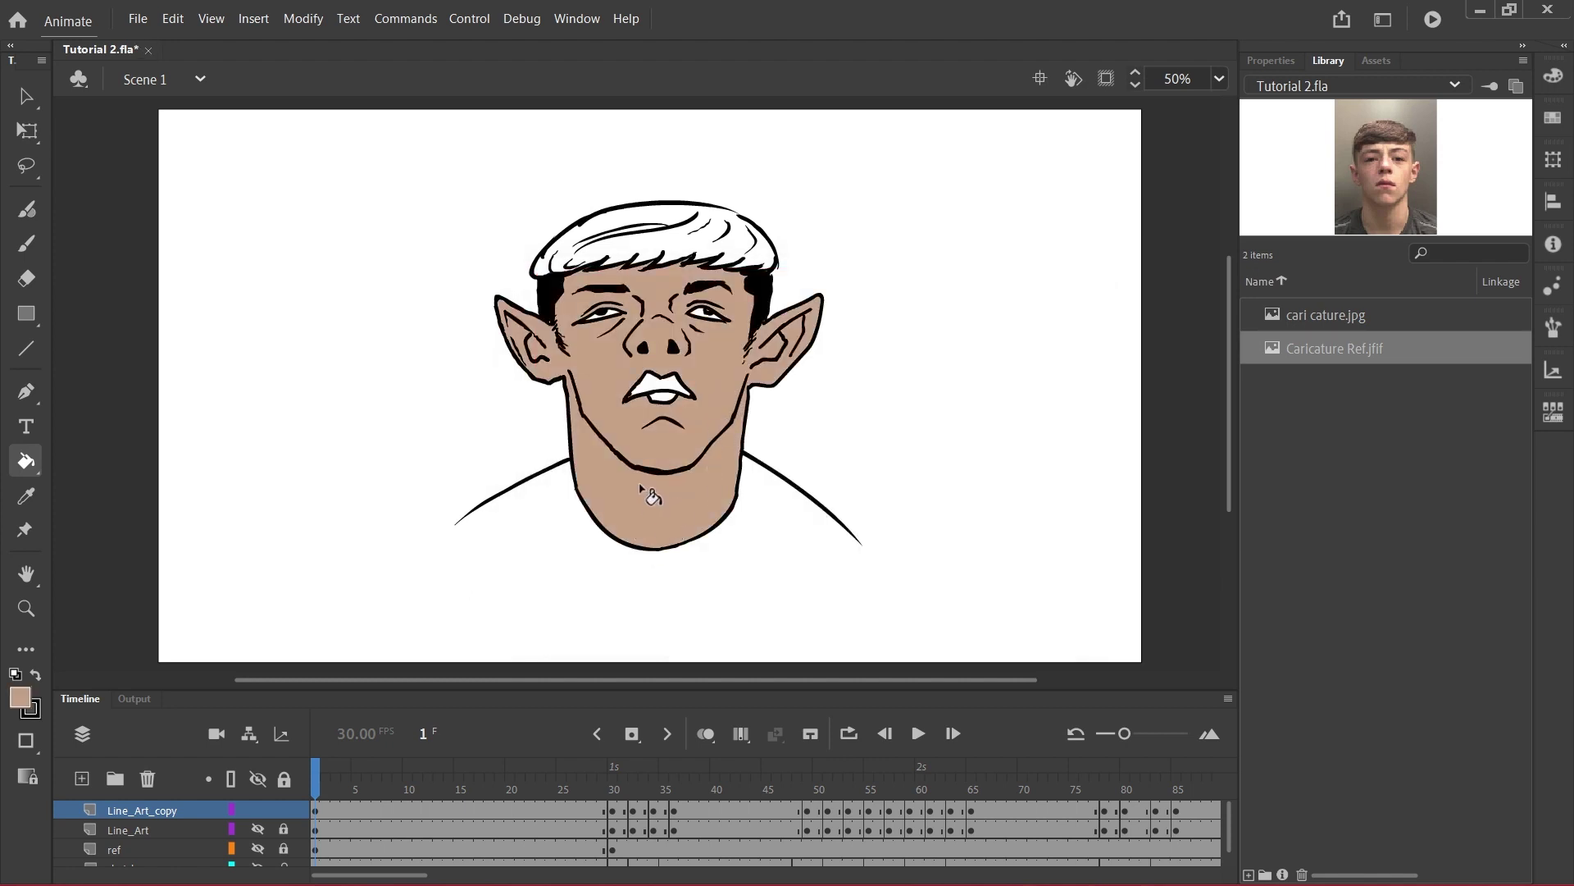
click(633, 811)
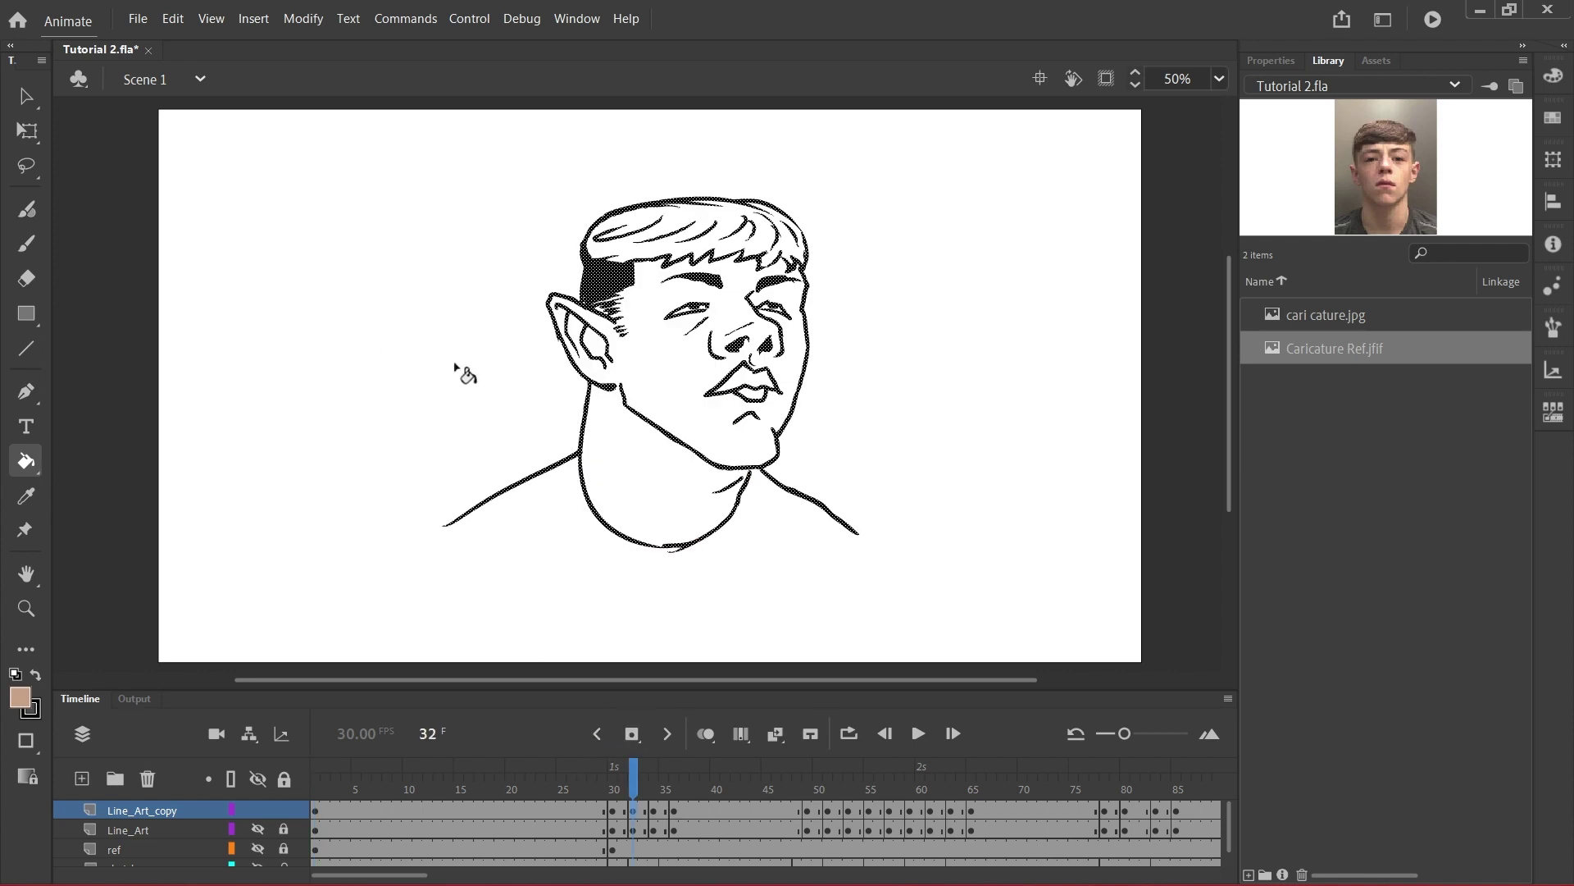
key(l)
click(305, 374)
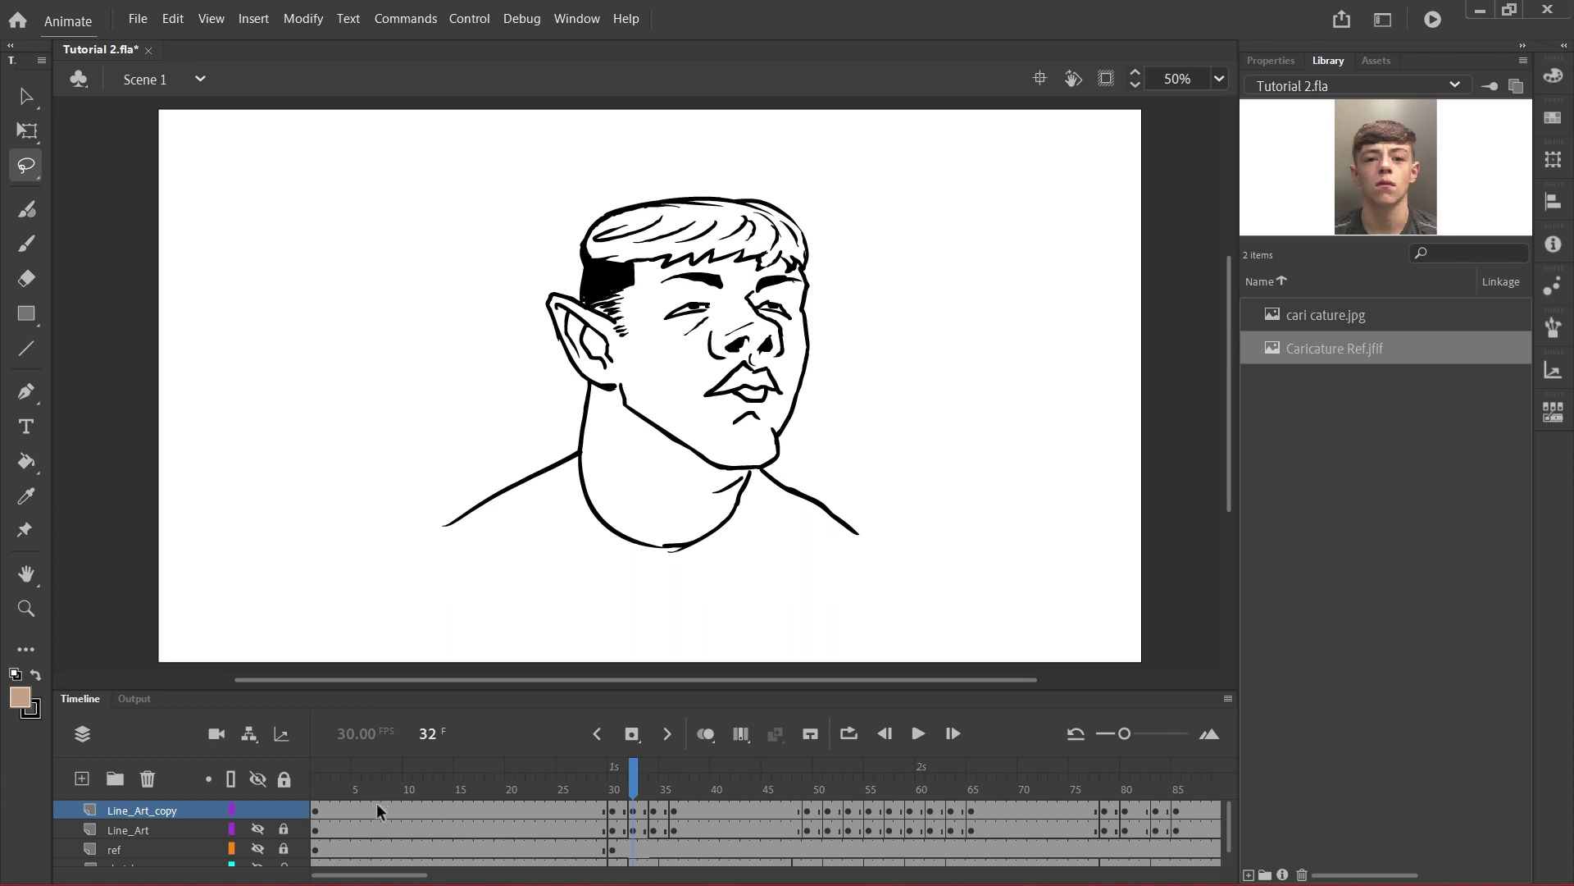
click(614, 812)
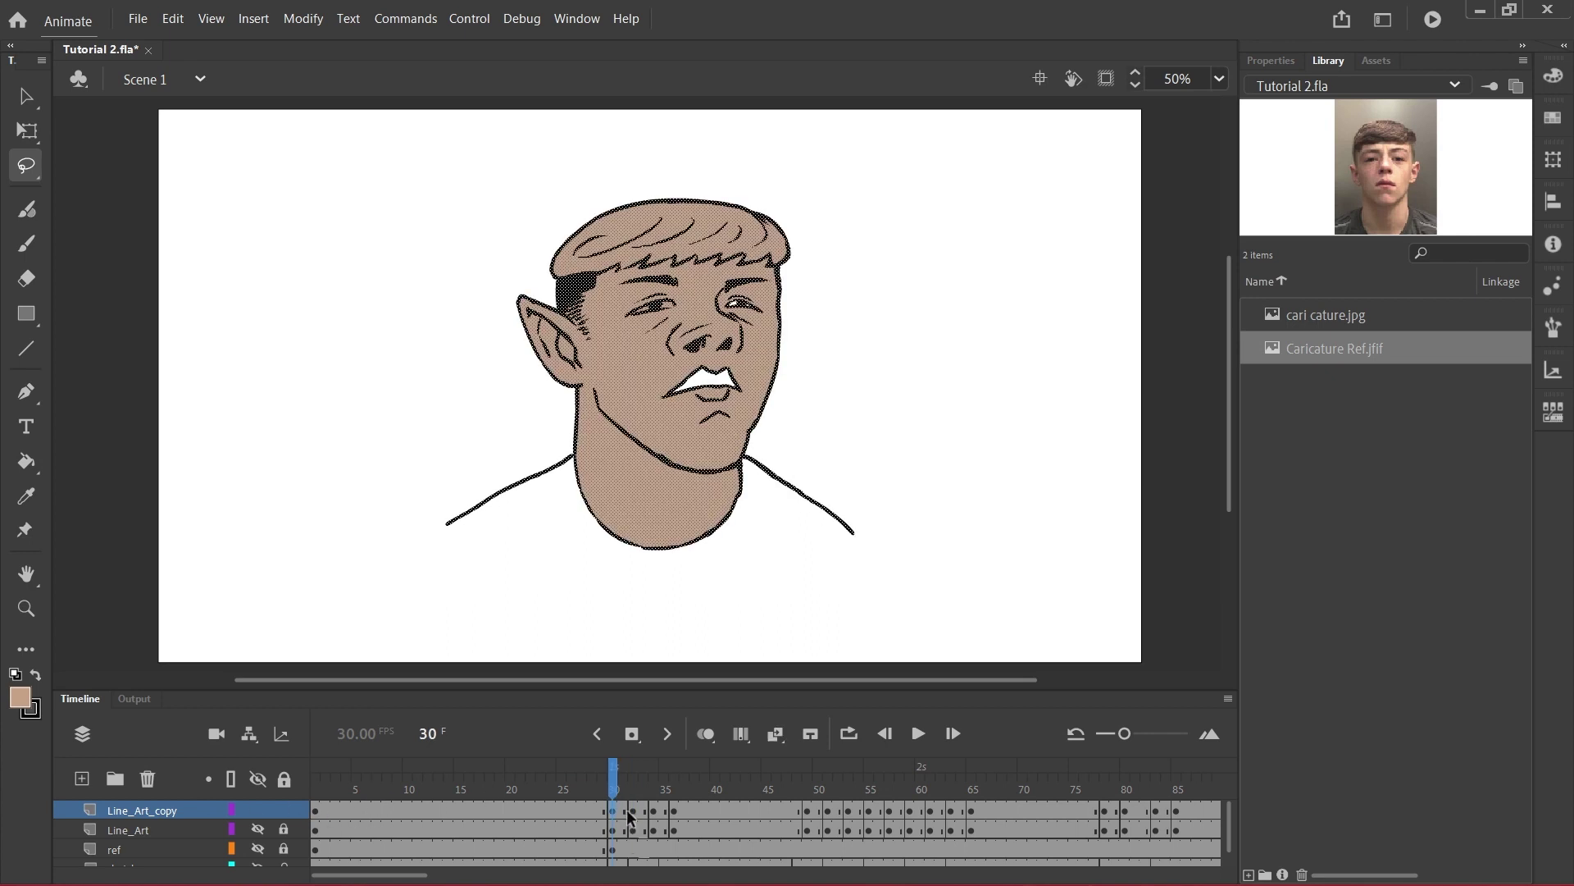
click(635, 812)
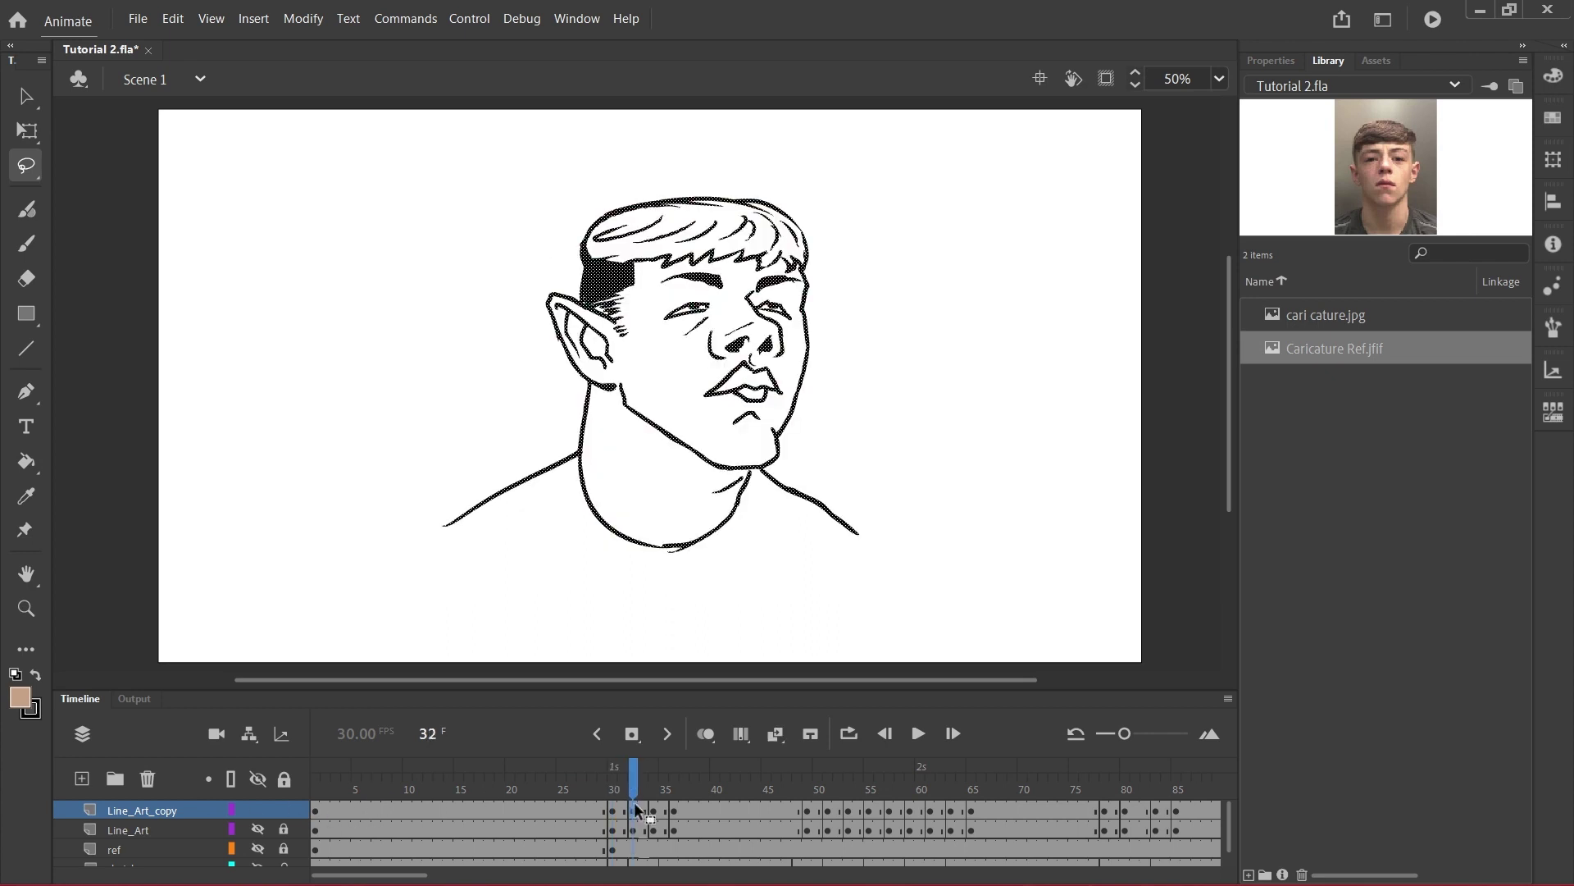
Activate the Paint Bucket on frame 32 and show its gap size options
click(27, 461)
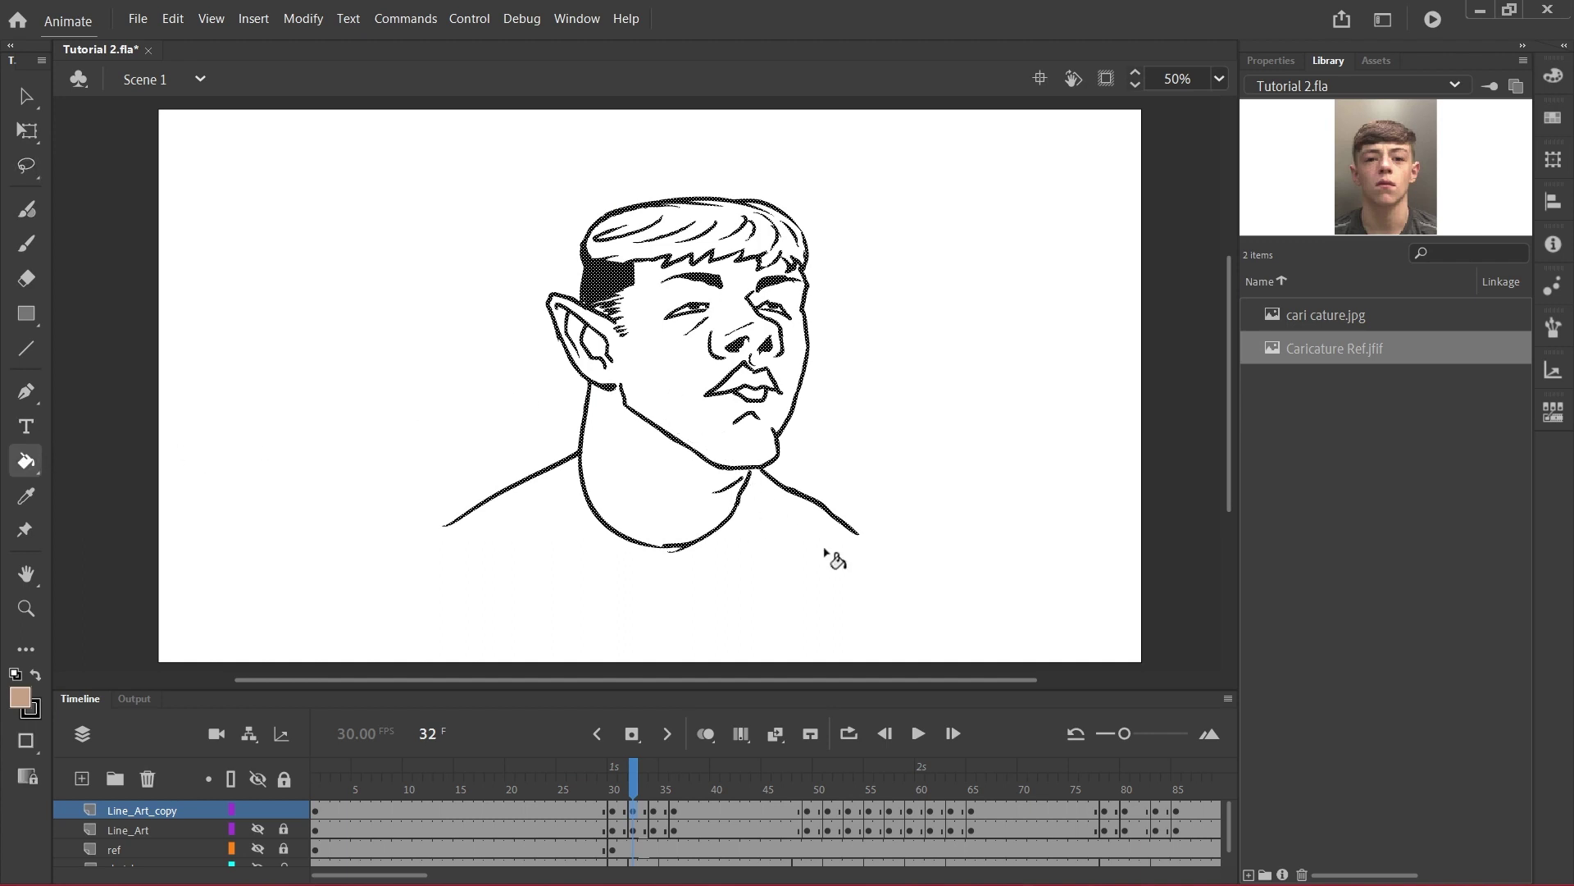
click(1273, 62)
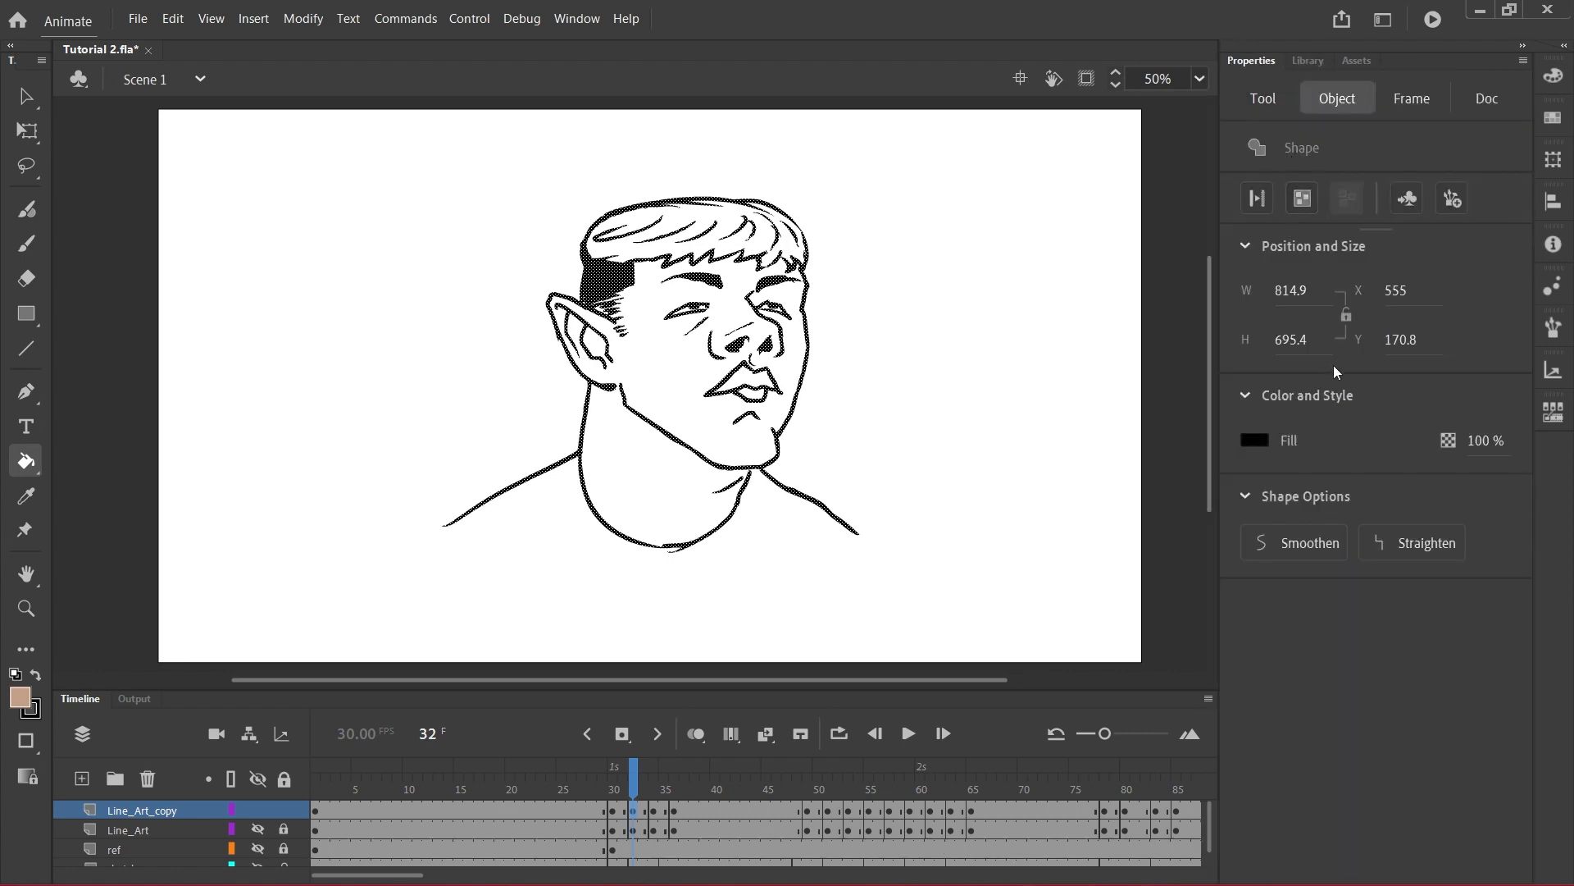
click(1274, 106)
click(1310, 105)
click(1284, 102)
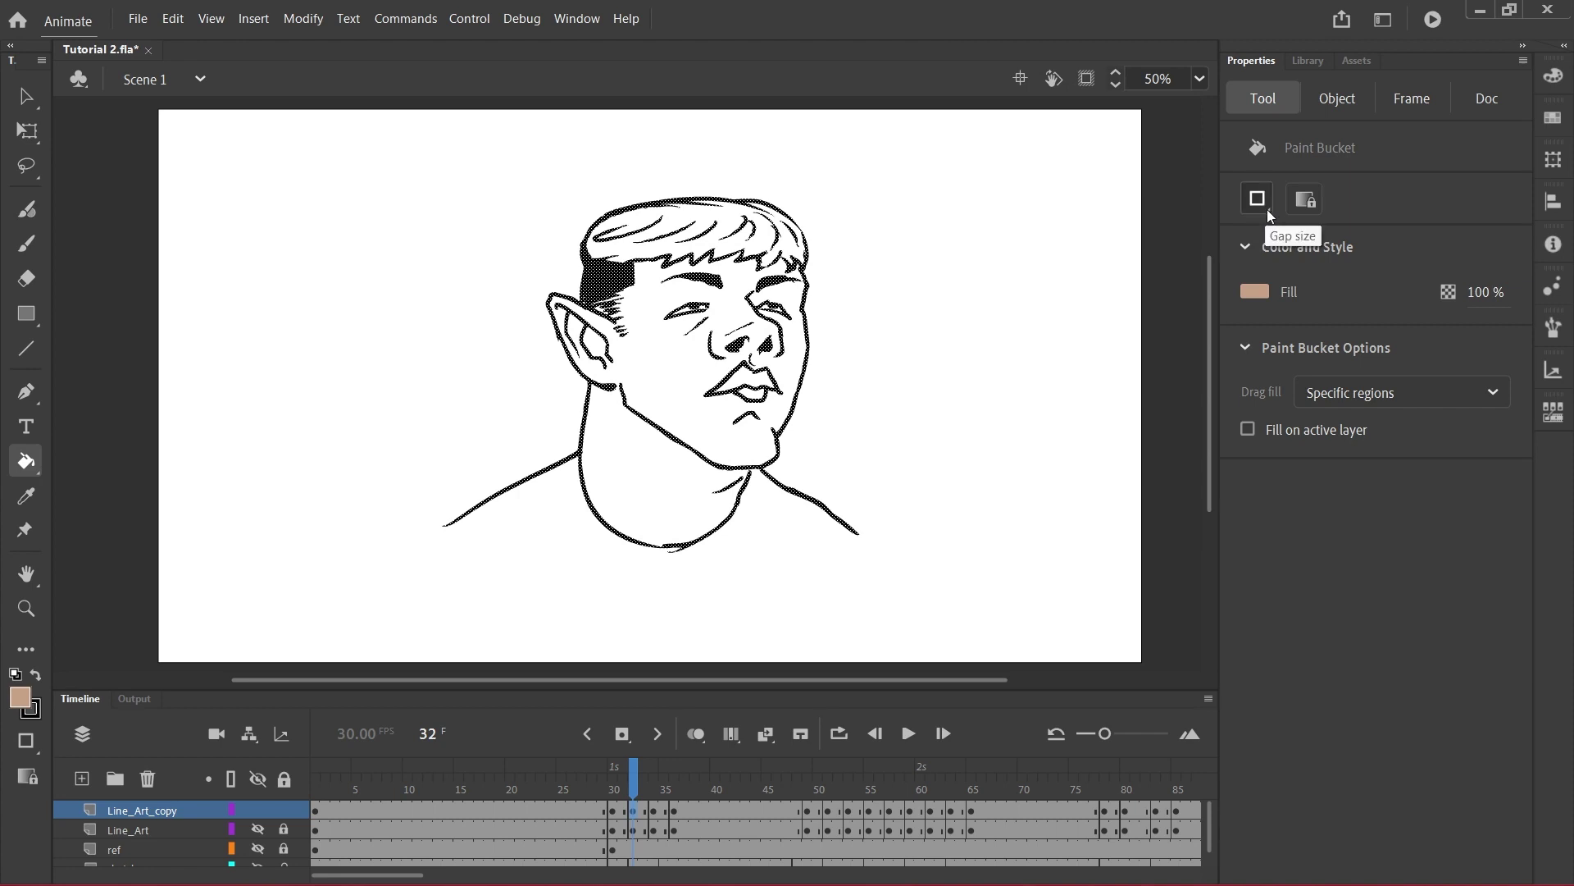
click(1260, 201)
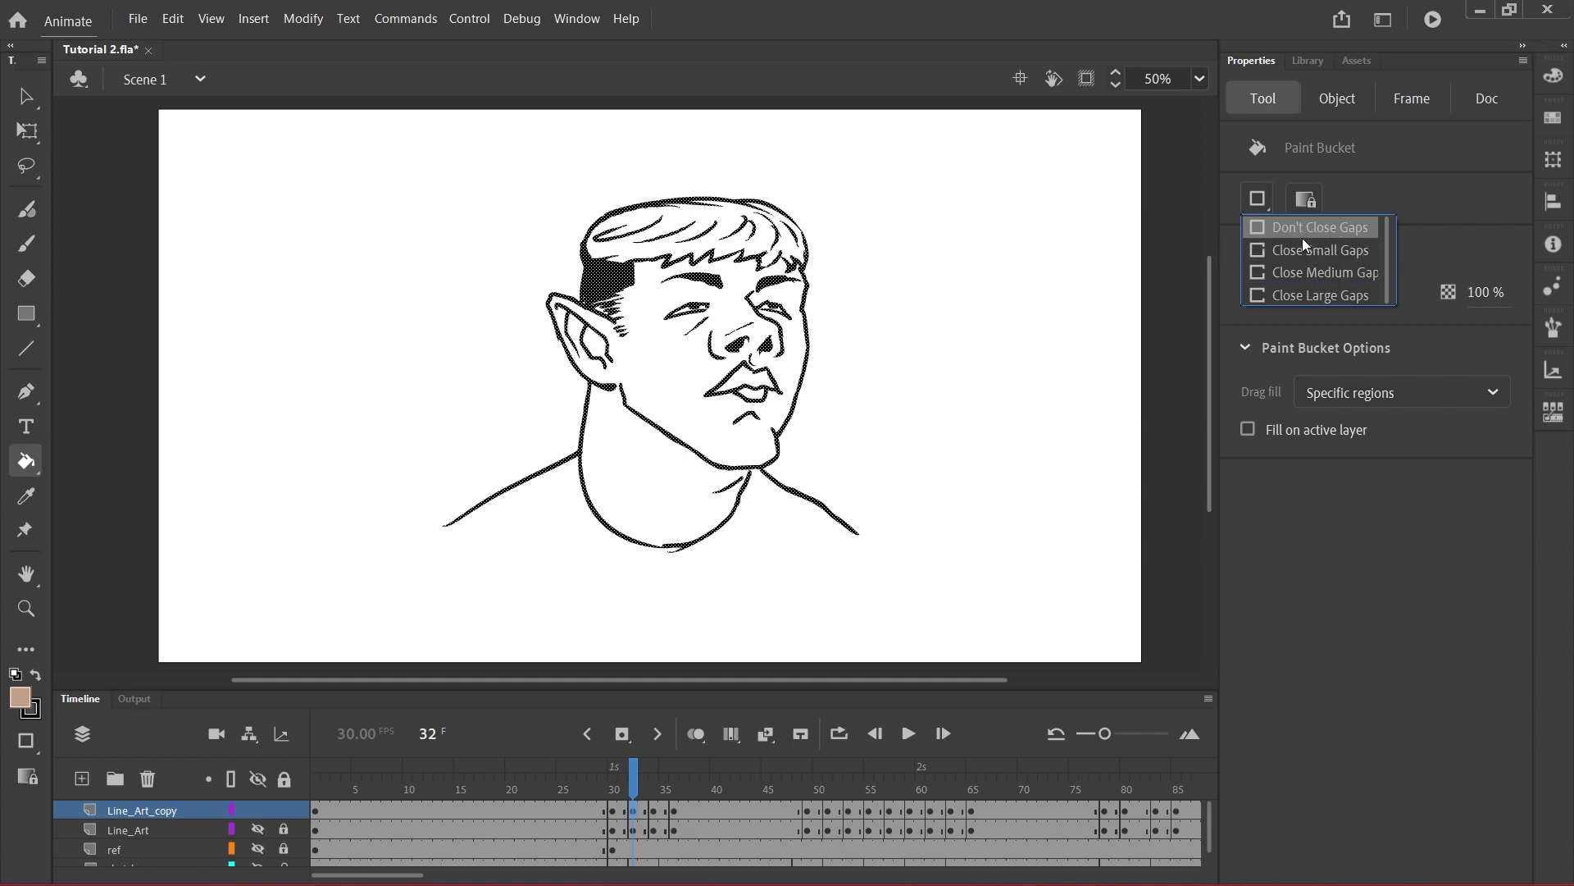
Try to fill the neck on frame 32 with the skin tone and no gap closing, and undo the fill
click(748, 447)
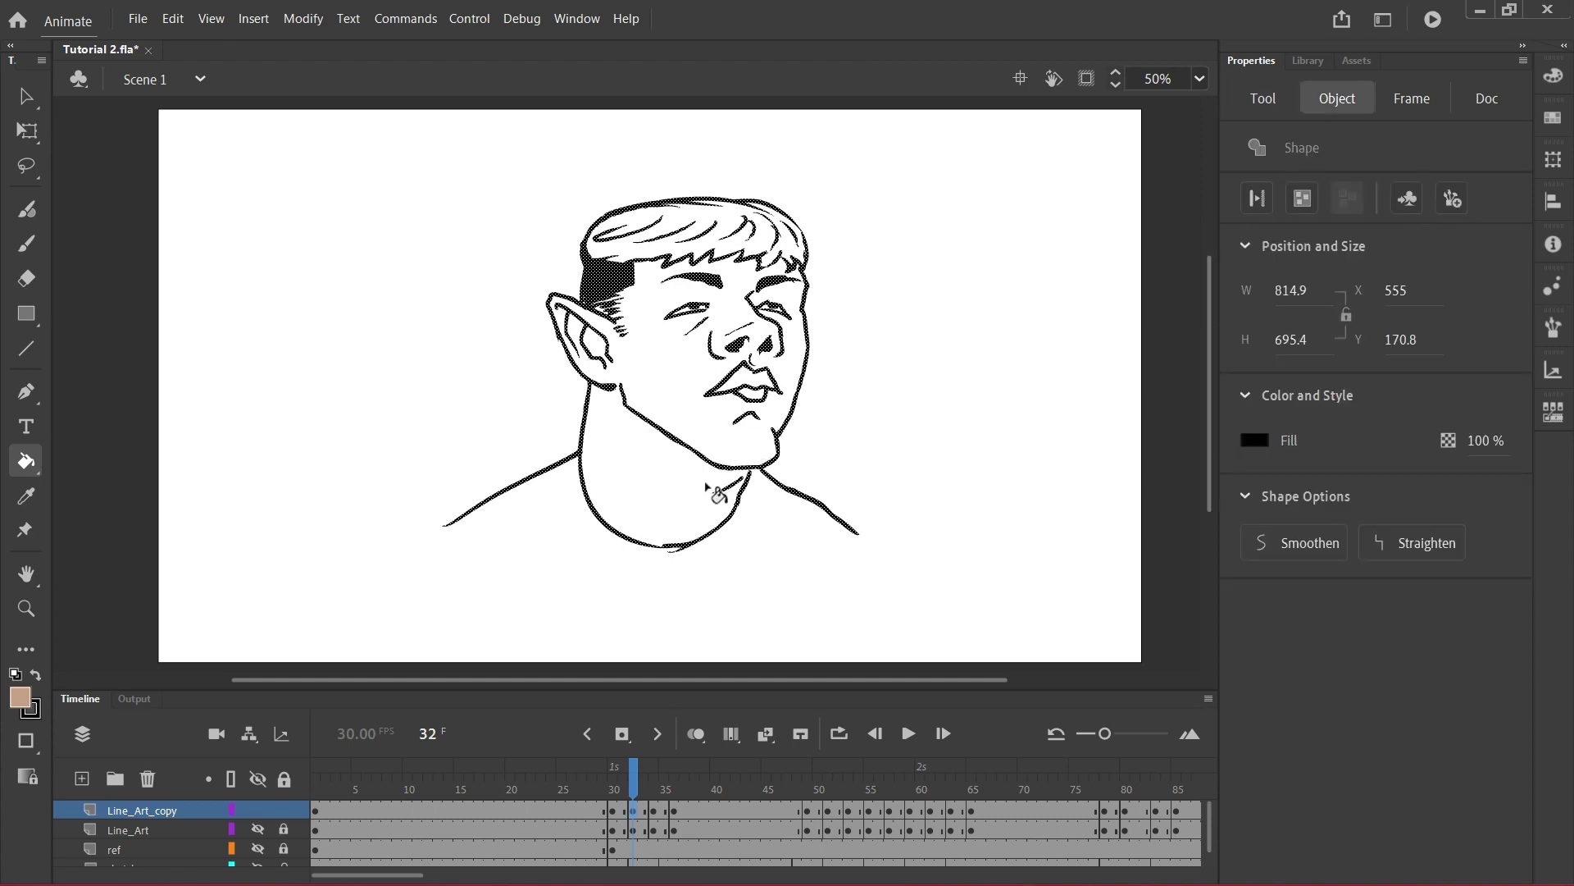
click(735, 467)
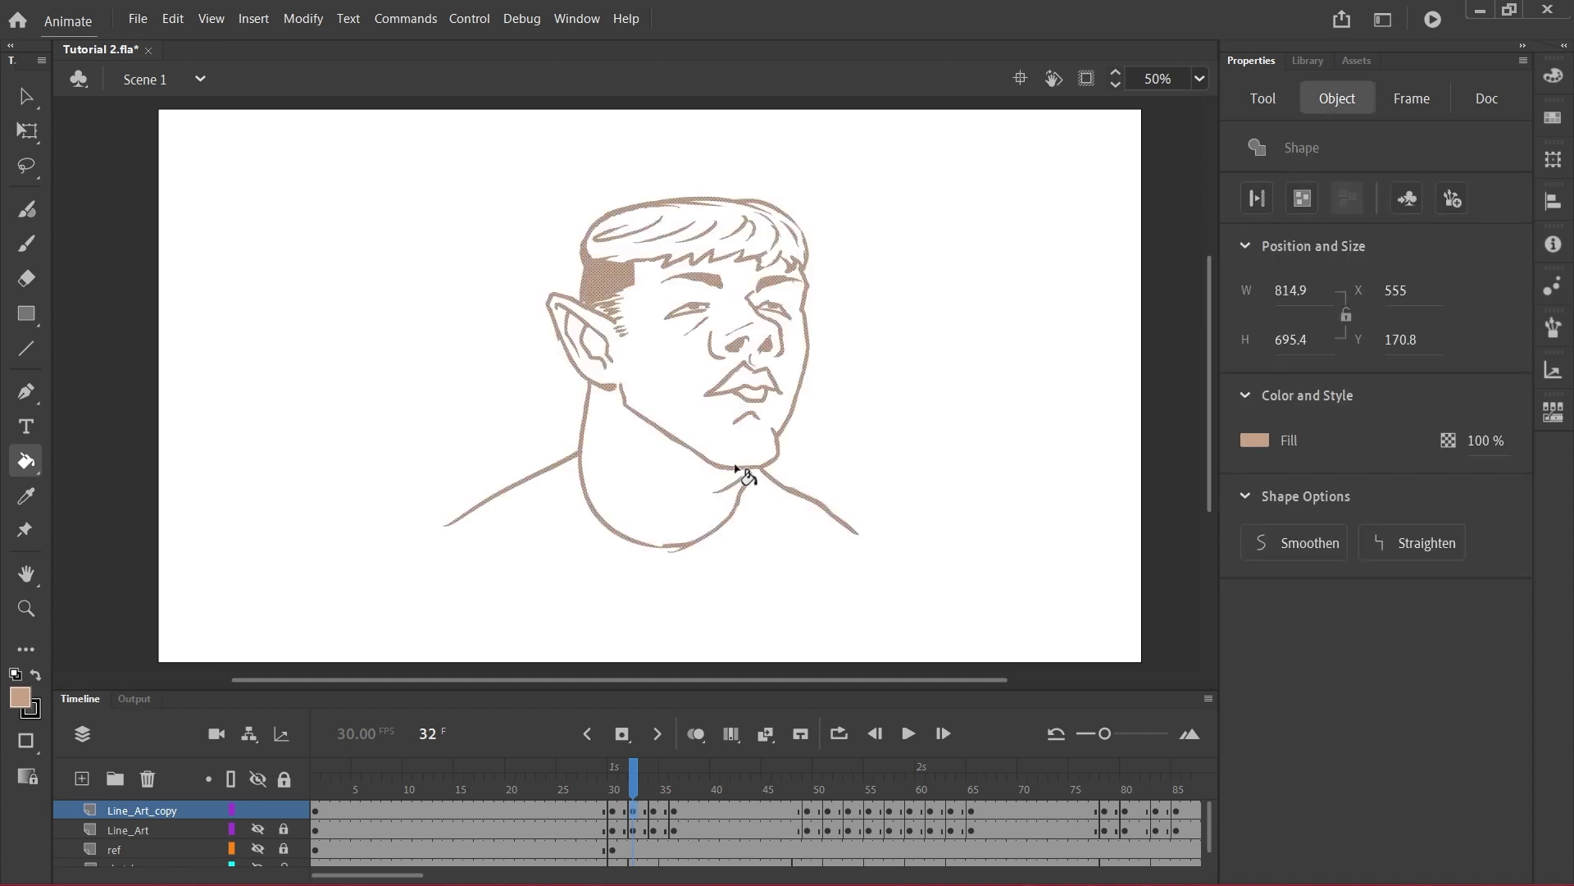
key(ctrl+z)
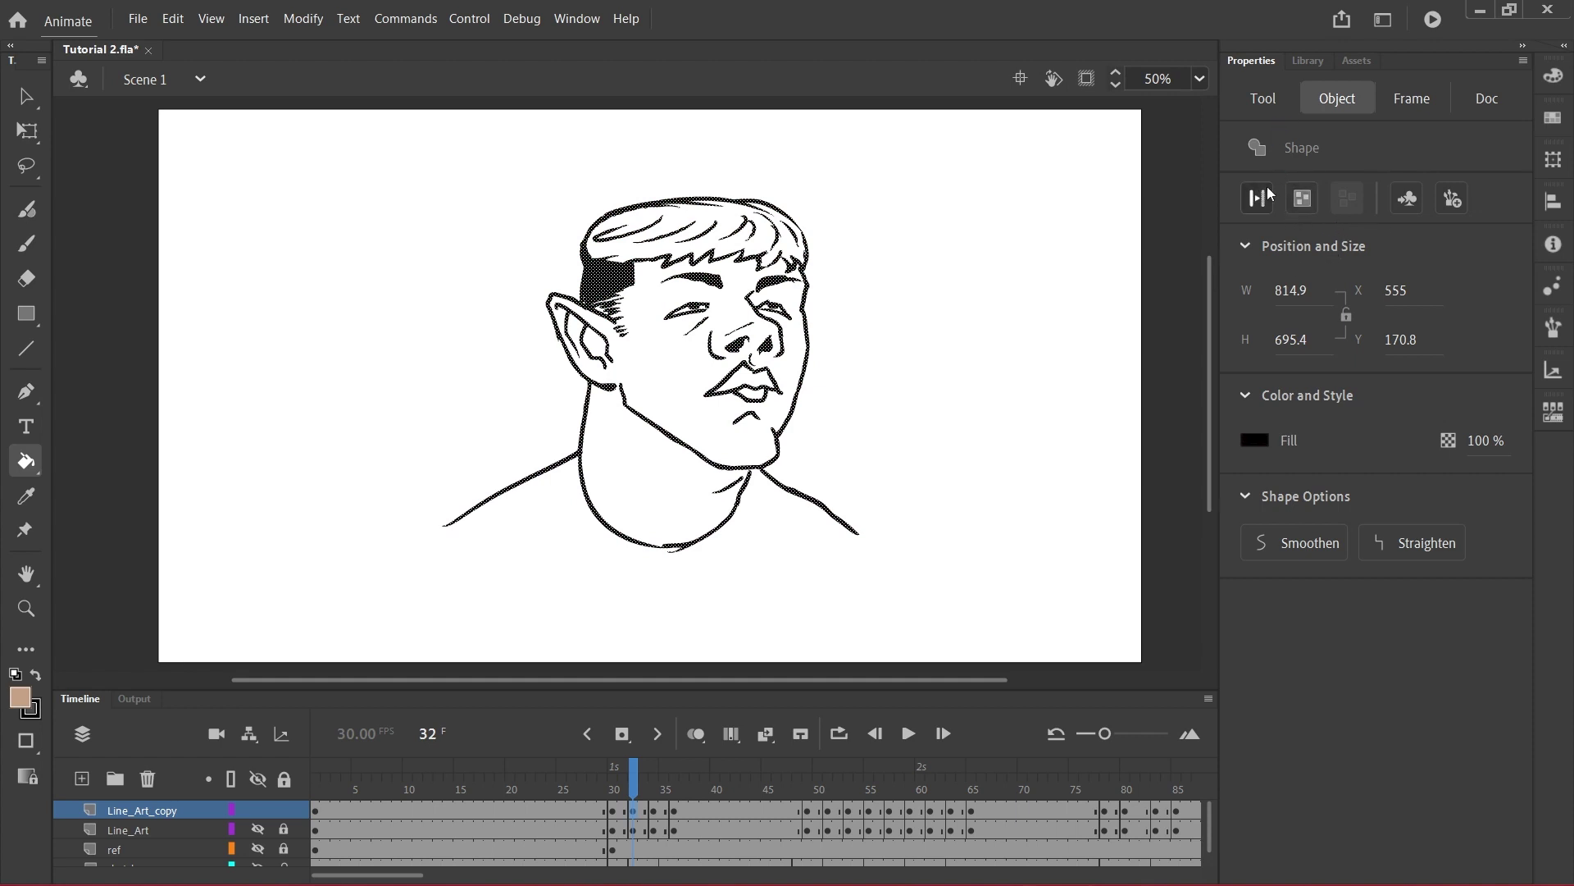
Set the Paint Bucket to Close Small Gaps and fill the face, ear and neck on frames 32 and 34 with the skin tone
click(1272, 110)
click(1266, 204)
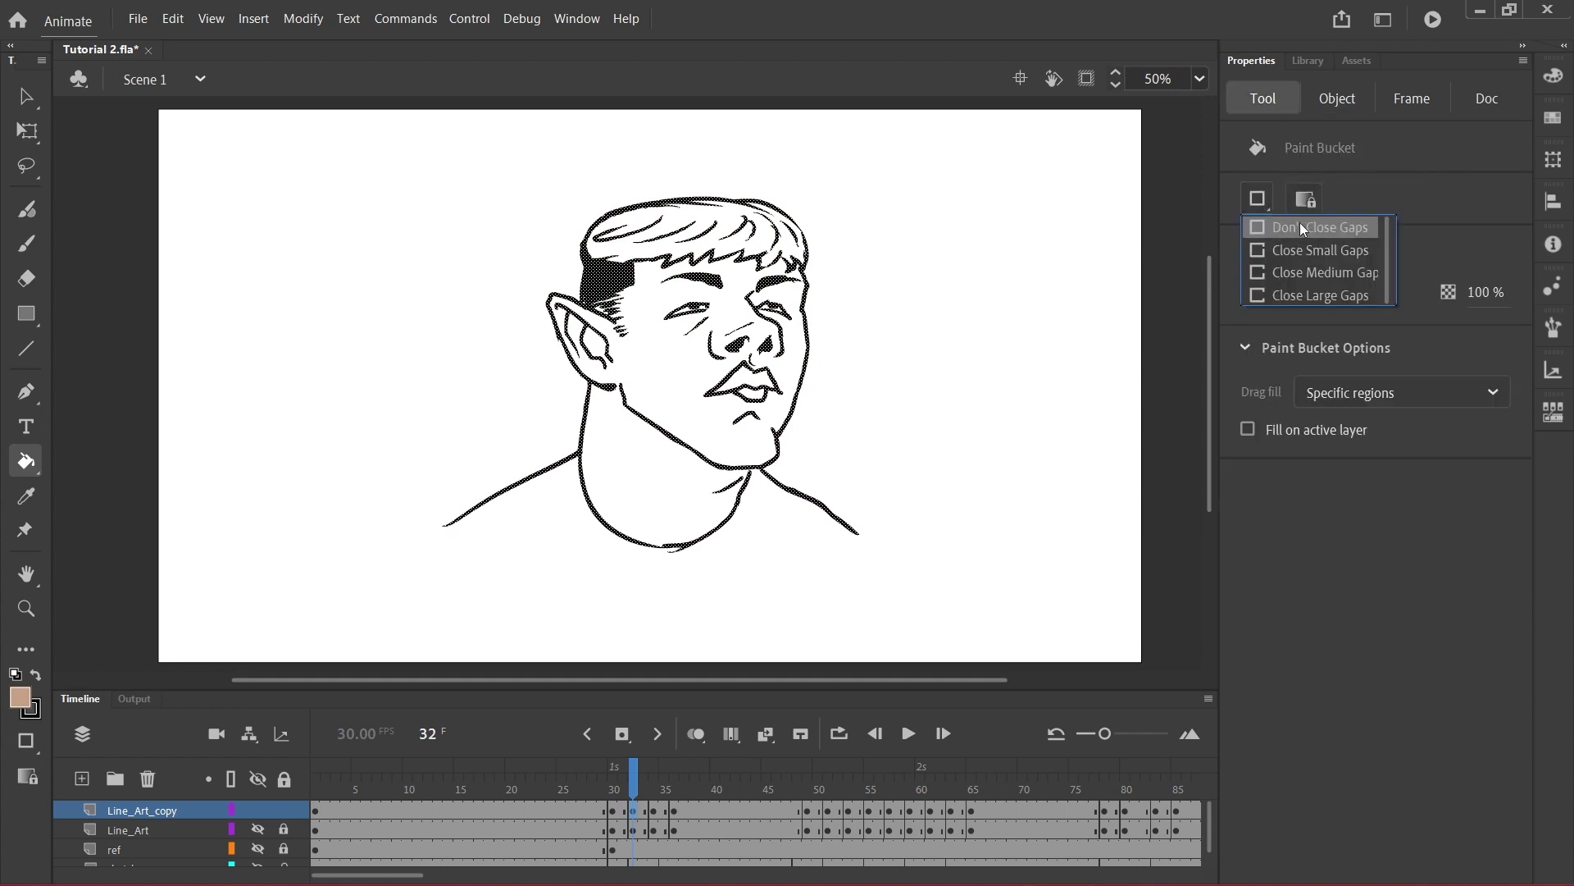
click(1317, 251)
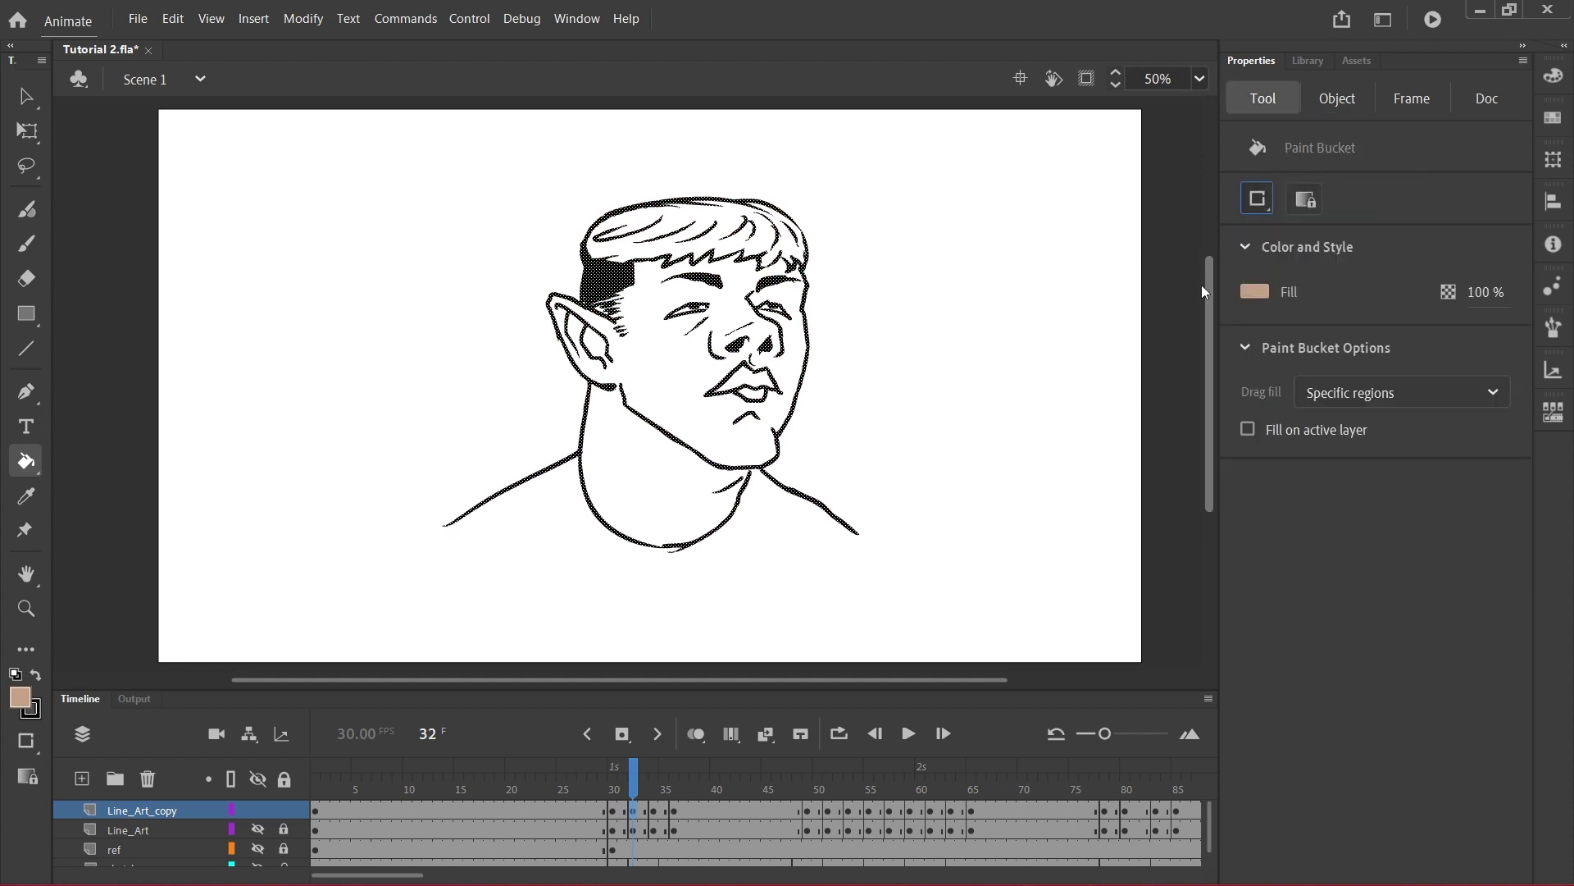
click(681, 415)
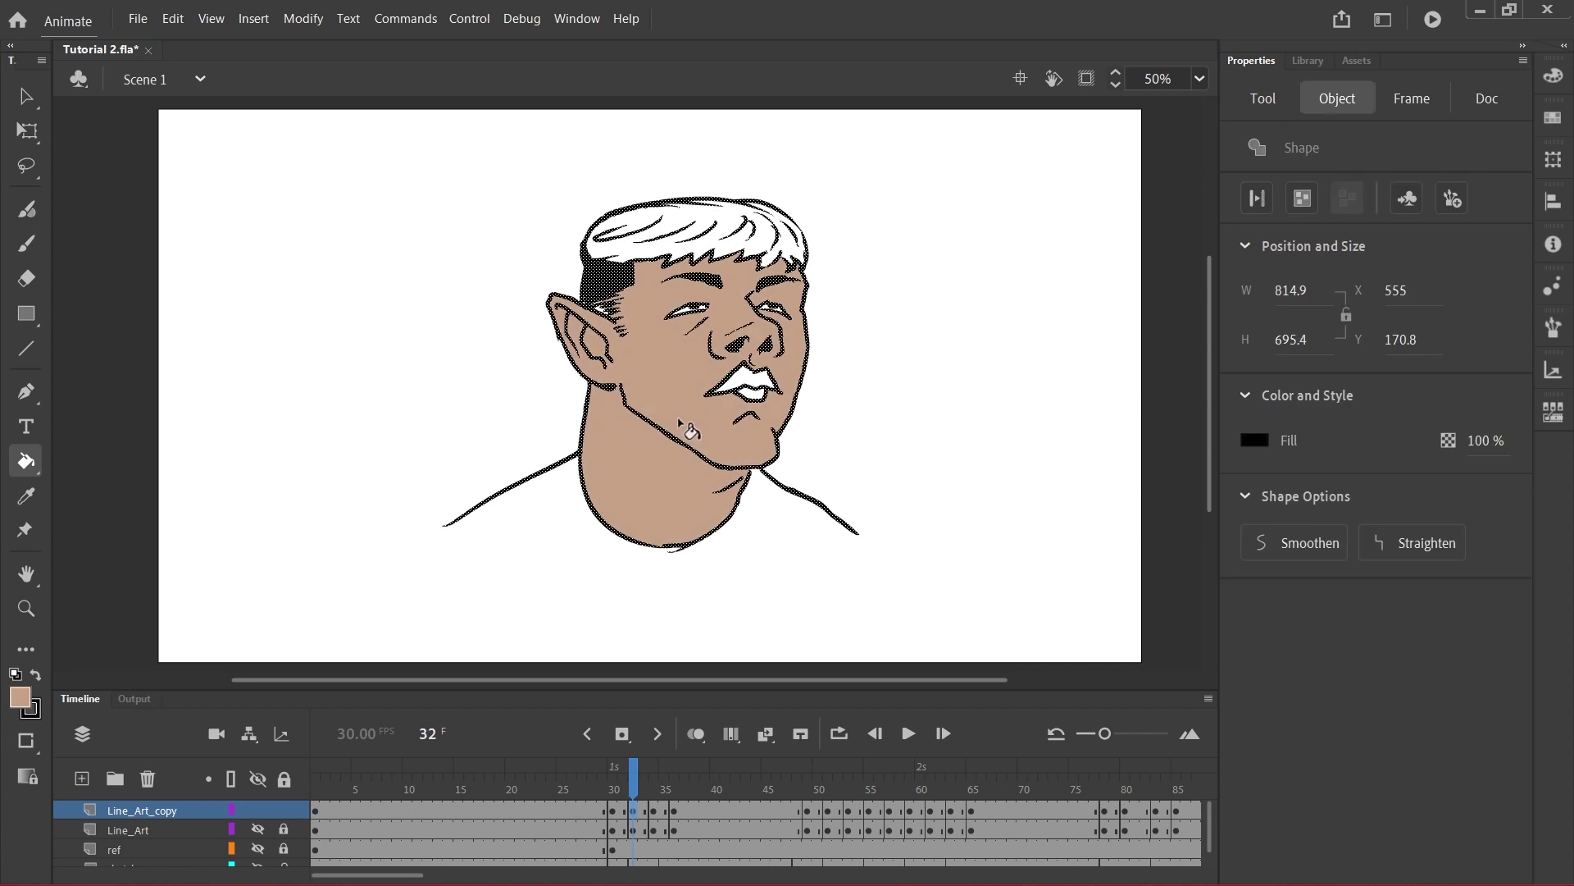
click(611, 319)
drag(642, 783, 654, 783)
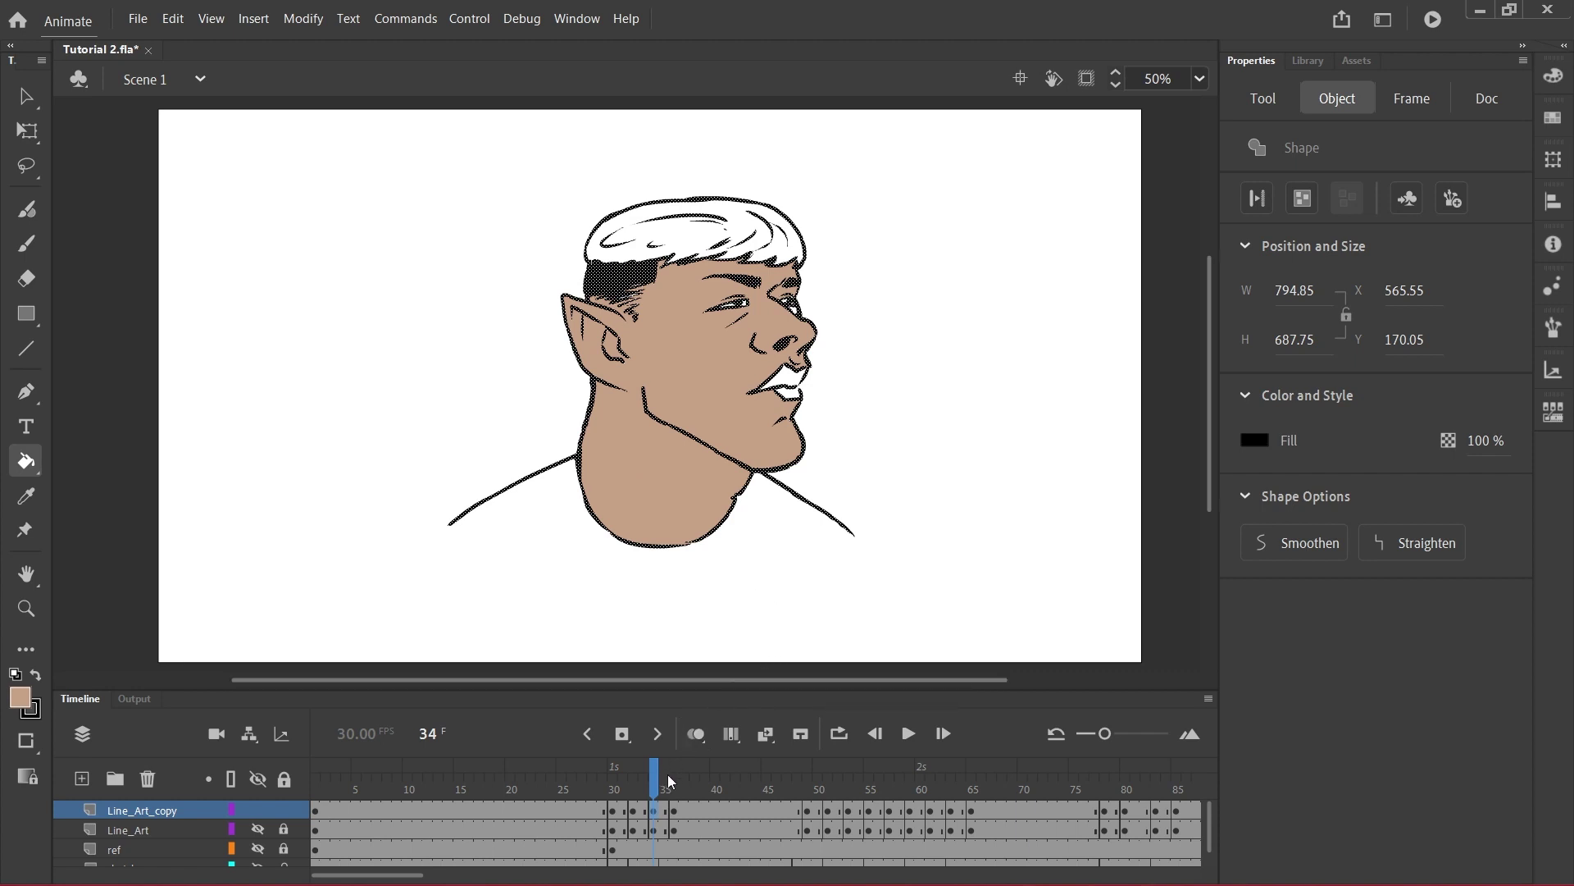
Fill the face and ear on frame 36 with the skin tone, and fill the neck using Close Medium Gaps
mouse_move(658, 771)
mouse_down()
mouse_move(618, 778)
mouse_move(674, 779)
mouse_up()
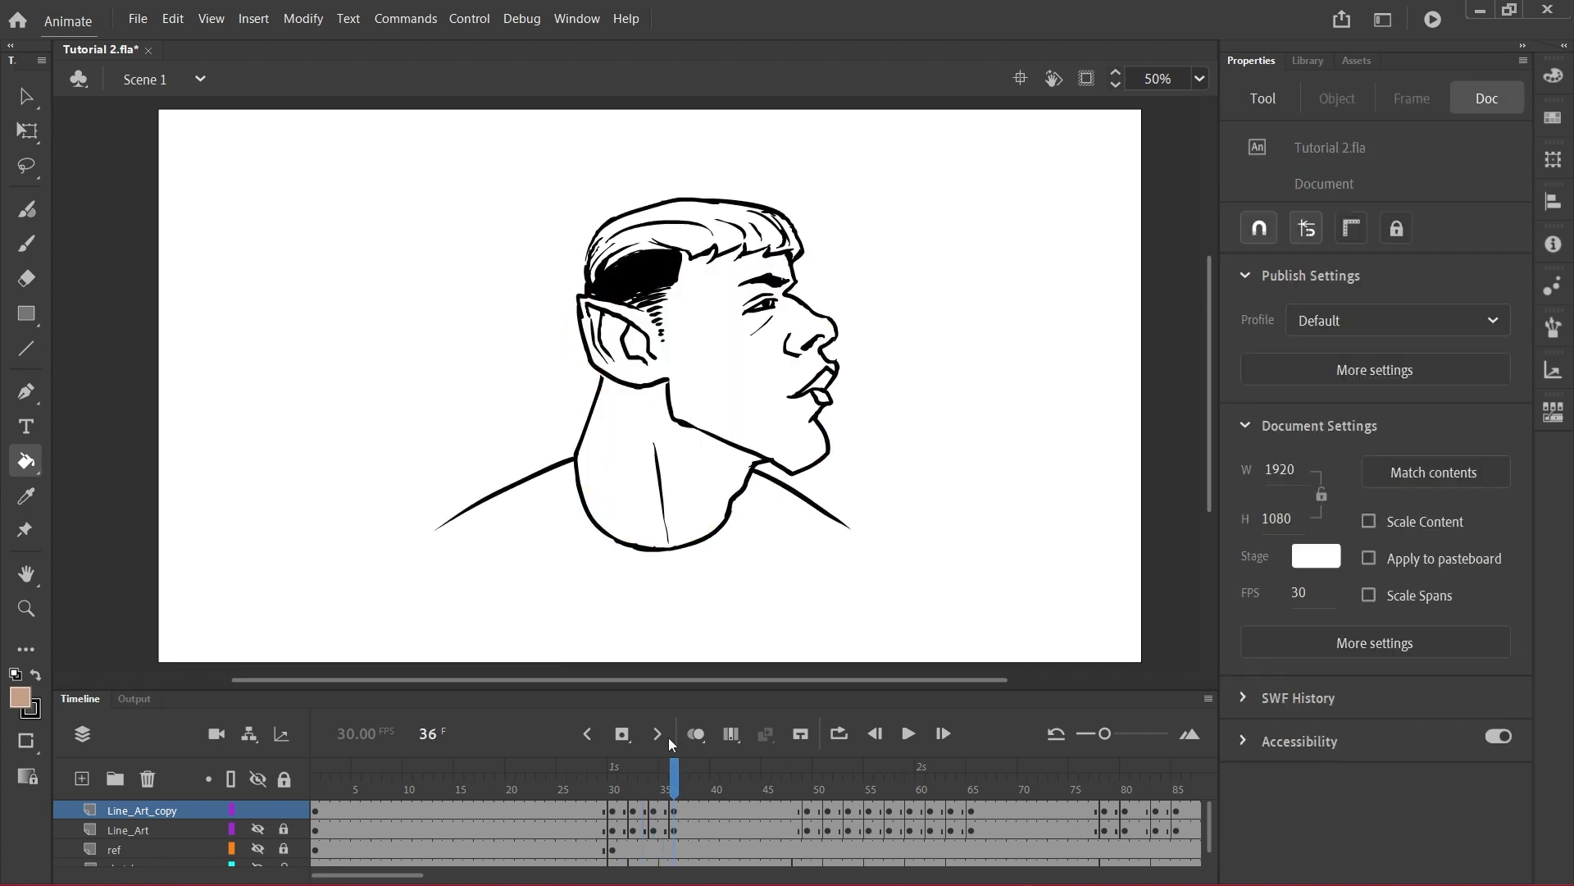
click(734, 410)
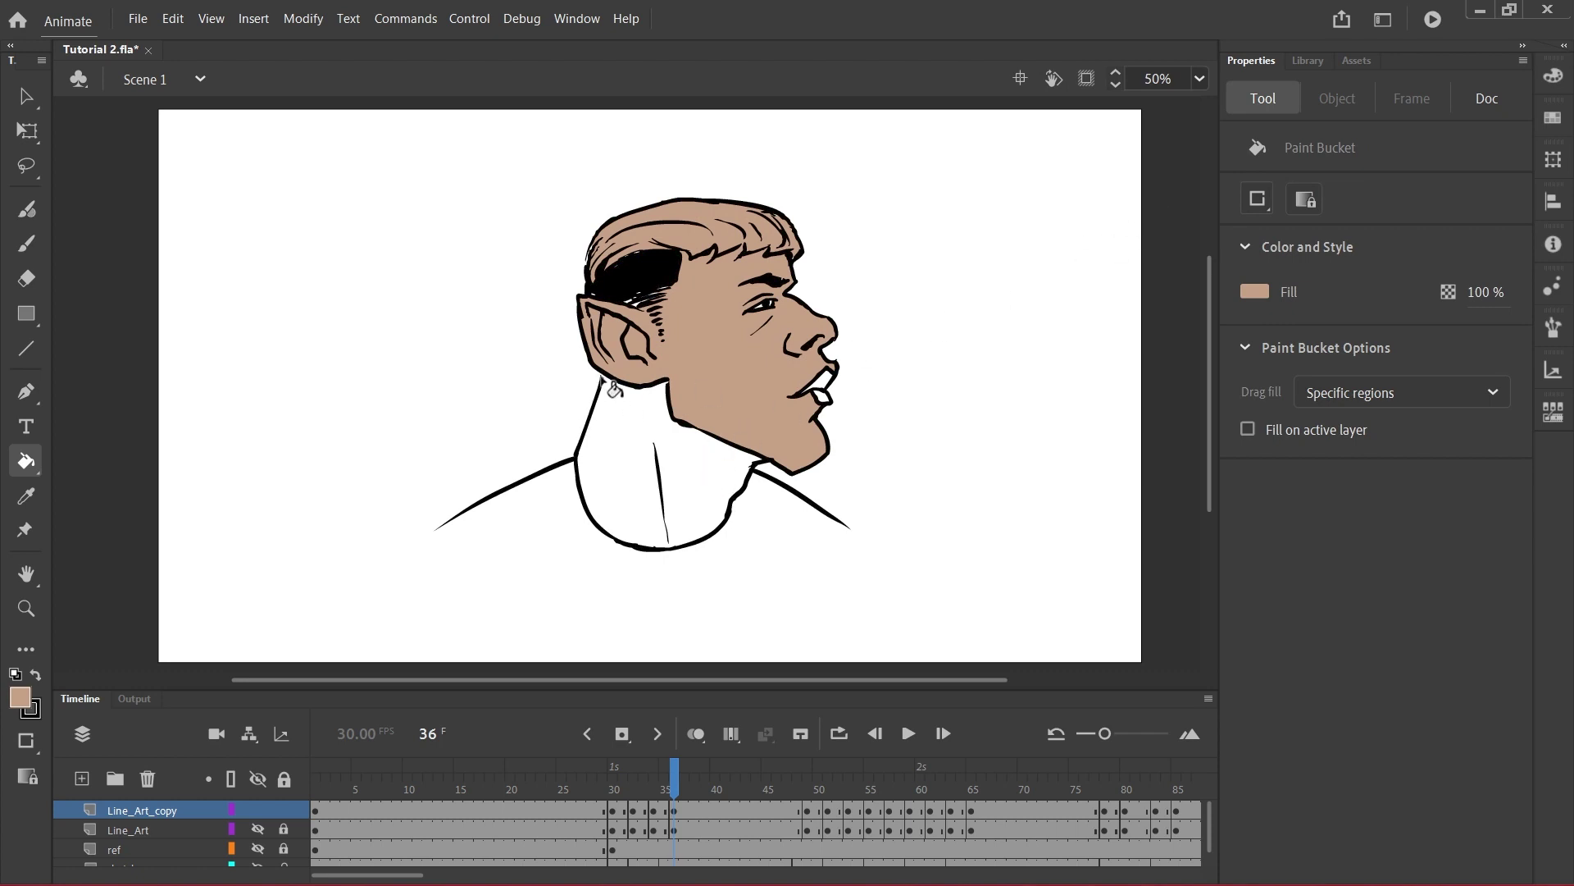
click(1261, 199)
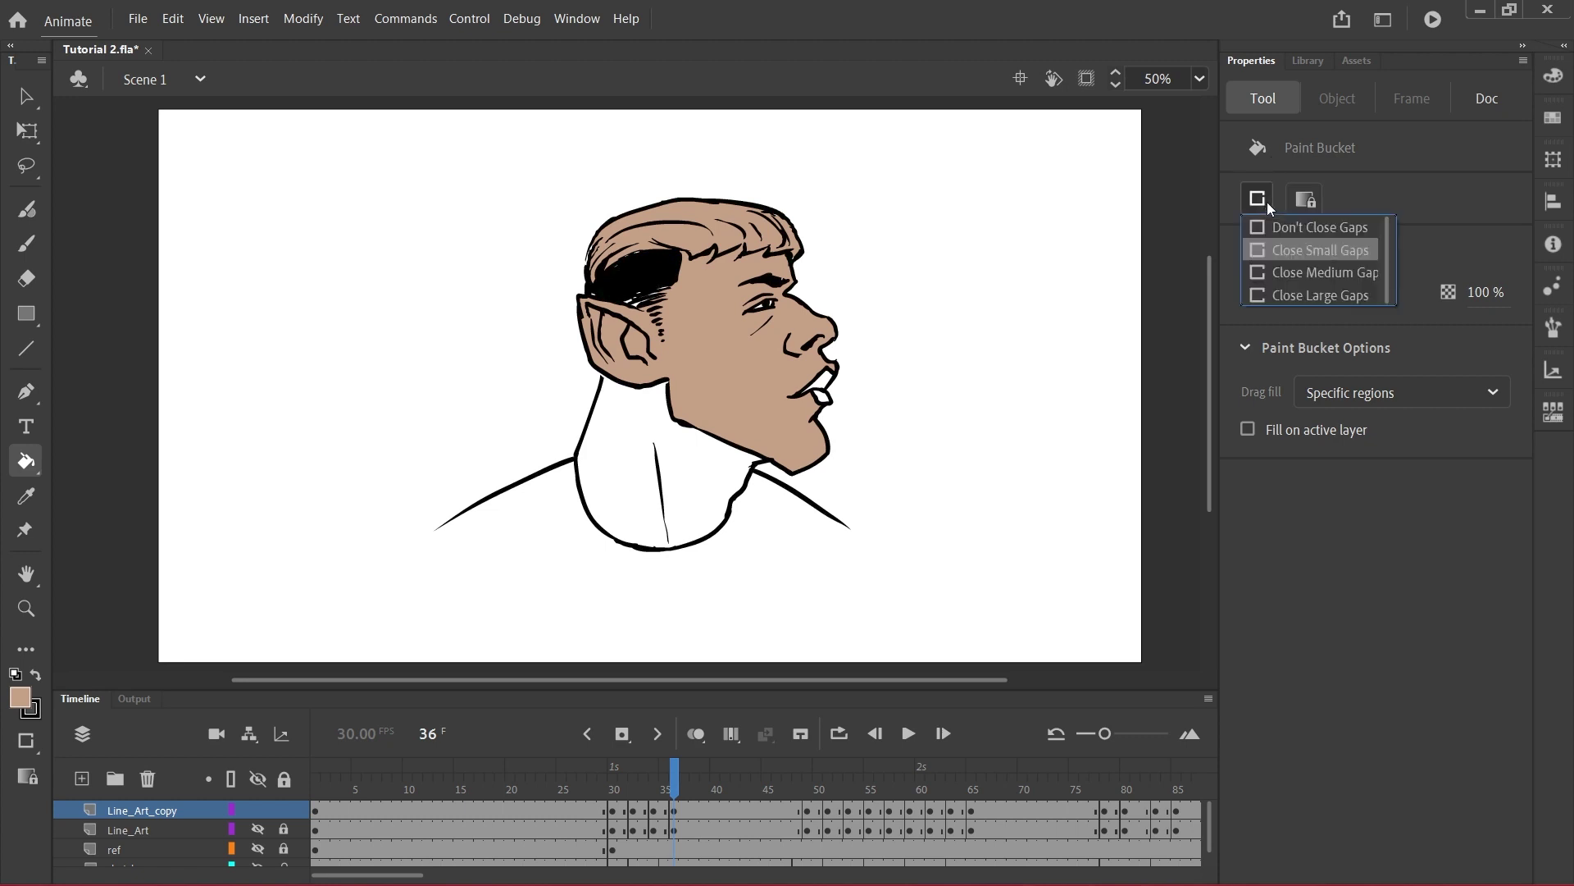
click(1302, 273)
click(682, 444)
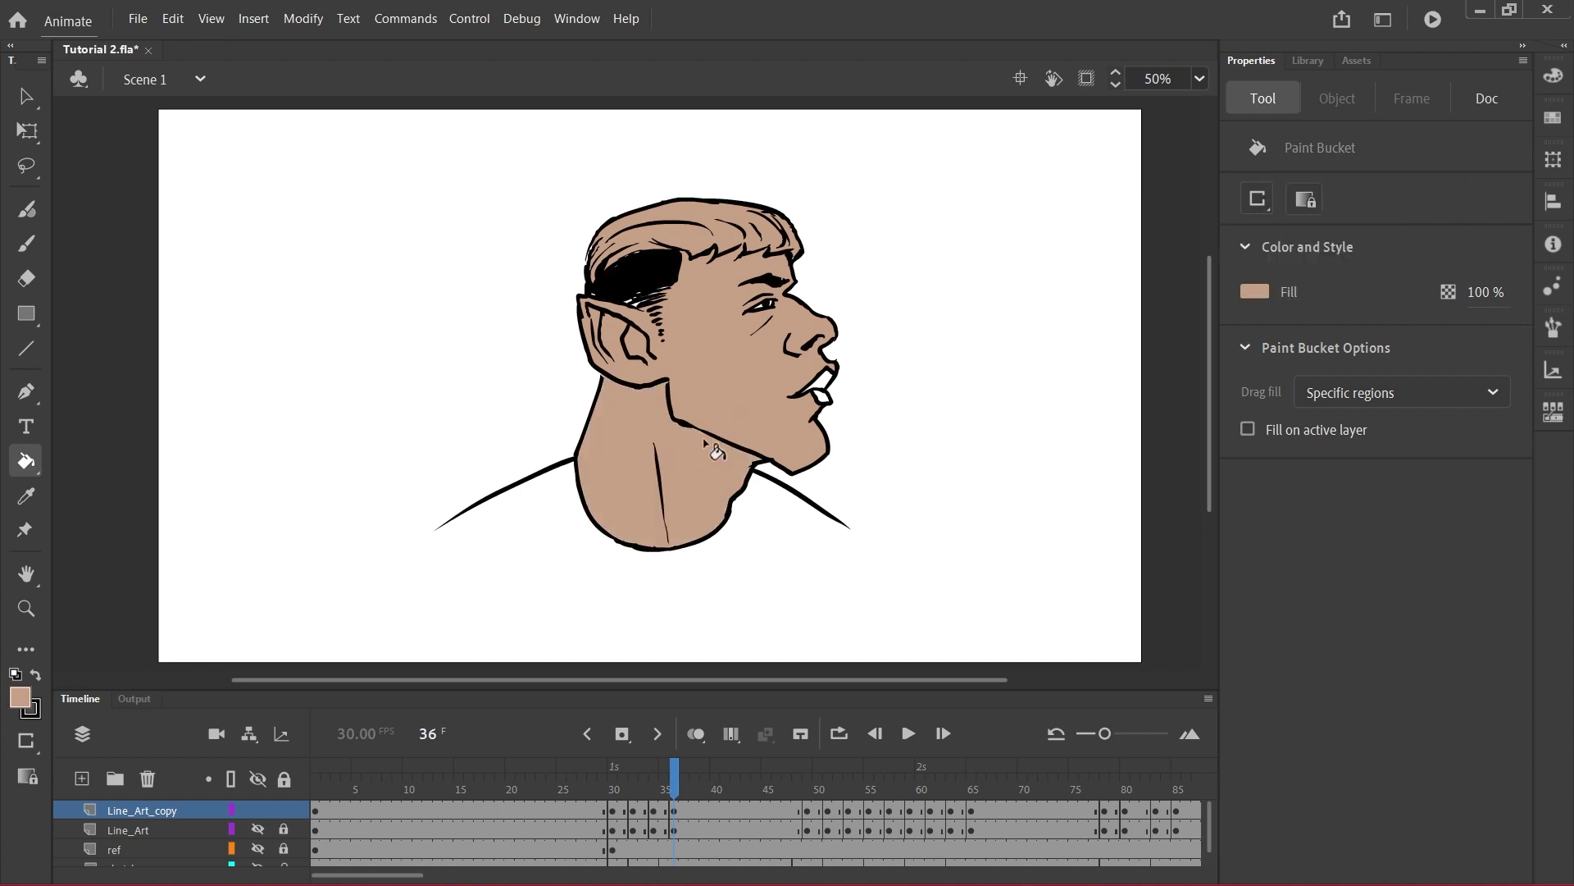
Check the gap size options and scrub through the coloured frames of the head turn
click(1258, 200)
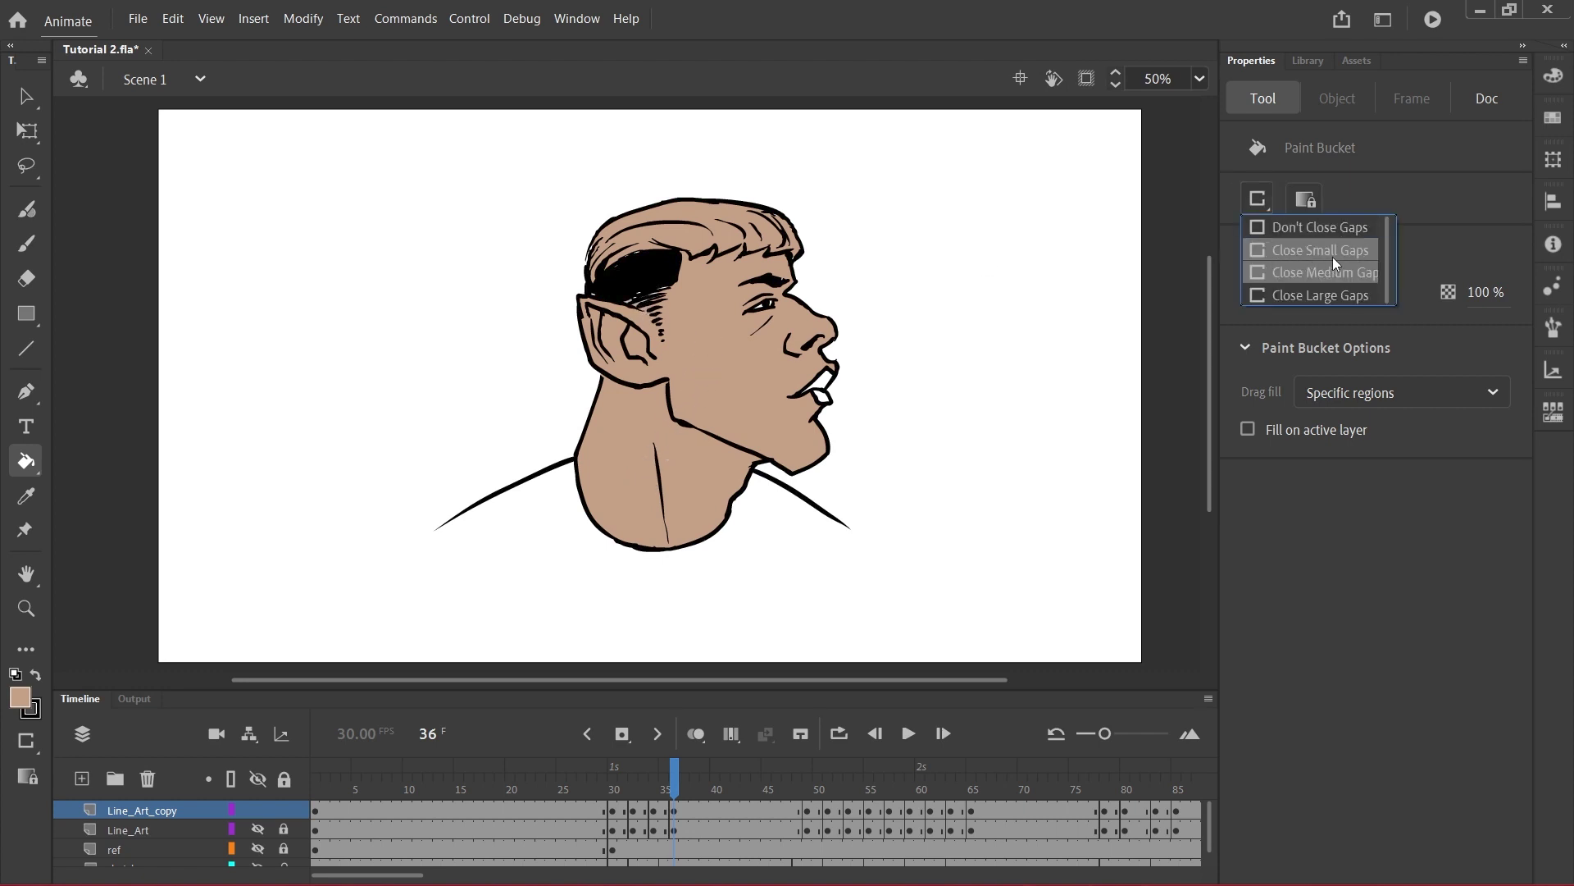
mouse_move(600, 766)
mouse_down()
mouse_move(377, 767)
mouse_move(687, 767)
mouse_move(319, 769)
mouse_move(580, 768)
mouse_up()
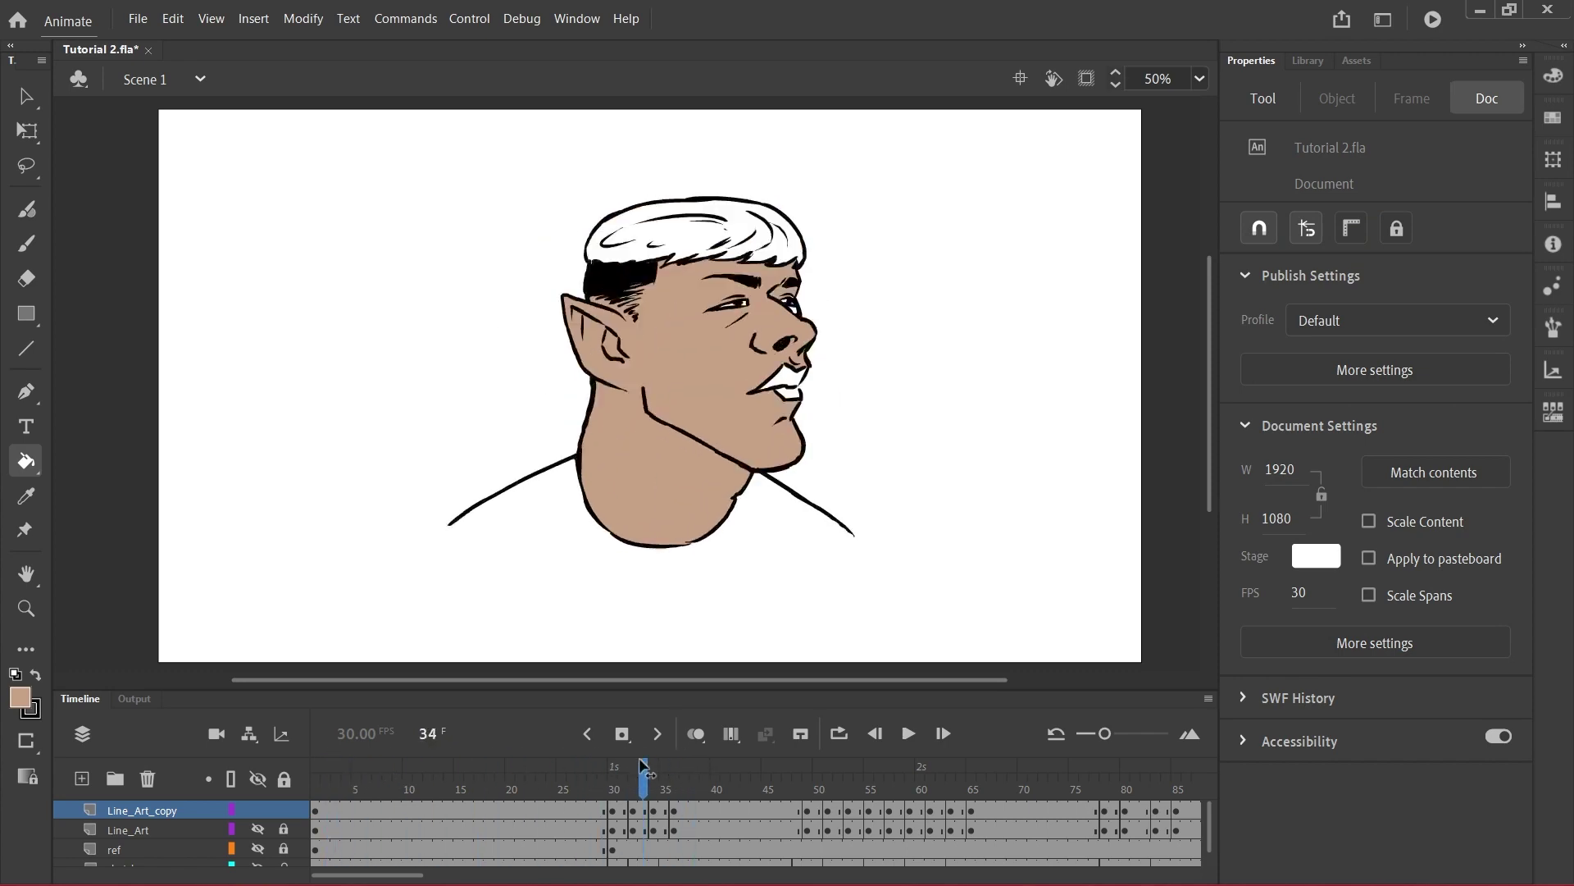
click(314, 774)
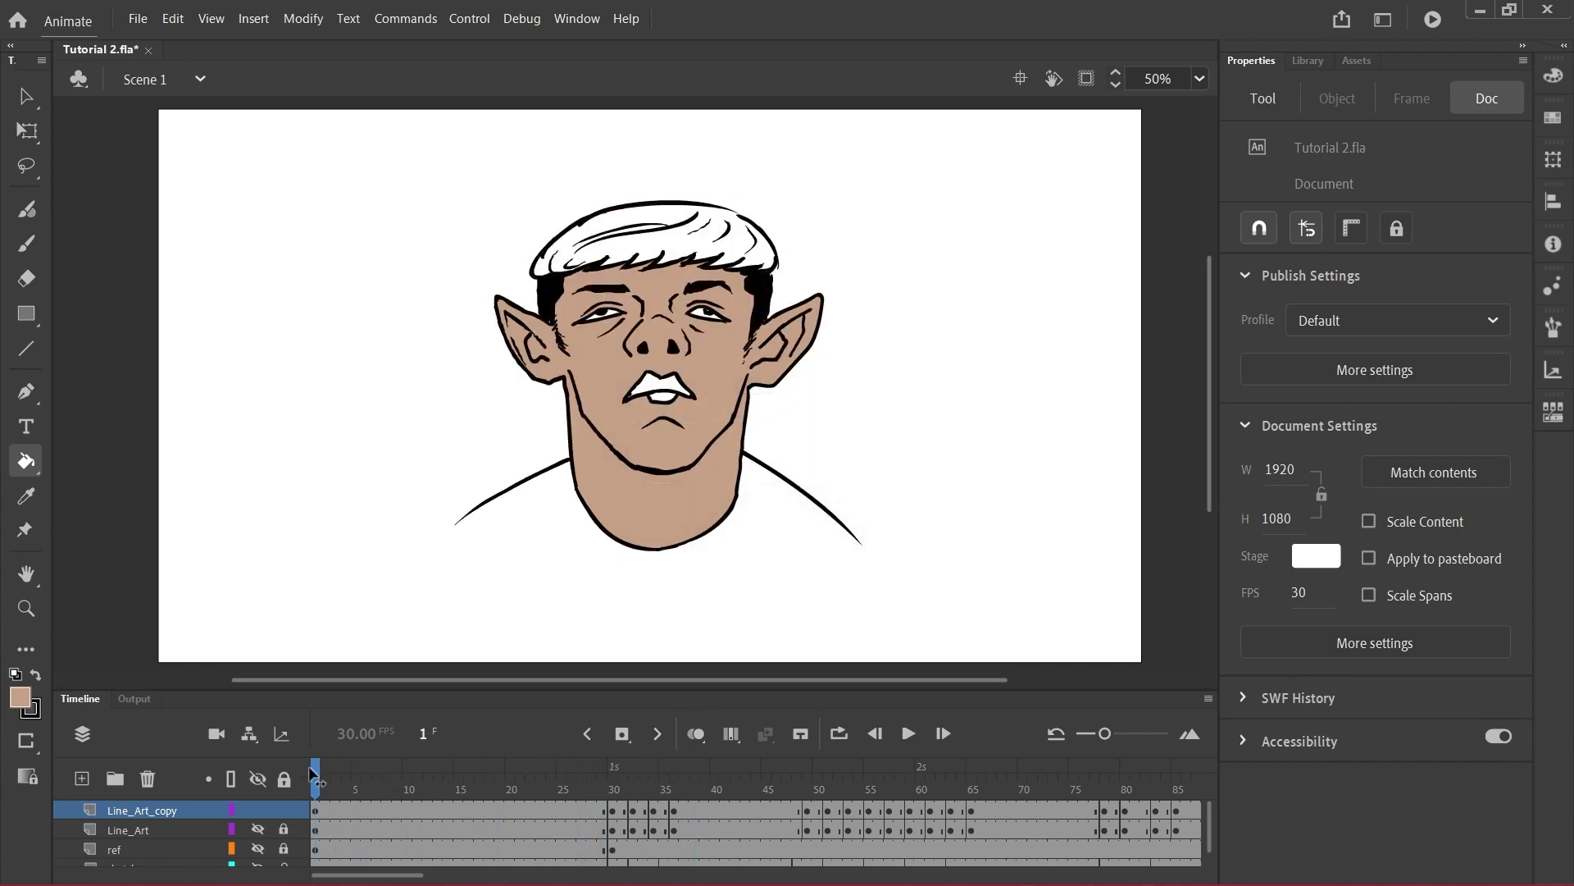
drag(315, 774, 696, 769)
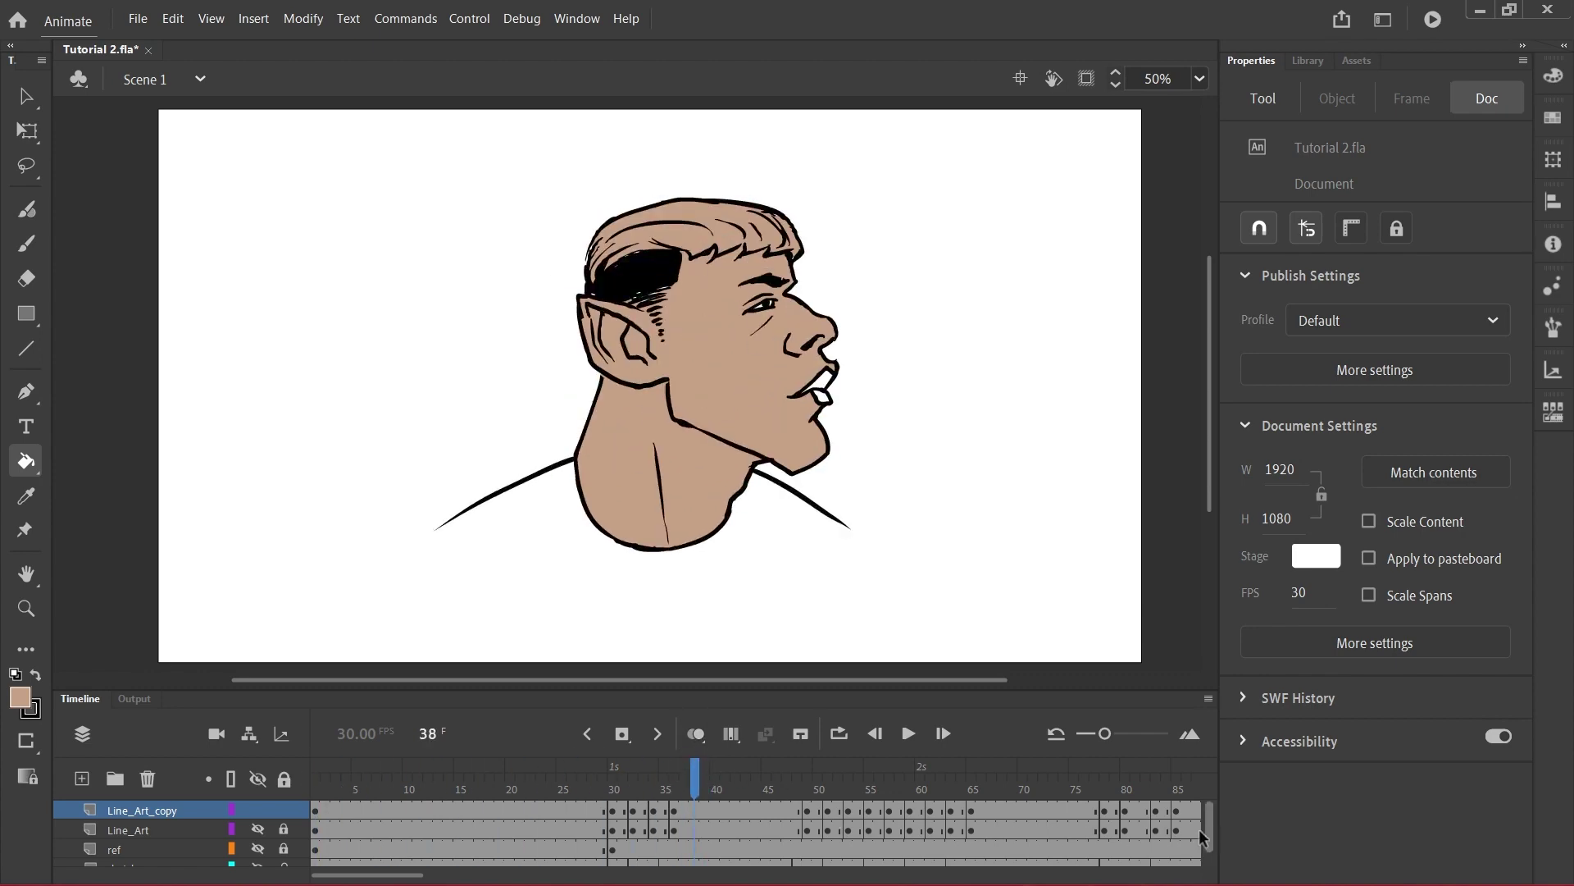
drag(1172, 780, 242, 812)
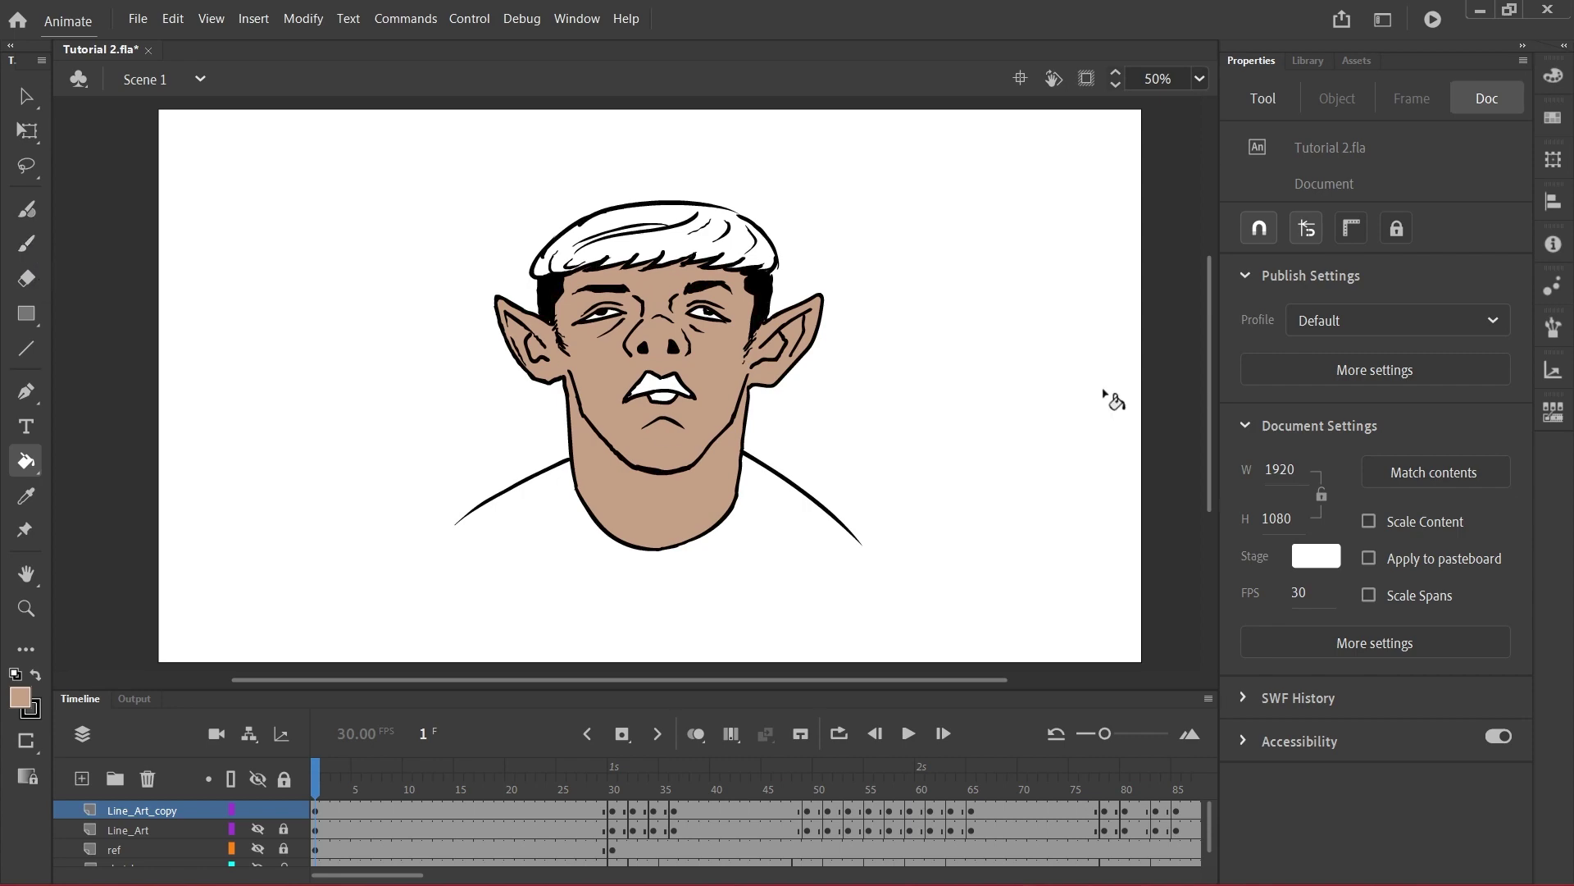
Draw the shirt's lower edge with a dark grey Classic Brush and fill the shirt dark grey on the frames up to 36
click(27, 244)
click(21, 697)
click(107, 490)
mouse_move(458, 522)
mouse_down()
mouse_move(736, 572)
mouse_move(852, 537)
mouse_up()
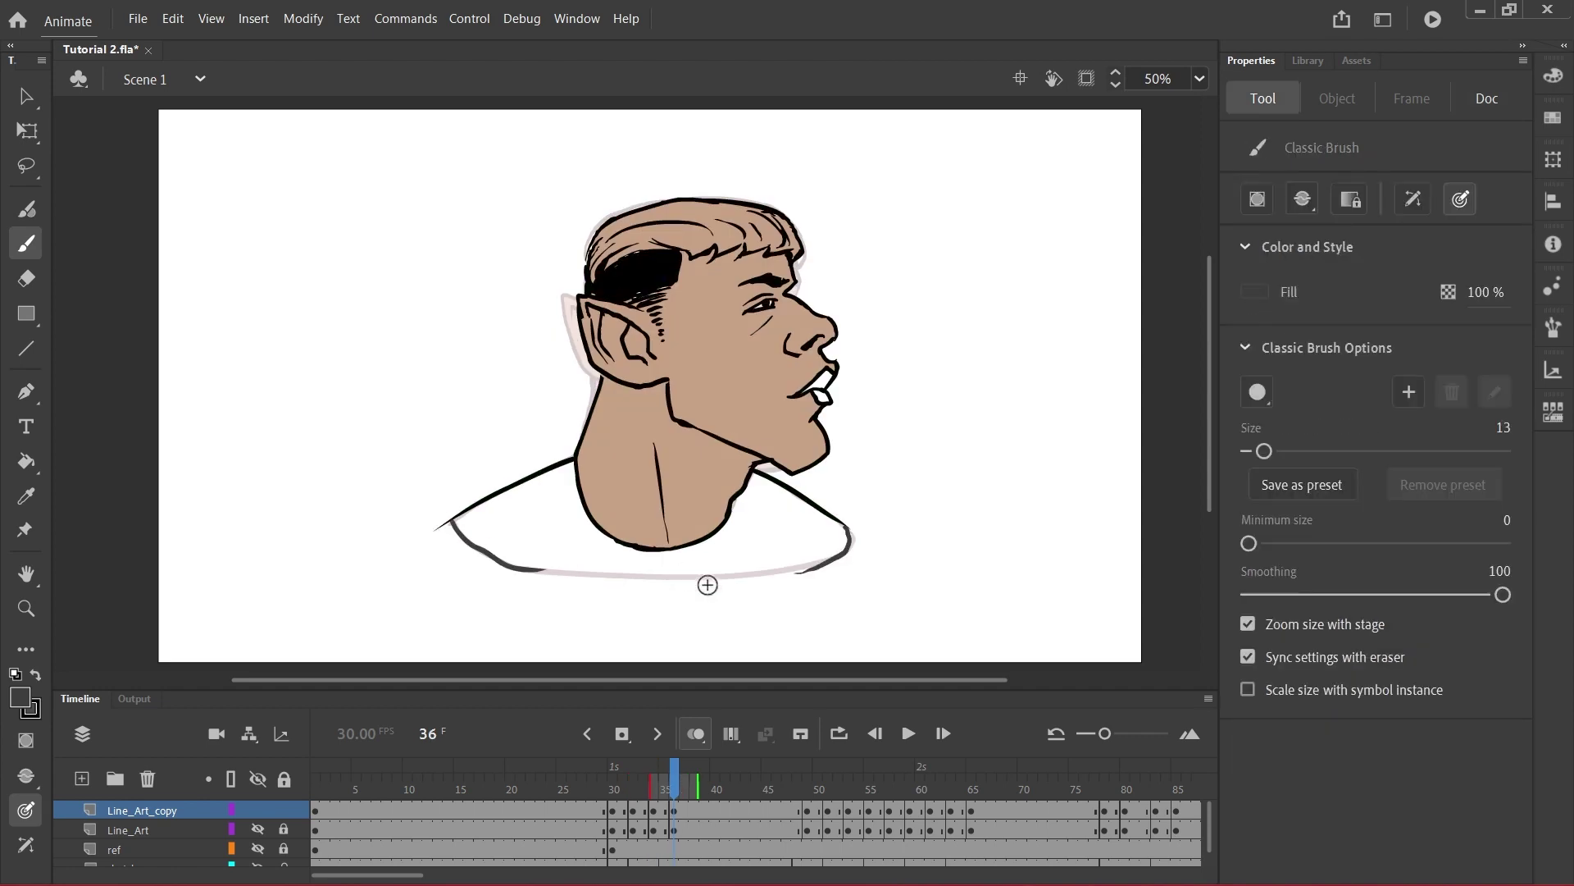
drag(706, 583, 852, 537)
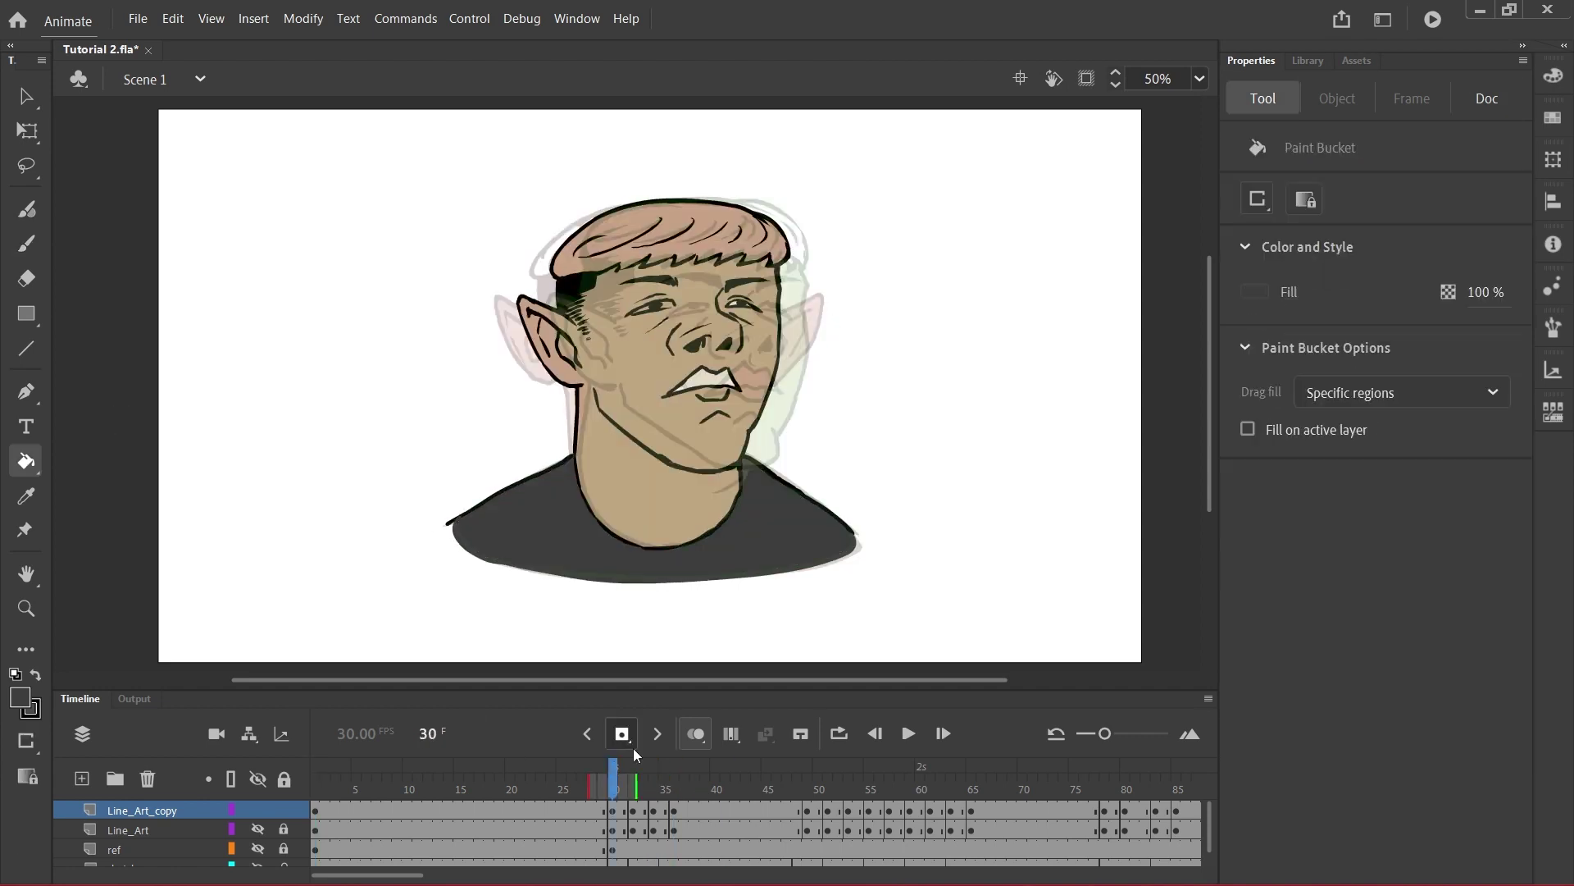
click(593, 775)
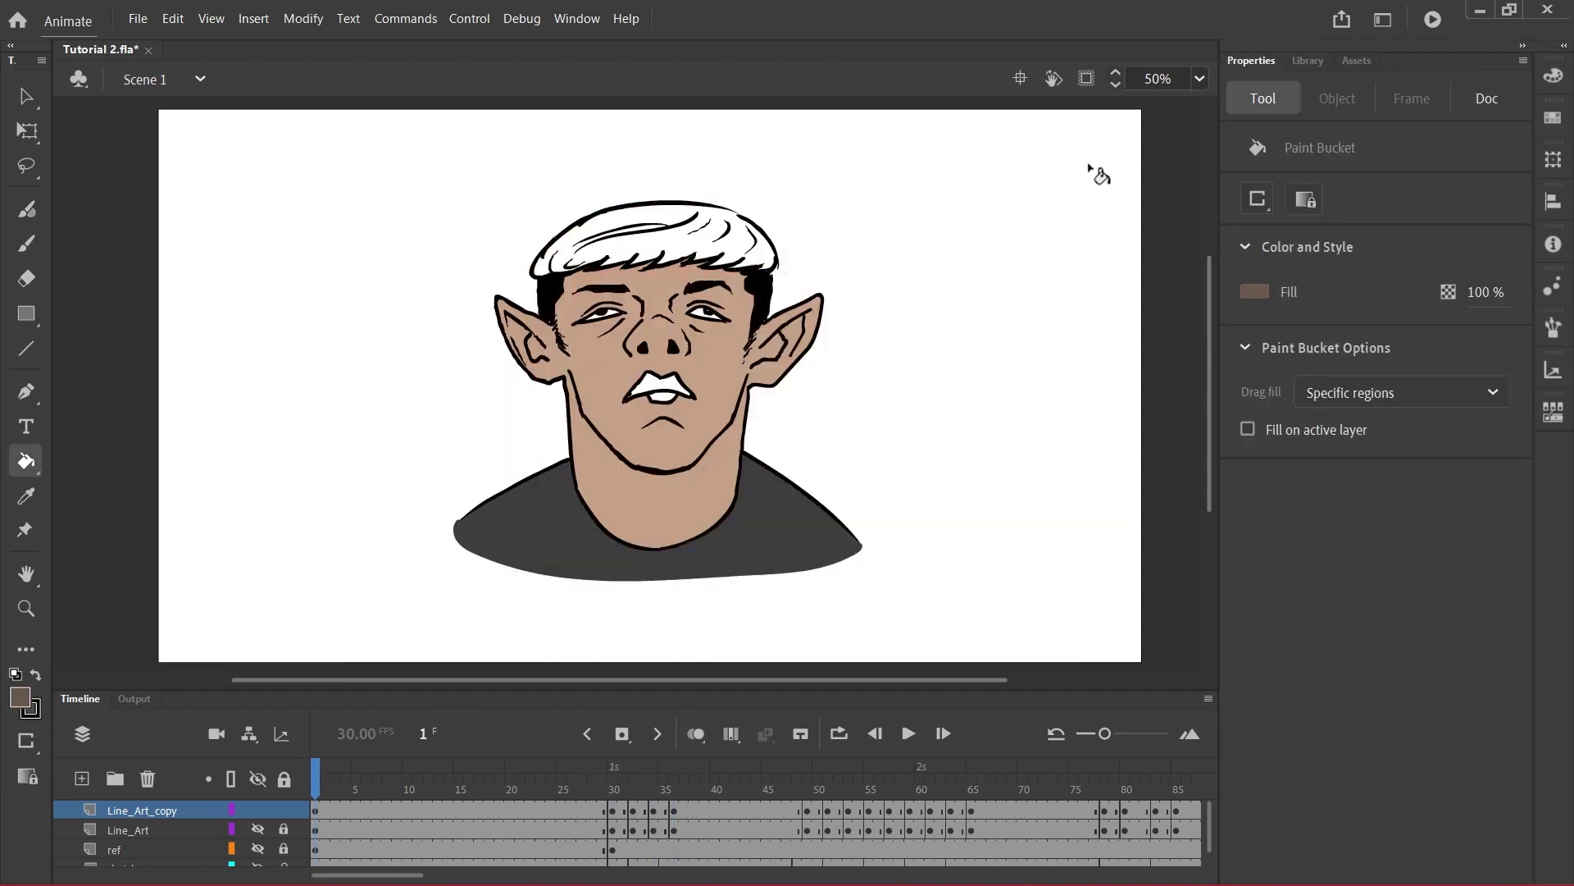
Fill the hair with brown and the lips with reddish-brown tones on the frames up to 36
click(595, 254)
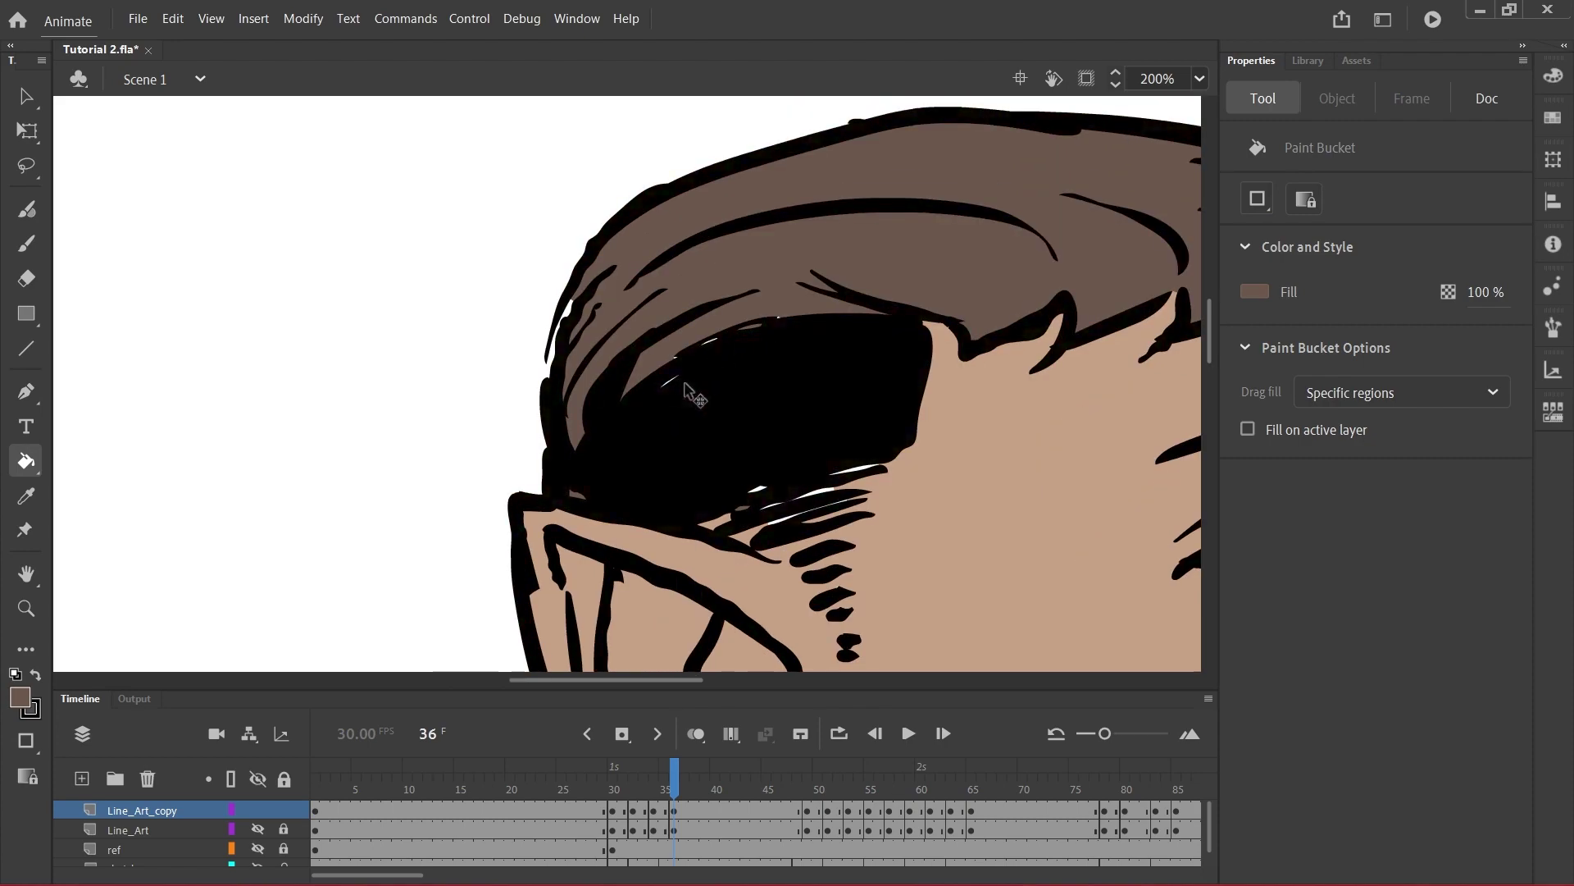
click(167, 849)
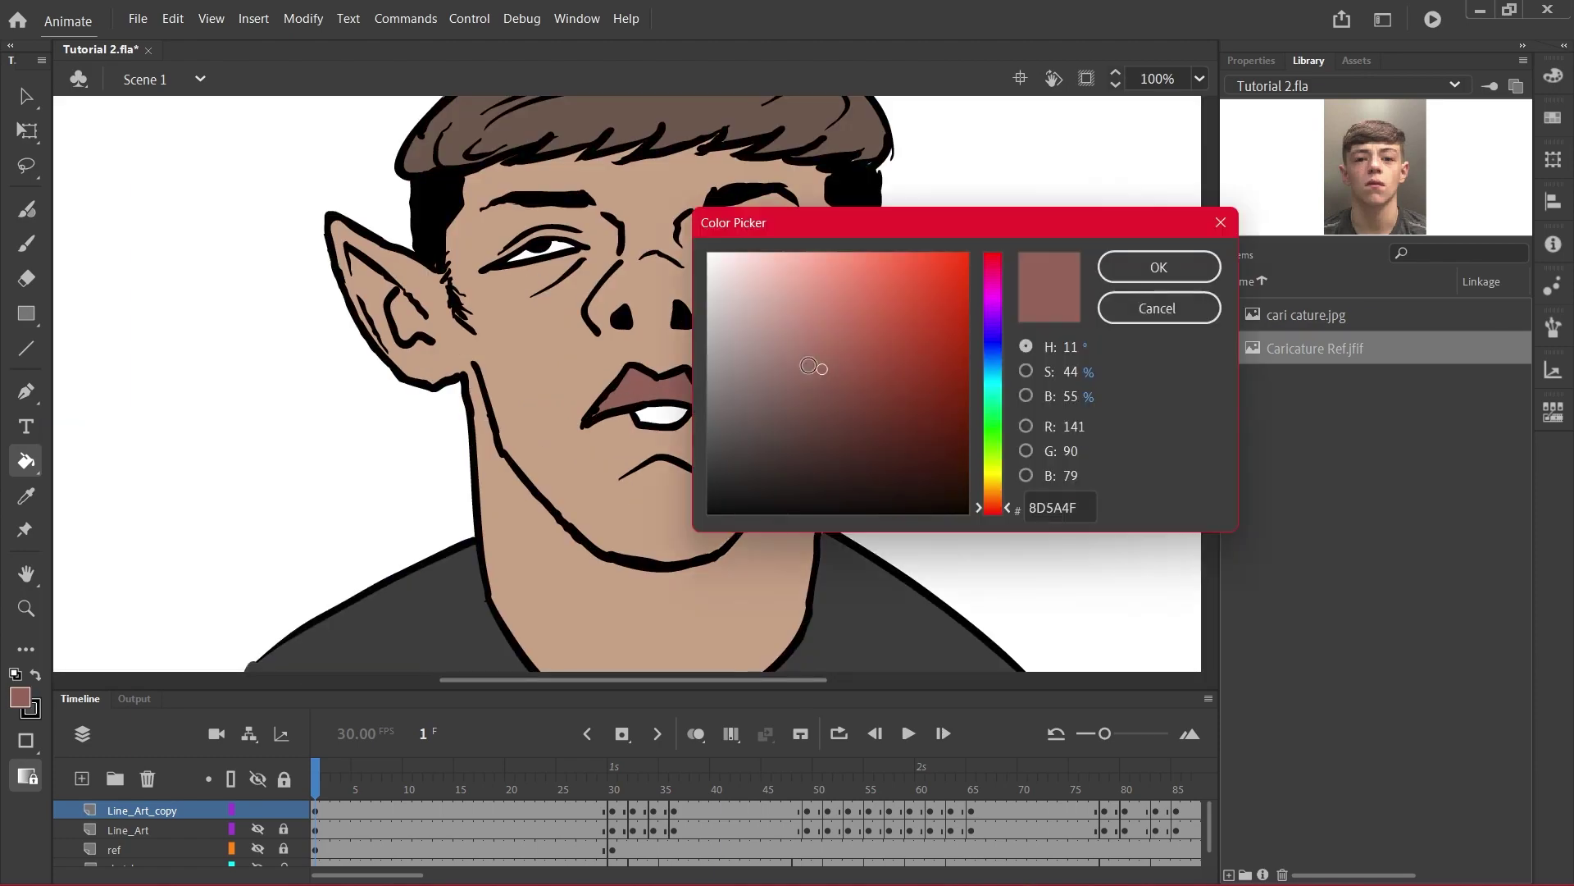
click(804, 343)
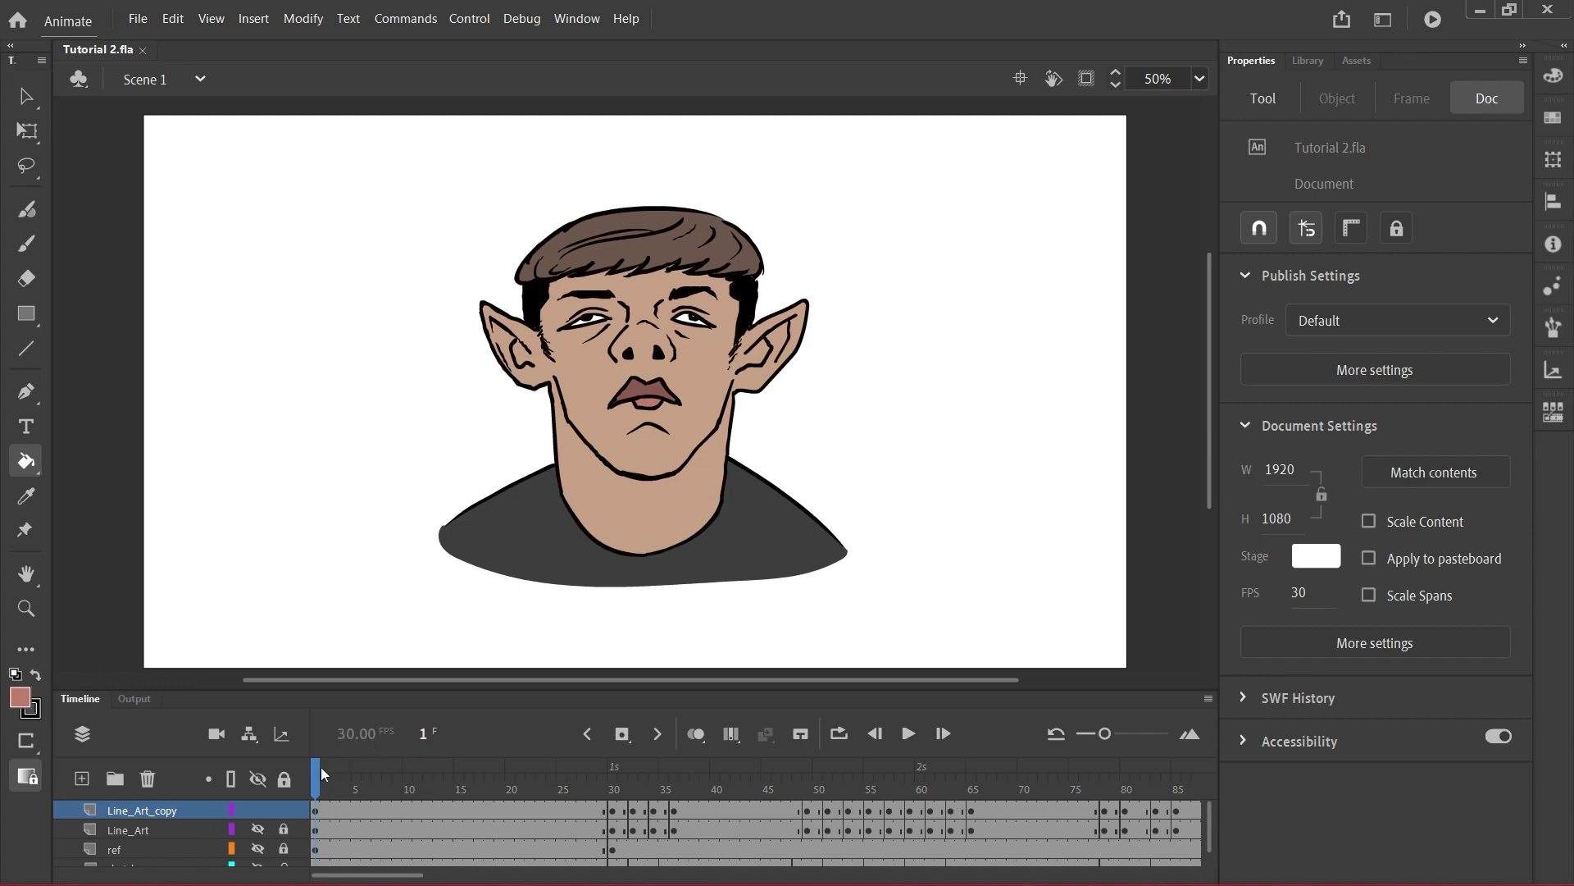
Replace the uncoloured profile on frame 49 of the Line_Art_copy layer with a copy of coloured frame 36
mouse_move(322, 771)
mouse_down()
mouse_move(693, 772)
mouse_move(353, 773)
mouse_move(692, 772)
mouse_move(504, 772)
mouse_move(607, 756)
mouse_move(336, 773)
mouse_move(604, 772)
mouse_move(438, 772)
mouse_move(706, 824)
mouse_move(1120, 816)
mouse_move(315, 816)
mouse_up()
click(27, 98)
key(q)
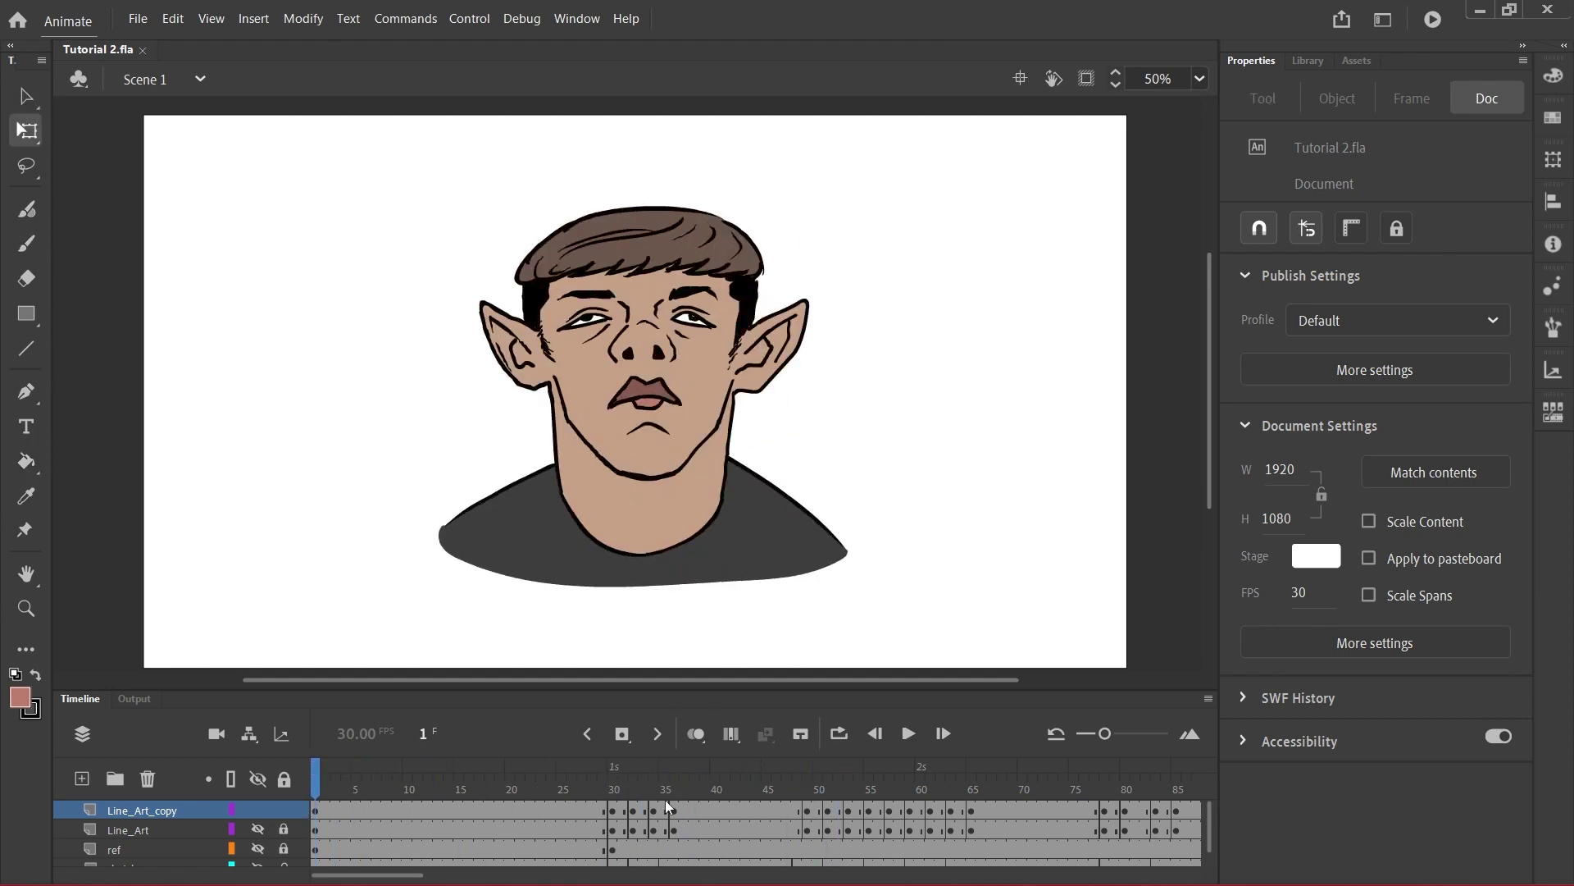
click(674, 816)
click(809, 815)
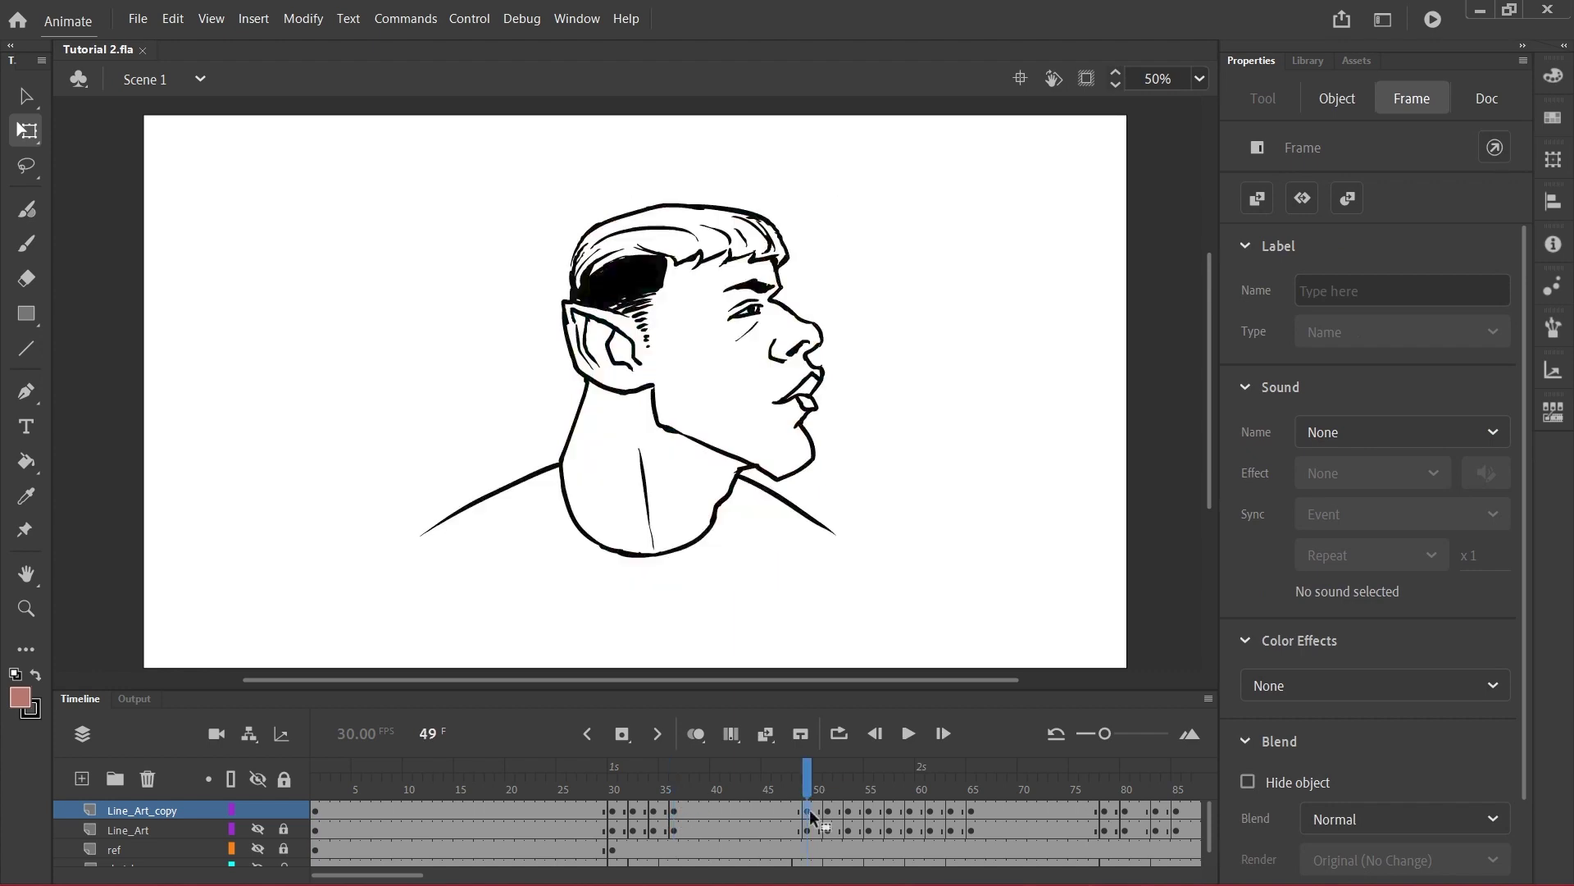
click(676, 811)
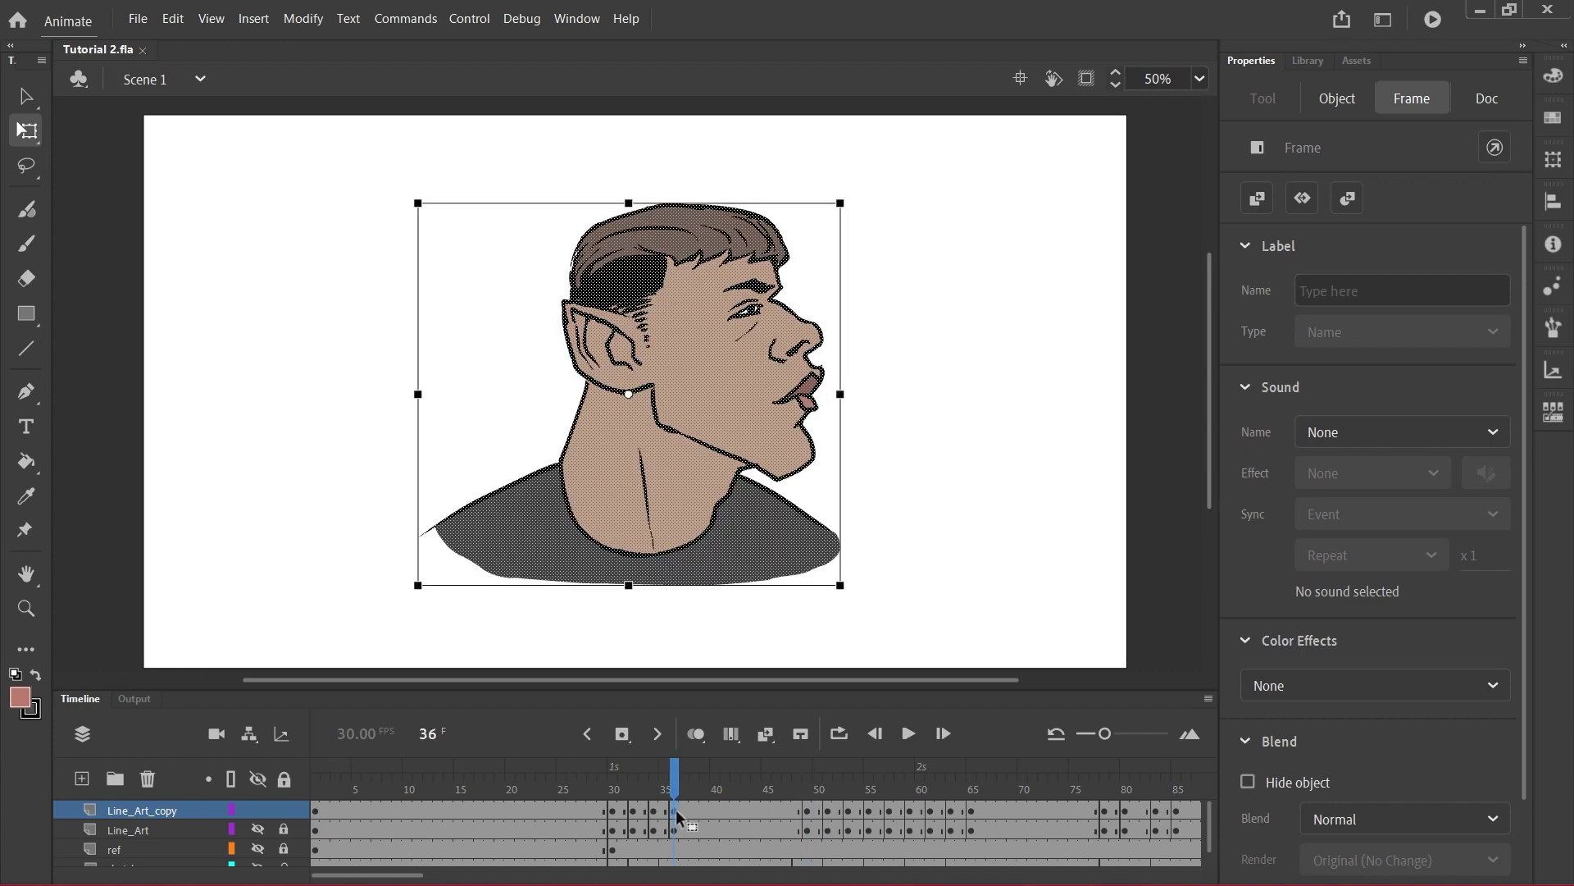
click(810, 811)
click(674, 811)
Replace the uncoloured front view on frame 57 with a copy of coloured frame 1
drag(674, 811, 891, 777)
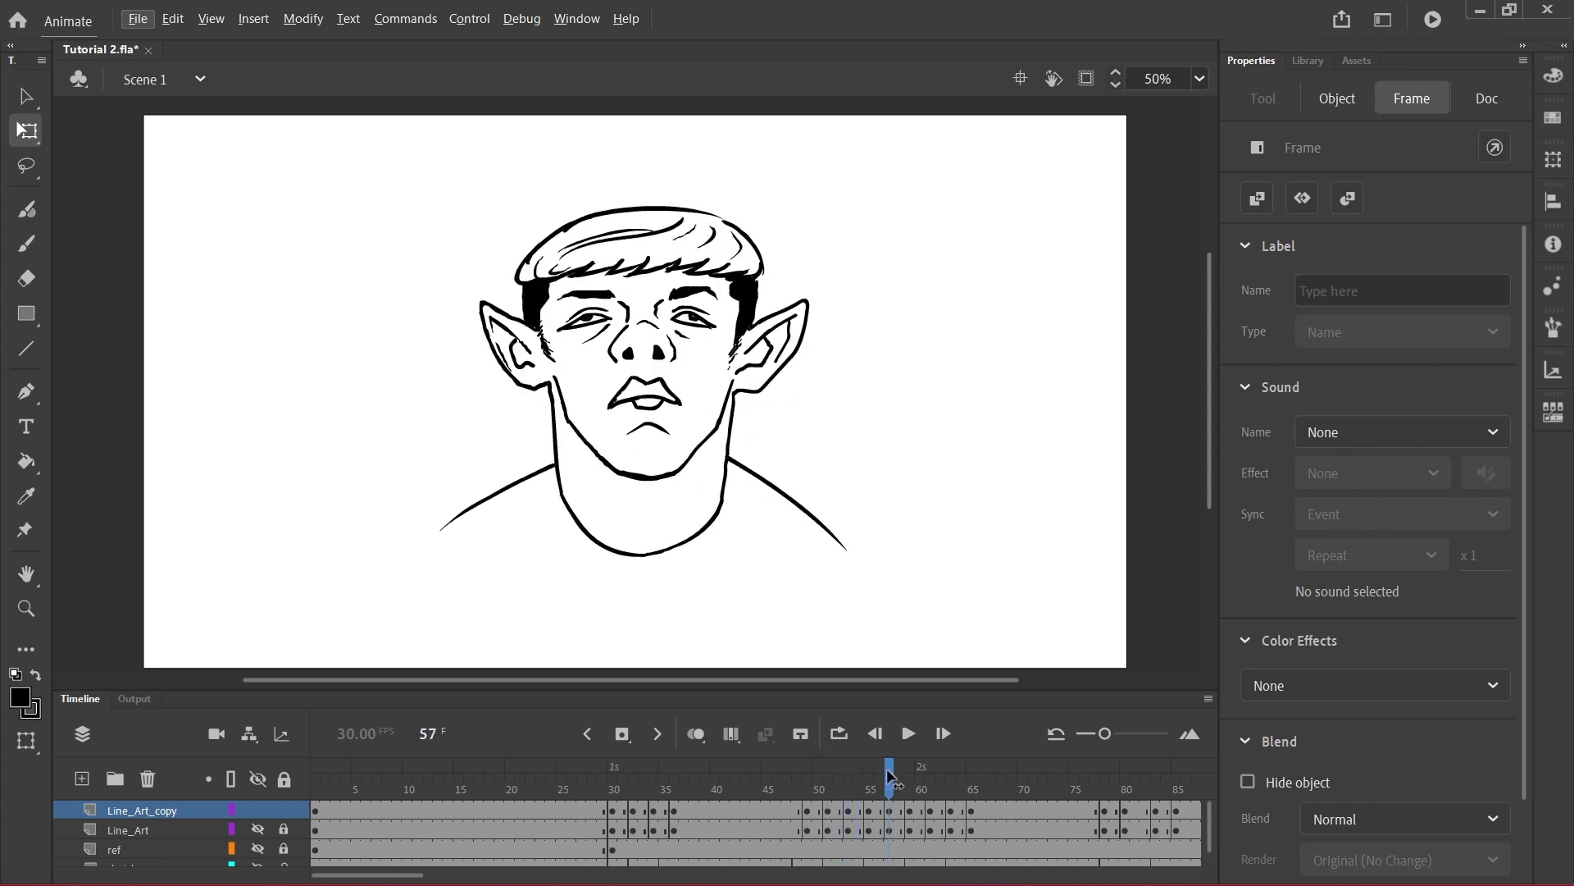
click(766, 756)
click(325, 810)
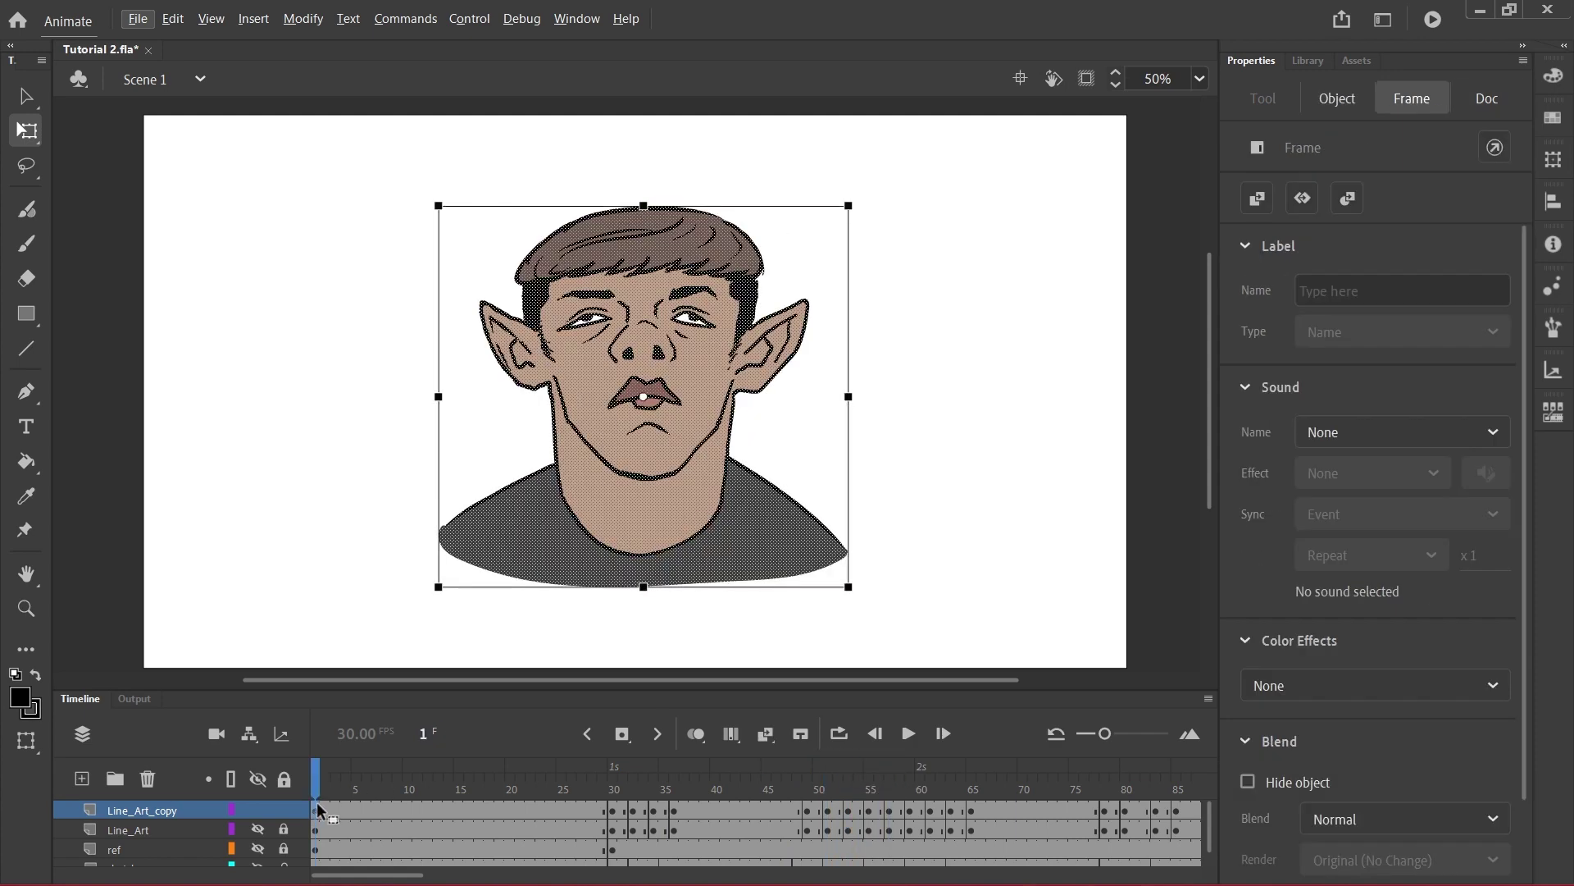
drag(325, 809, 890, 791)
Copy the coloured three-quarter view from frame 30 onto frames 55 and 59 of the Line_Art_copy layer
click(612, 811)
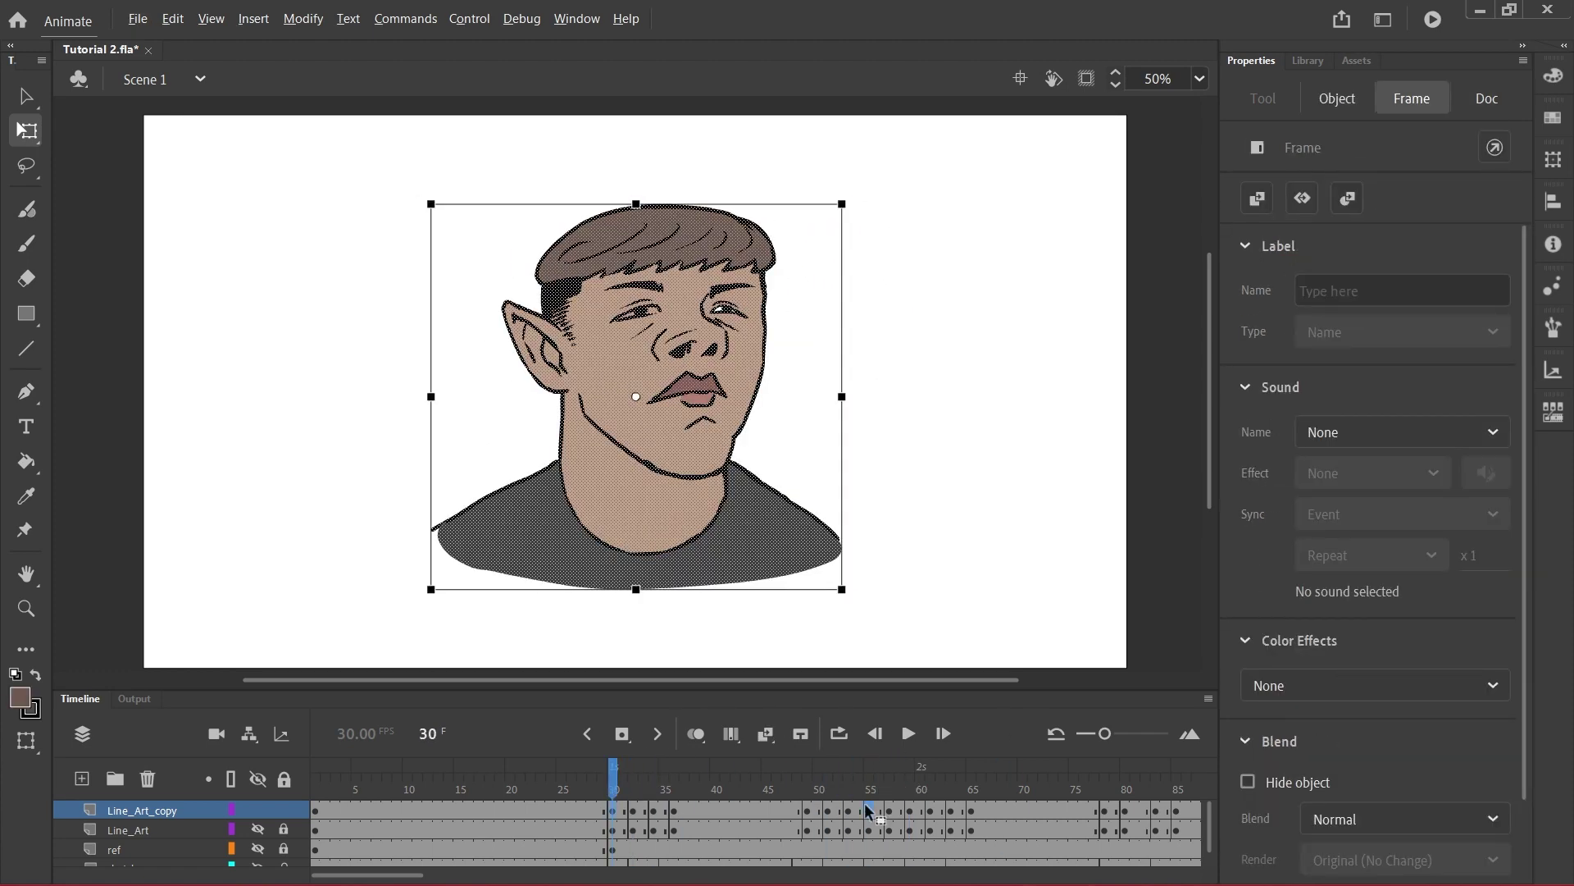
scroll(636, 303, up, 2)
key(k)
key(l)
key(k)
click(673, 781)
drag(672, 781, 912, 793)
key(ctrl+minus)
key(ctrl+minus)
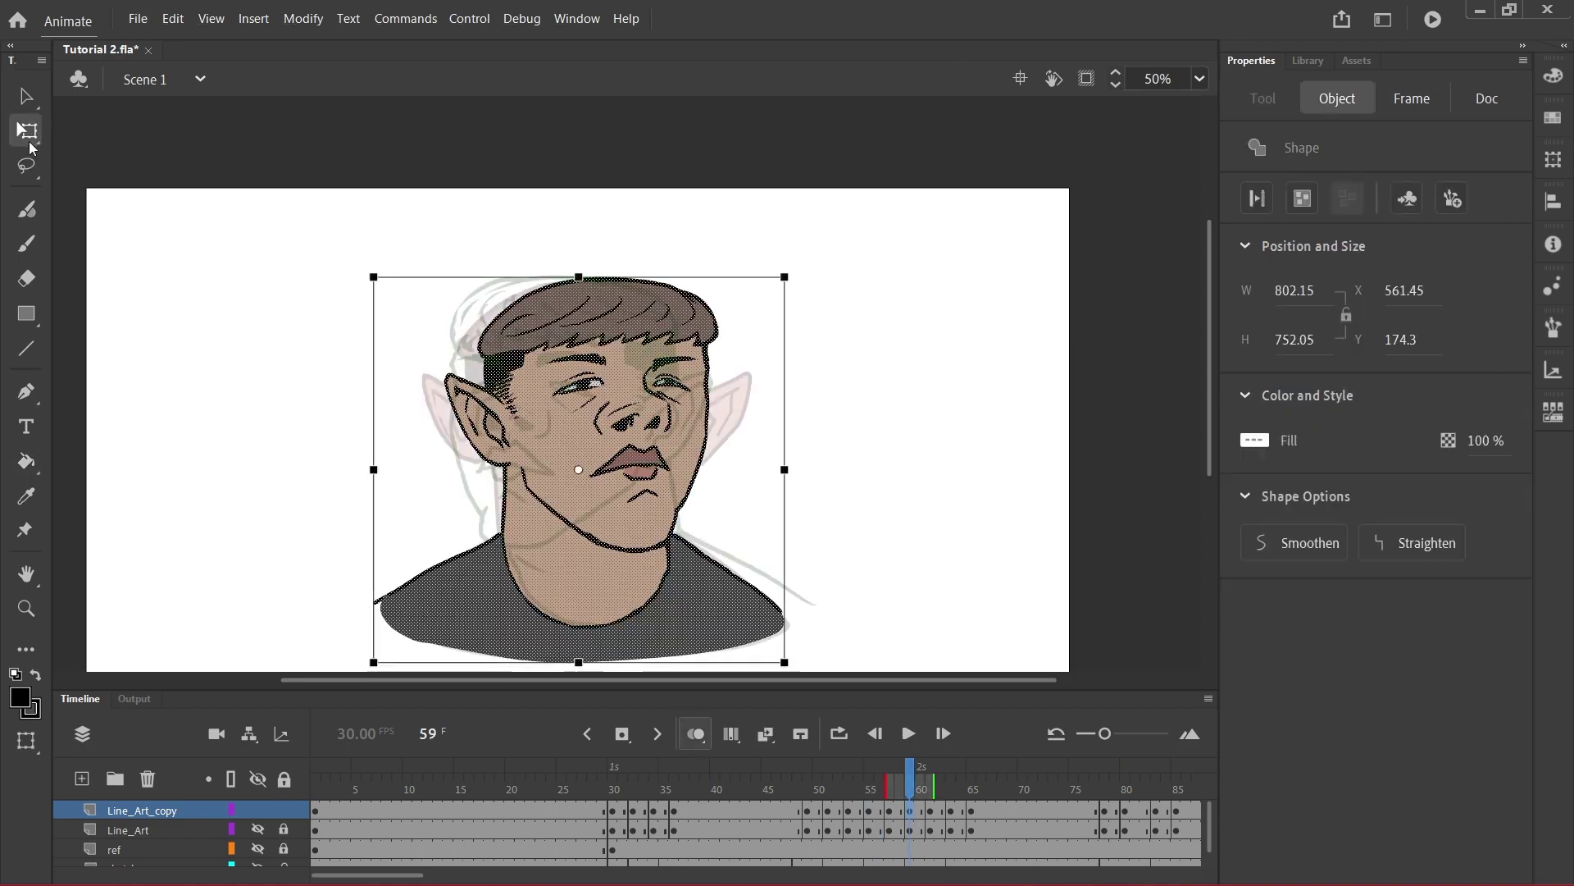
Mirror the coloured view on frame 59 and replace frames 61, 63 and 65 with mirrored copies of the matching coloured frames
click(908, 781)
drag(908, 779, 923, 781)
key(ctrl+s)
click(930, 781)
key(ctrl+a)
click(950, 781)
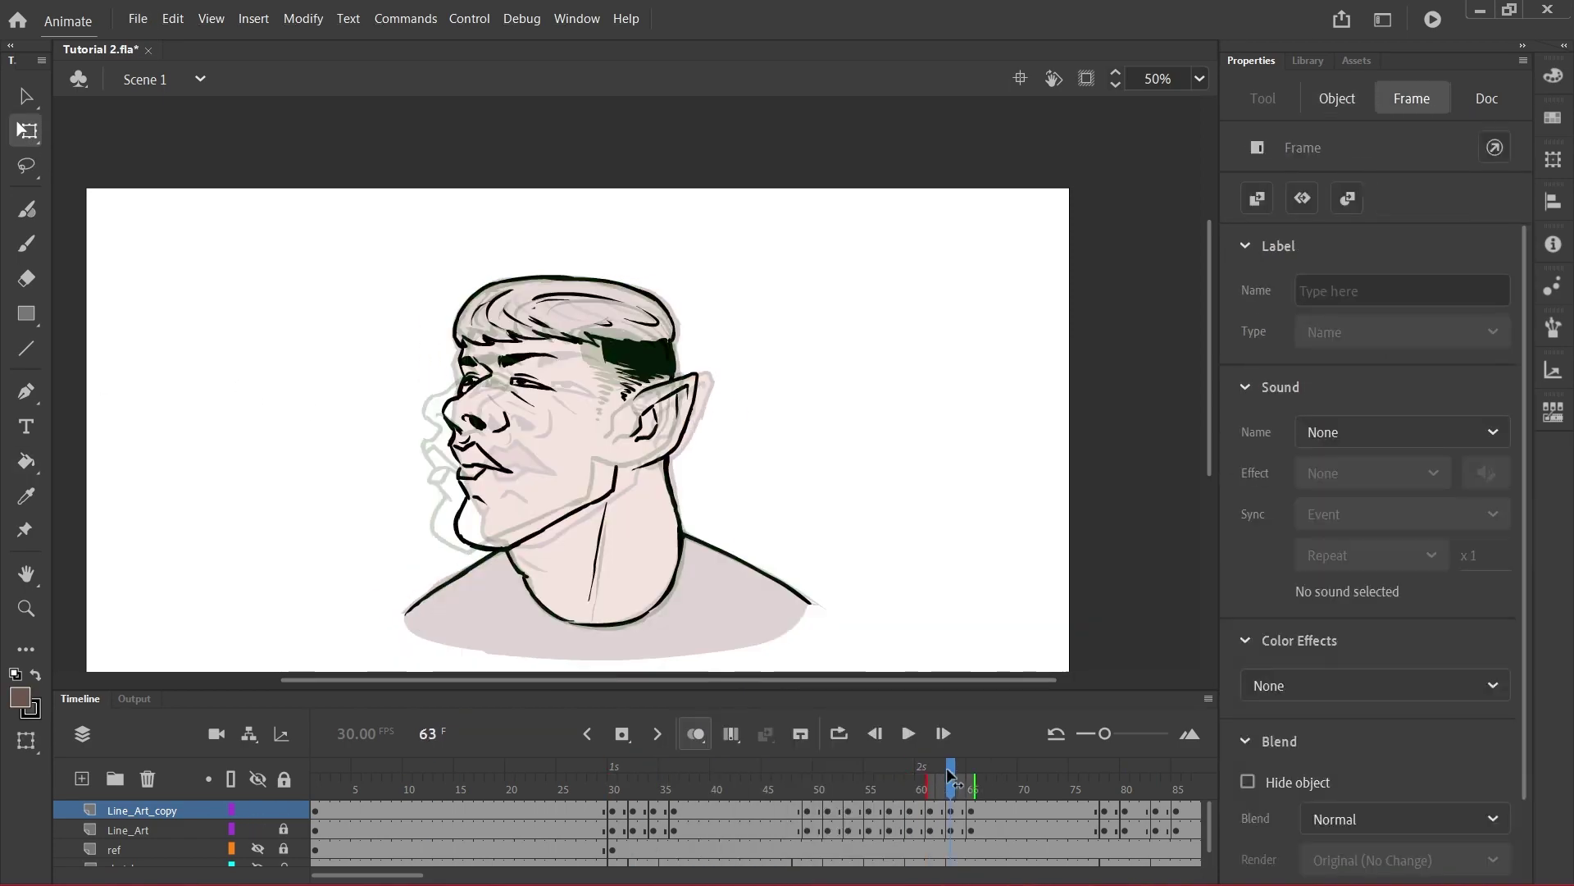
click(971, 781)
key(ctrl+a)
click(950, 810)
Play the coloured head turn animation from frame 1
click(315, 810)
key(l)
click(908, 734)
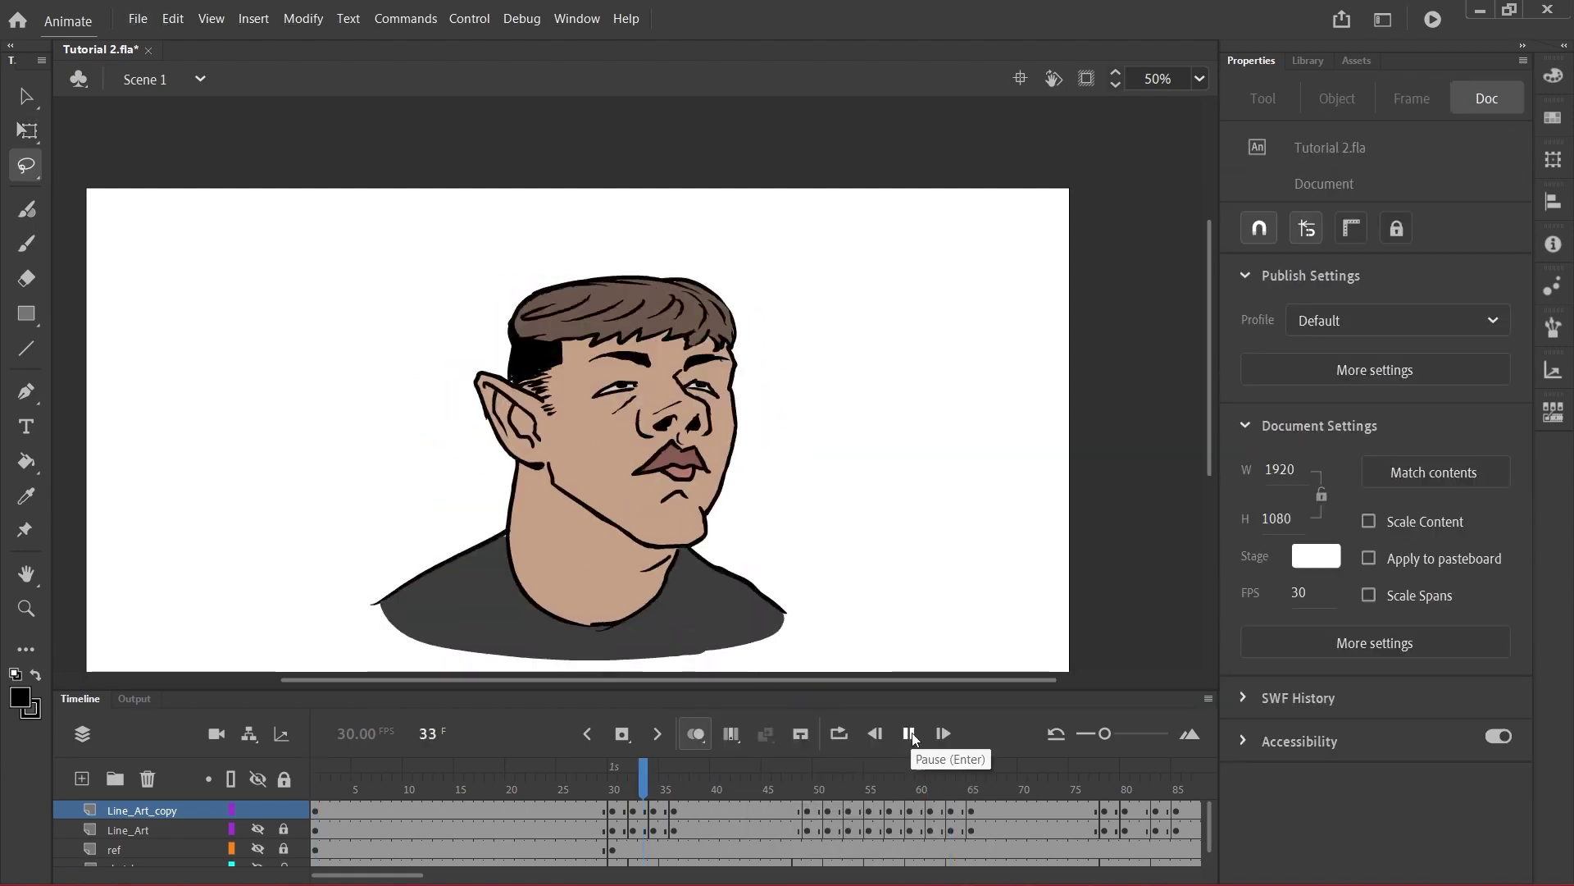
Pause the playback, return to frame 1 and replay the coloured head turn animation
click(908, 734)
click(930, 810)
key(F9)
click(1155, 780)
click(441, 48)
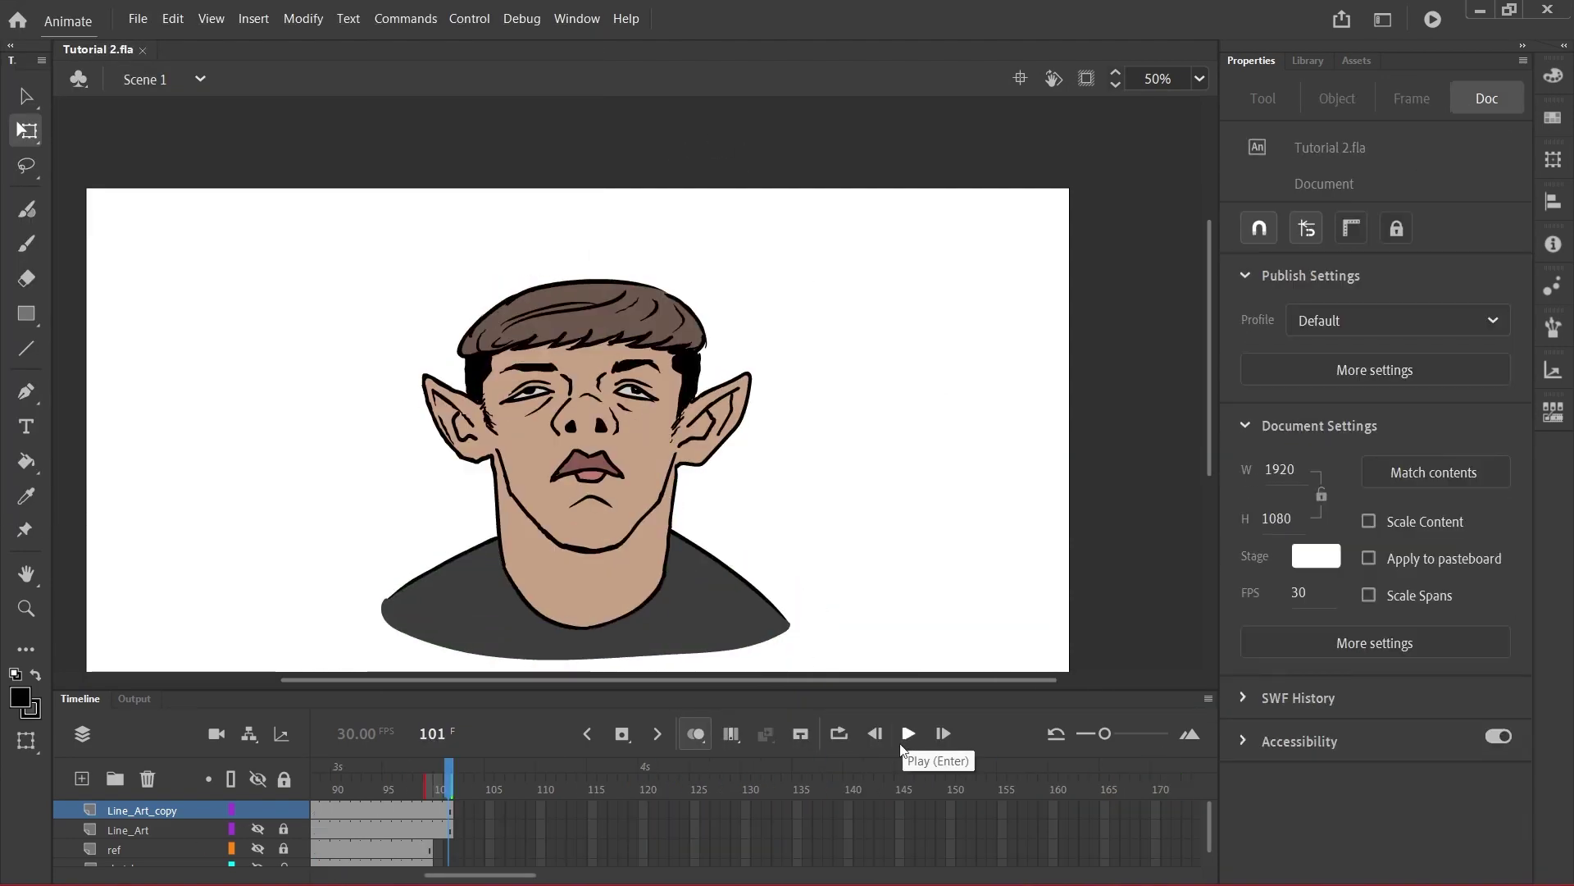
mouse_move(402, 773)
mouse_down()
mouse_move(415, 771)
mouse_move(221, 756)
mouse_up()
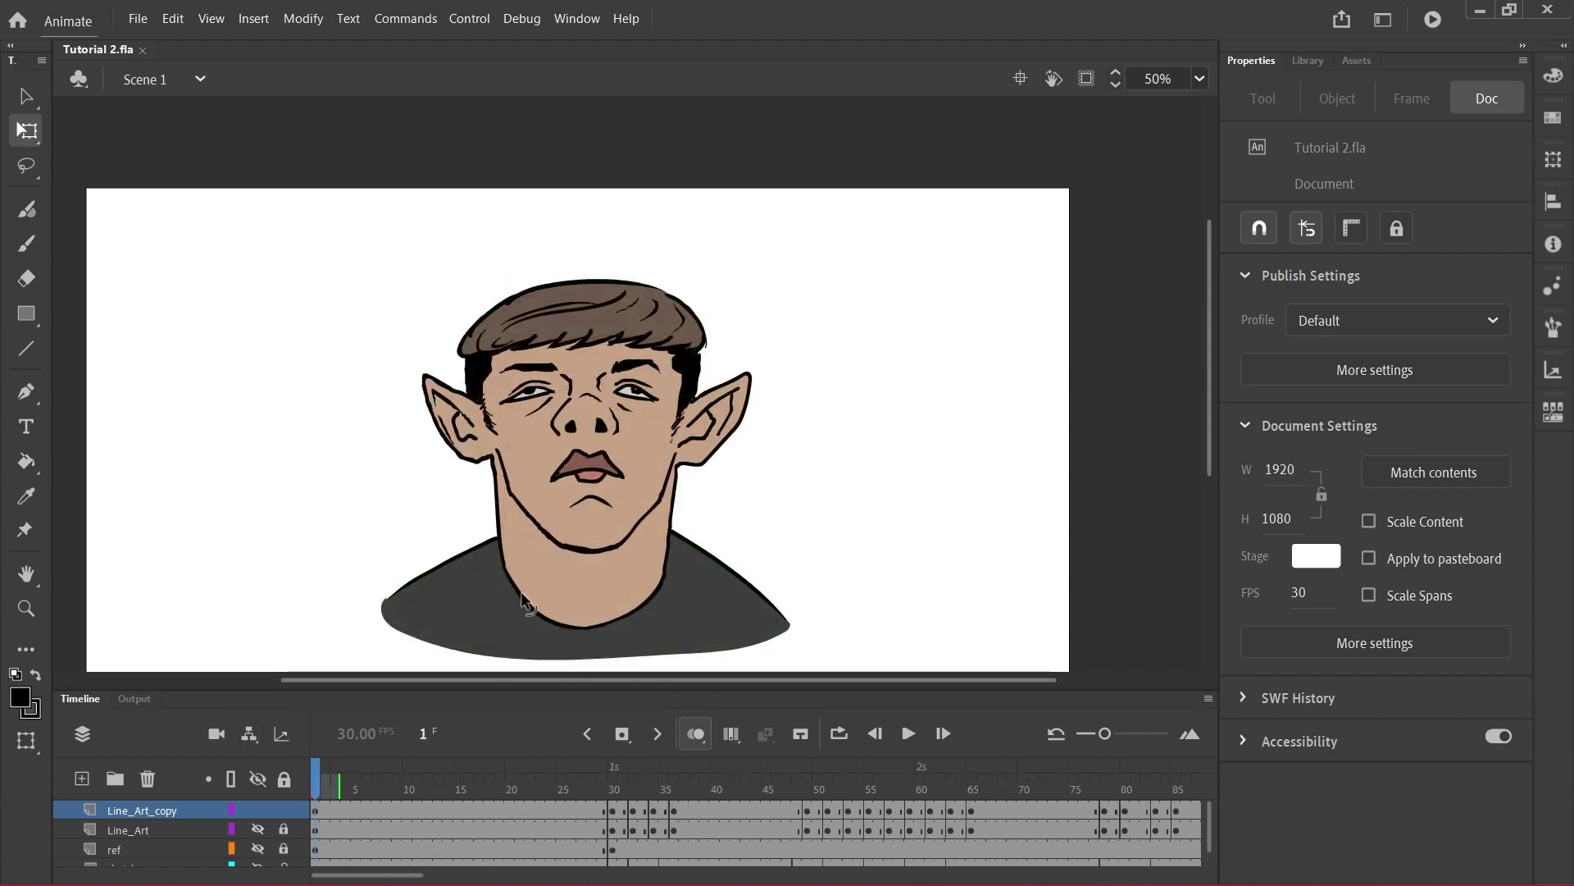
click(33, 167)
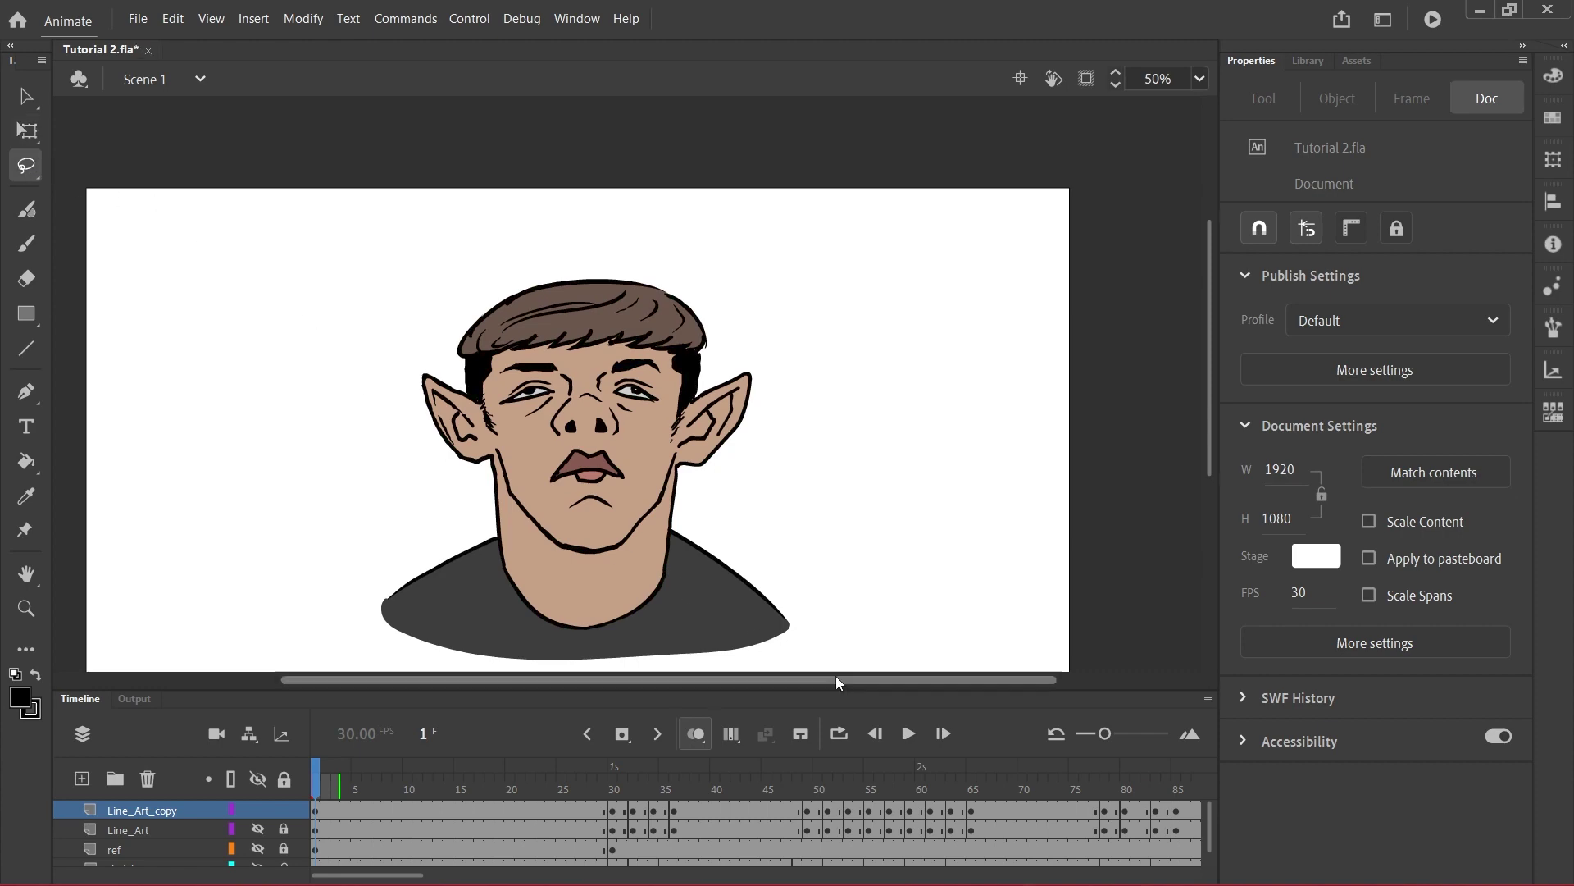
click(911, 735)
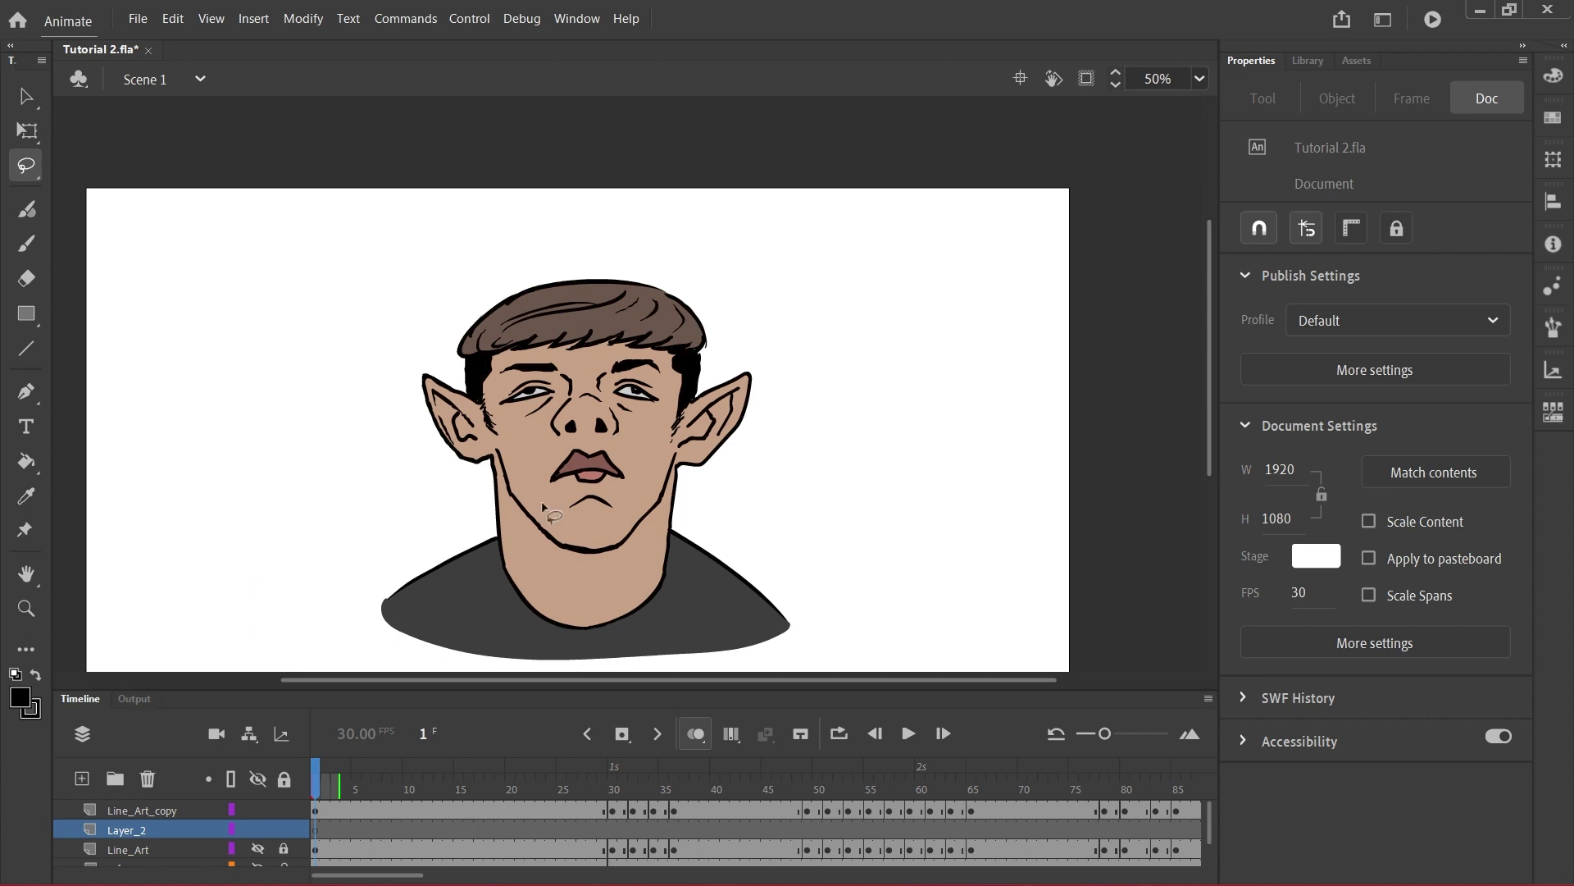
Add a layer beneath Line_Art_copy and draw a white-filled rectangle on it that extends past every edge of the stage
drag(1207, 358, 1208, 395)
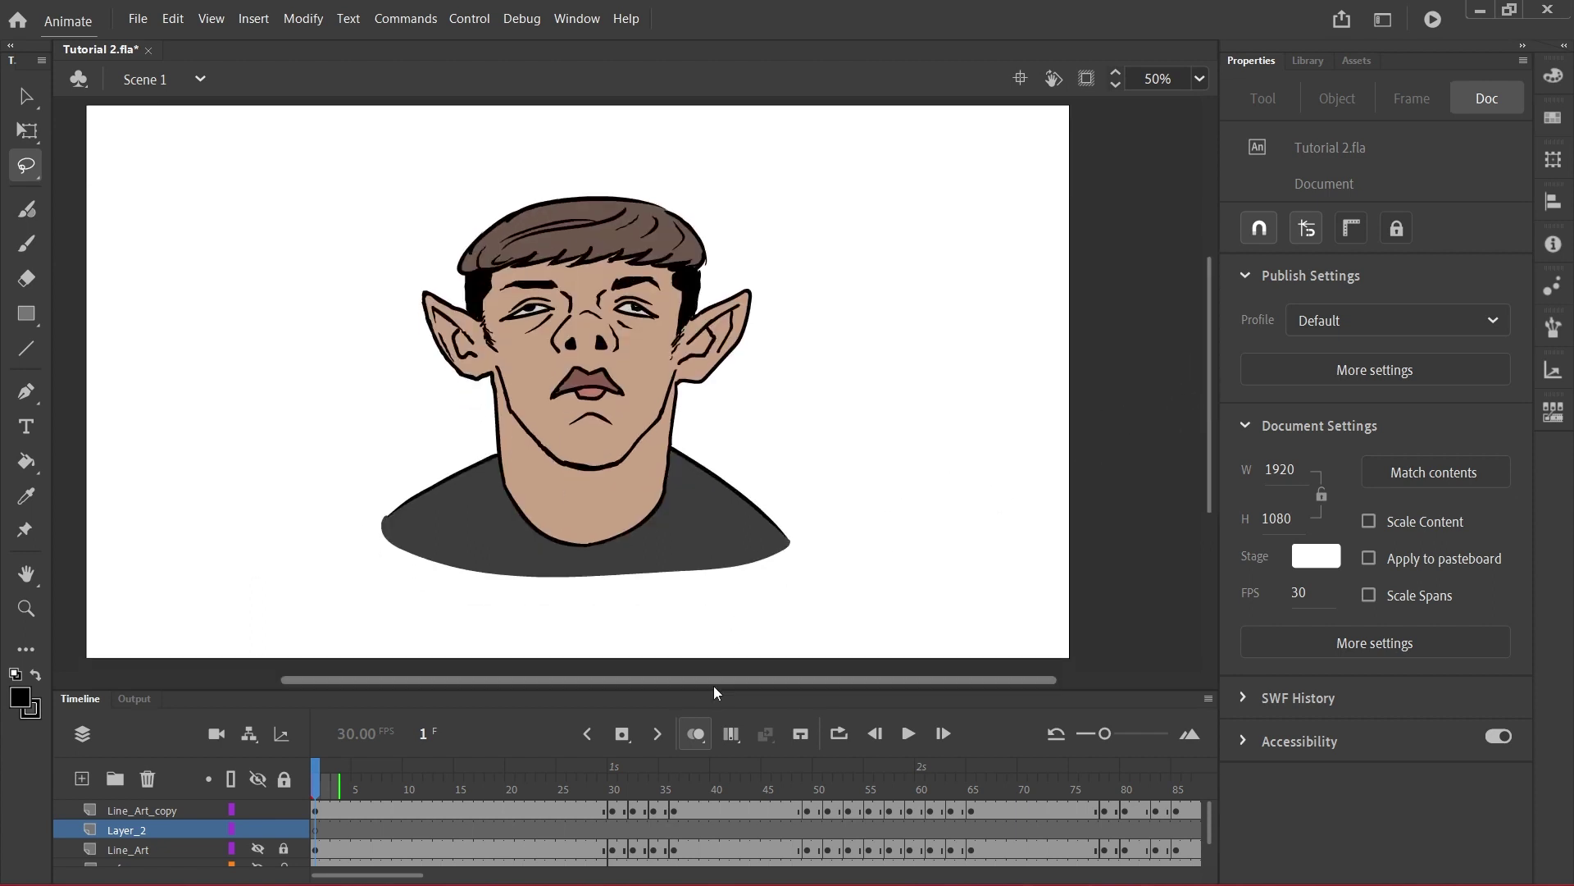
drag(713, 685, 658, 677)
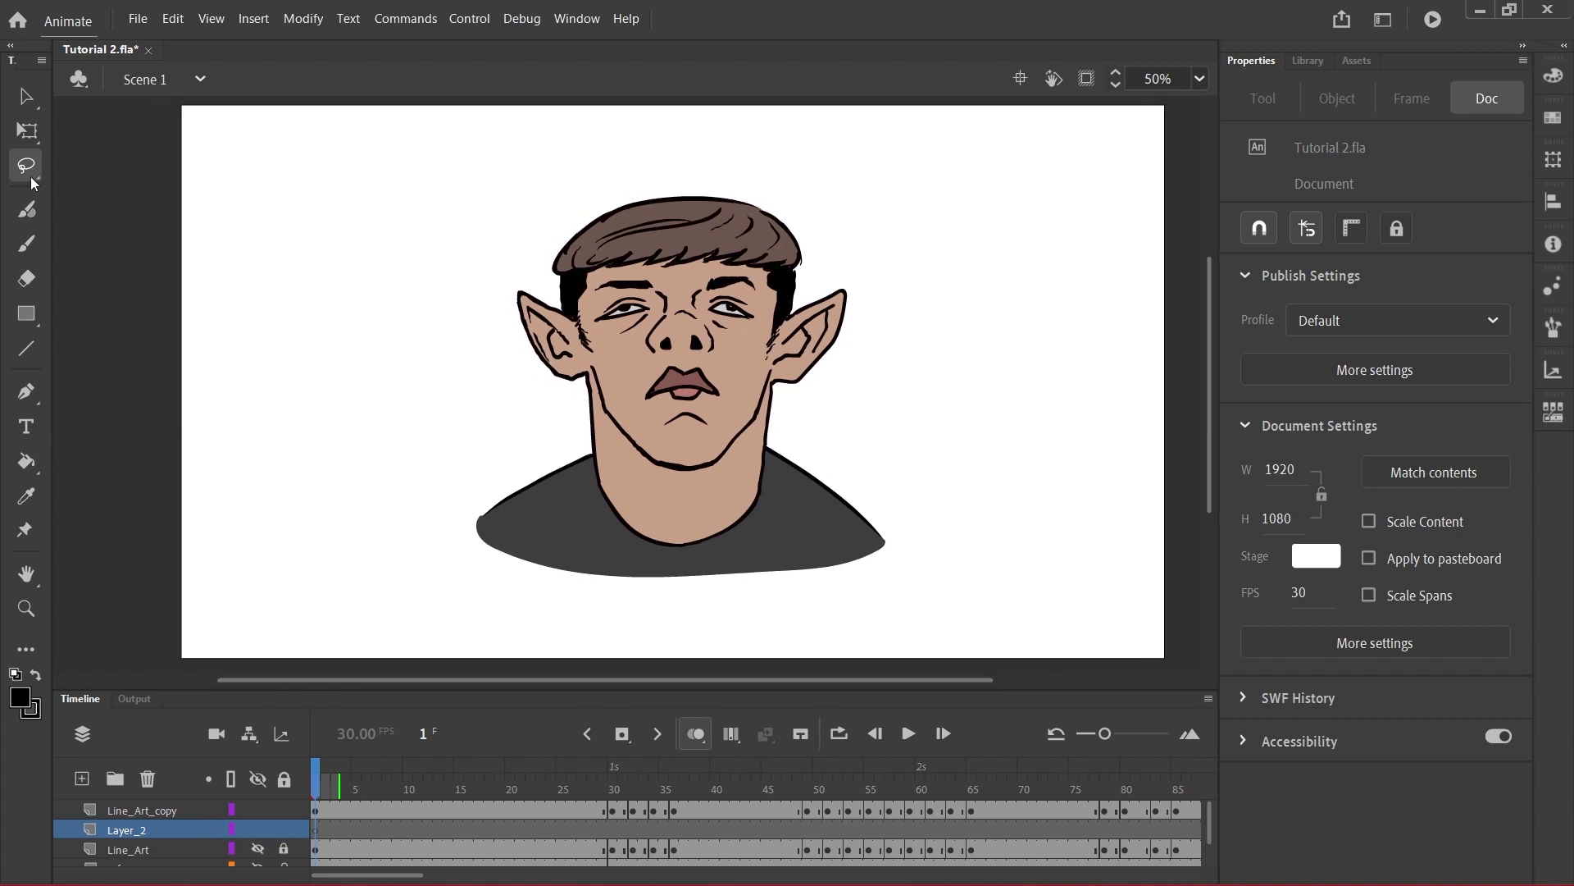
click(26, 315)
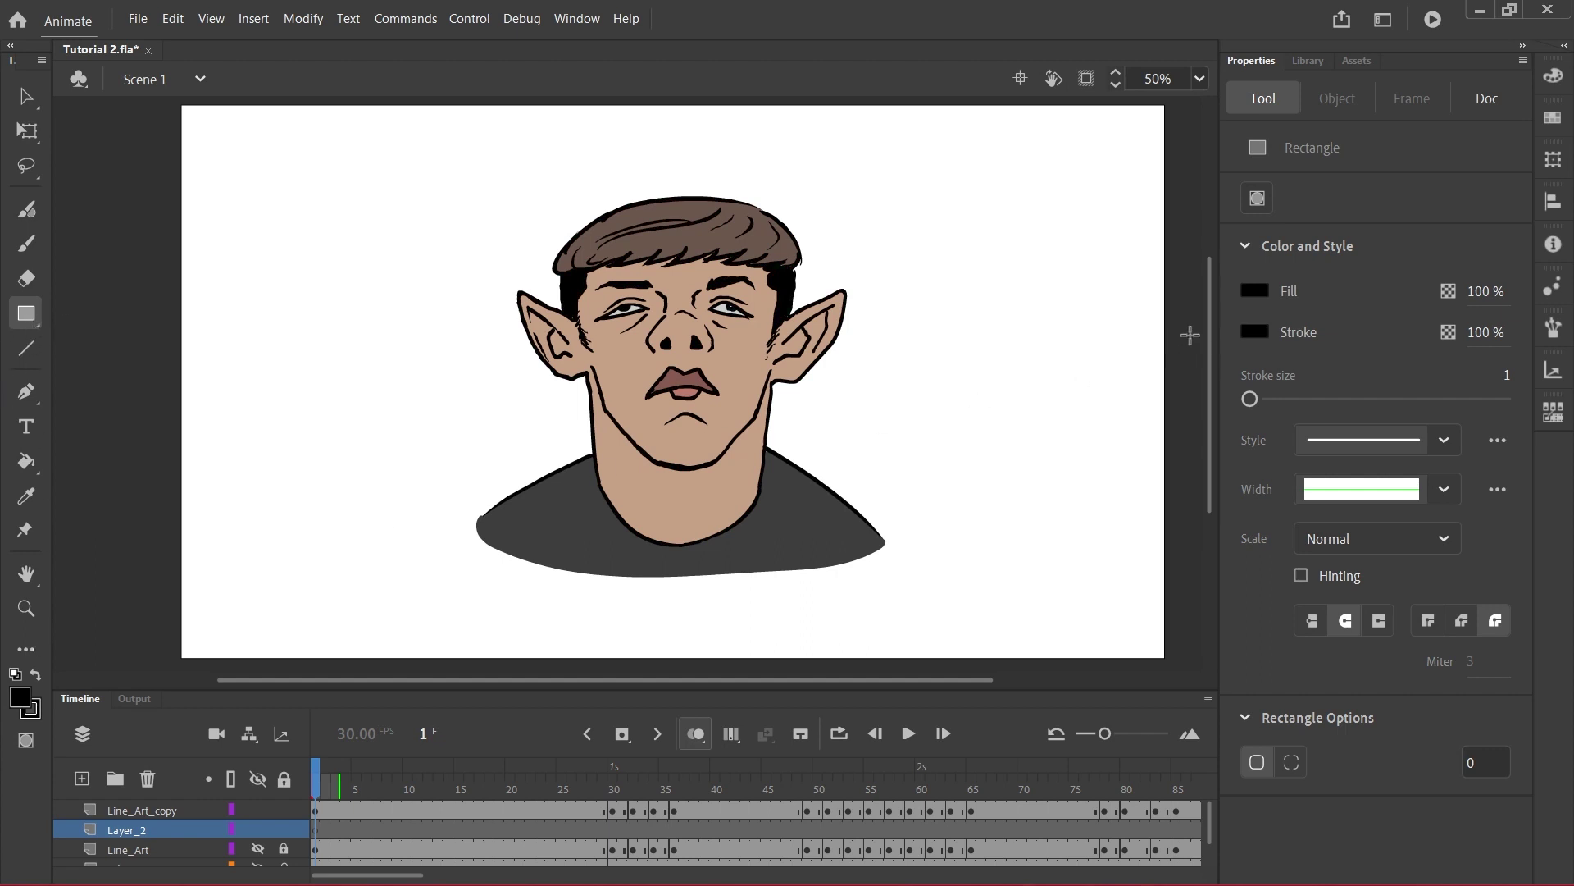
click(1259, 292)
click(933, 435)
key(ctrl+minus)
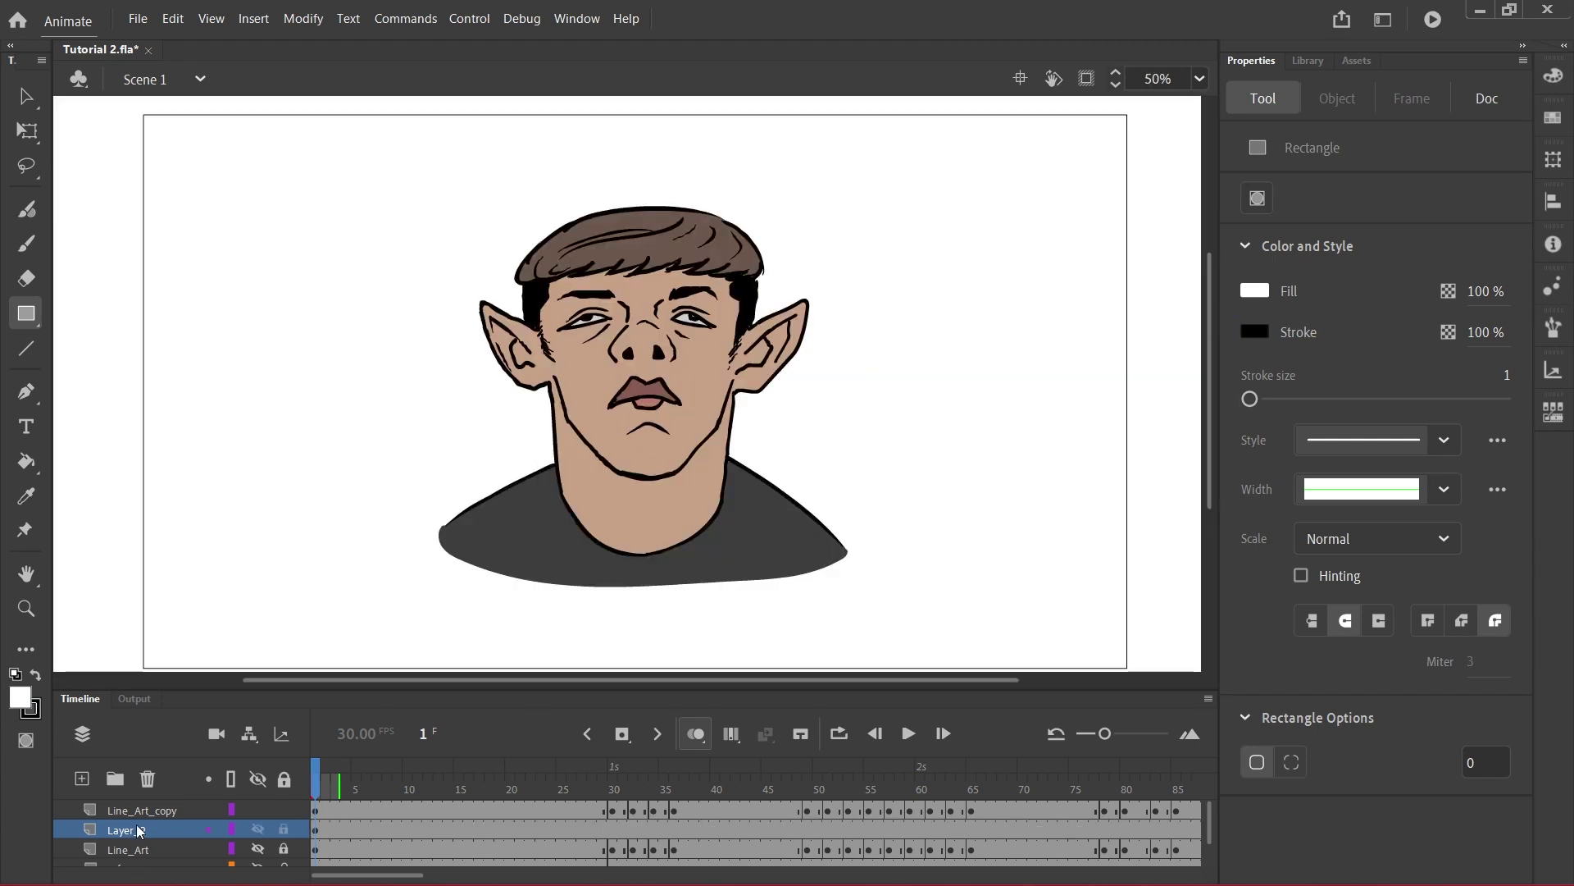
Check the stacking and contents of the Line_Art_copy, Layer_2 and Line_Art layers
click(145, 812)
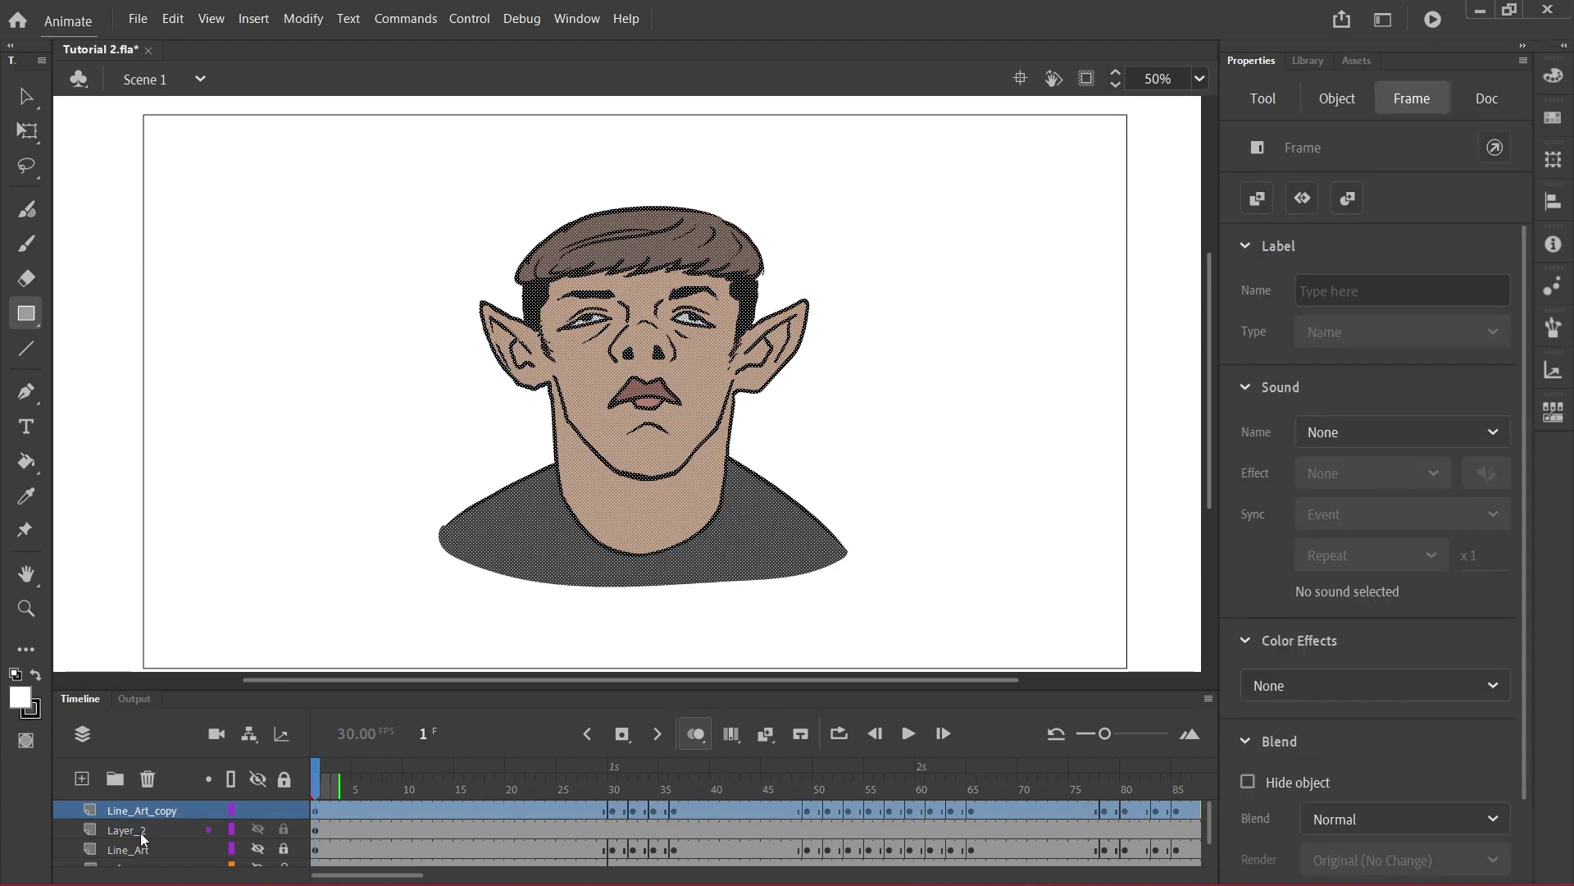
click(141, 832)
click(147, 844)
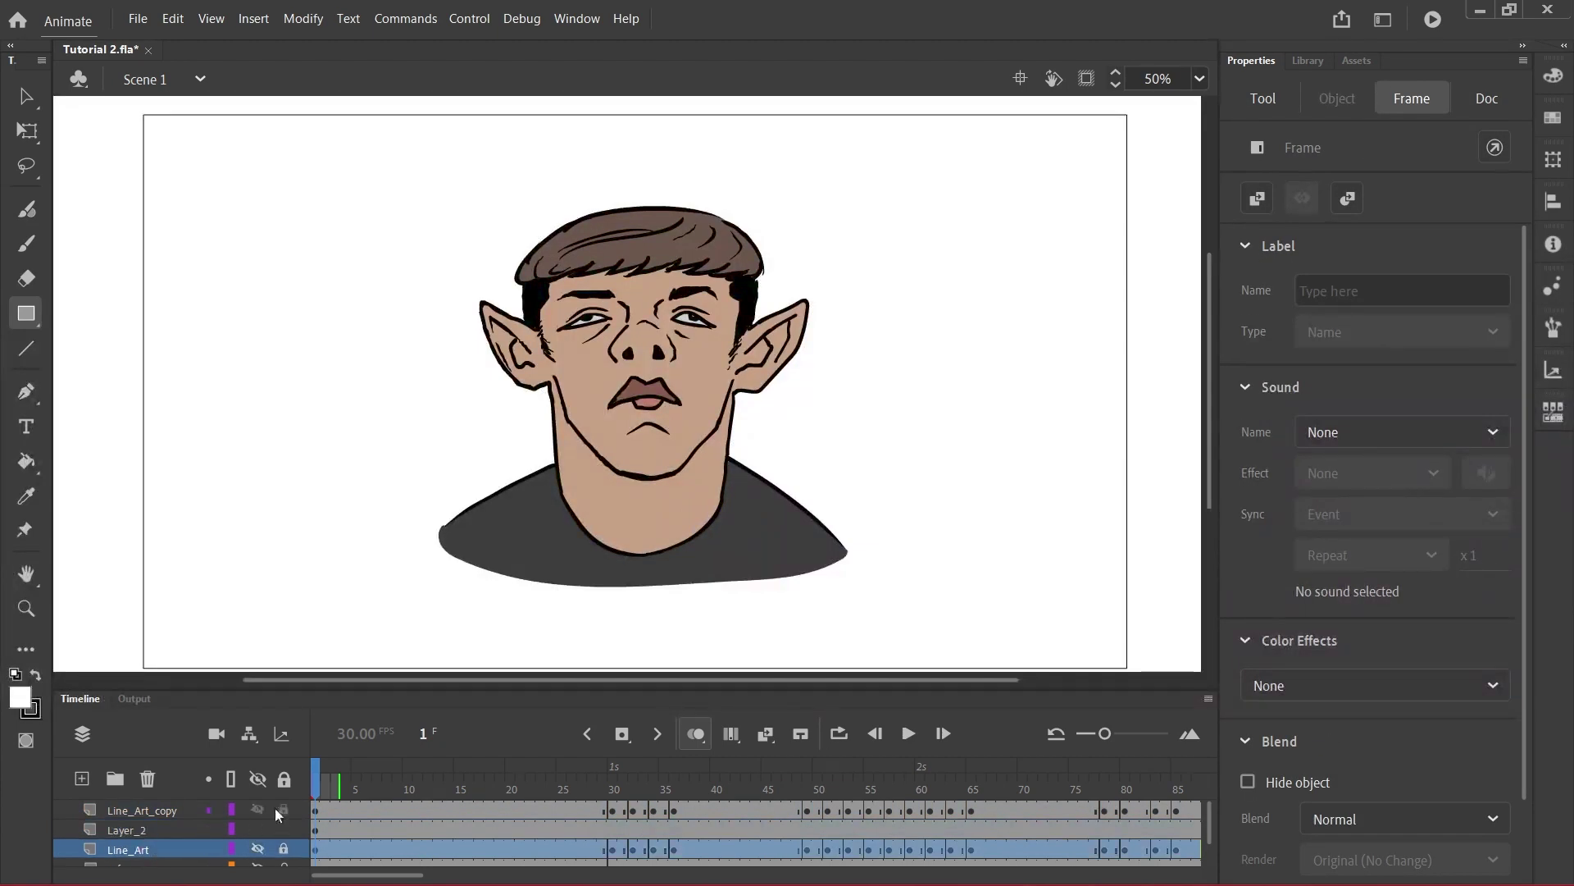
click(122, 849)
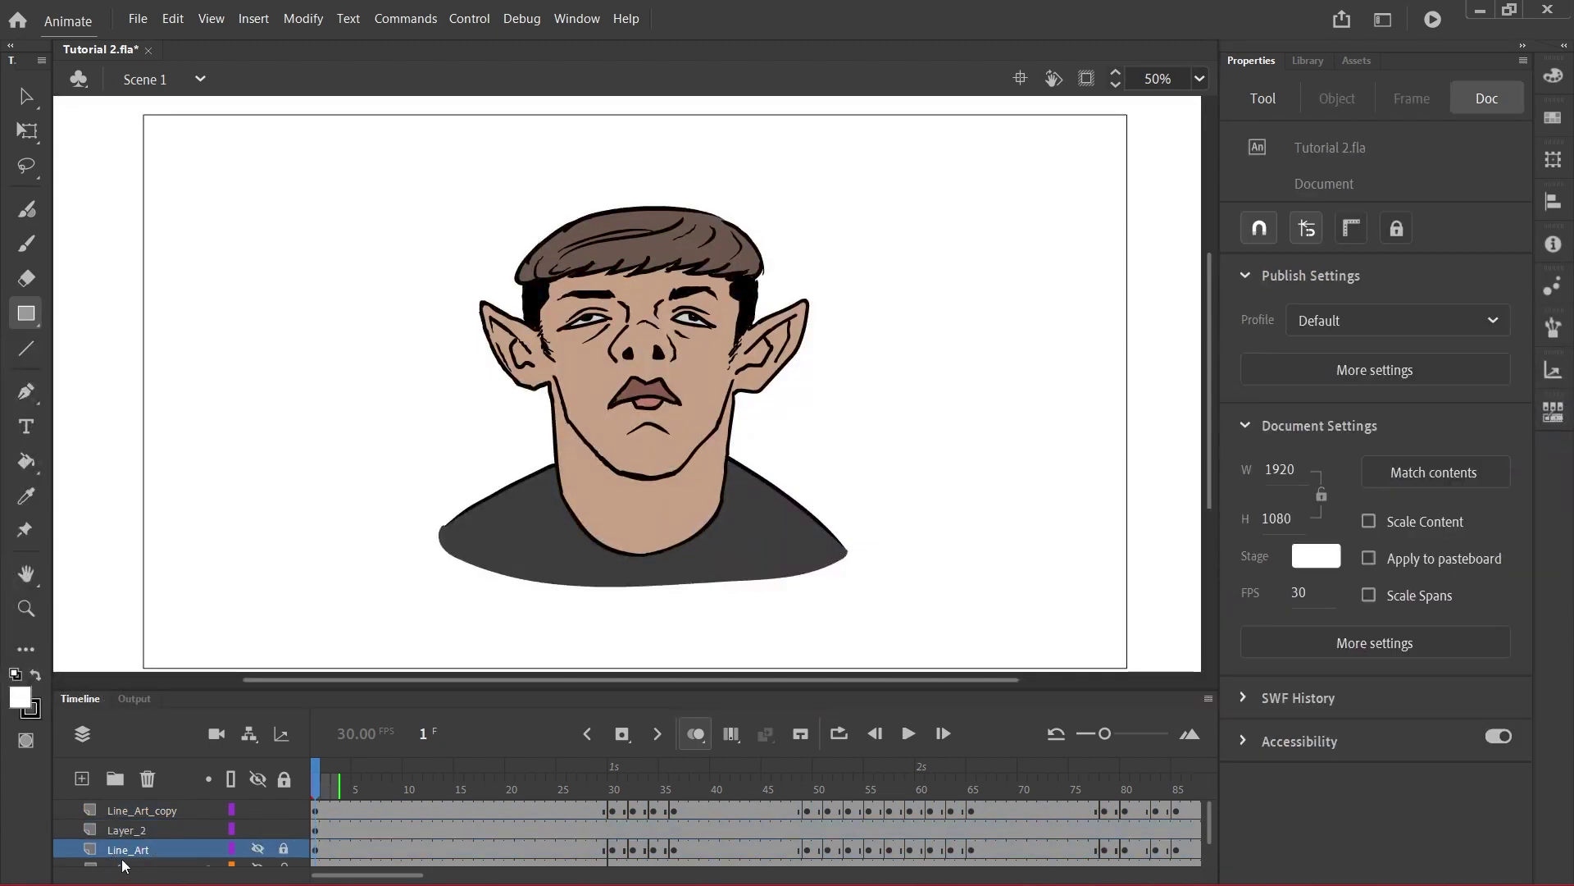
click(135, 814)
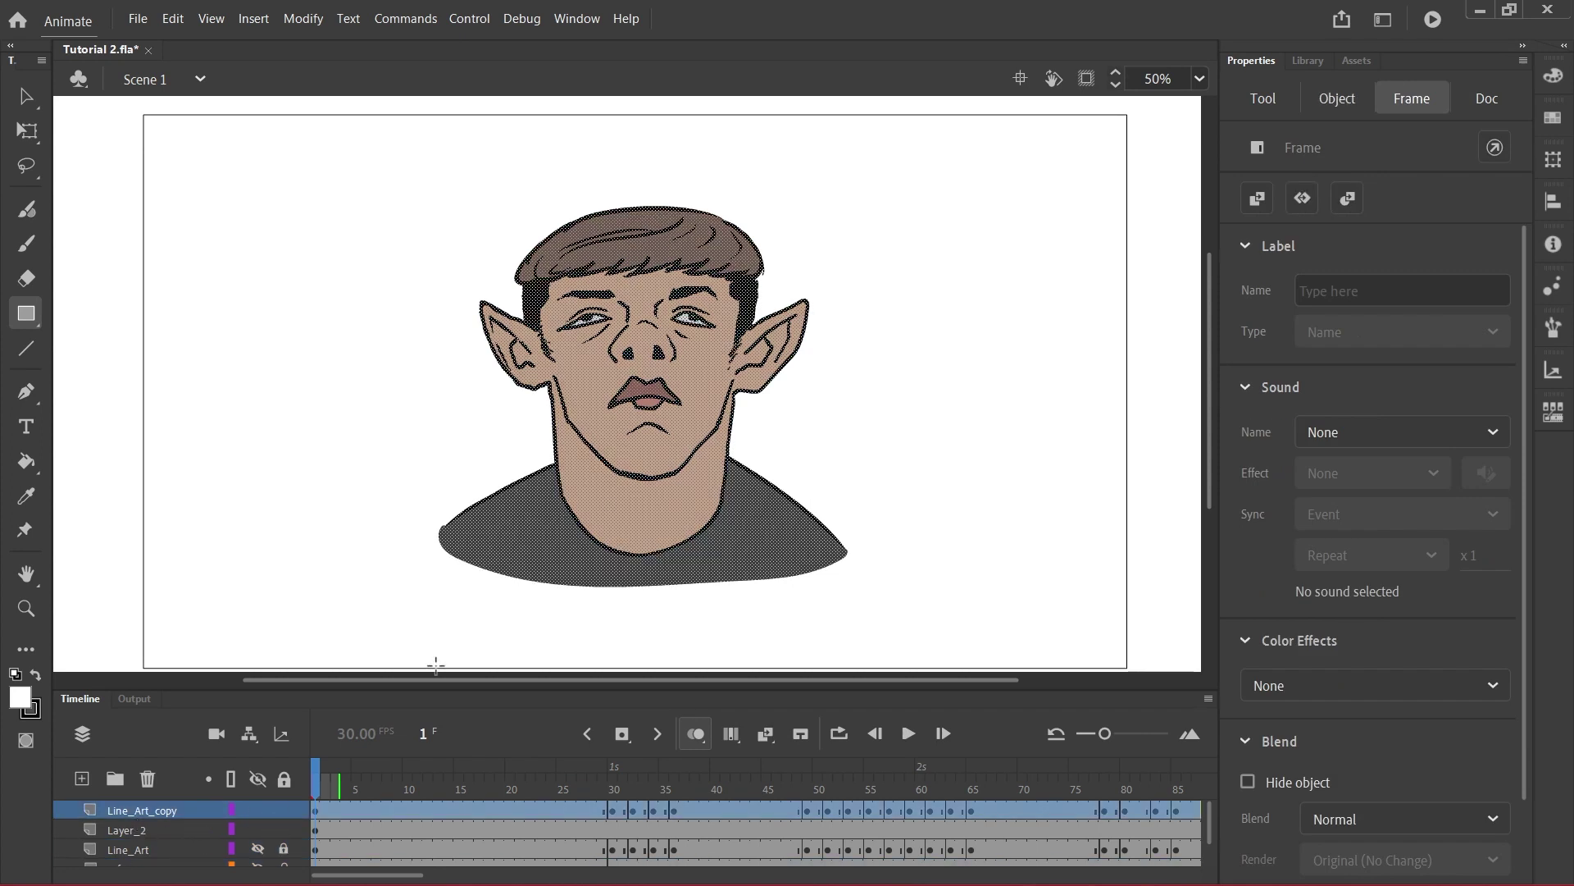
Check how far the white background rectangle extends around the stage, and save the document
click(22, 102)
key(ctrl+minus)
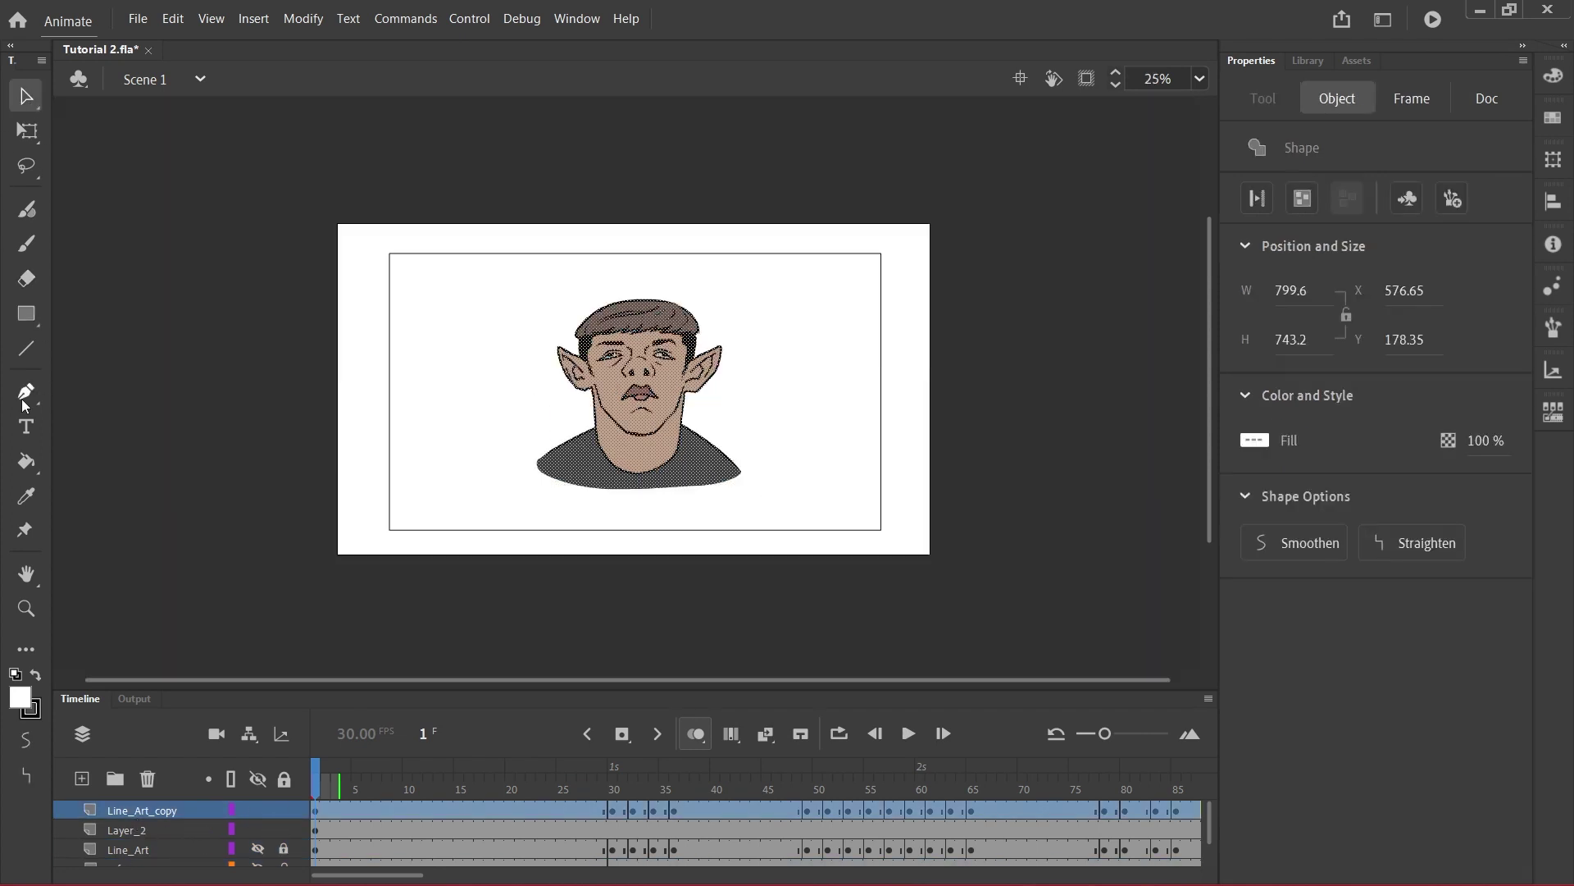
click(984, 467)
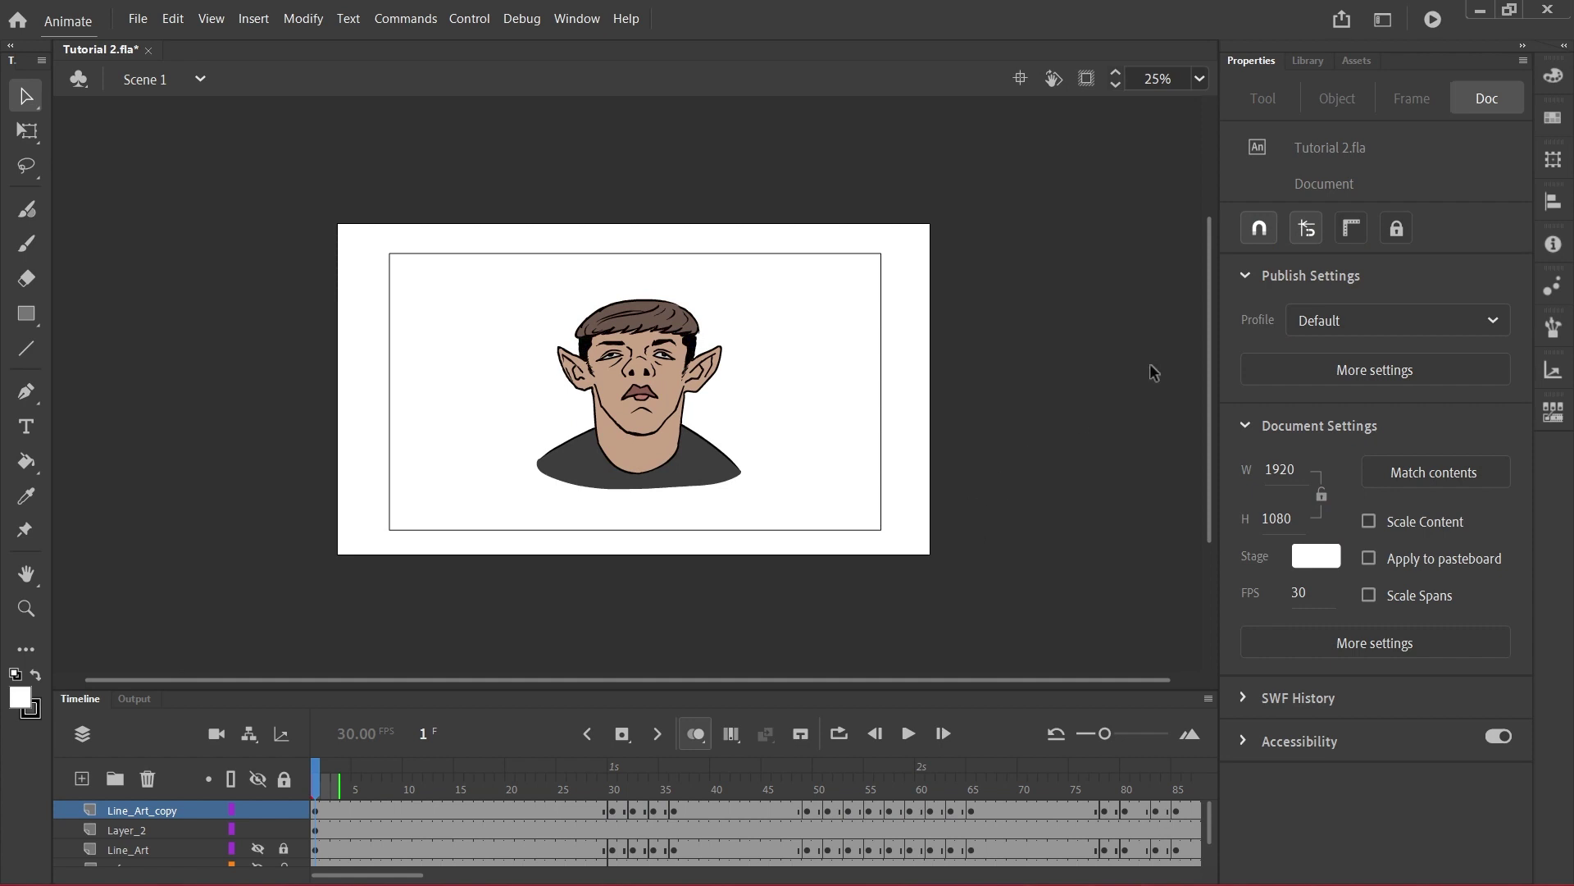
key(ctrl+equal)
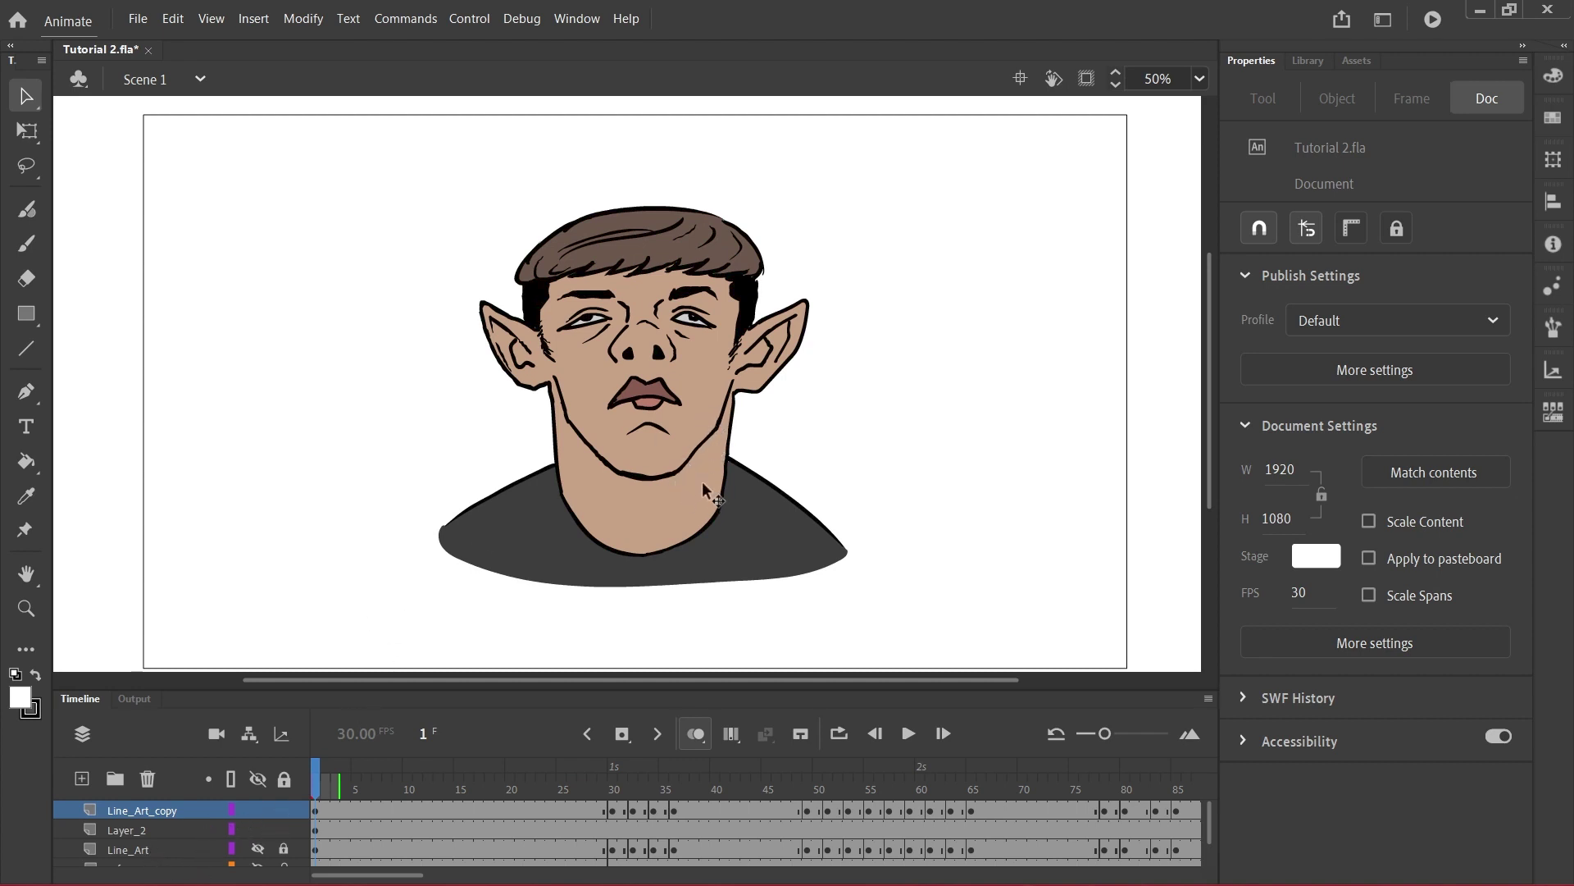
scroll(1212, 330, down, 1)
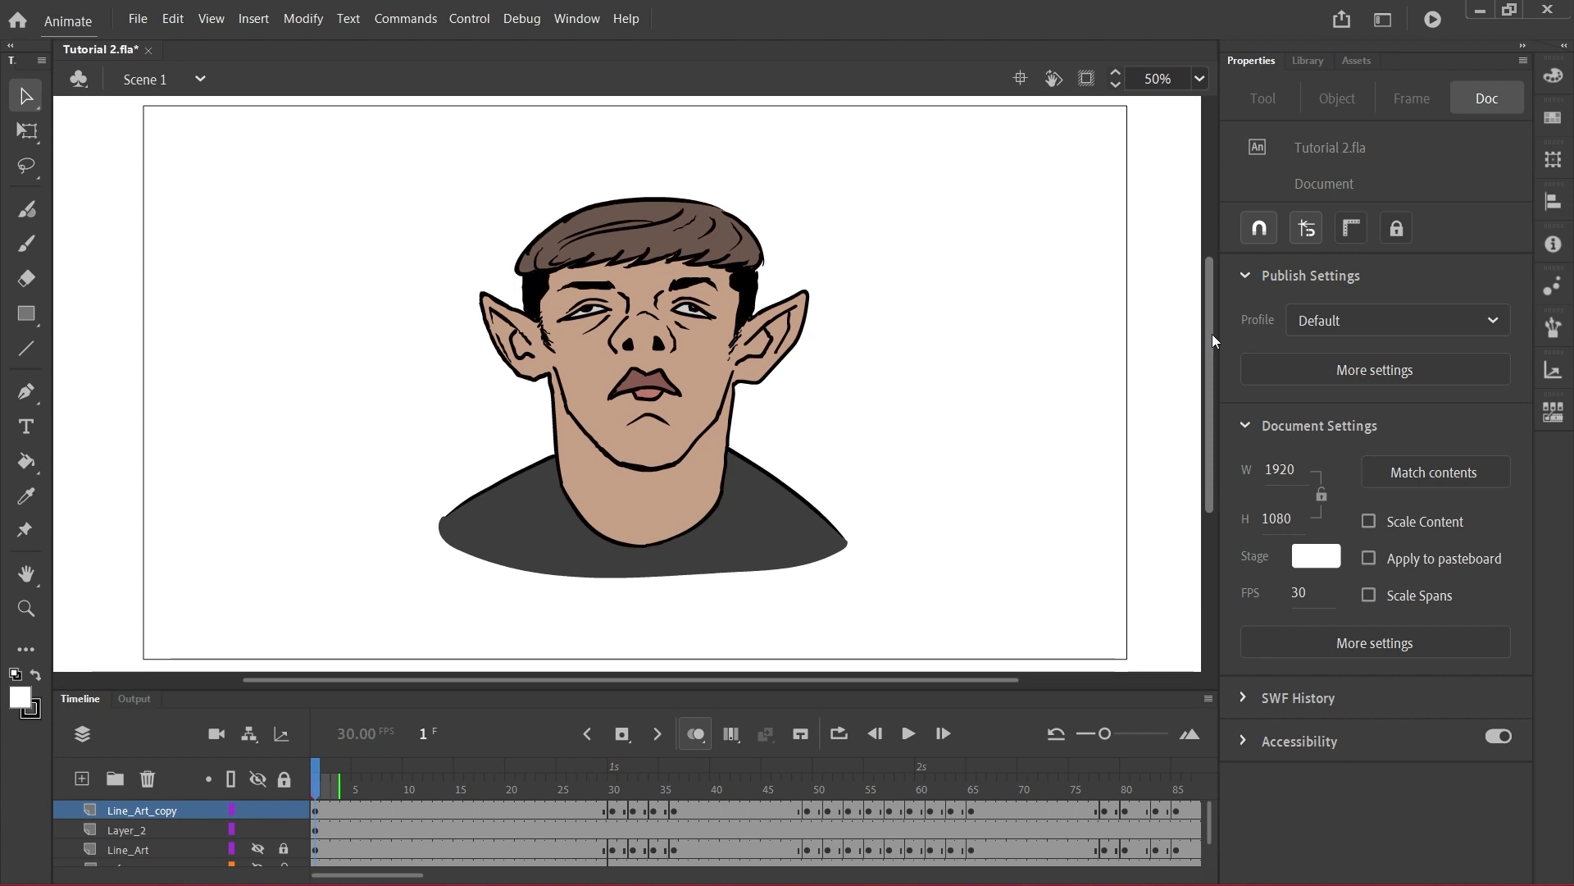
key(ctrl+s)
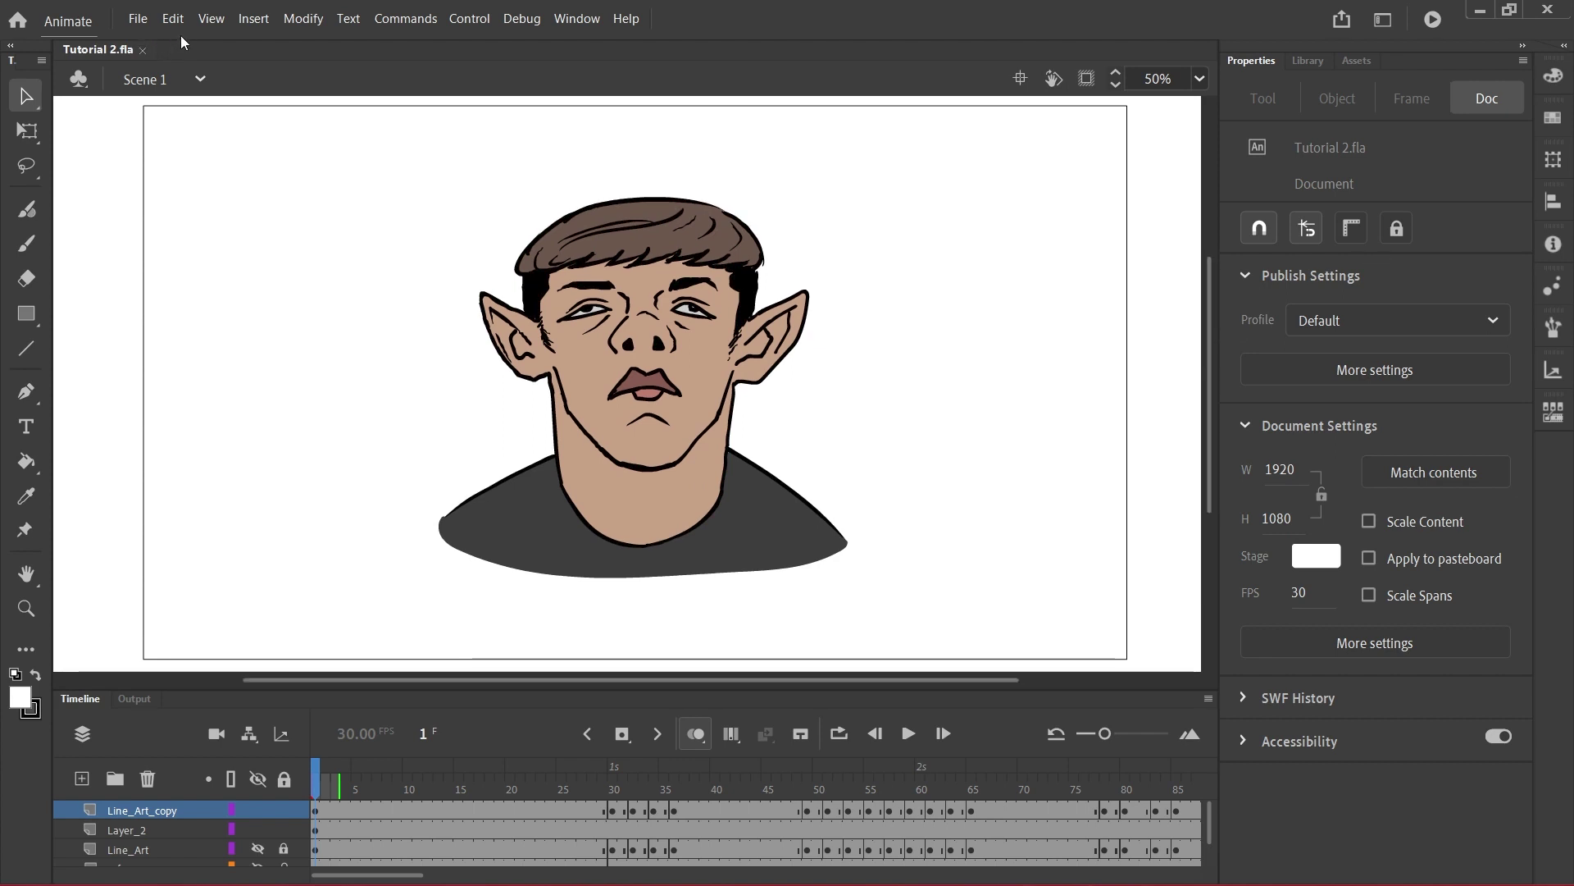